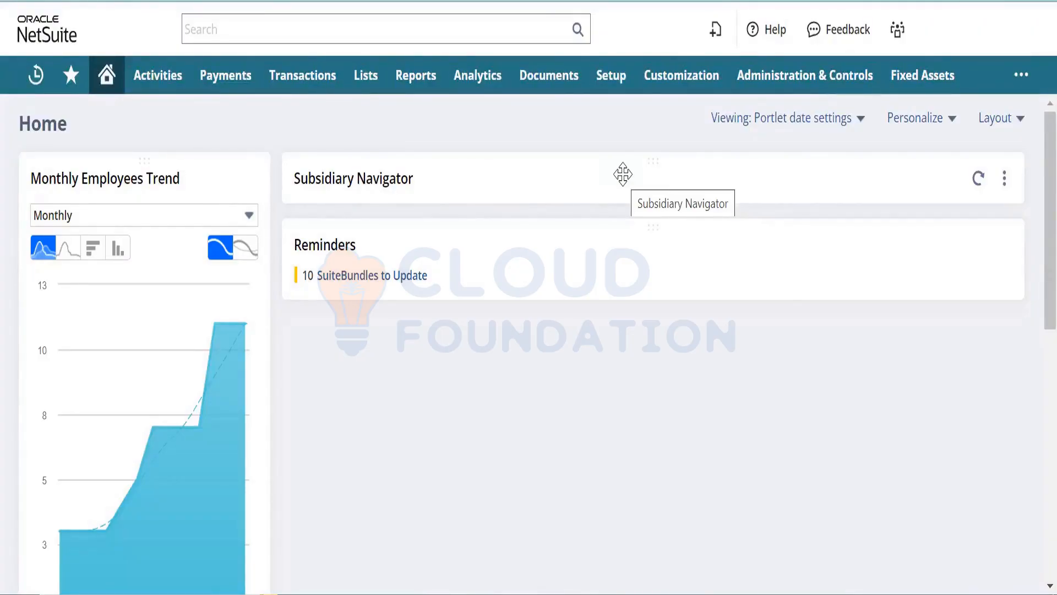
# - Start a new Notepad note headed 'Online Customer form -'
pyautogui.press('super')
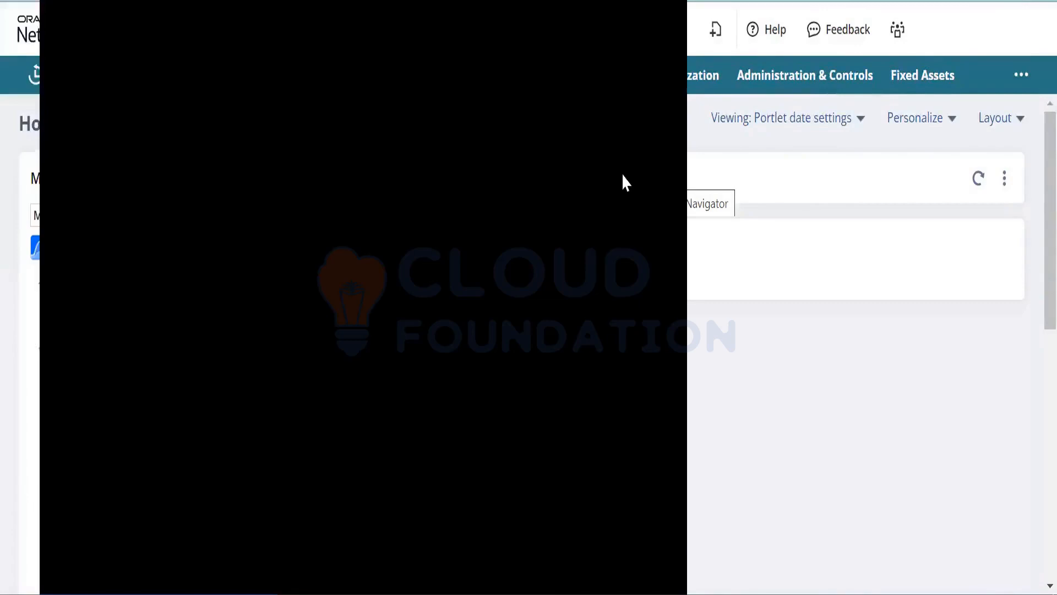
pyautogui.press('Return')
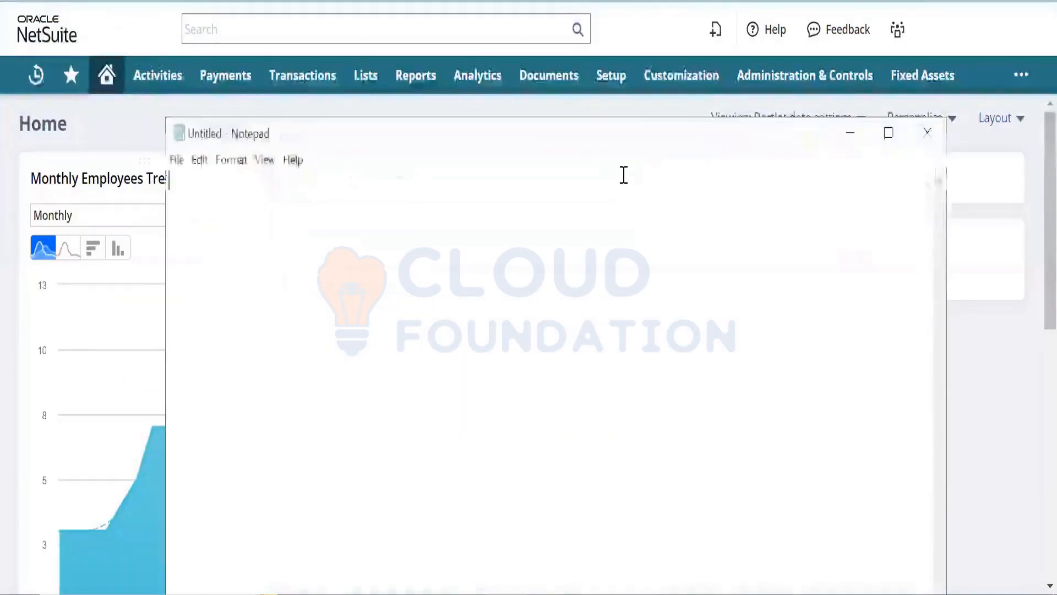
pyautogui.moveTo(710, 92)
pyautogui.write('On')
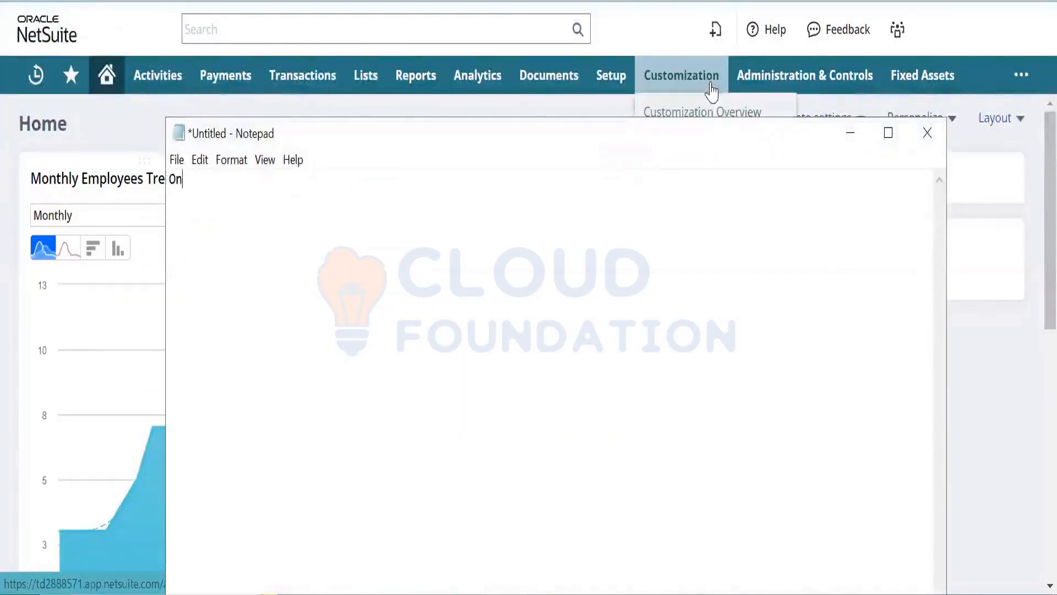
pyautogui.write('line Customer ')
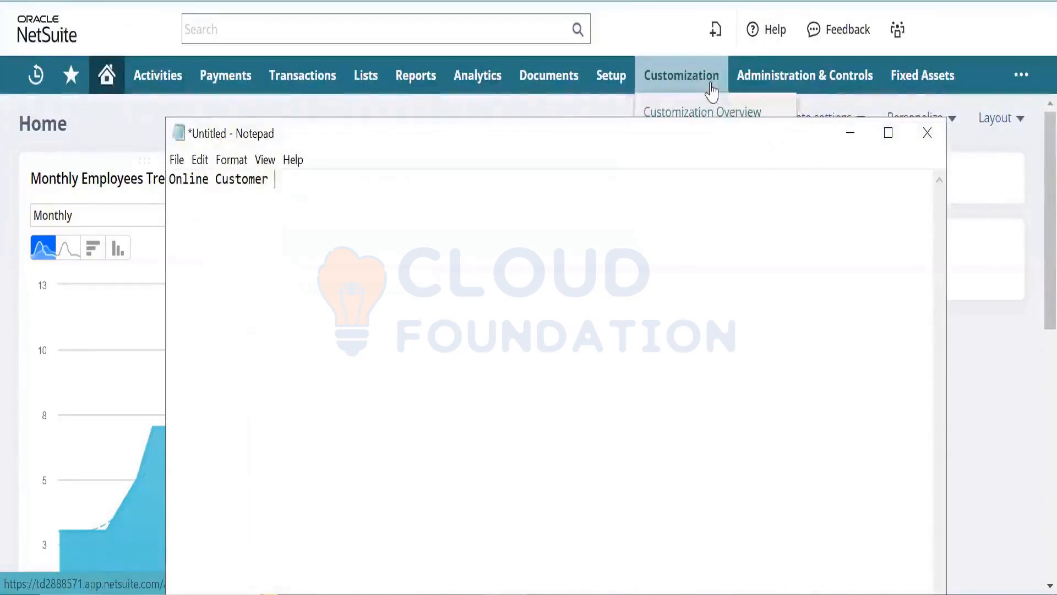
pyautogui.write('form -')
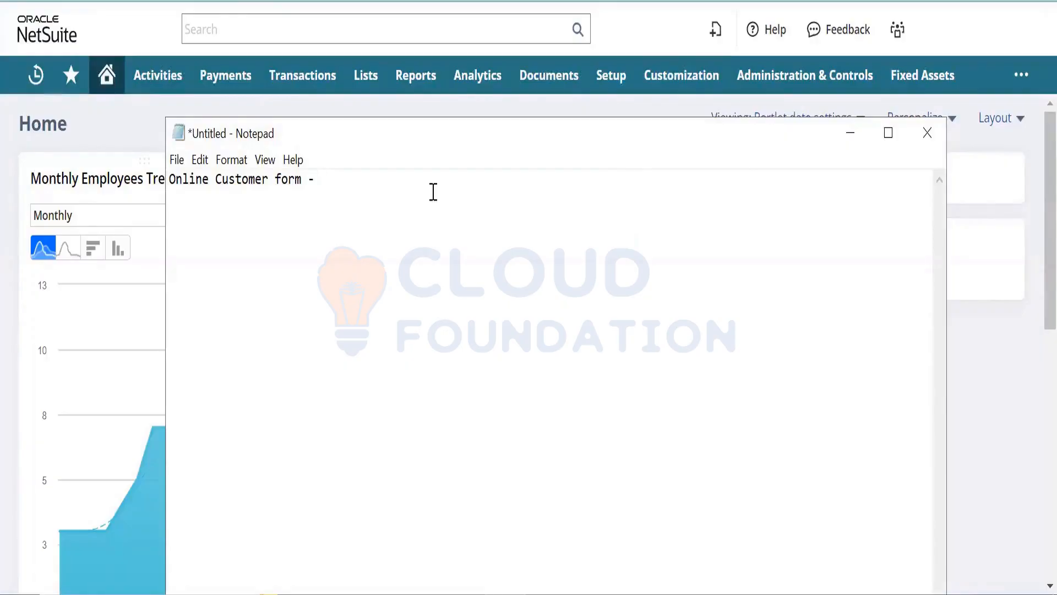
pyautogui.press('Return')
# - List First name, last name, email adress, city and Comments on separate lines
pyautogui.write('F')
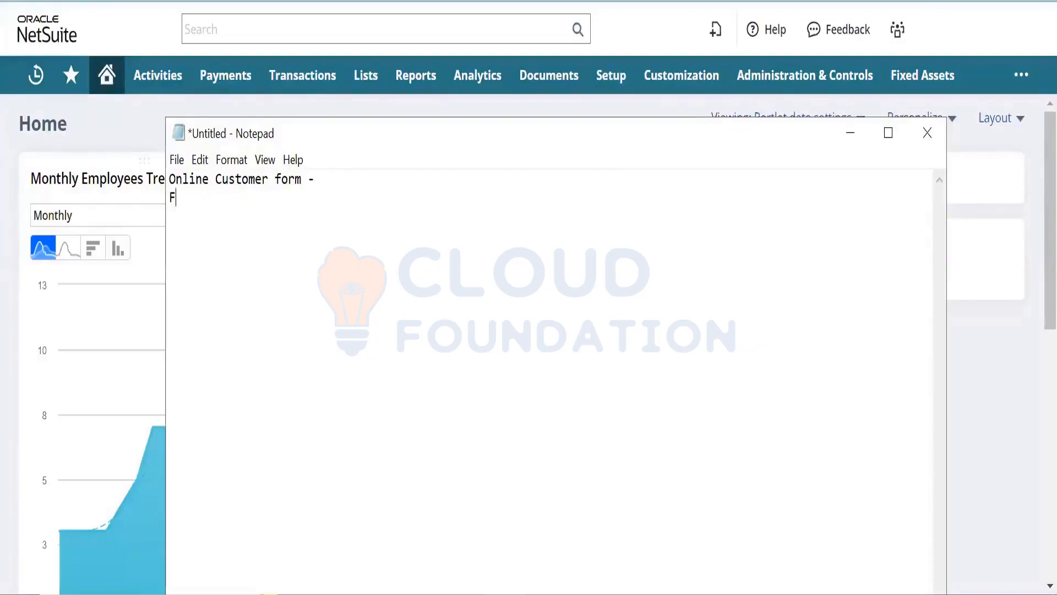
pyautogui.write('irst name')
pyautogui.press('Return')
pyautogui.write('last am')
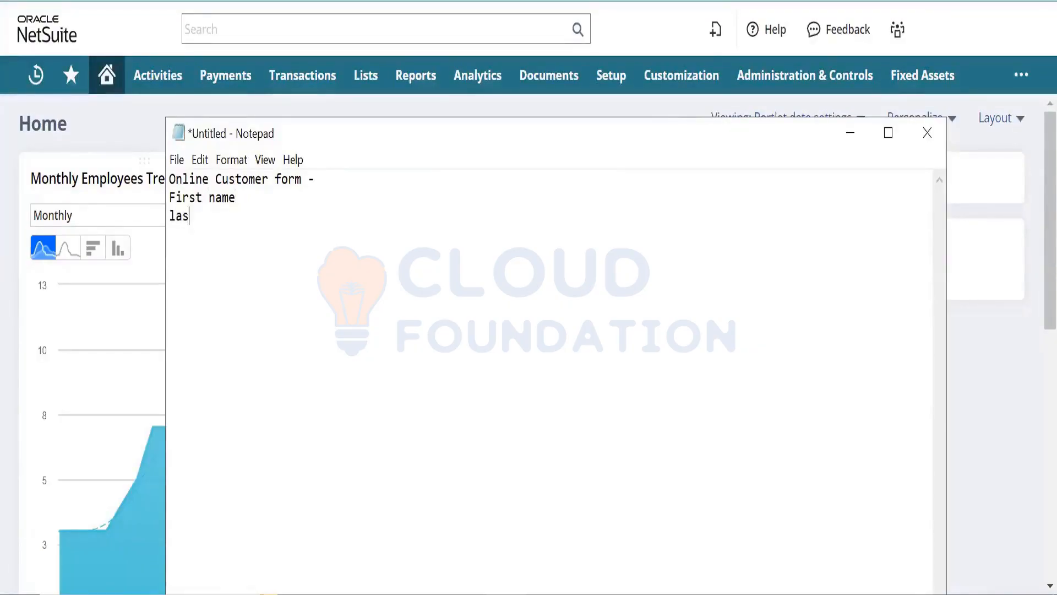
pyautogui.press('BackSpace')
pyautogui.press('BackSpace')
pyautogui.write('name')
pyautogui.press('Return')
pyautogui.write('email adress')
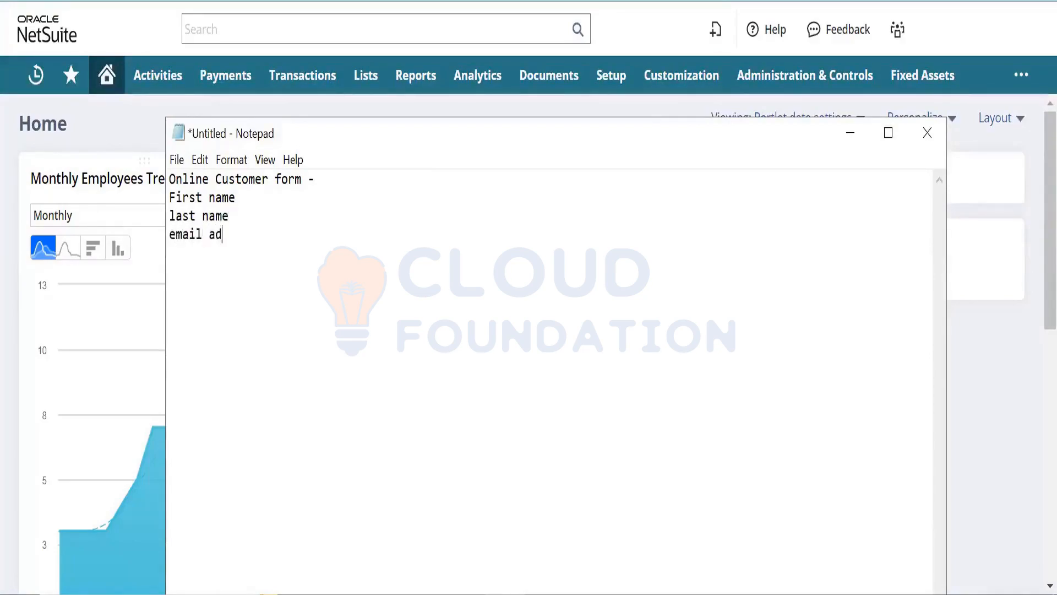
pyautogui.press('Return')
pyautogui.write('city')
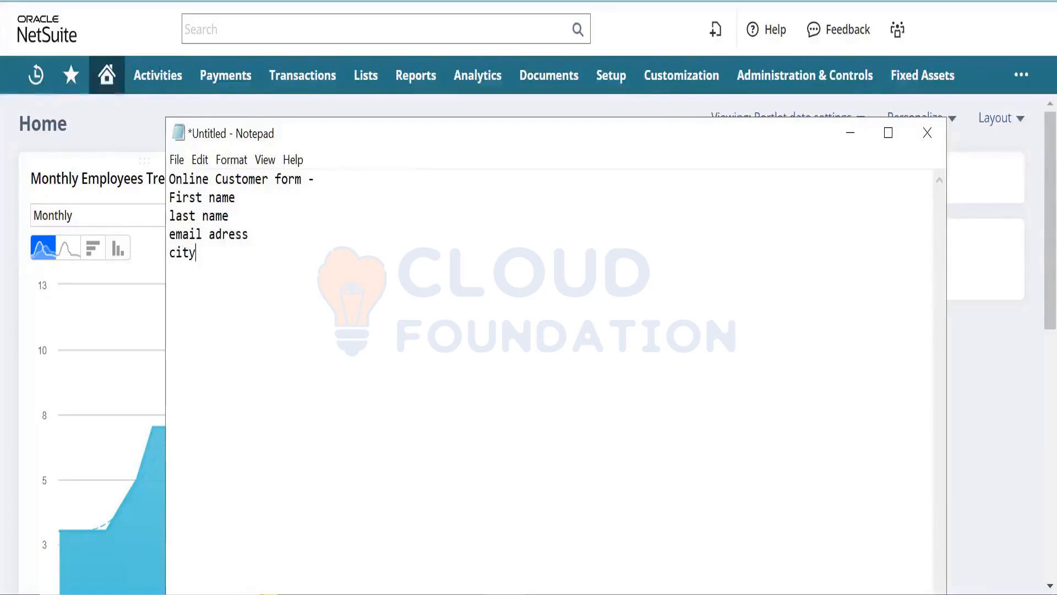
pyautogui.press('Return')
pyautogui.write('Comments')
pyautogui.press('Return')
# - Bring NetSuite forward and browse the Setup menu, checking the Enable Features link options
pyautogui.click(106, 134)
pyautogui.moveTo(605, 88)
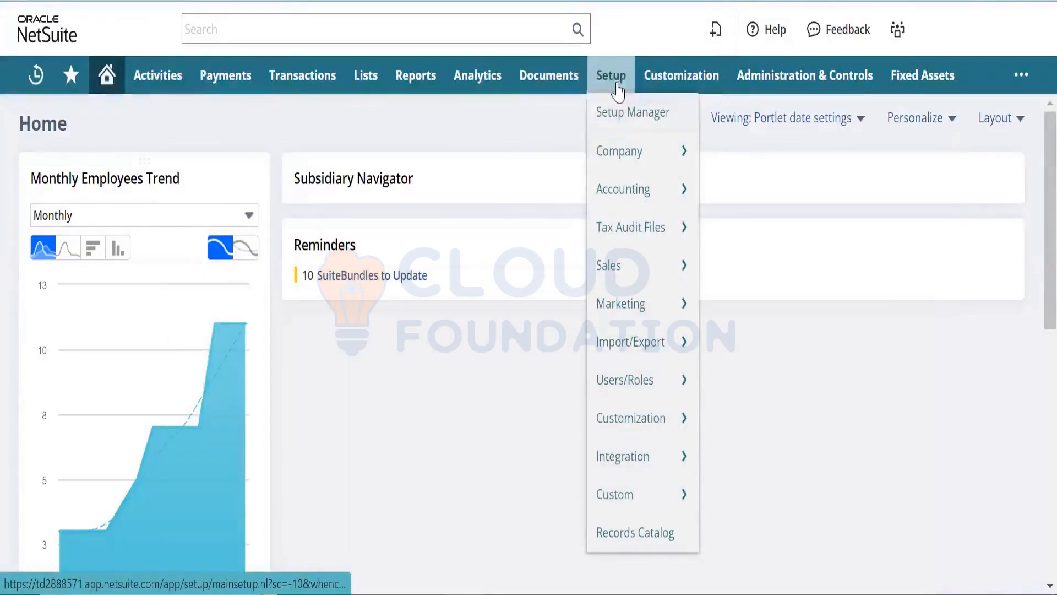
pyautogui.moveTo(644, 269)
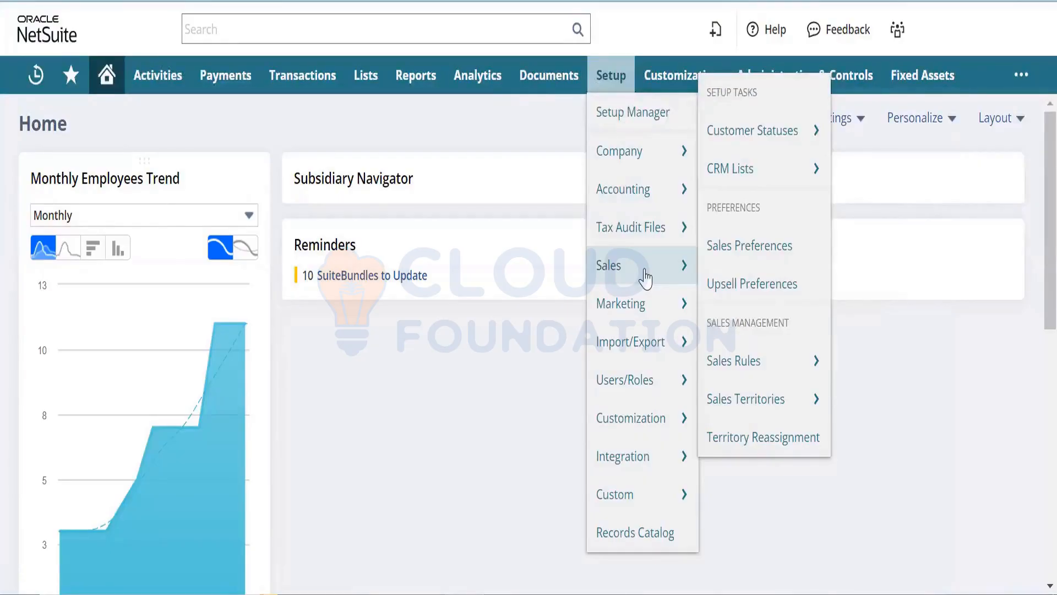
pyautogui.moveTo(647, 346)
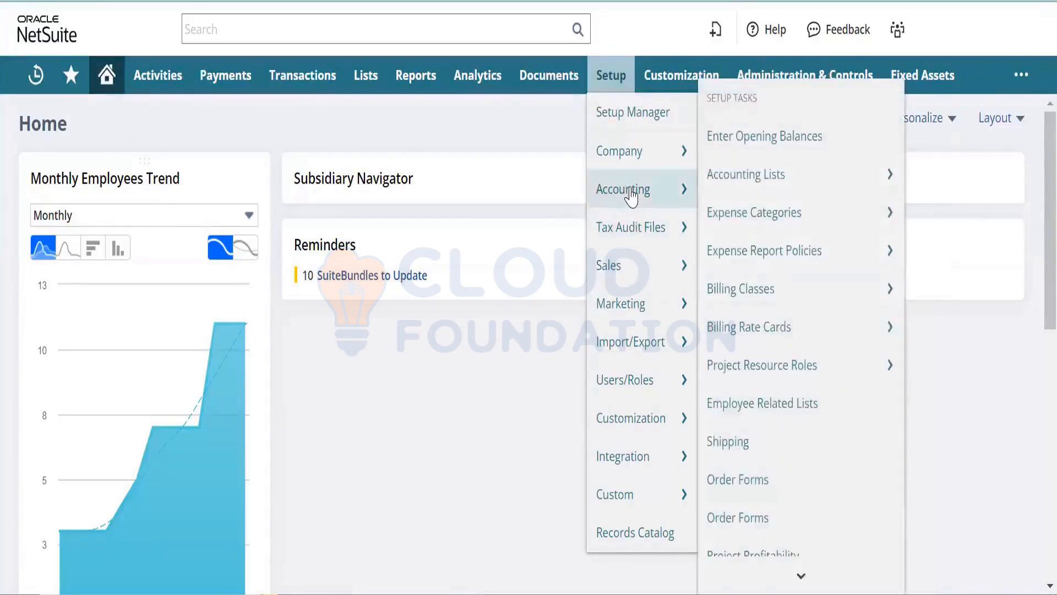
pyautogui.moveTo(638, 361)
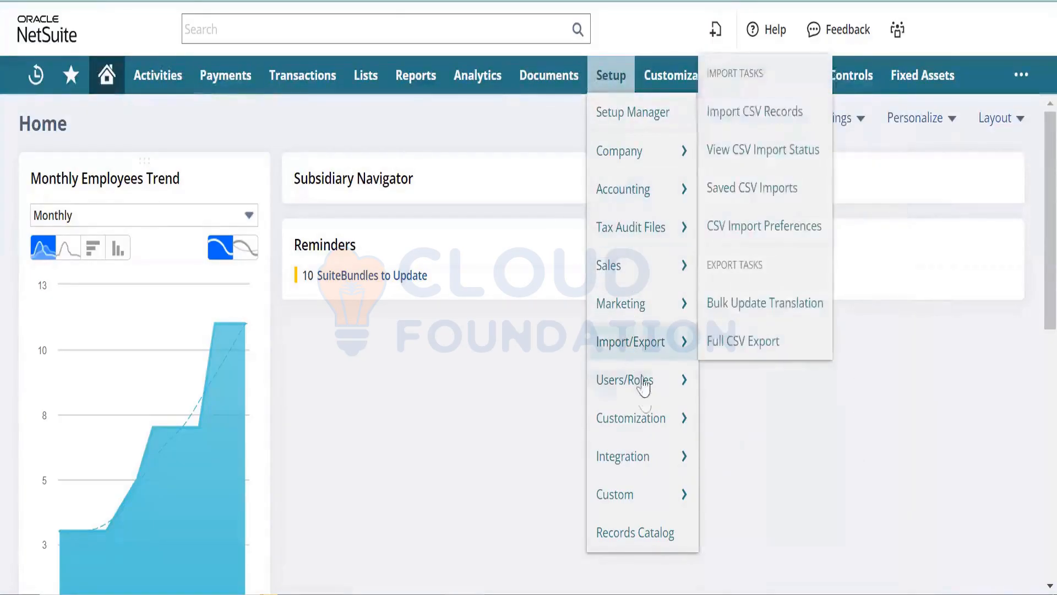
pyautogui.moveTo(644, 397)
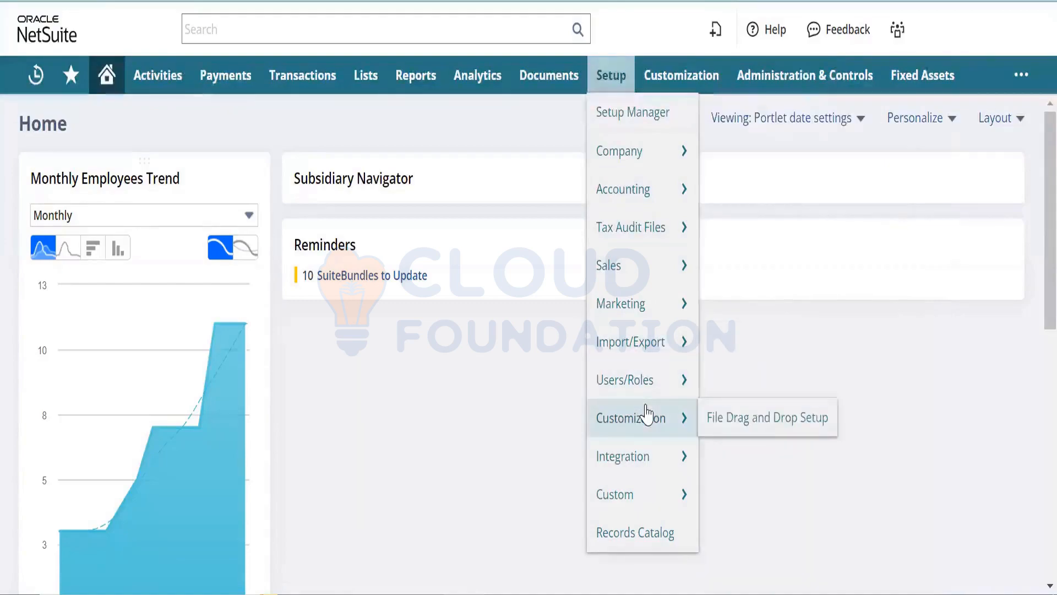
pyautogui.moveTo(896, 29)
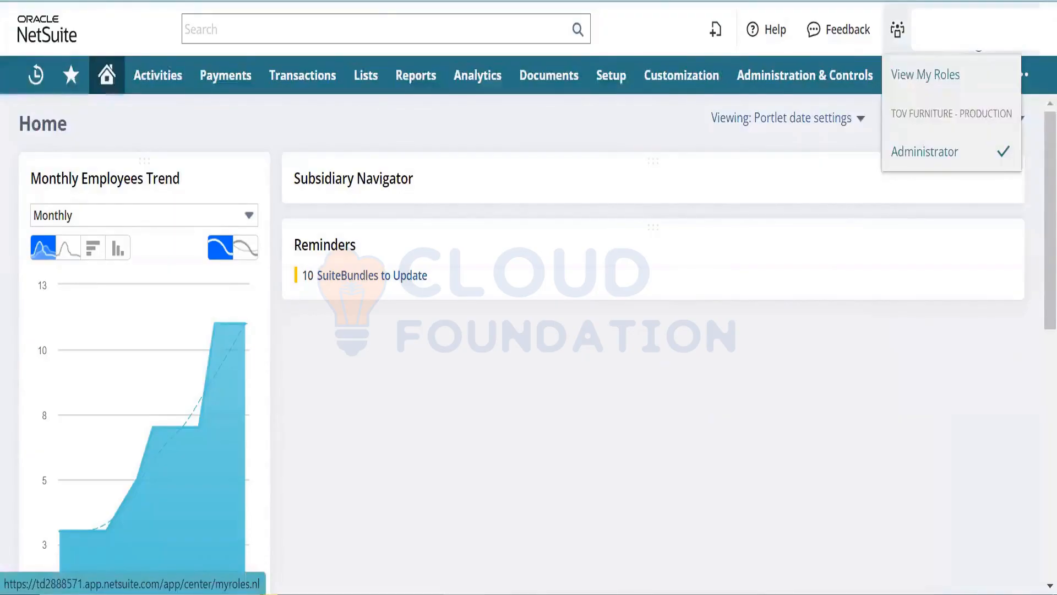
pyautogui.moveTo(612, 83)
pyautogui.moveTo(638, 176)
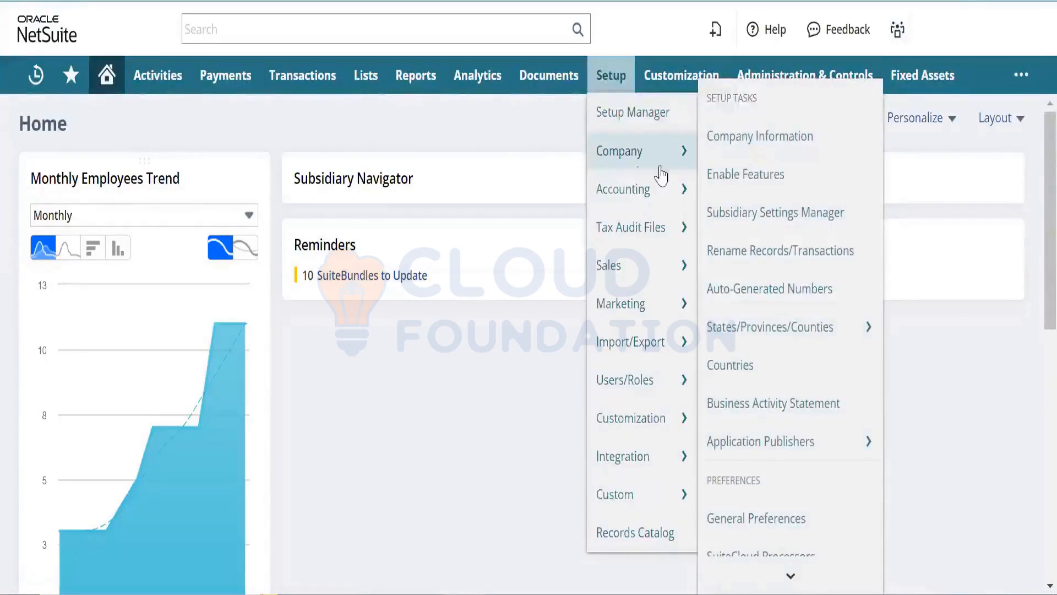
pyautogui.rightClick(758, 191)
pyautogui.press('Escape')
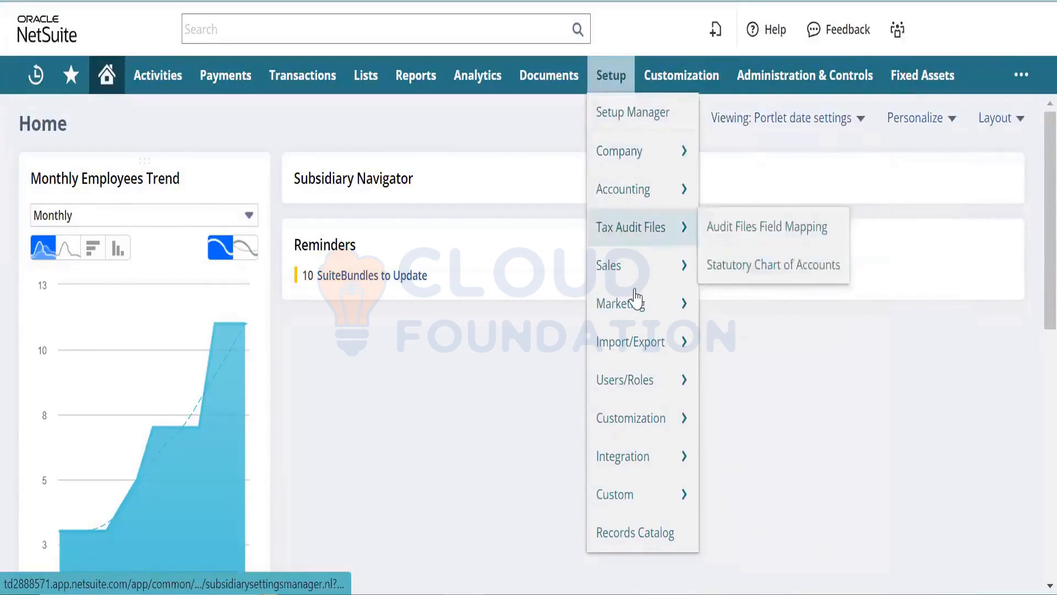
# - Open Setup > Sales > Sales Preferences in a new browser tab and switch to it
pyautogui.moveTo(635, 275)
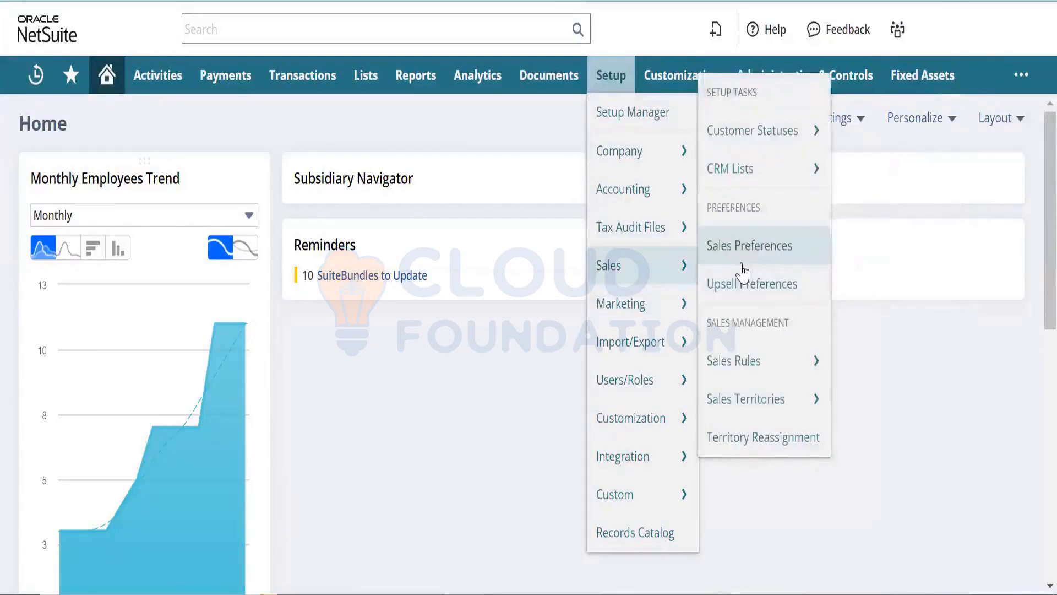
pyautogui.moveTo(742, 151)
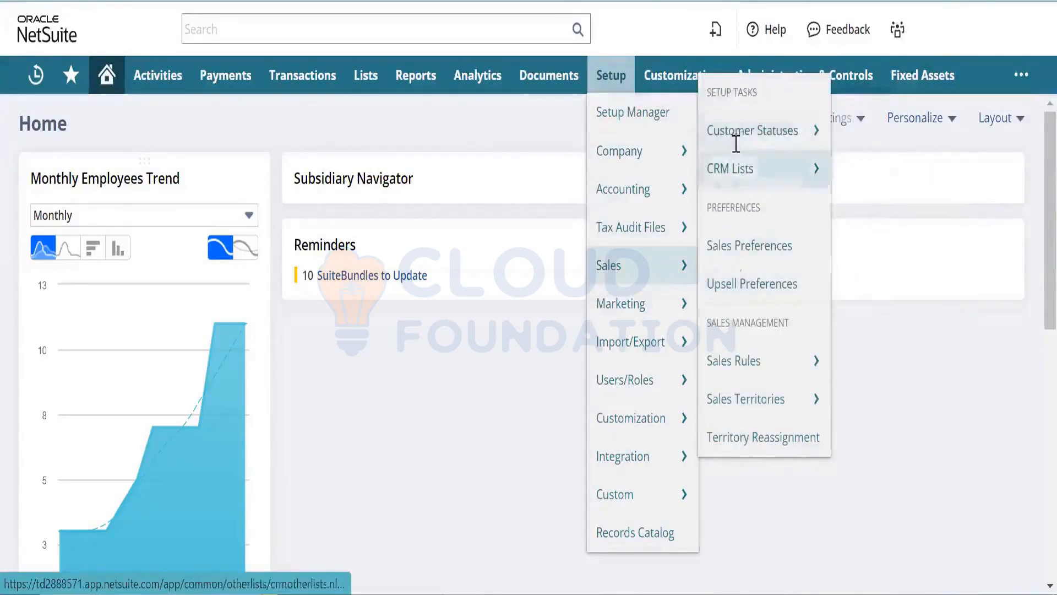
pyautogui.moveTo(656, 314)
pyautogui.moveTo(729, 336)
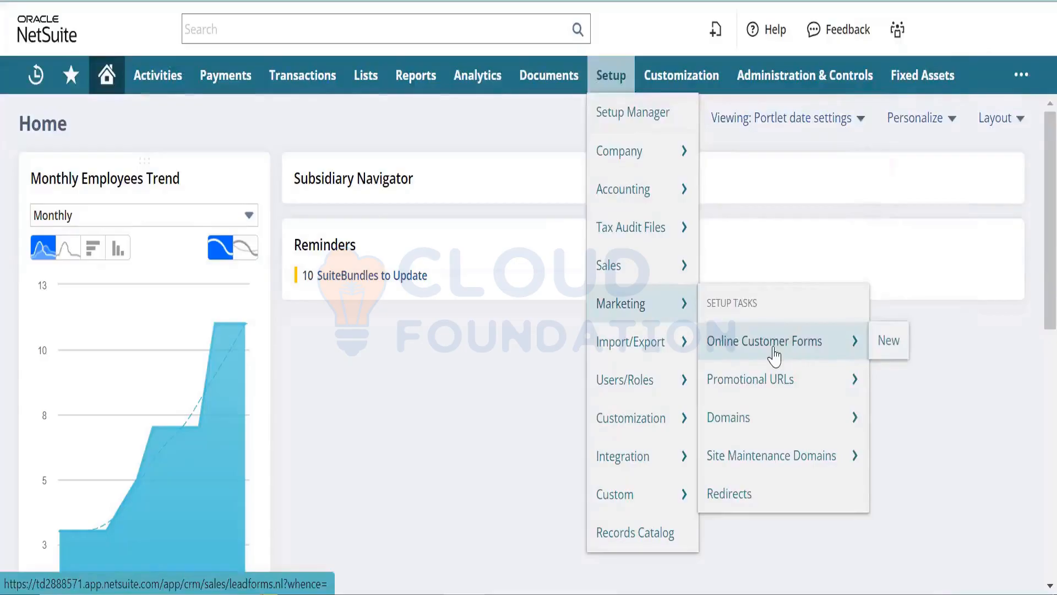
pyautogui.moveTo(669, 269)
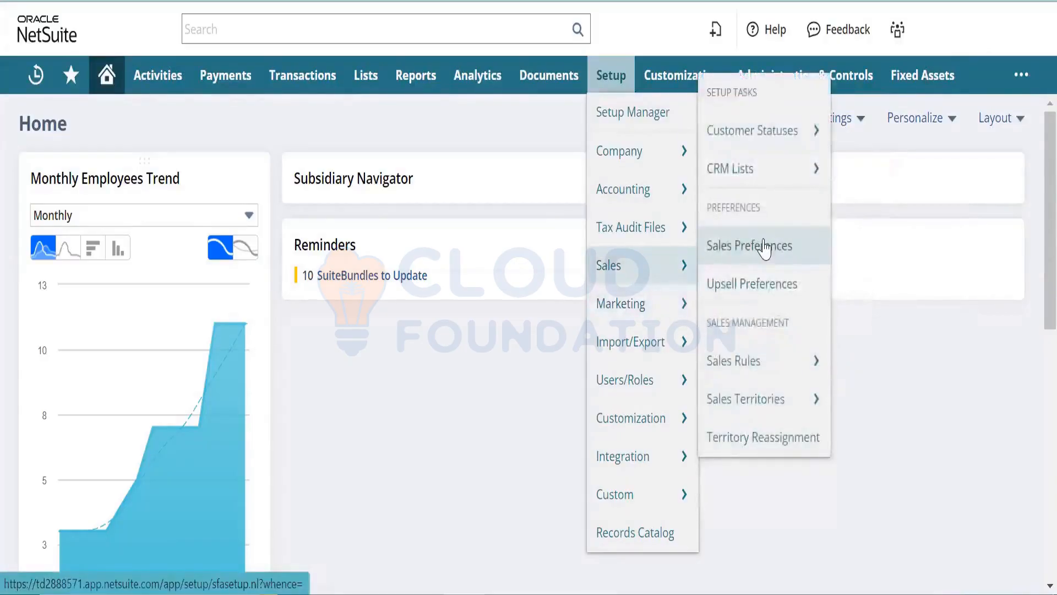
pyautogui.rightClick(765, 248)
pyautogui.click(784, 261)
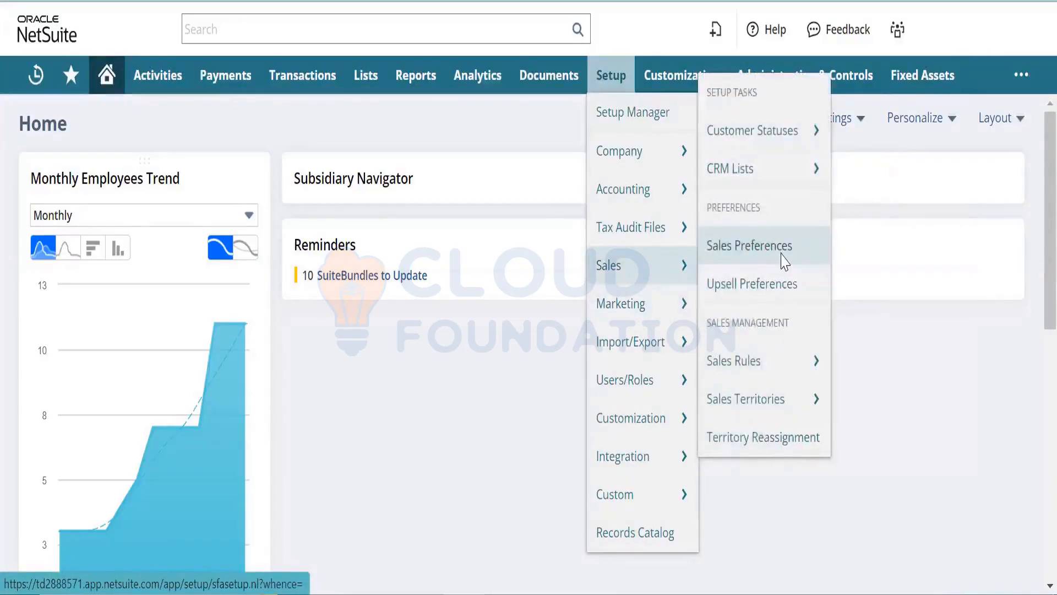
pyautogui.click(264, 1)
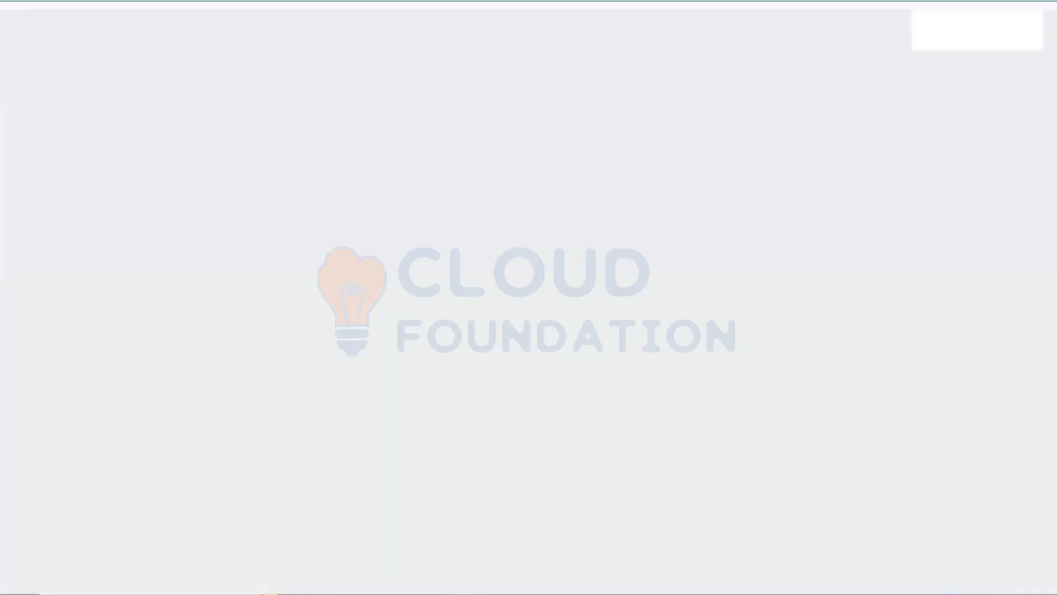
# - Show all feature sections on one page and search it for 'lead'
pyautogui.click(298, 432)
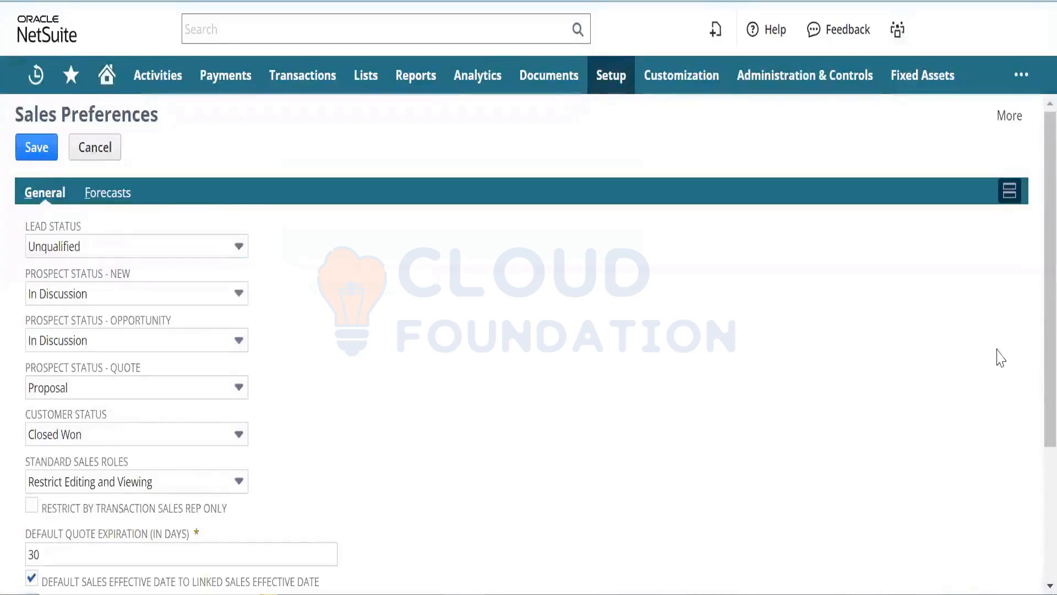
pyautogui.scroll(-3, 1032, 403)
pyautogui.scroll(3, 1031, 404)
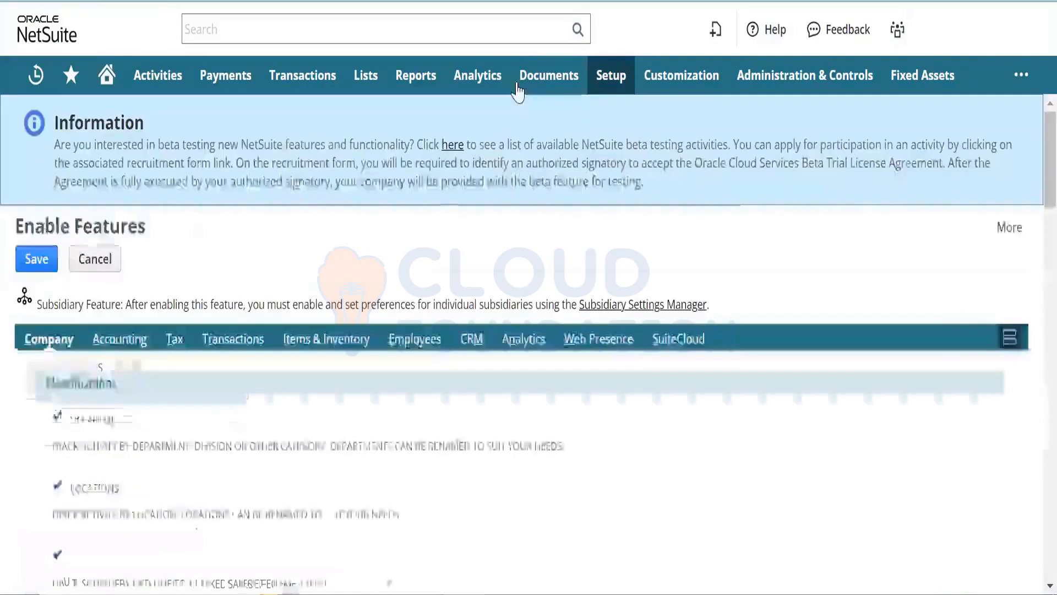
pyautogui.click(1018, 343)
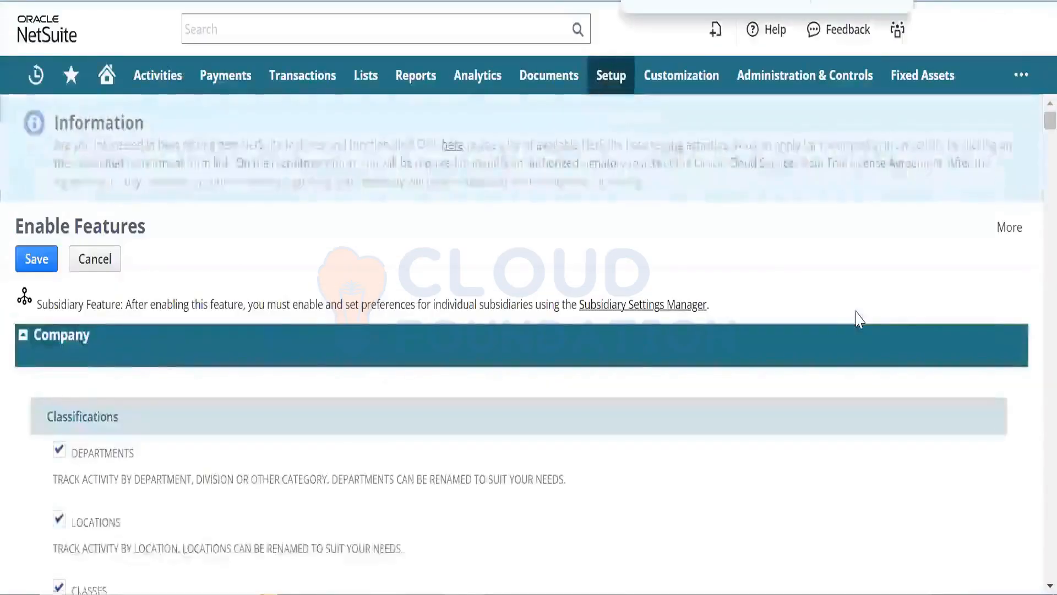
pyautogui.hotkey('ctrl', 'f')
pyautogui.write('lead')
pyautogui.press('Return')
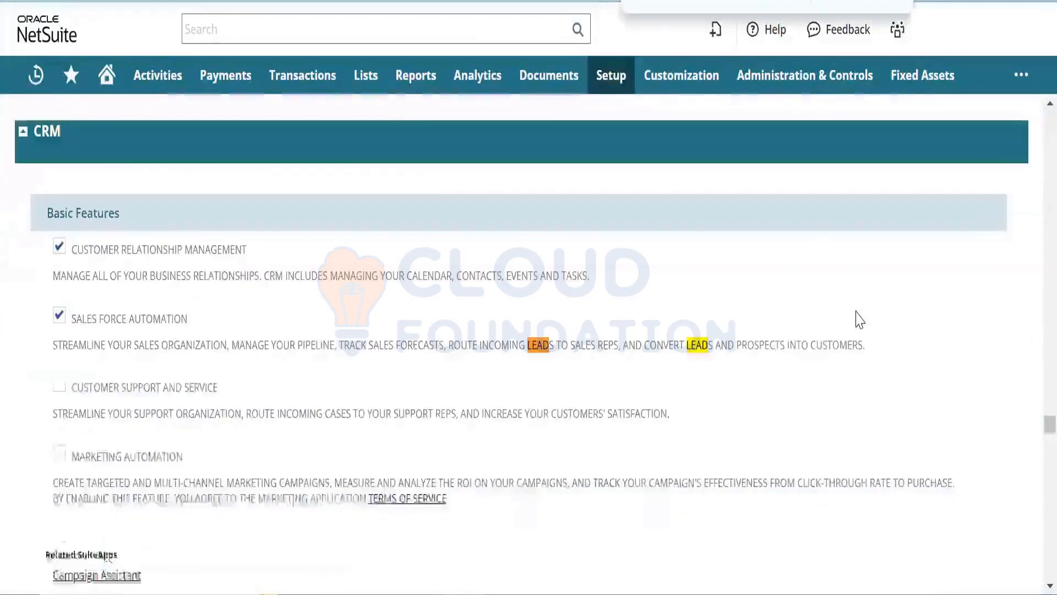
pyautogui.press('Return')
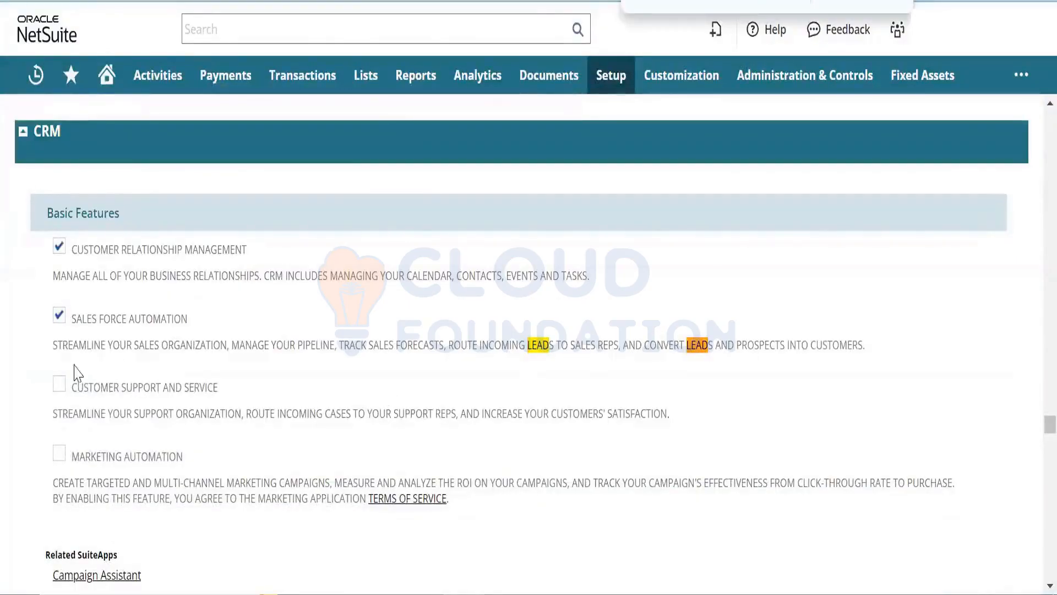
# - Enable Customer Support and Service and Marketing Automation, accepting the marketing terms of service
pyautogui.click(59, 383)
pyautogui.click(59, 453)
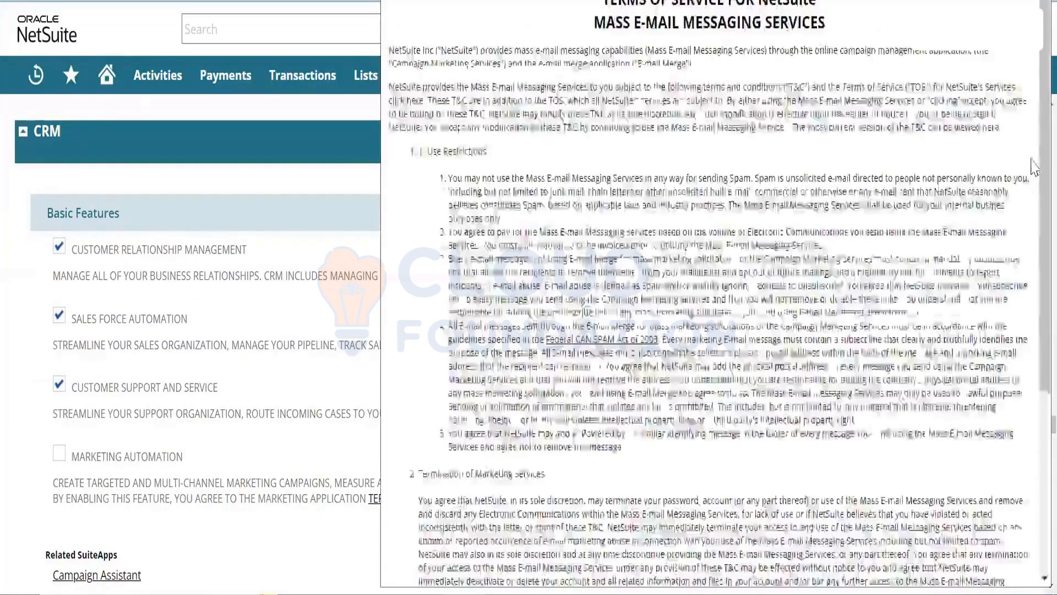
pyautogui.scroll(-5, 704, 385)
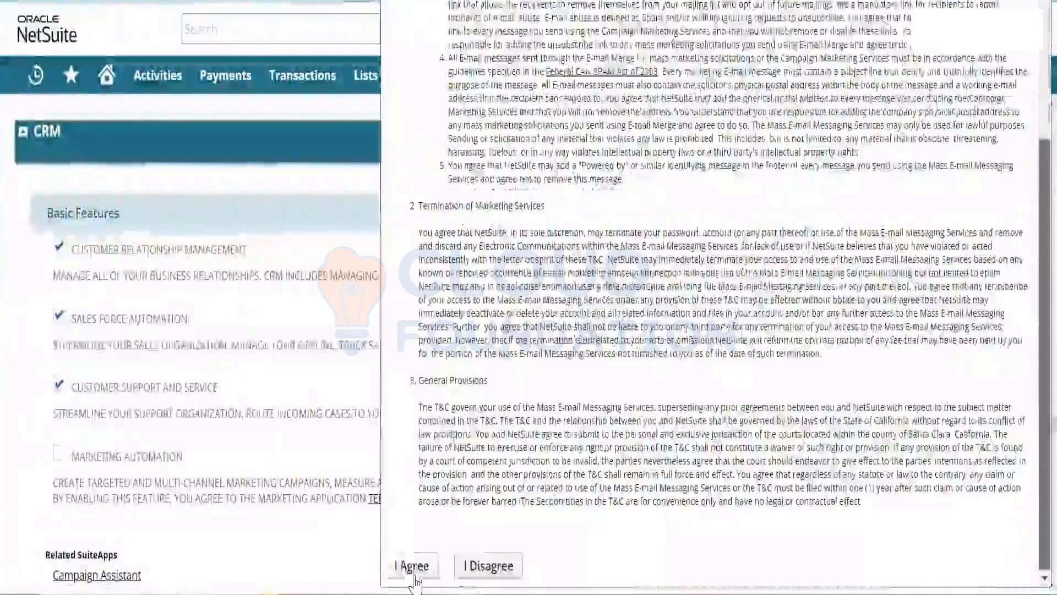
pyautogui.click(414, 567)
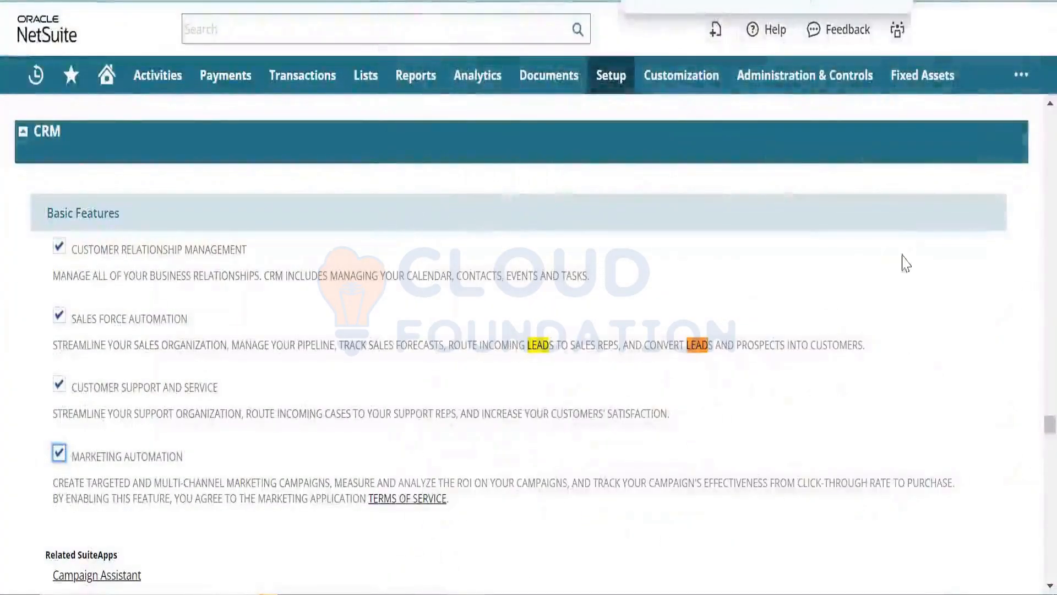
pyautogui.click(694, 1)
# - Enable Lead Conversion, Email Case Capture, Automated Case Escalation, Knowledge Base and Help Desk
pyautogui.press('Return')
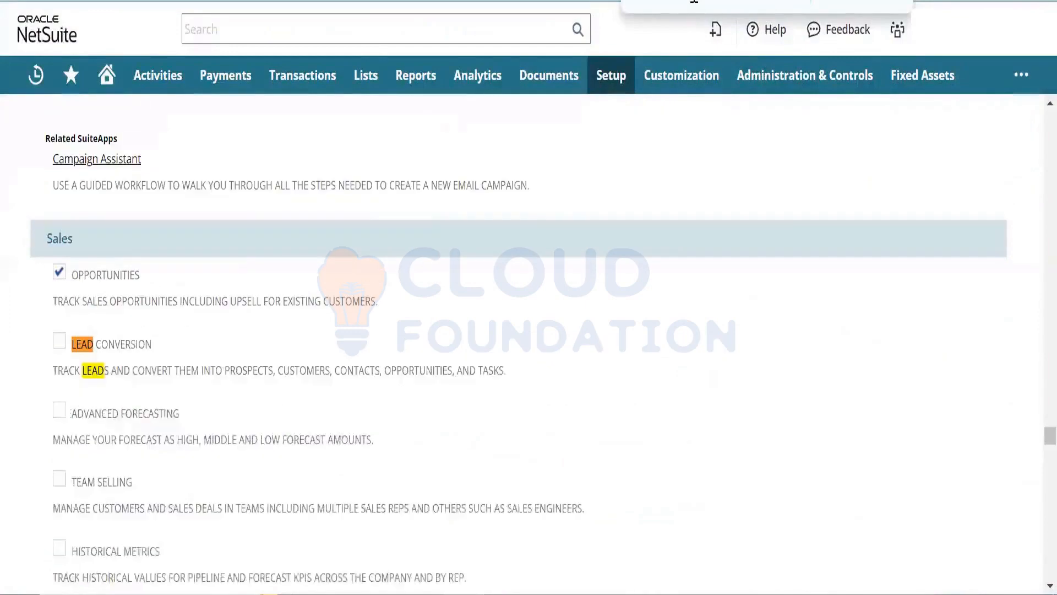
pyautogui.click(58, 343)
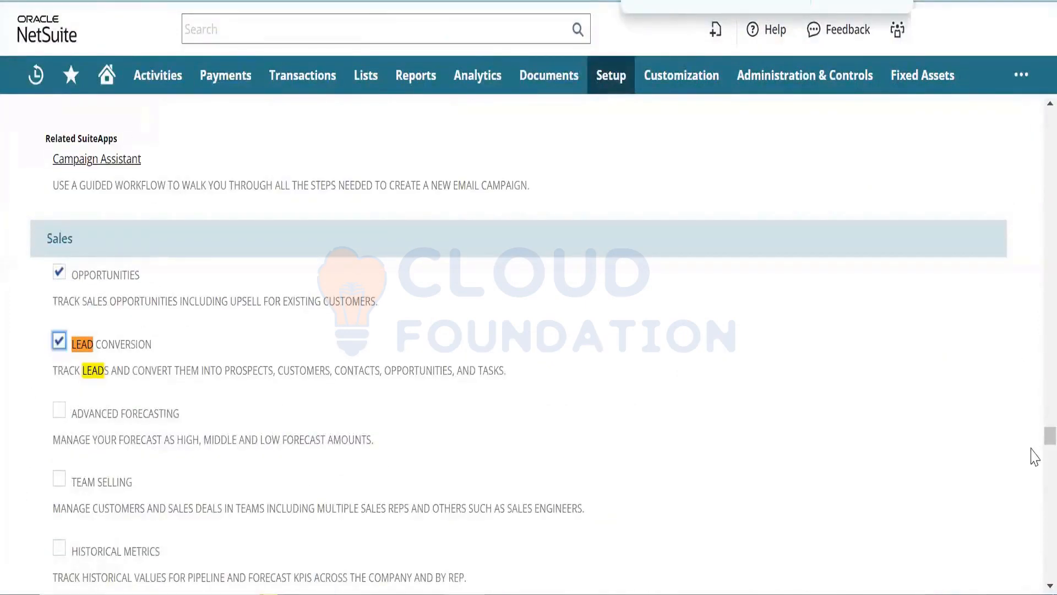
pyautogui.scroll(-5, 1032, 448)
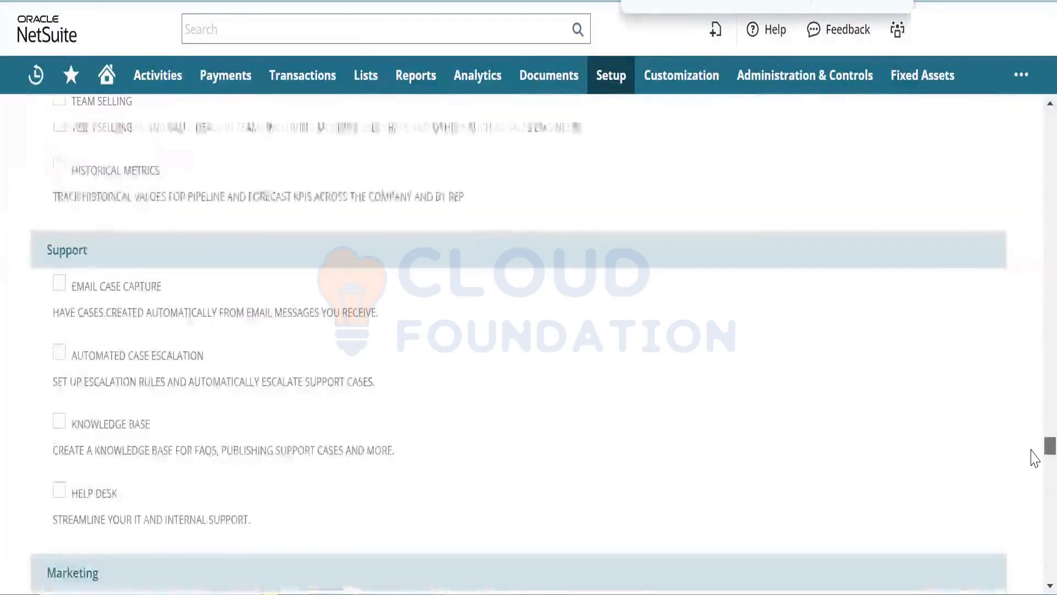
pyautogui.click(59, 283)
pyautogui.click(59, 352)
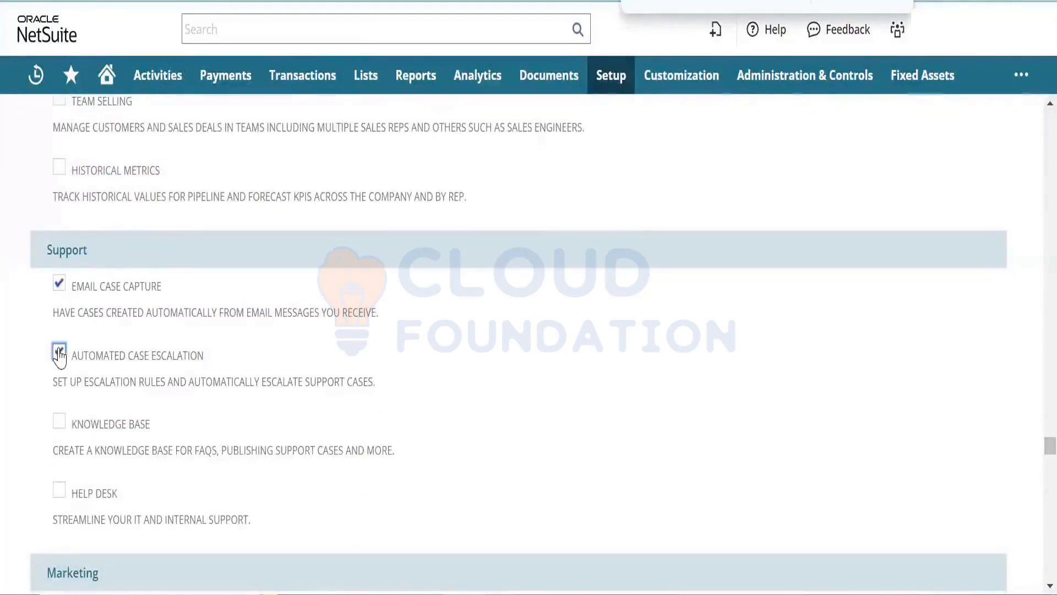
pyautogui.click(59, 421)
pyautogui.click(59, 490)
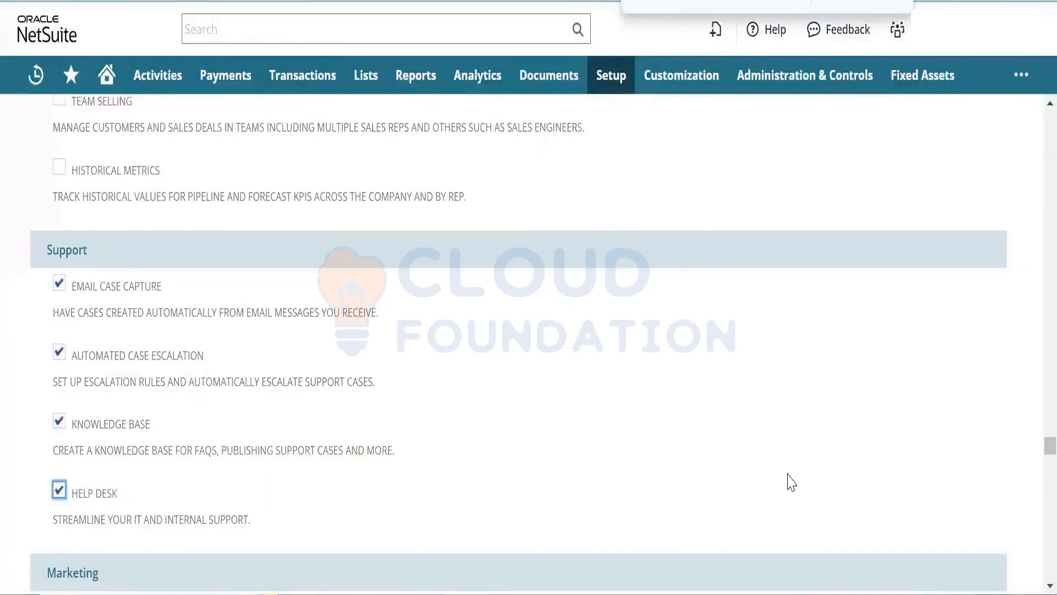
# - Enable Sales Campaigns in the Marketing section
pyautogui.scroll(-10, 1035, 441)
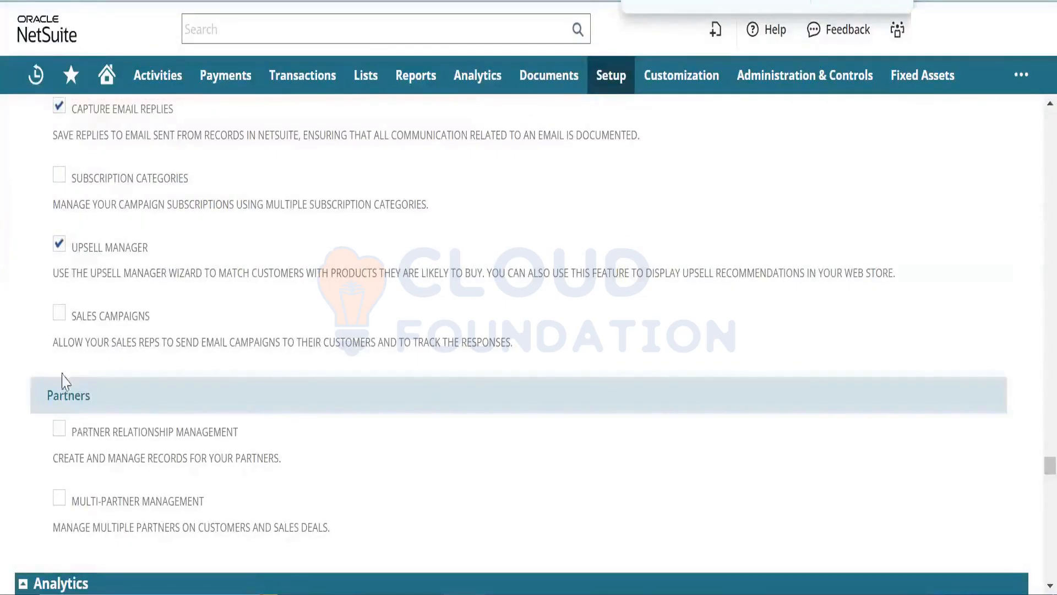
pyautogui.click(59, 313)
pyautogui.scroll(2, 1034, 106)
pyautogui.scroll(3, 1034, 106)
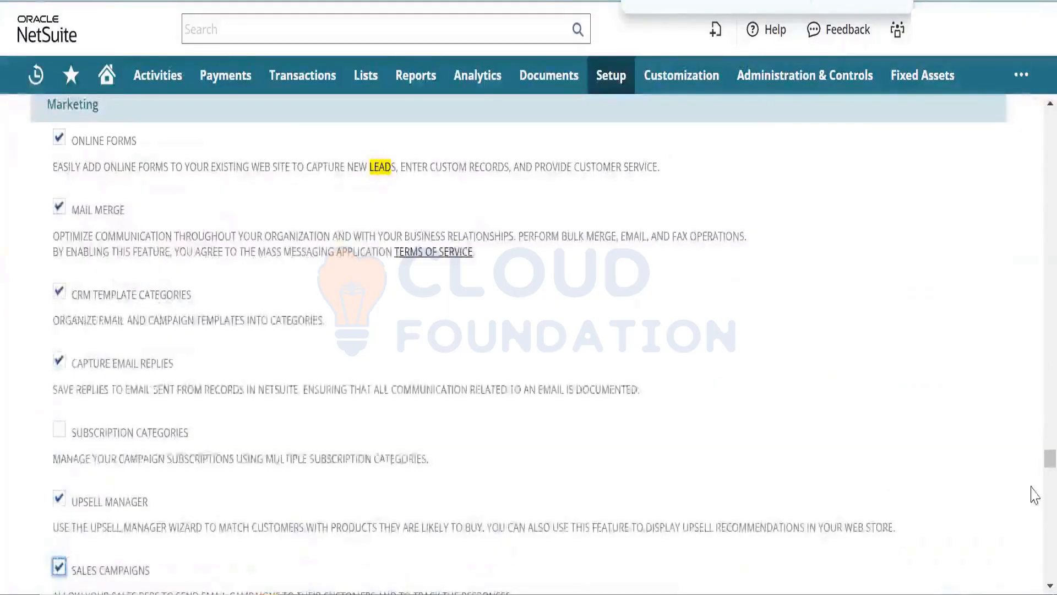
pyautogui.scroll(-1, 1034, 516)
pyautogui.scroll(-20, 1034, 516)
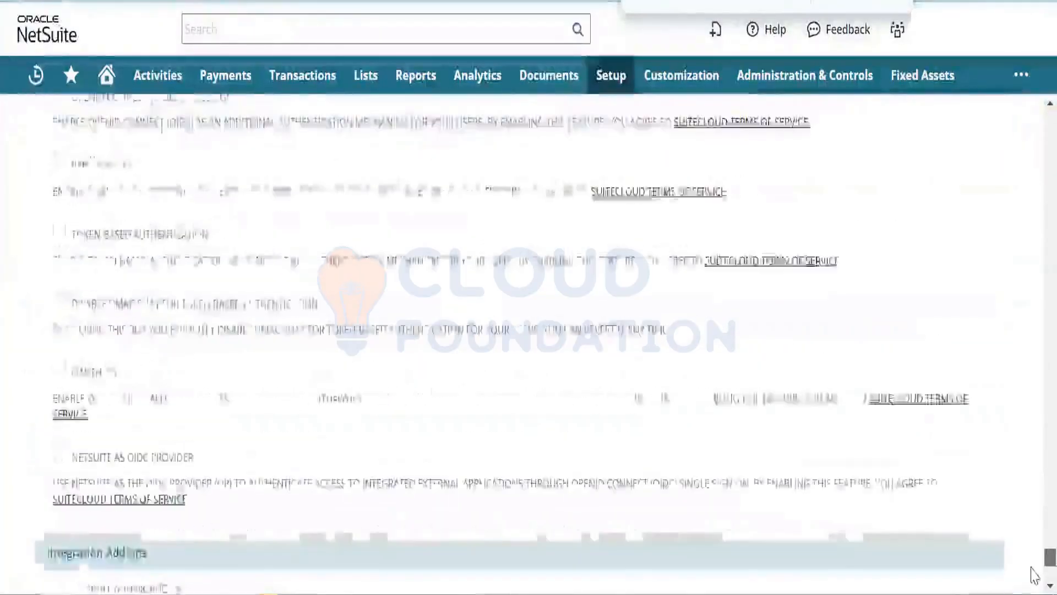
# - Save the enabled CRM features from the bottom of the Enable Features page
pyautogui.moveTo(1031, 553); pyautogui.dragTo(1035, 578)
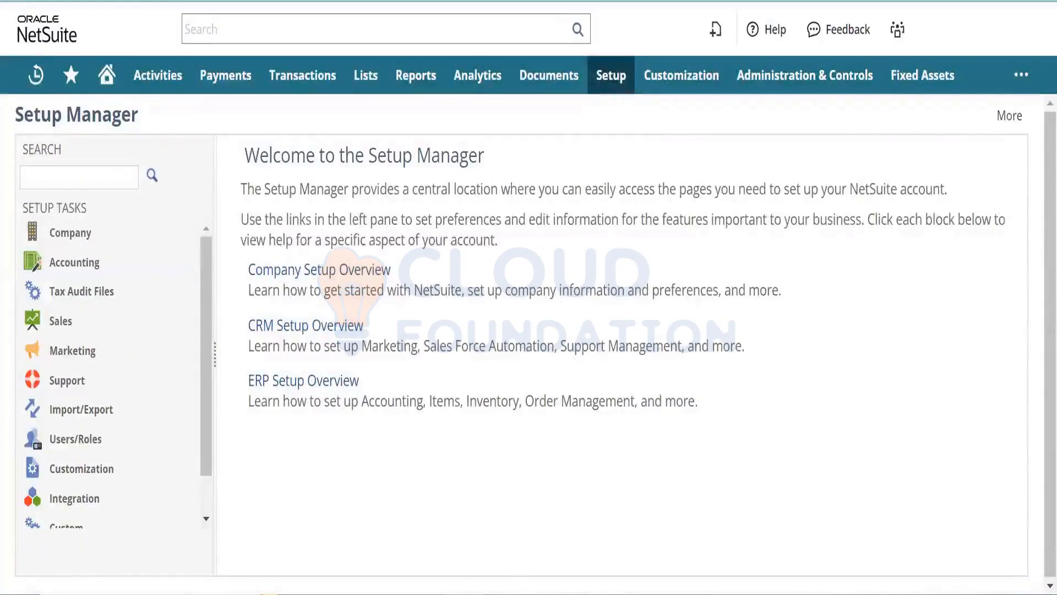
pyautogui.click(502, 594)
pyautogui.click(502, 593)
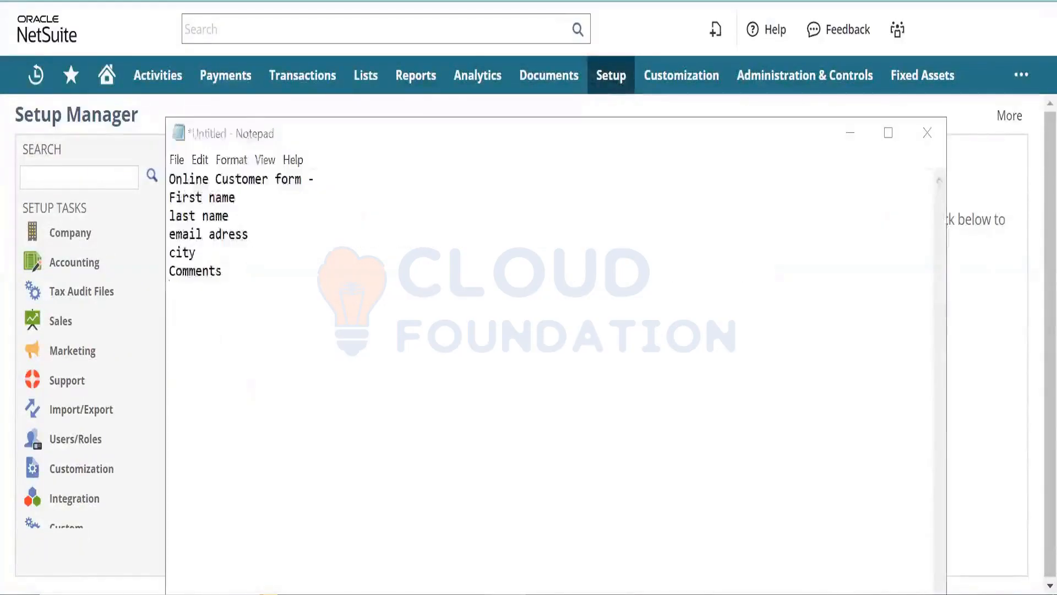
pyautogui.moveTo(366, 77)
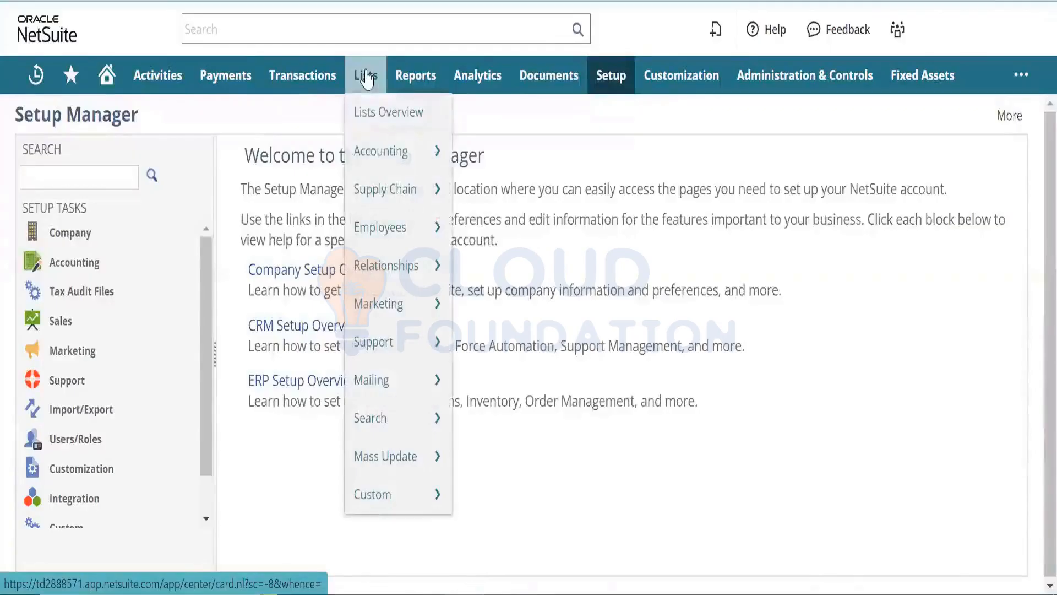
pyautogui.moveTo(387, 250)
pyautogui.moveTo(390, 342)
pyautogui.moveTo(507, 380)
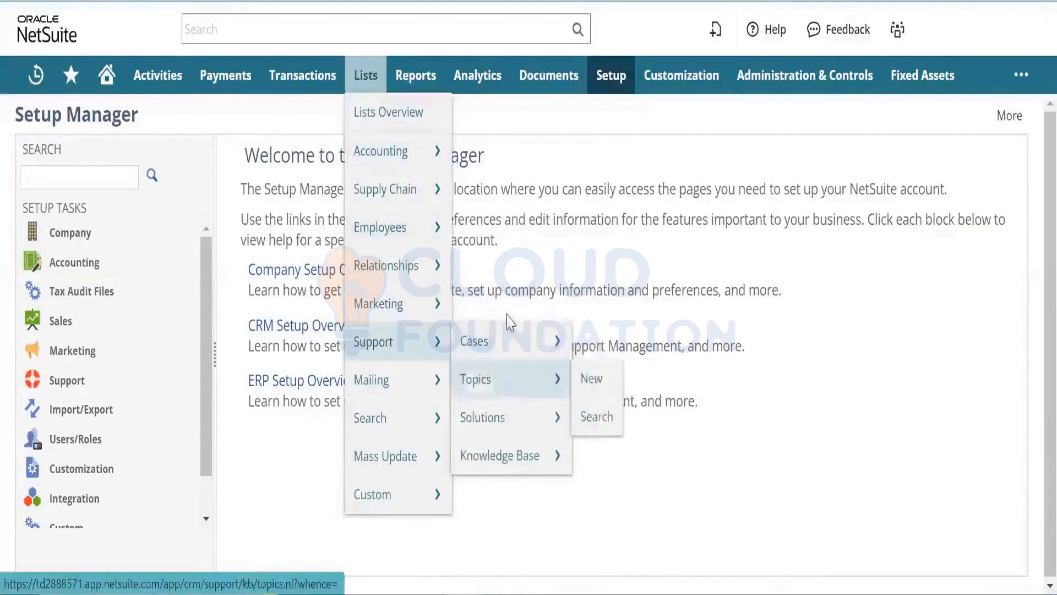
pyautogui.moveTo(512, 358)
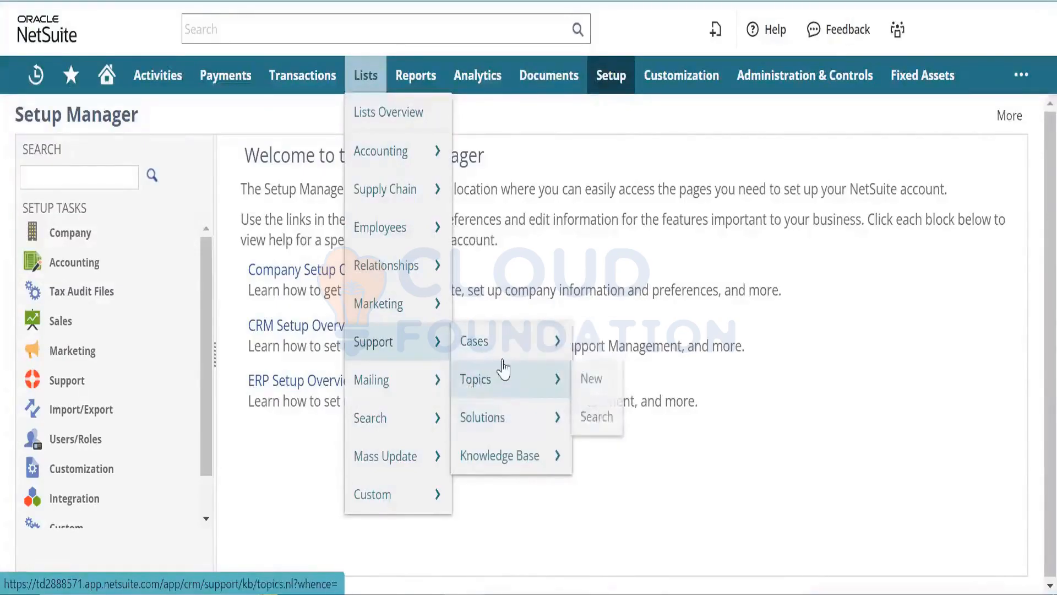
pyautogui.moveTo(551, 337)
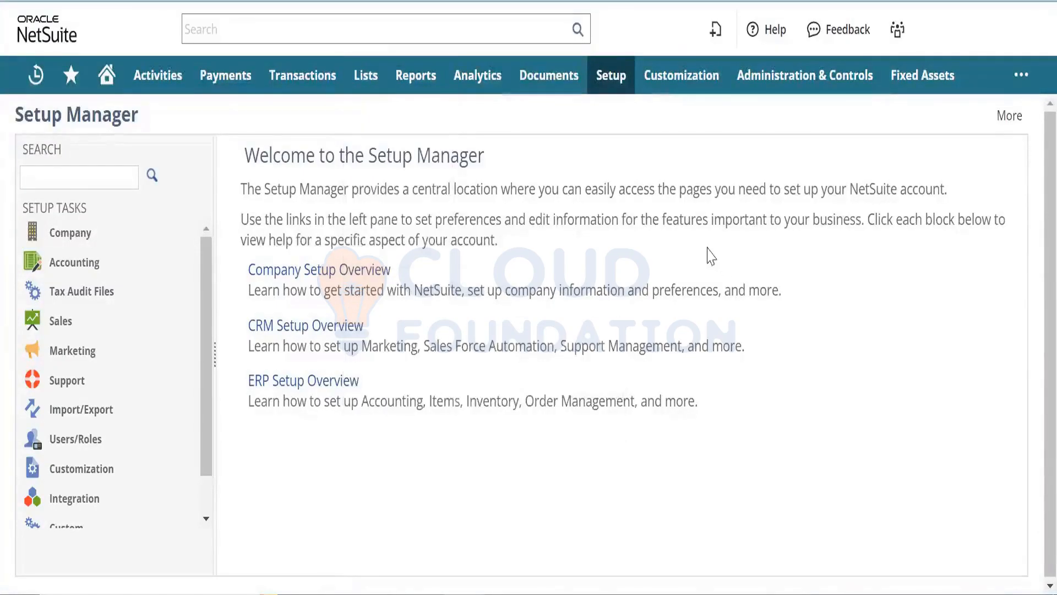
pyautogui.moveTo(613, 77)
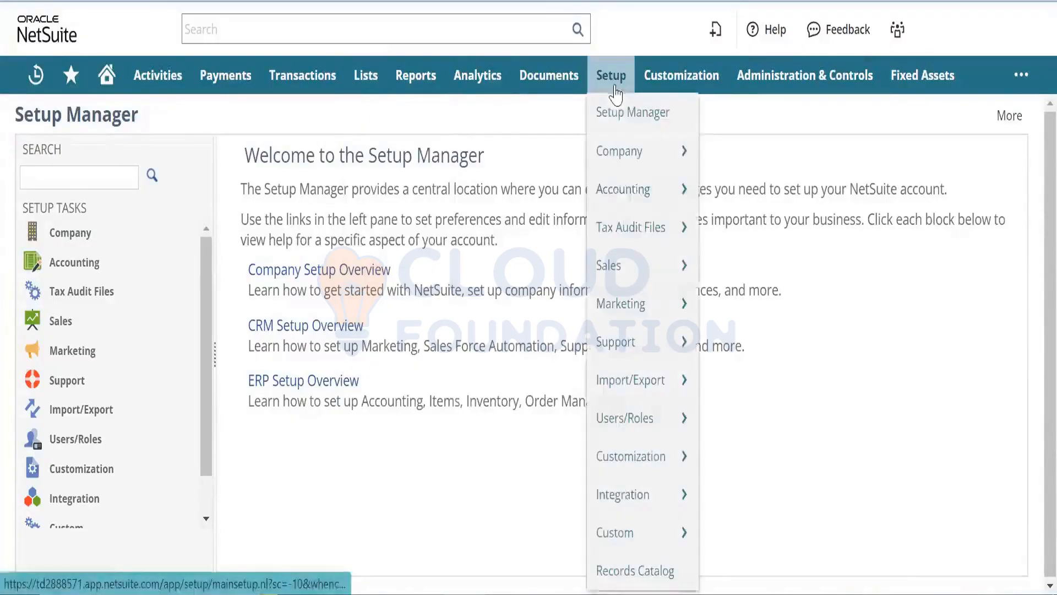
pyautogui.moveTo(641, 242)
pyautogui.moveTo(641, 262)
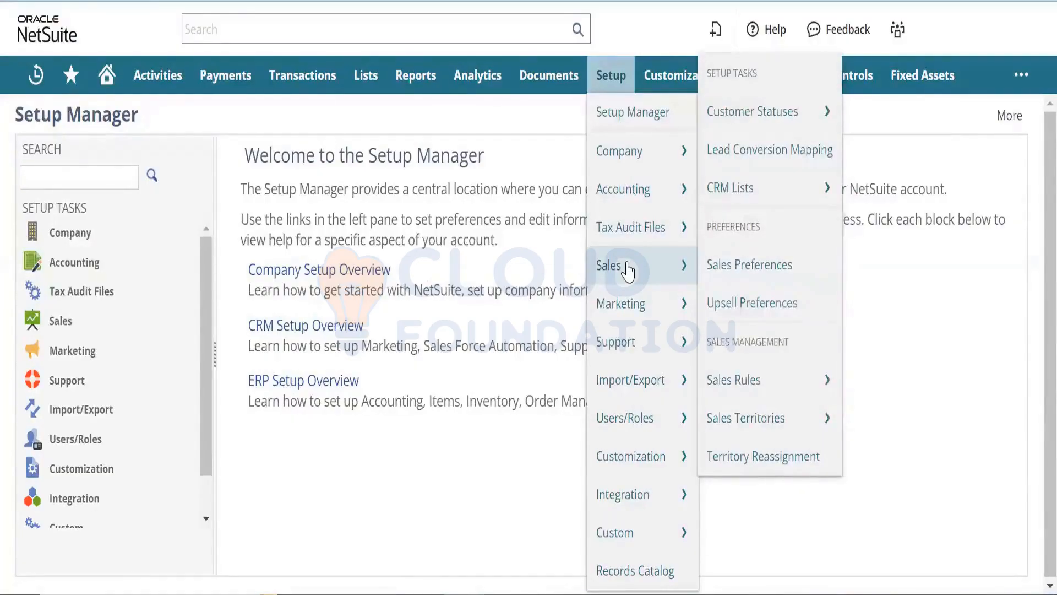
pyautogui.moveTo(628, 311)
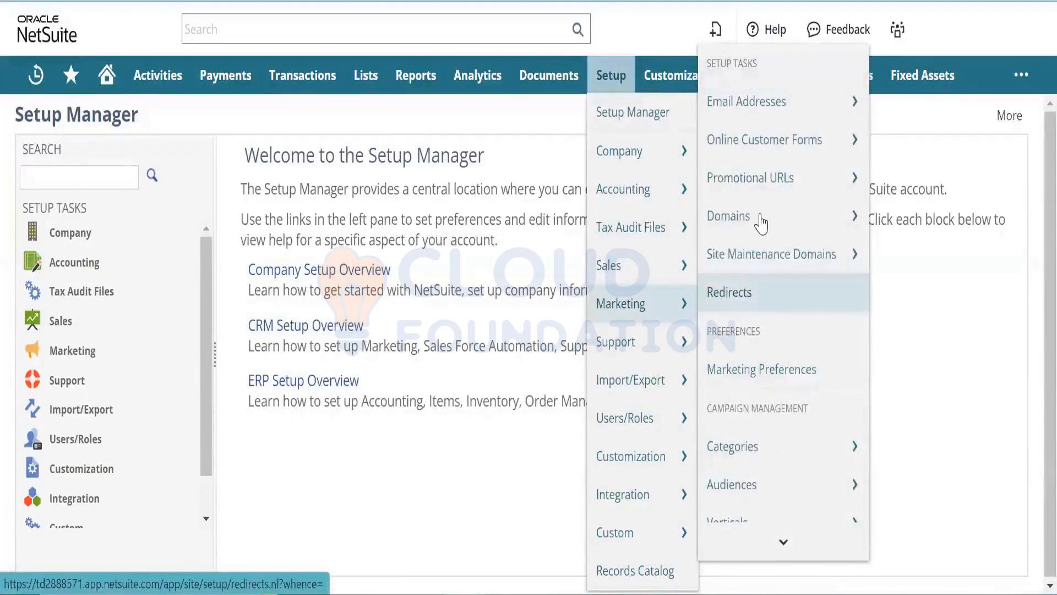
pyautogui.moveTo(759, 217)
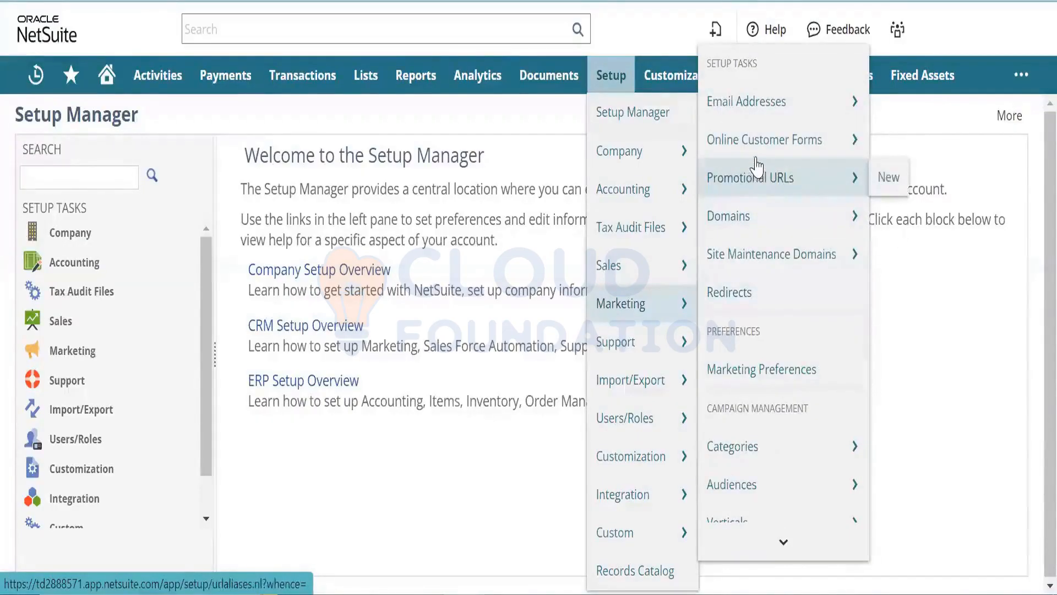
pyautogui.moveTo(757, 159)
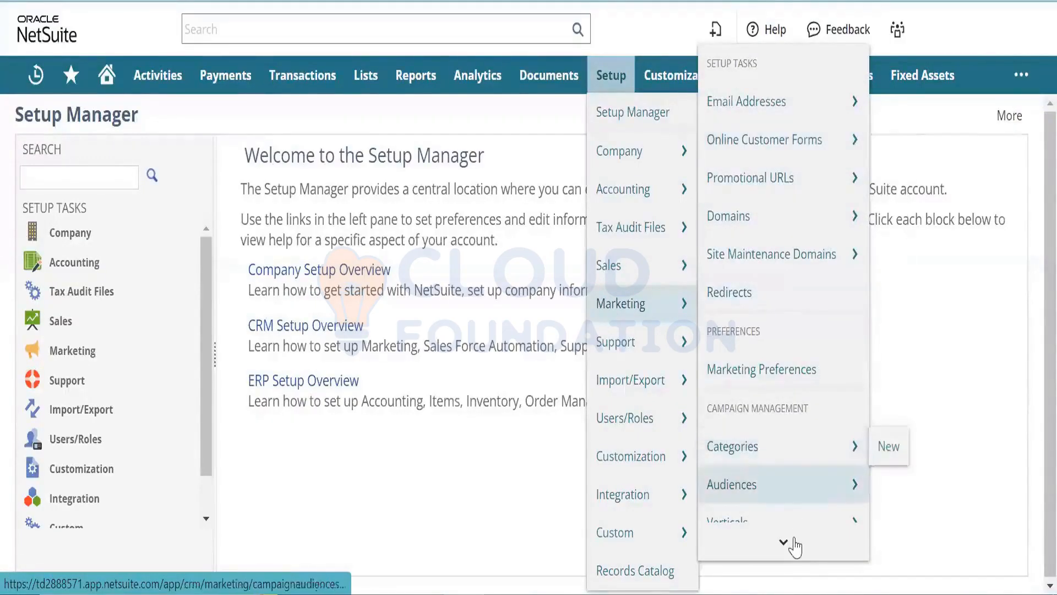
pyautogui.moveTo(795, 547)
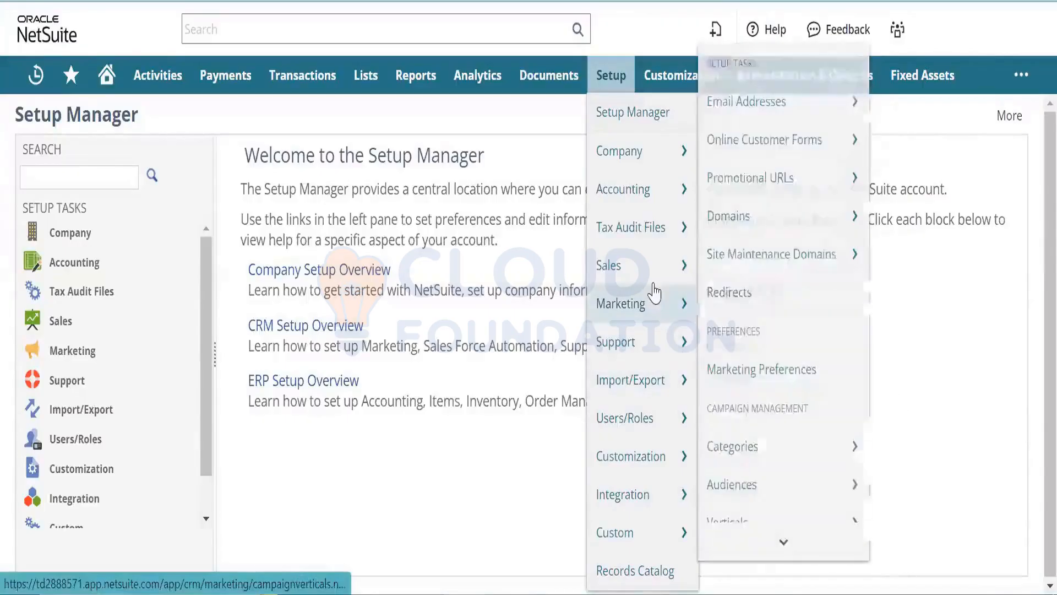
pyautogui.moveTo(635, 357)
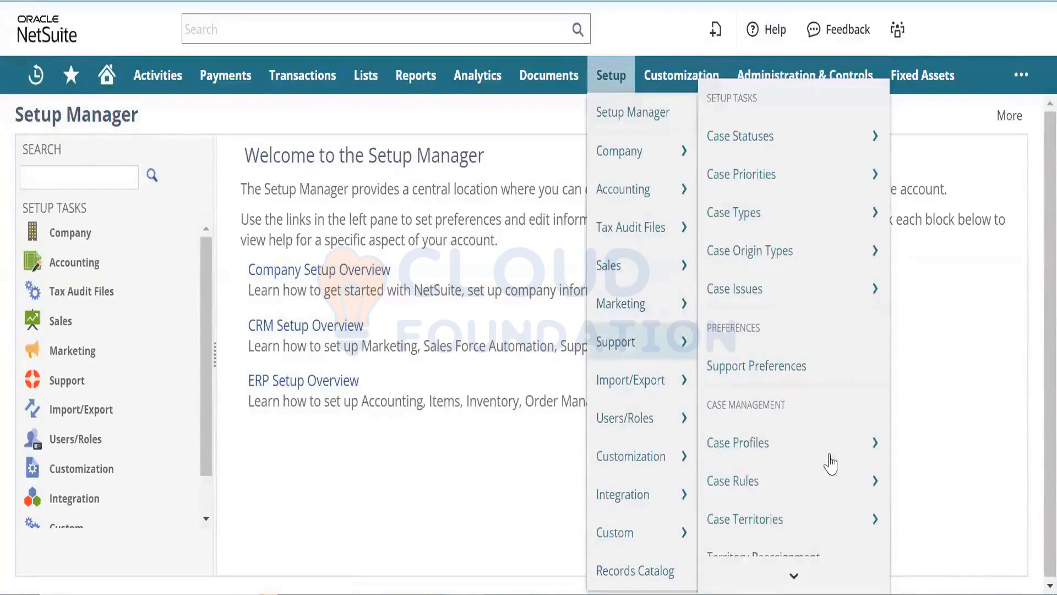
pyautogui.moveTo(794, 576)
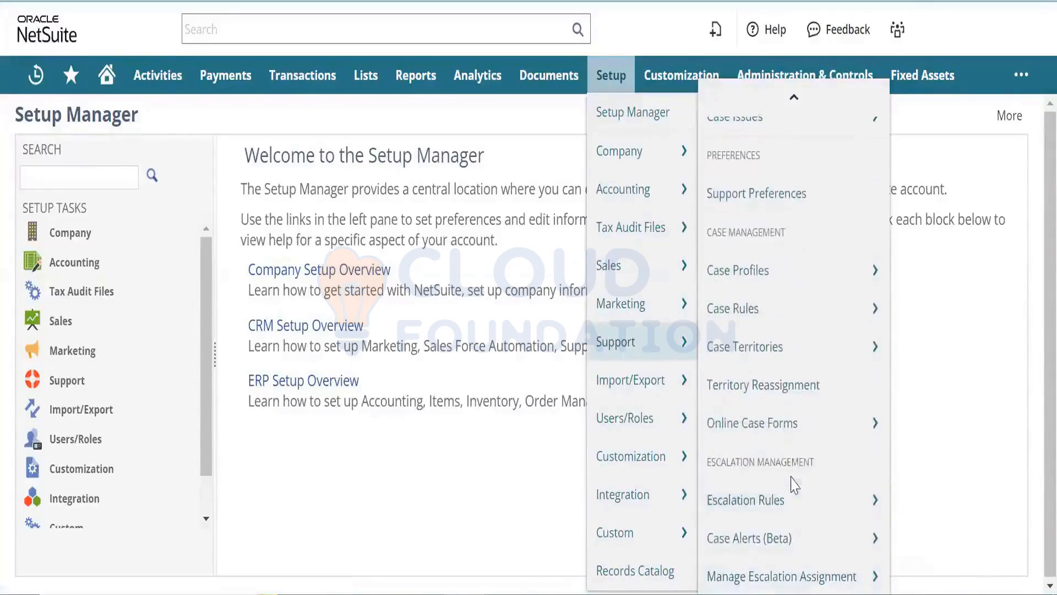
pyautogui.moveTo(790, 437)
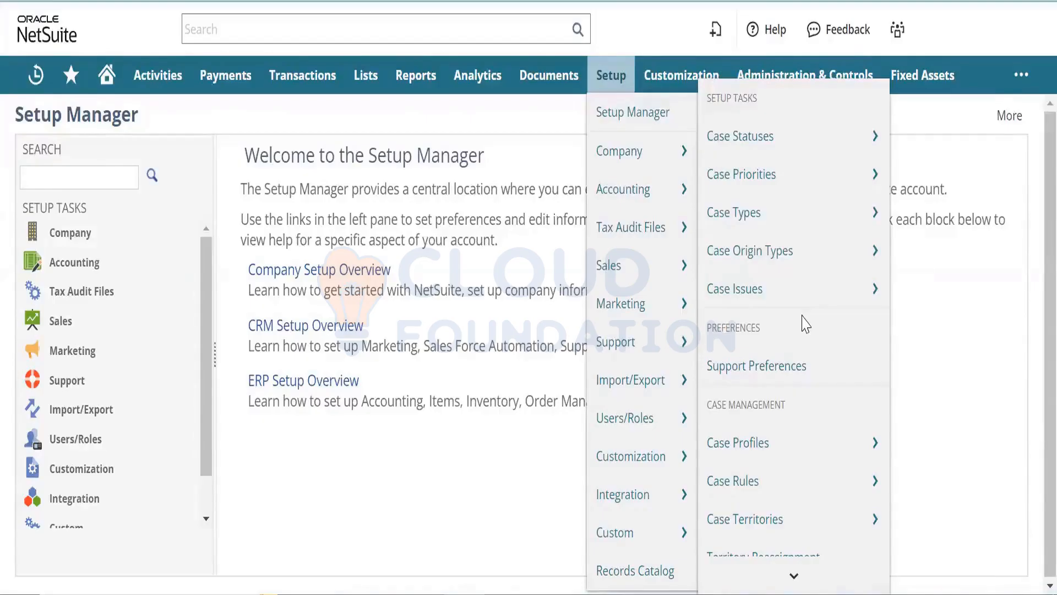
# - Open Setup > Support > Online Case Forms > New in its own tab and select the Title field
pyautogui.moveTo(791, 575)
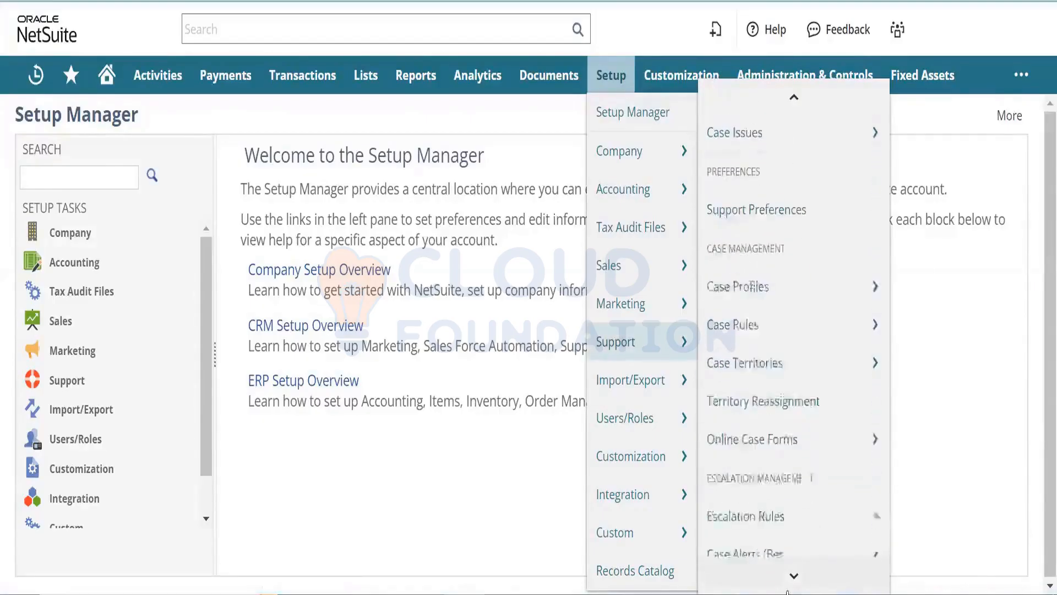
pyautogui.moveTo(881, 429)
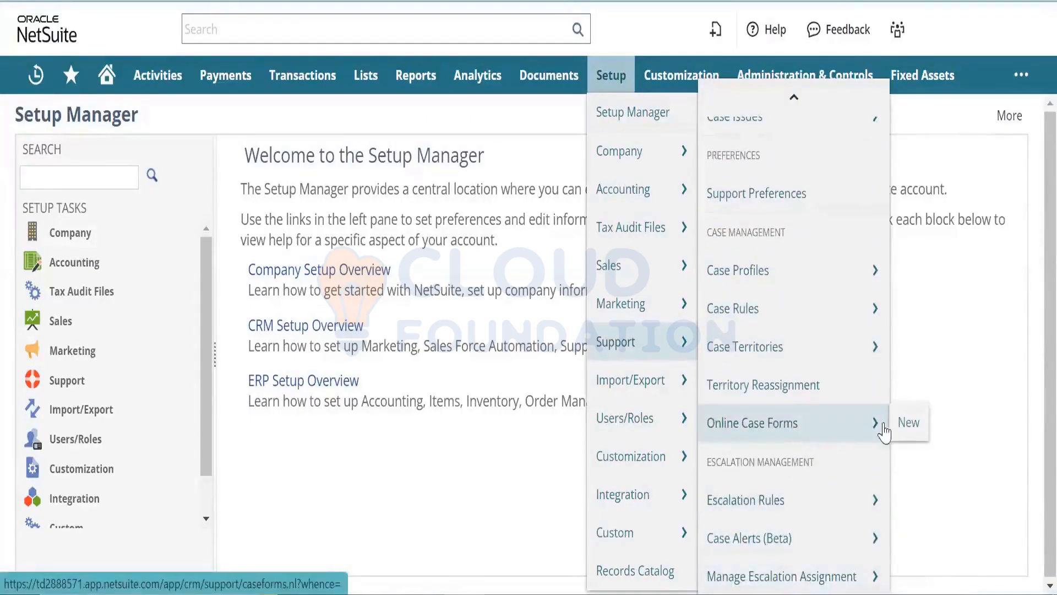
pyautogui.rightClick(905, 422)
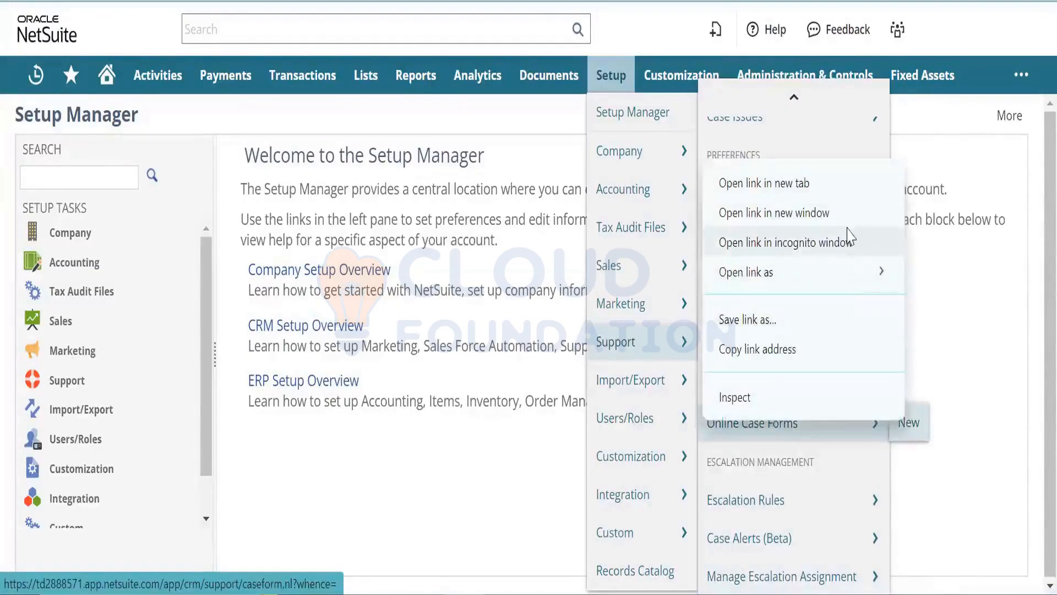
pyautogui.click(826, 186)
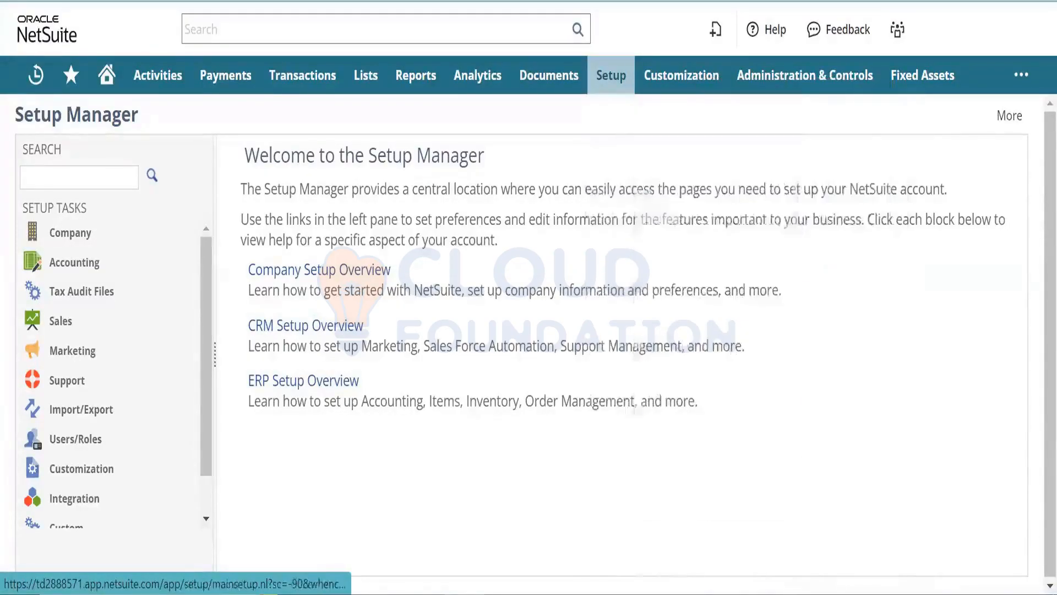
pyautogui.hotkey('ctrl', 'Tab')
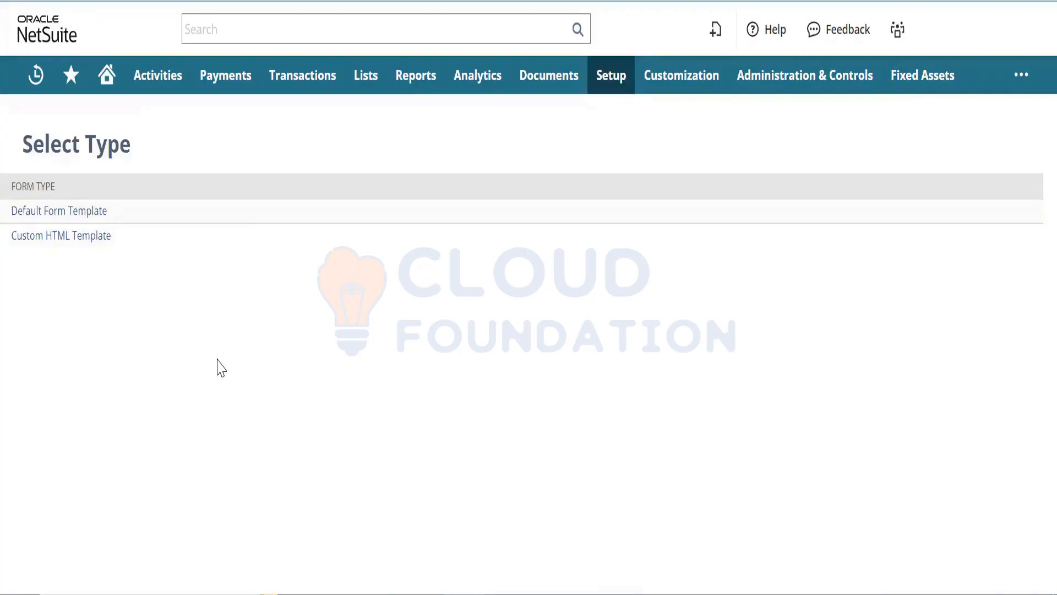
pyautogui.click(187, 211)
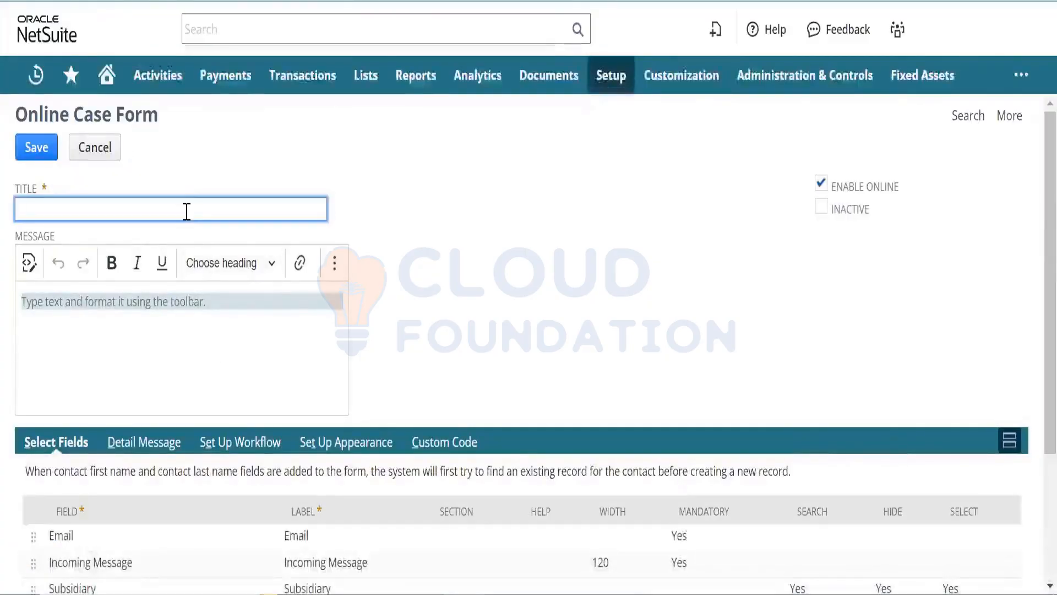
# - Enter 'Online Case Form' as the form title, replacing 'Online Lead Generation Form'
pyautogui.write('Onl')
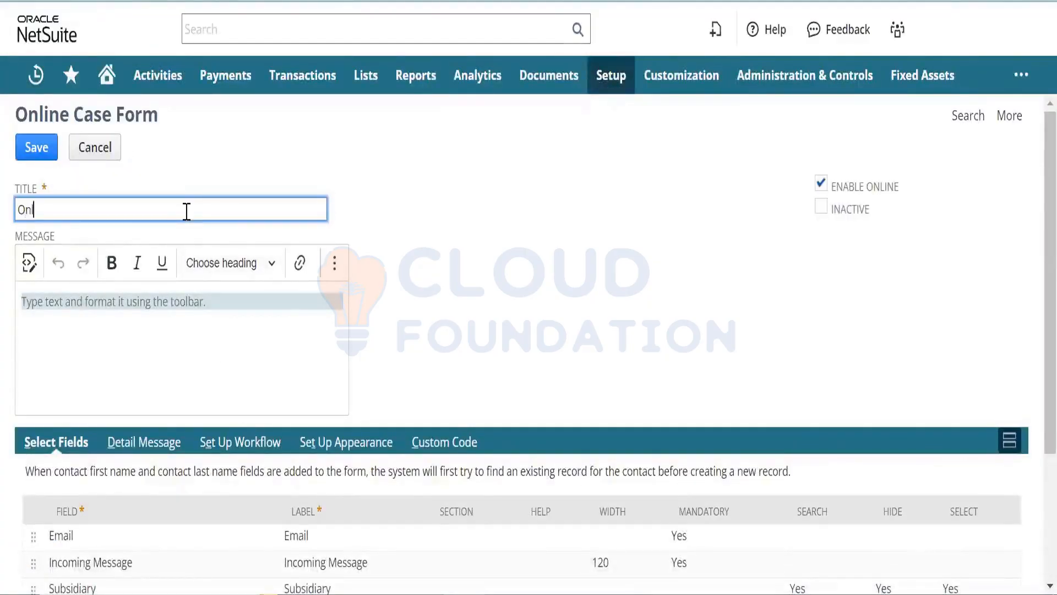
pyautogui.write('ine Lead Generation Form')
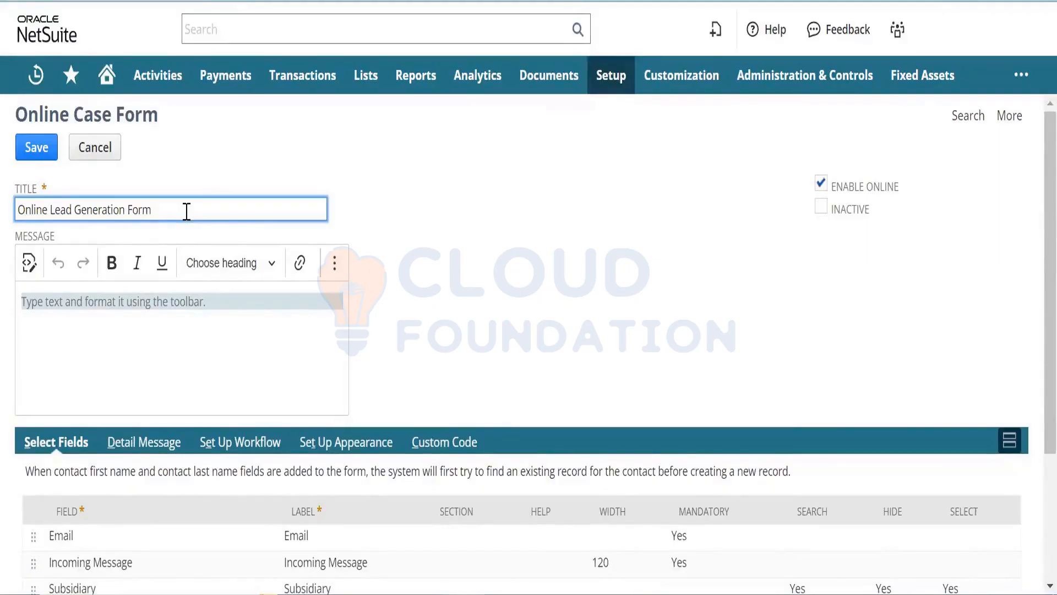
pyautogui.press('BackSpace')
pyautogui.press('BackSpace')
pyautogui.press('BackSpace')
pyautogui.press('BackSpace')
pyautogui.press('BackSpace')
pyautogui.press('BackSpace')
pyautogui.press('BackSpace')
pyautogui.press('BackSpace')
pyautogui.press('BackSpace')
pyautogui.press('BackSpace')
pyautogui.press('BackSpace')
pyautogui.press('BackSpace')
pyautogui.press('BackSpace')
pyautogui.press('BackSpace')
pyautogui.press('BackSpace')
pyautogui.press('BackSpace')
pyautogui.press('BackSpace')
pyautogui.press('BackSpace')
pyautogui.press('BackSpace')
pyautogui.press('BackSpace')
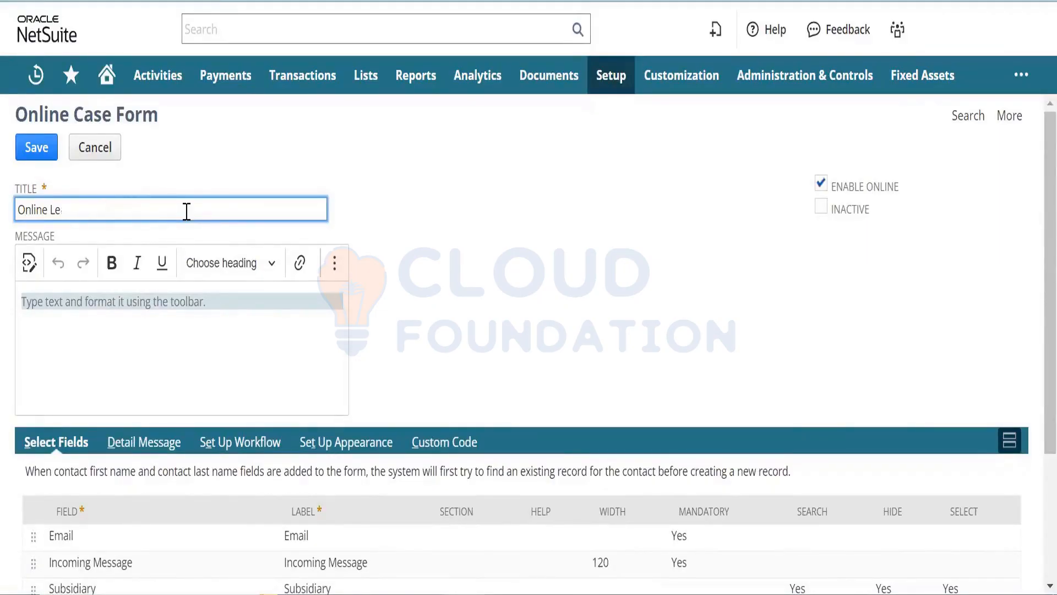
pyautogui.write('Case Form')
pyautogui.press('Tab')
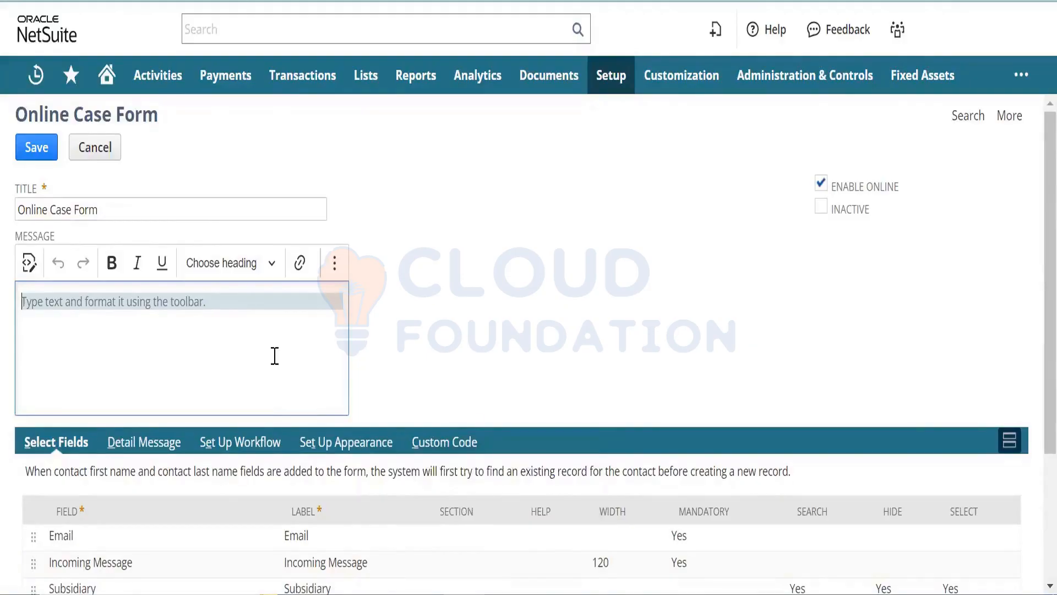
# - Write the message 'Dear user,', the thank-you sentence promising Support Rep contact, then 'Thanks'
pyautogui.write('Dear user,')
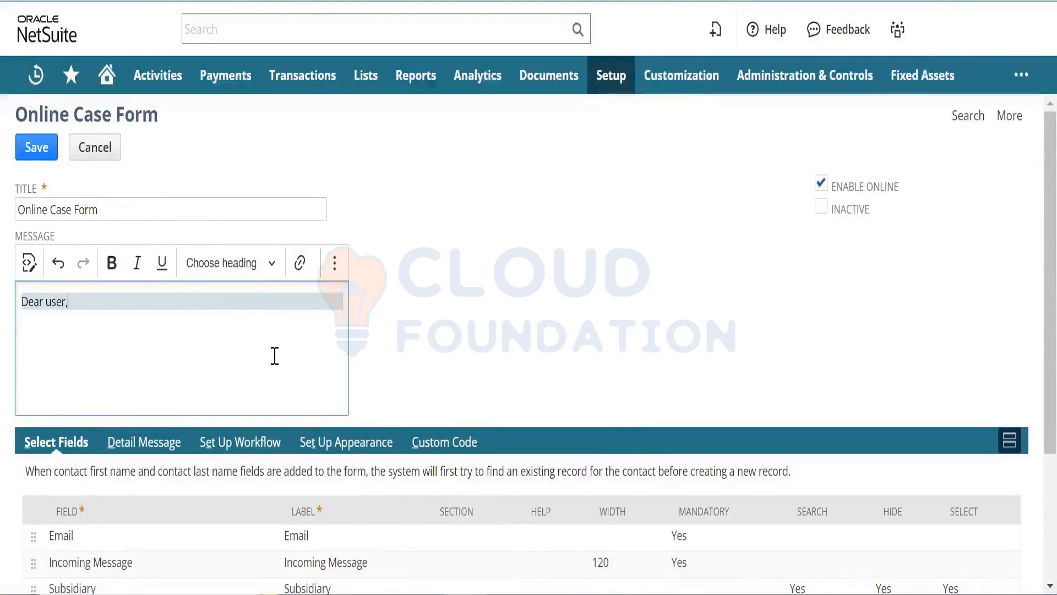
pyautogui.press('Return')
pyautogui.press('Return')
pyautogui.write('Than')
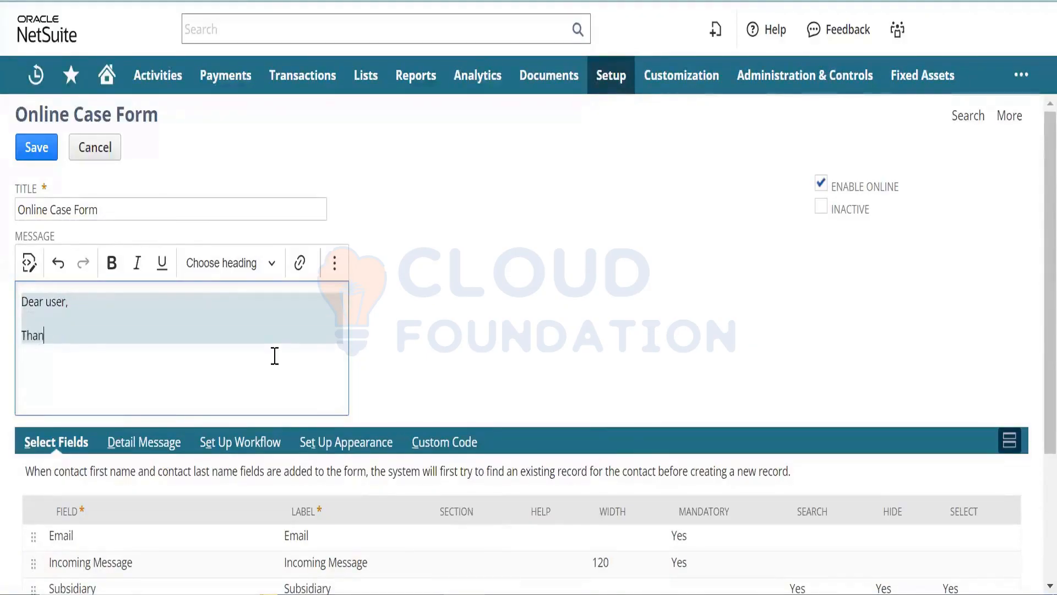
pyautogui.write('k you for su')
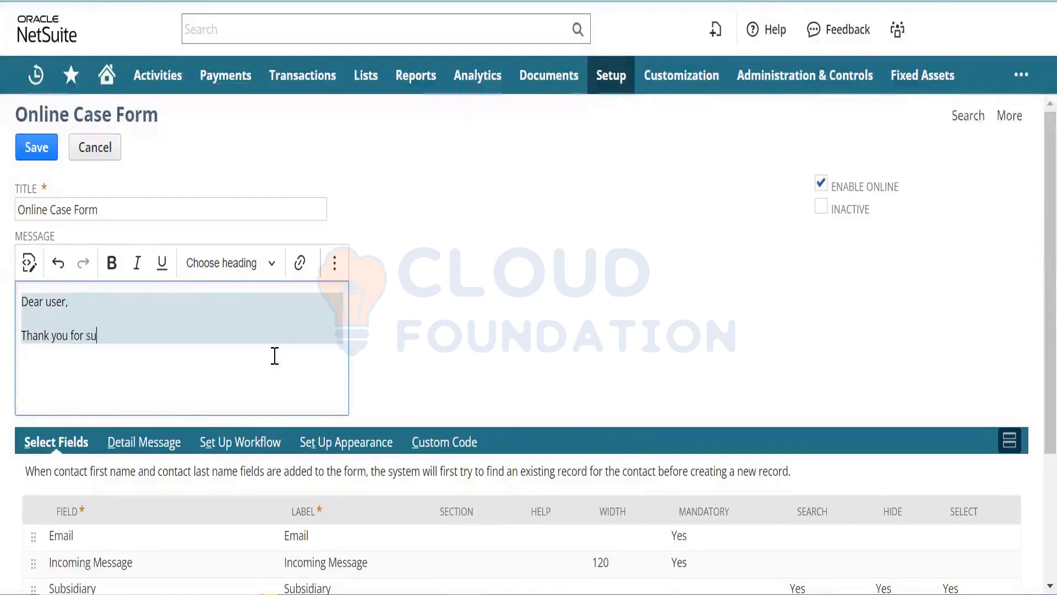
pyautogui.write('bmitting th')
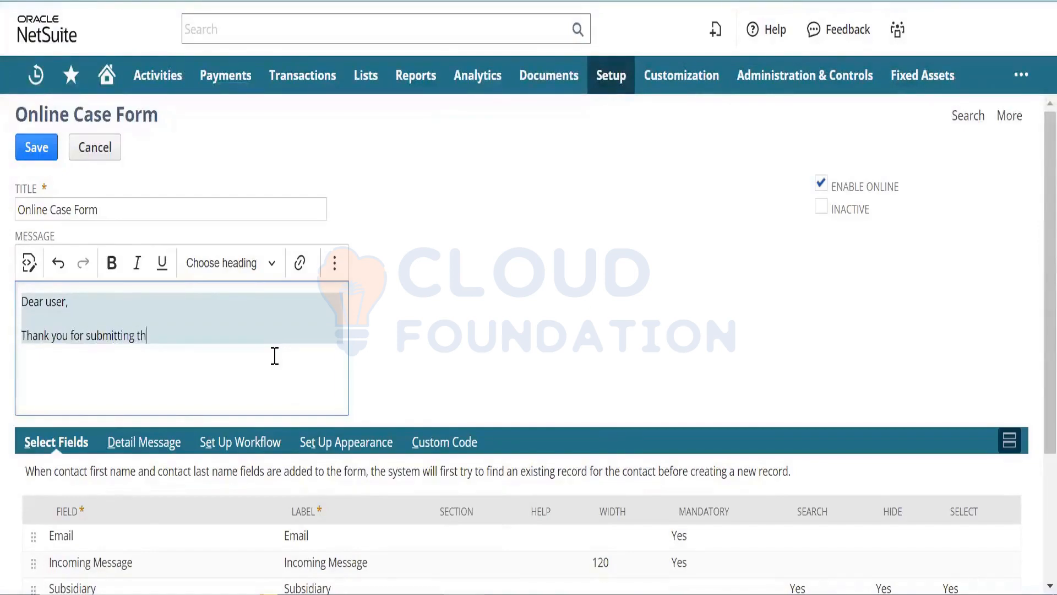
pyautogui.write('e case. Our Support Rep w')
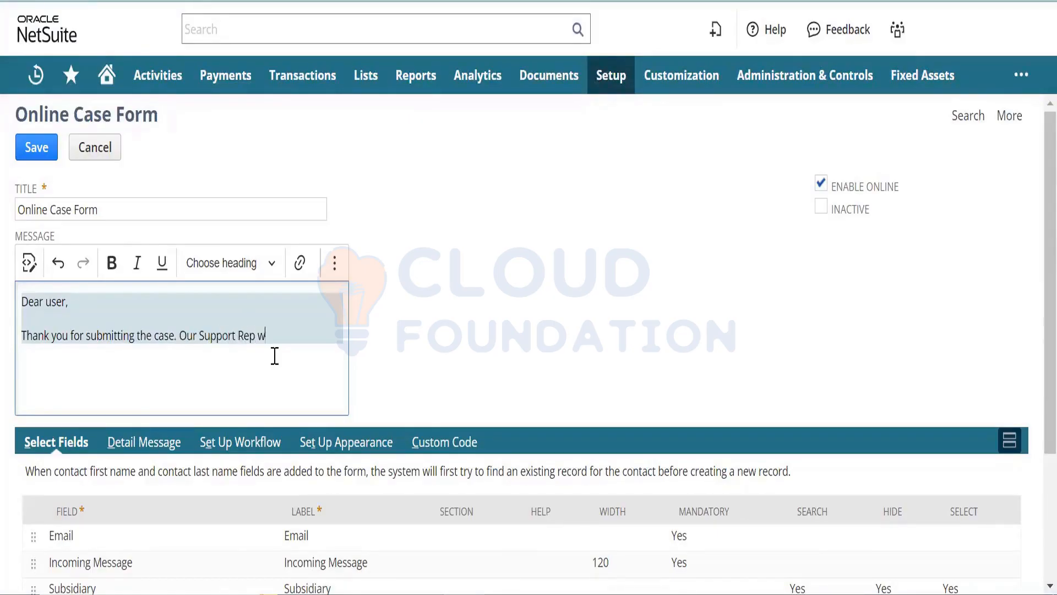
pyautogui.write('ill get in touch with you shortly.')
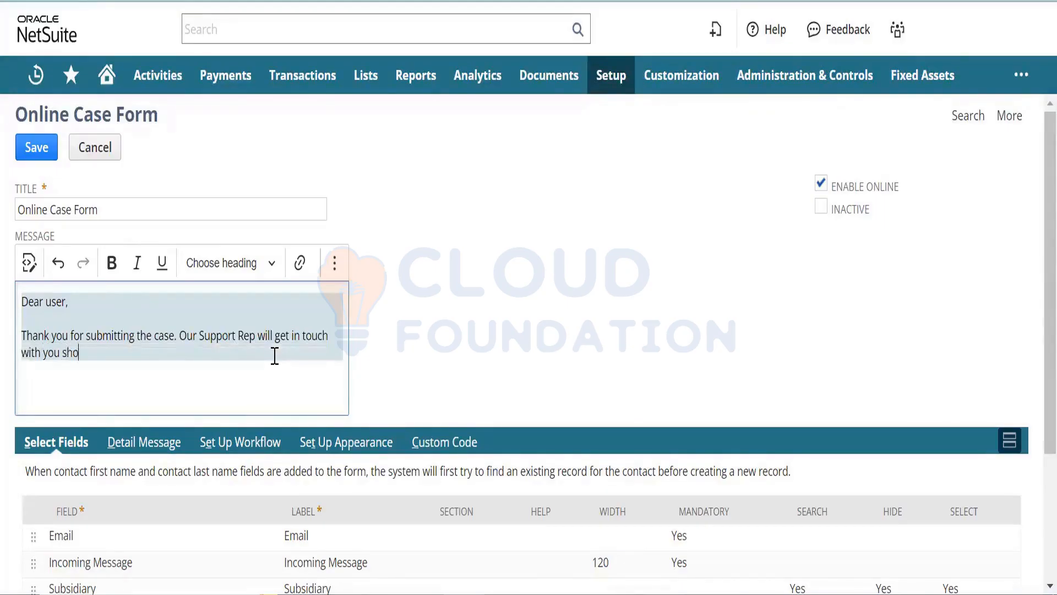
pyautogui.press('Return')
pyautogui.press('Return')
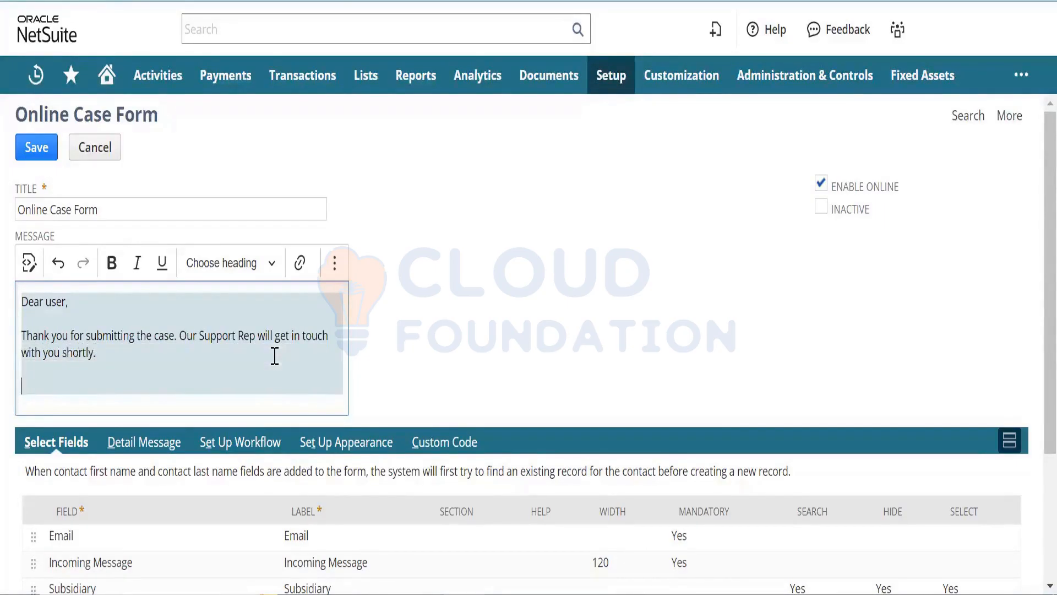
pyautogui.write('Thanks')
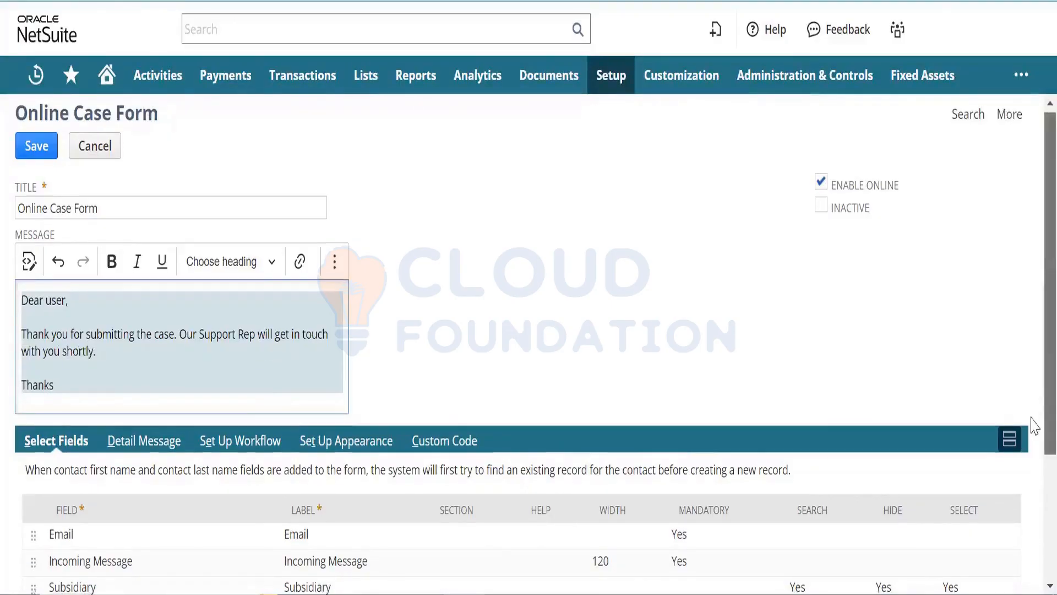
# - Change the Incoming Message field's width in Select Fields from 120 to 150
pyautogui.scroll(-2, 1034, 392)
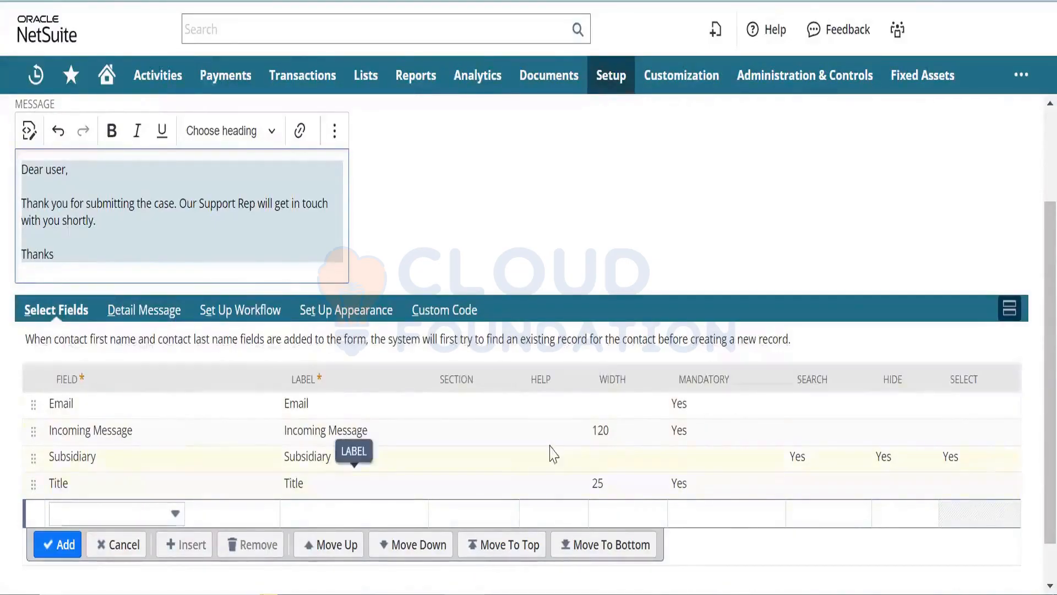
pyautogui.click(615, 433)
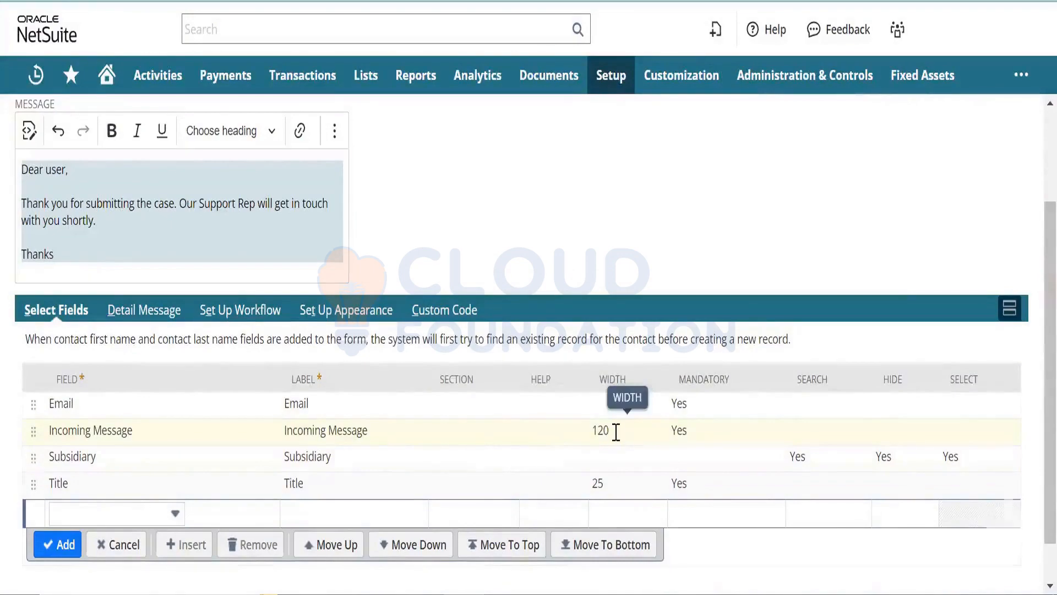
pyautogui.write('150')
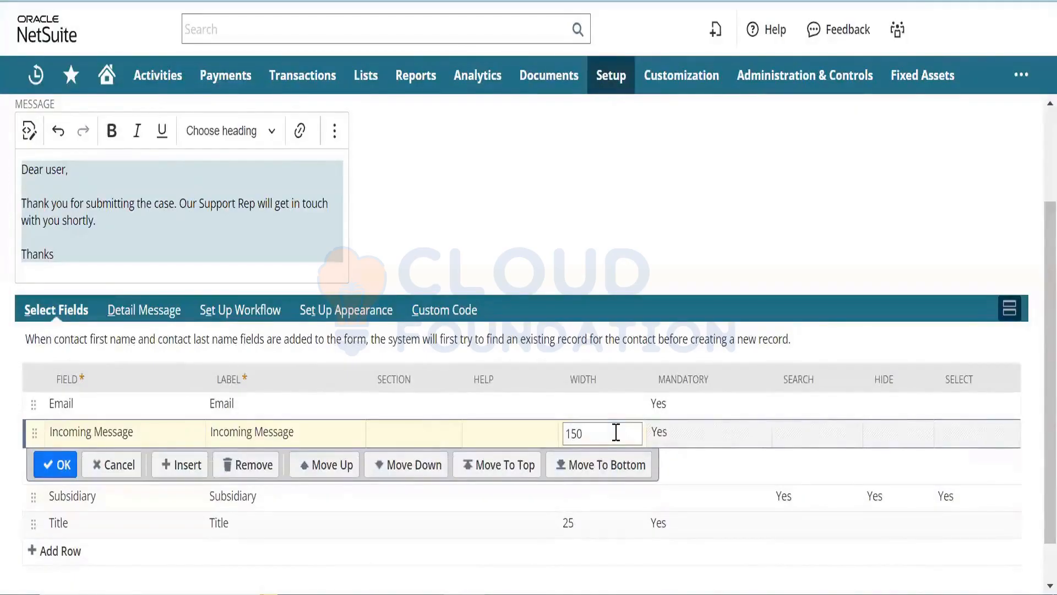
pyautogui.click(63, 465)
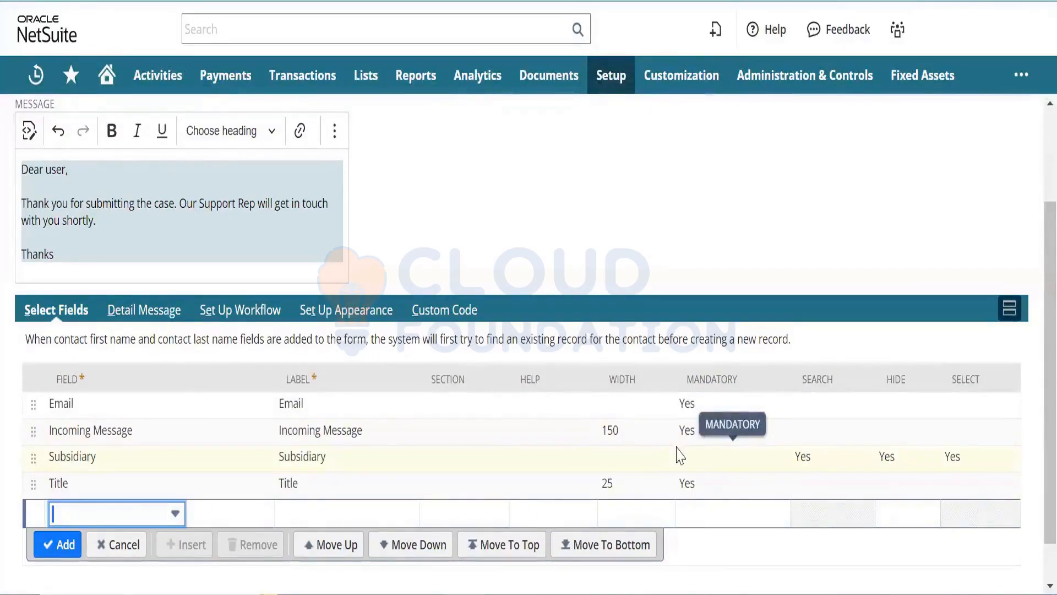
# - Add Last Name to the form's field list
pyautogui.click(165, 518)
pyautogui.write('Form Template')
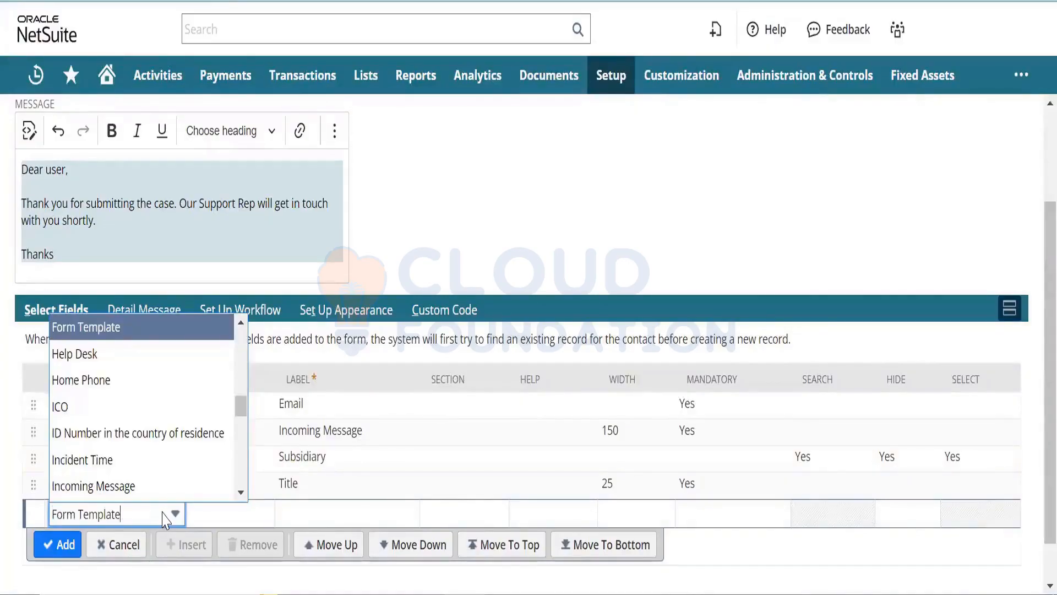
pyautogui.press('BackSpace')
pyautogui.press('BackSpace')
pyautogui.press('BackSpace')
pyautogui.press('BackSpace')
pyautogui.press('BackSpace')
pyautogui.press('BackSpace')
pyautogui.press('BackSpace')
pyautogui.press('BackSpace')
pyautogui.press('BackSpace')
pyautogui.press('BackSpace')
pyautogui.press('BackSpace')
pyautogui.press('BackSpace')
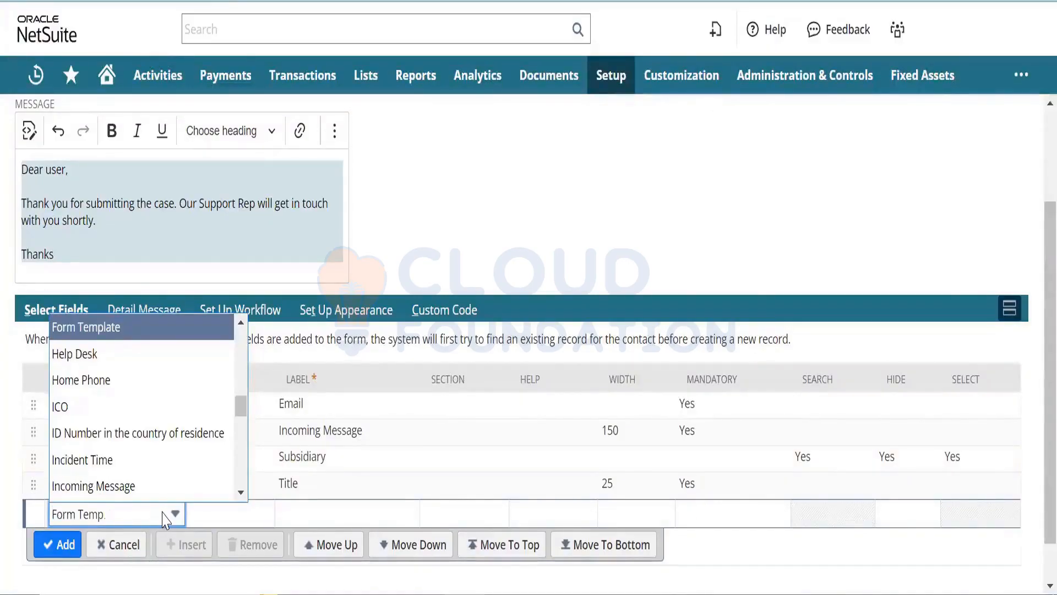
pyautogui.press('BackSpace')
pyautogui.write('ICO')
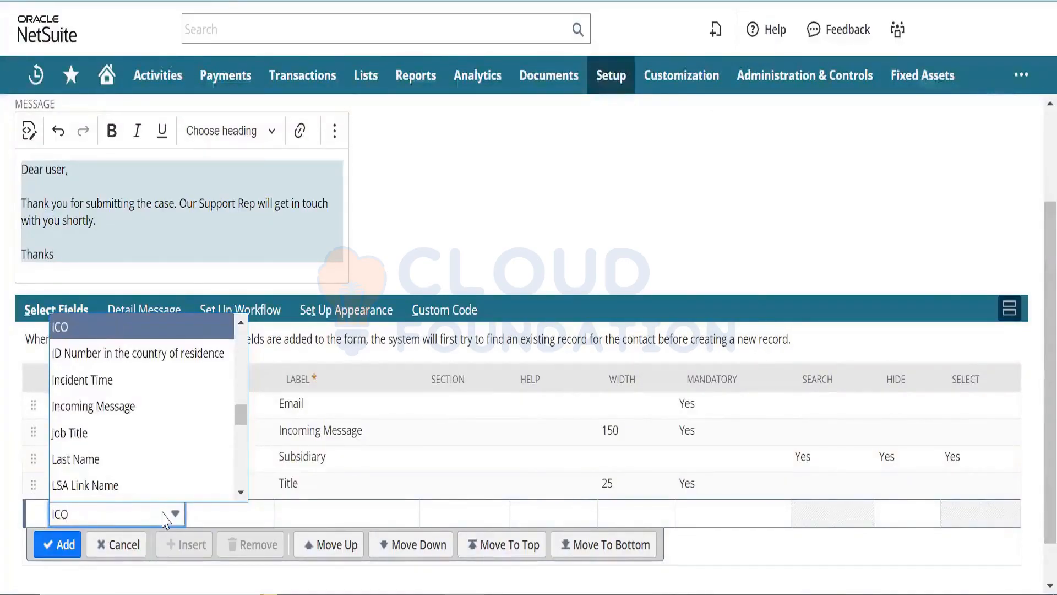
pyautogui.press('Down')
pyautogui.press('Down')
pyautogui.press('Down')
pyautogui.press('Down')
pyautogui.press('Down')
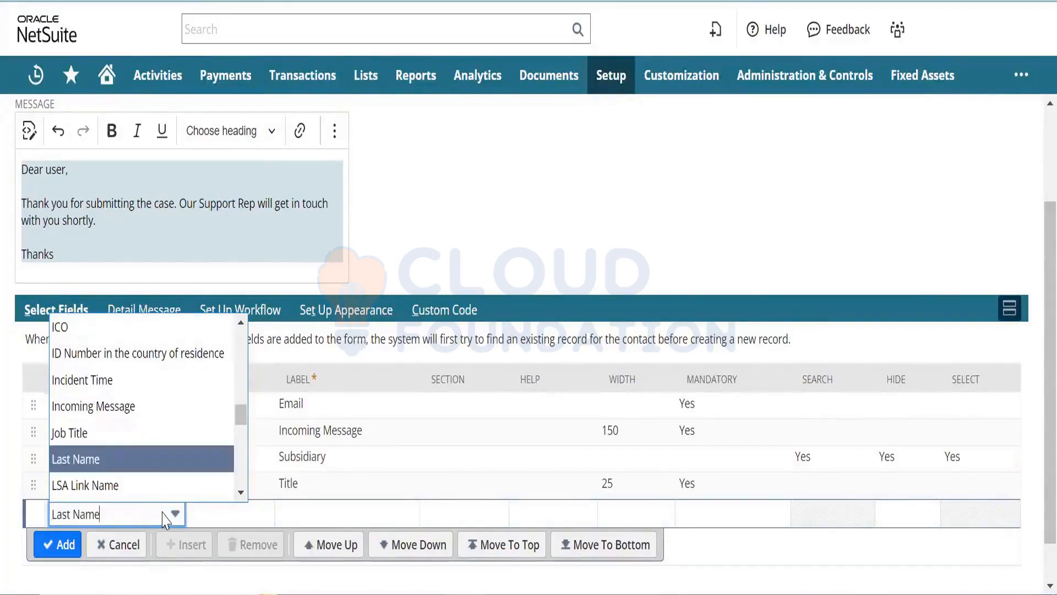
pyautogui.press('Tab')
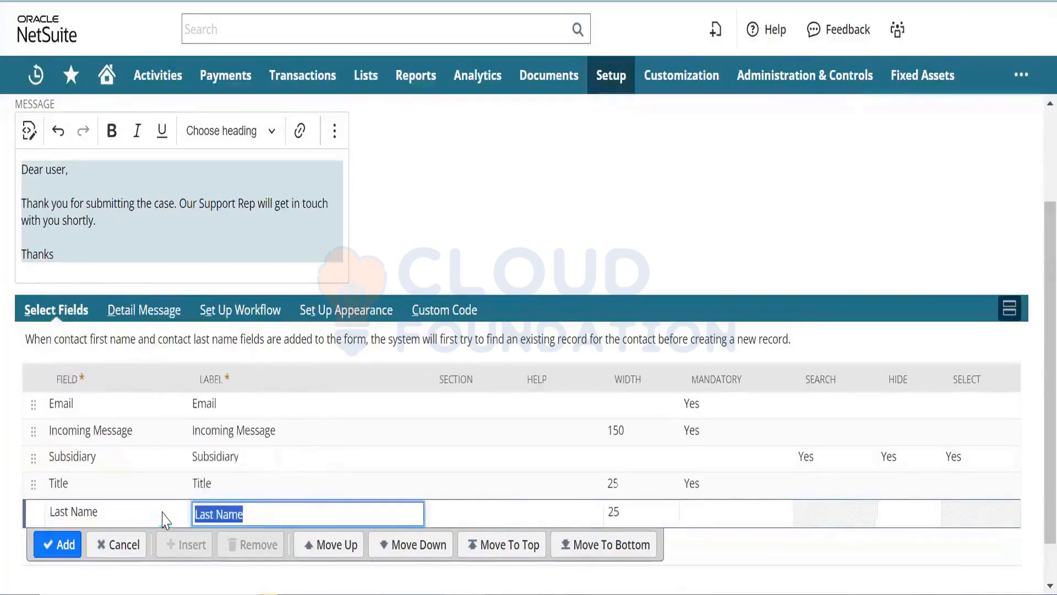
pyautogui.click(74, 545)
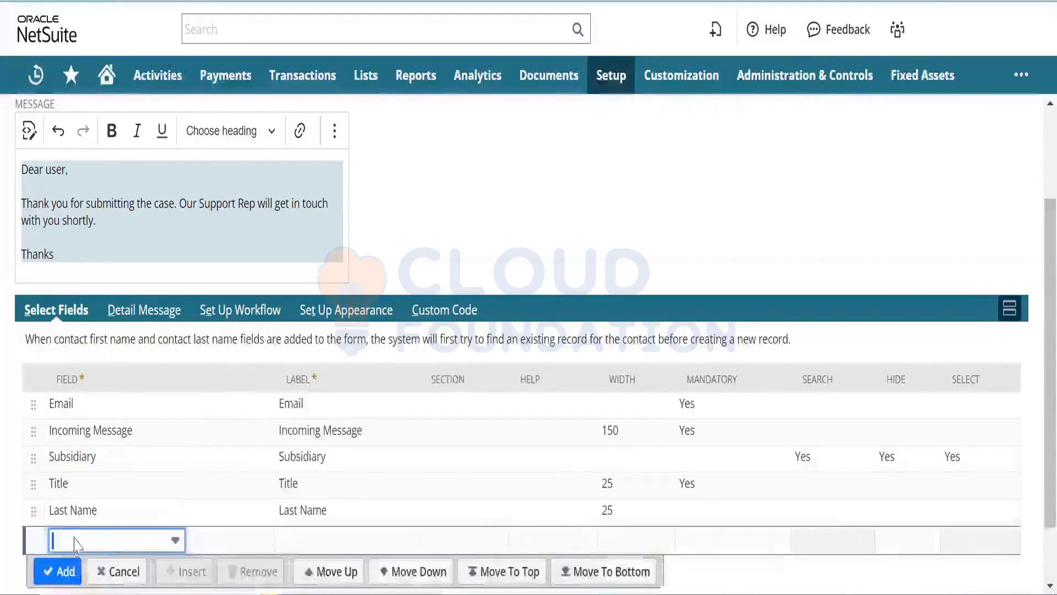
# - Add First Name and City to the field list, each with width 25
pyautogui.click(101, 543)
pyautogui.write('First Name')
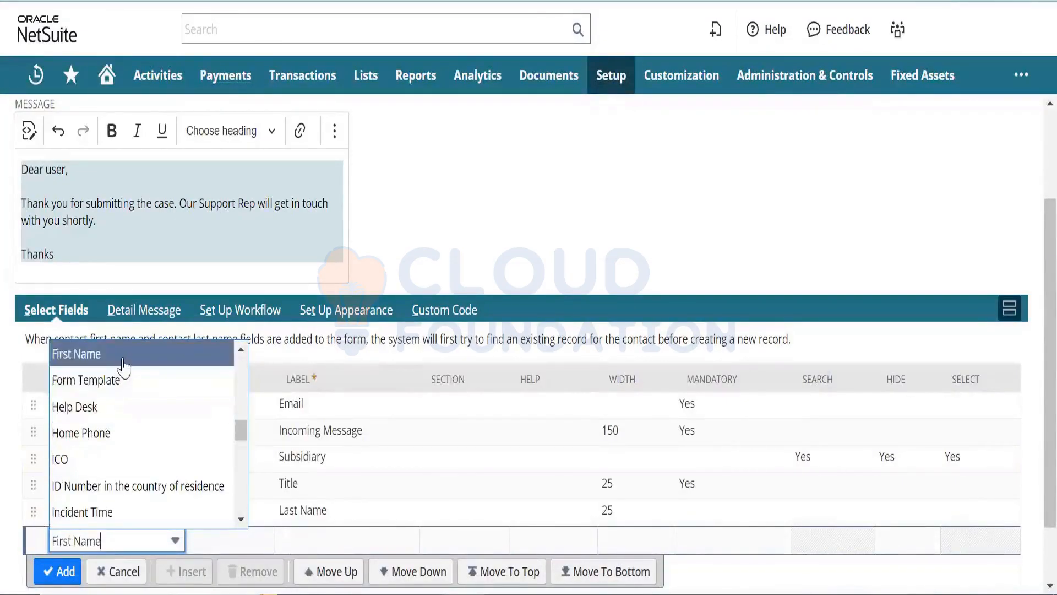
pyautogui.click(76, 353)
pyautogui.click(66, 572)
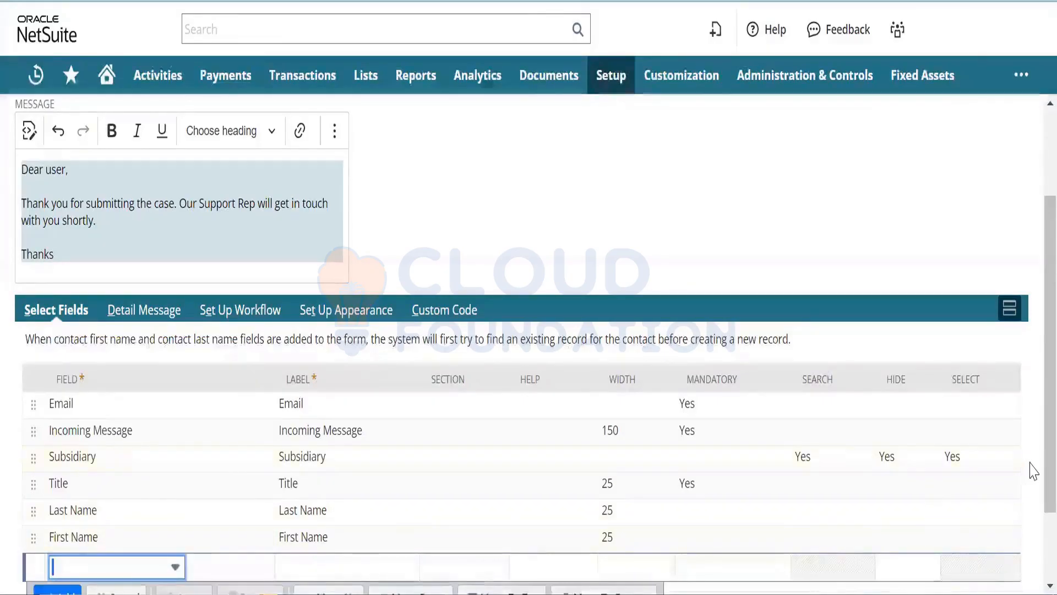
pyautogui.write('City')
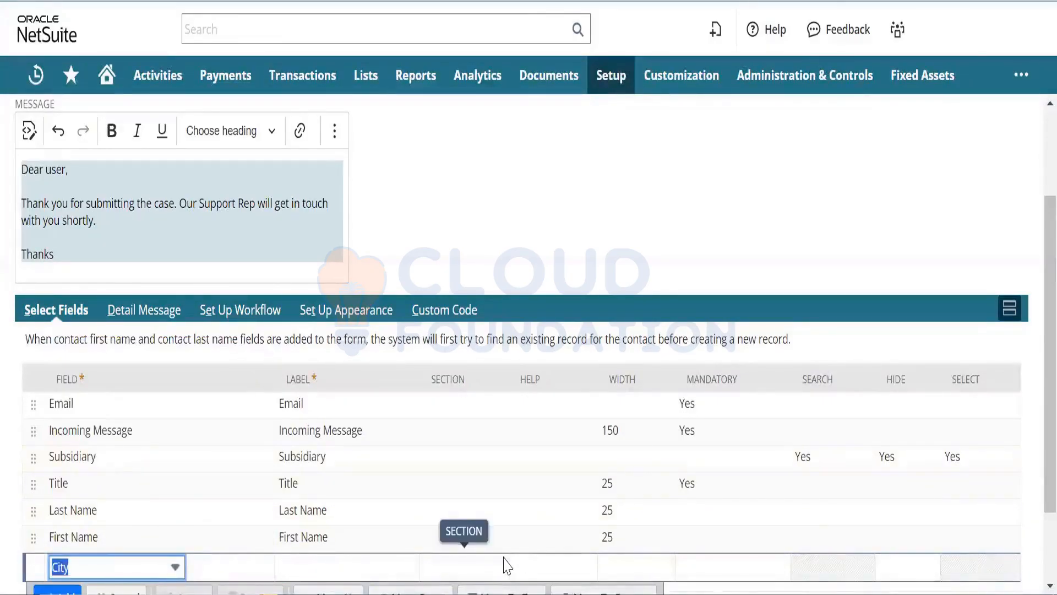
pyautogui.scroll(-2, 1035, 374)
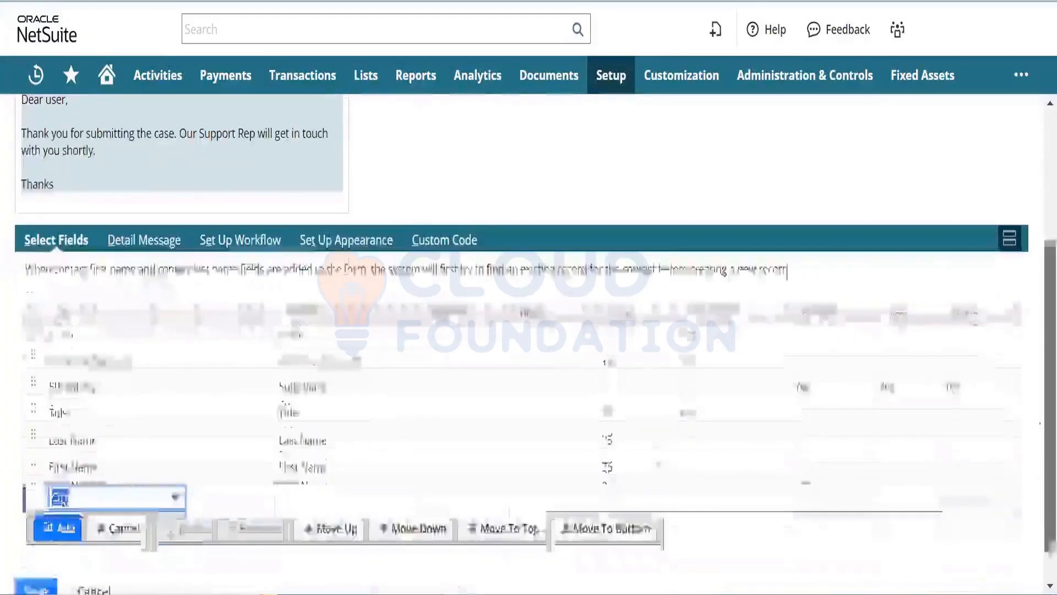
pyautogui.click(50, 530)
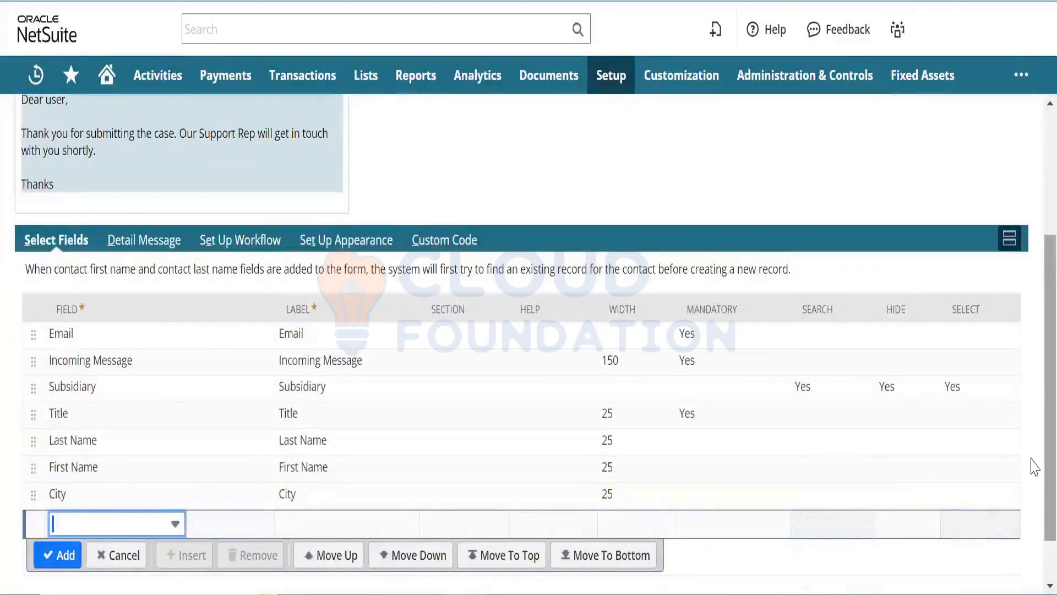
pyautogui.moveTo(1046, 458); pyautogui.dragTo(1045, 449)
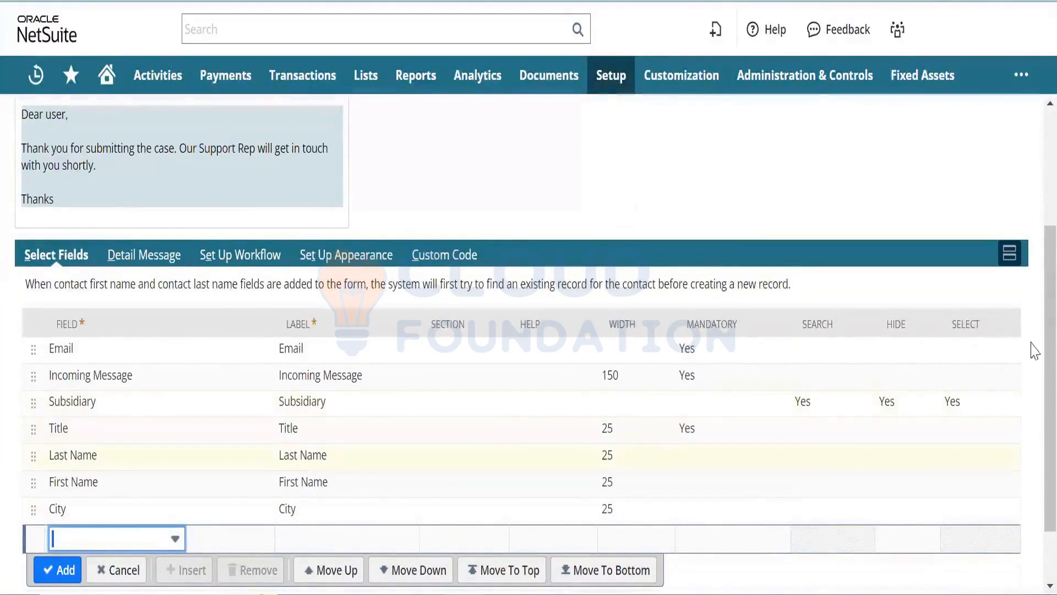
pyautogui.scroll(4, 871, 406)
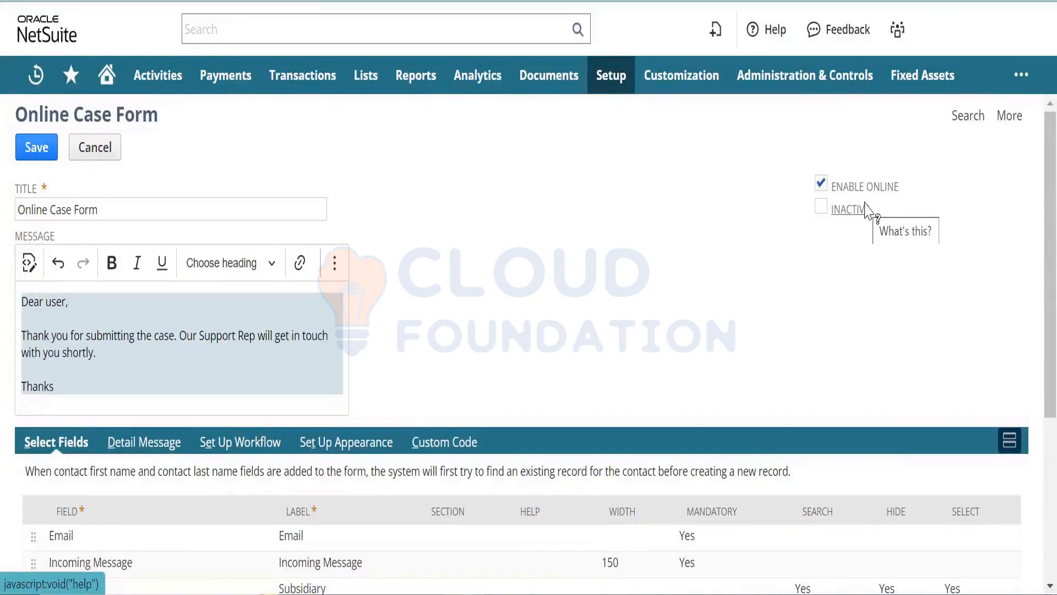
# - Copy the confirmation message text into the form's empty Detail Message
pyautogui.scroll(-3, 1031, 306)
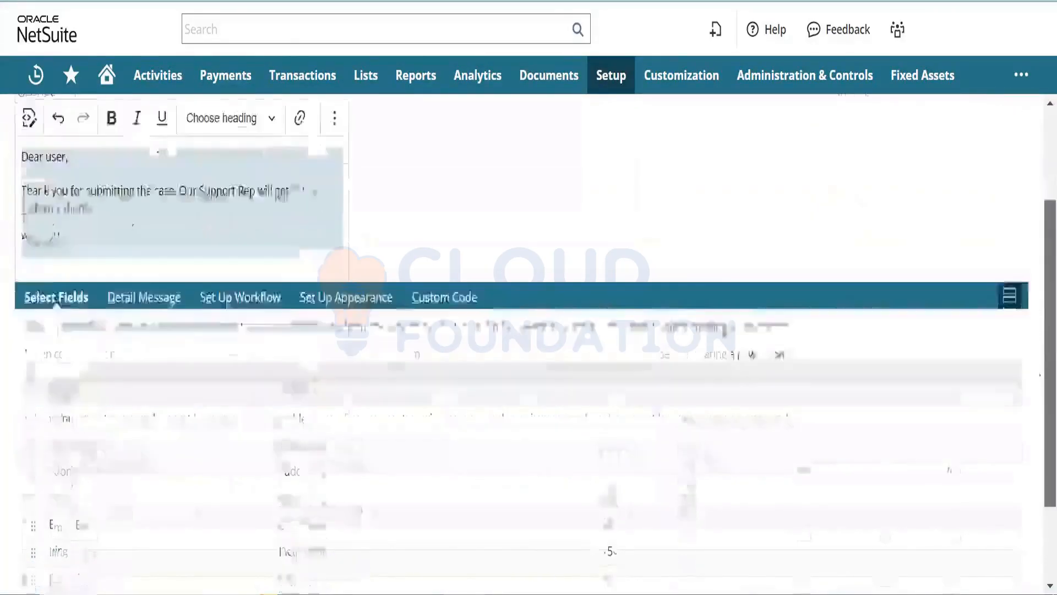
pyautogui.click(147, 270)
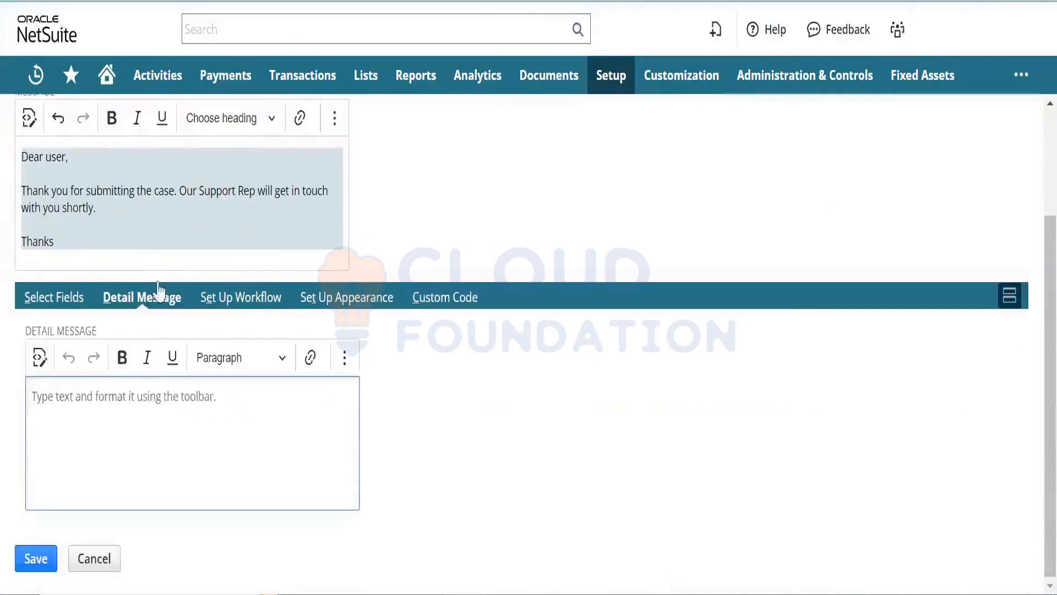
pyautogui.moveTo(83, 240); pyautogui.dragTo(5, 156)
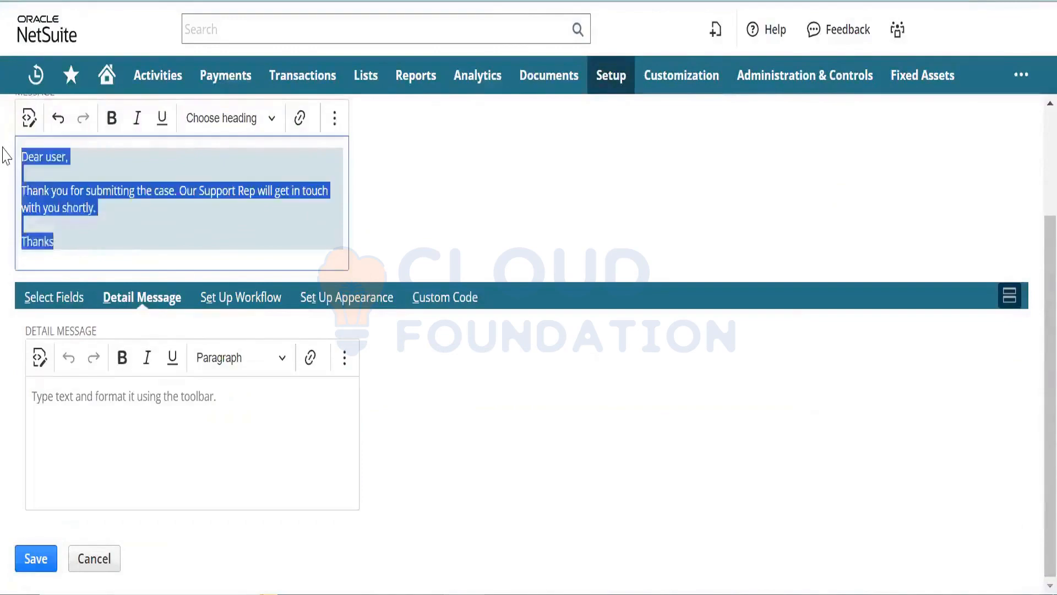
pyautogui.click(100, 427)
pyautogui.hotkey('ctrl', 'v')
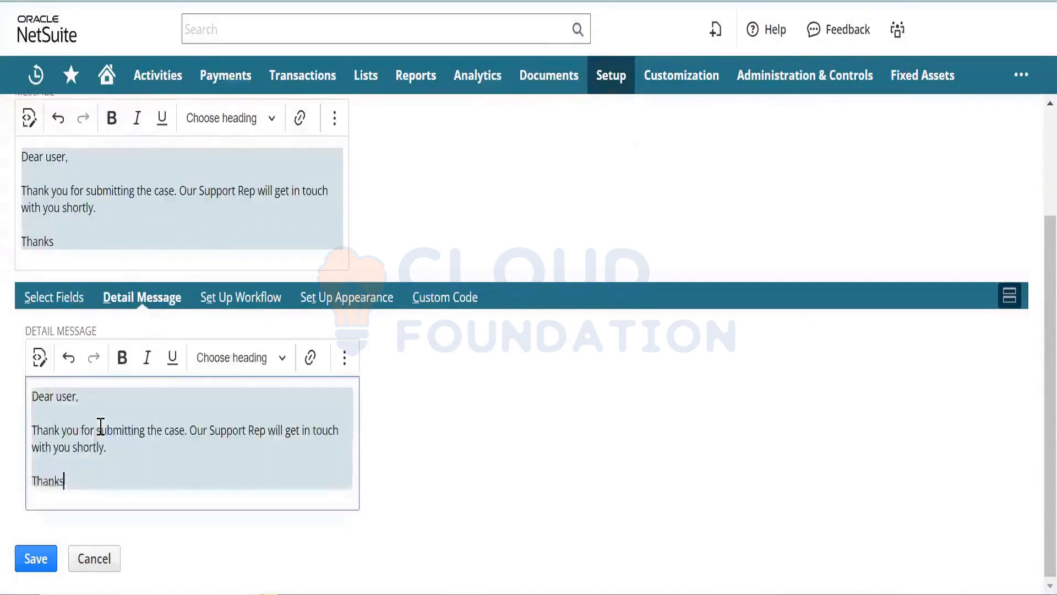
# - Bring up the form's workflow and appearance settings
pyautogui.click(253, 312)
pyautogui.click(340, 302)
pyautogui.click(413, 427)
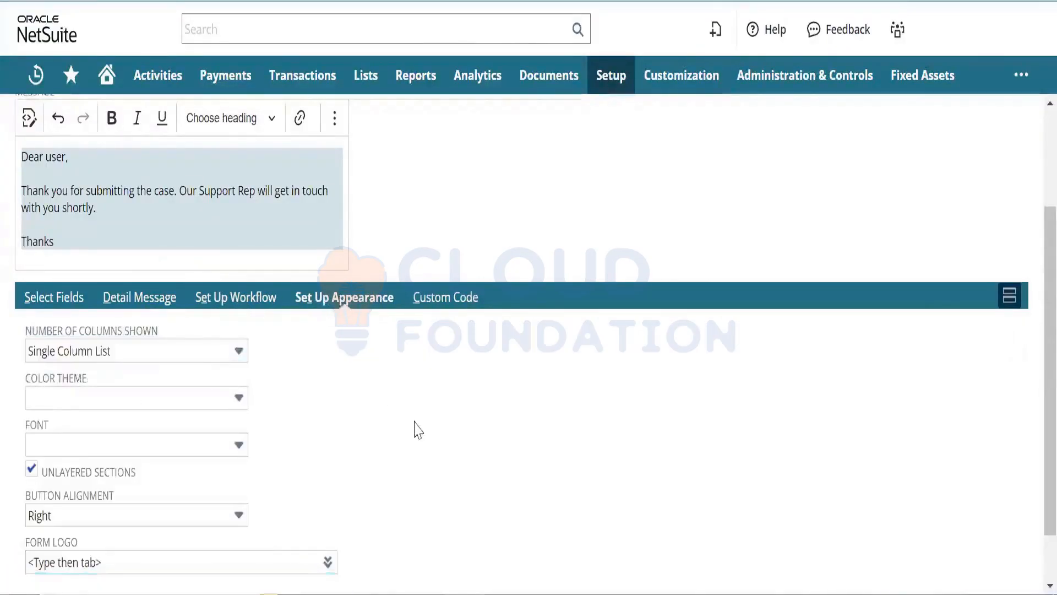
# - Give the form the Basic : Black & Yellow theme, Open Sans font and left-aligned buttons
pyautogui.click(215, 398)
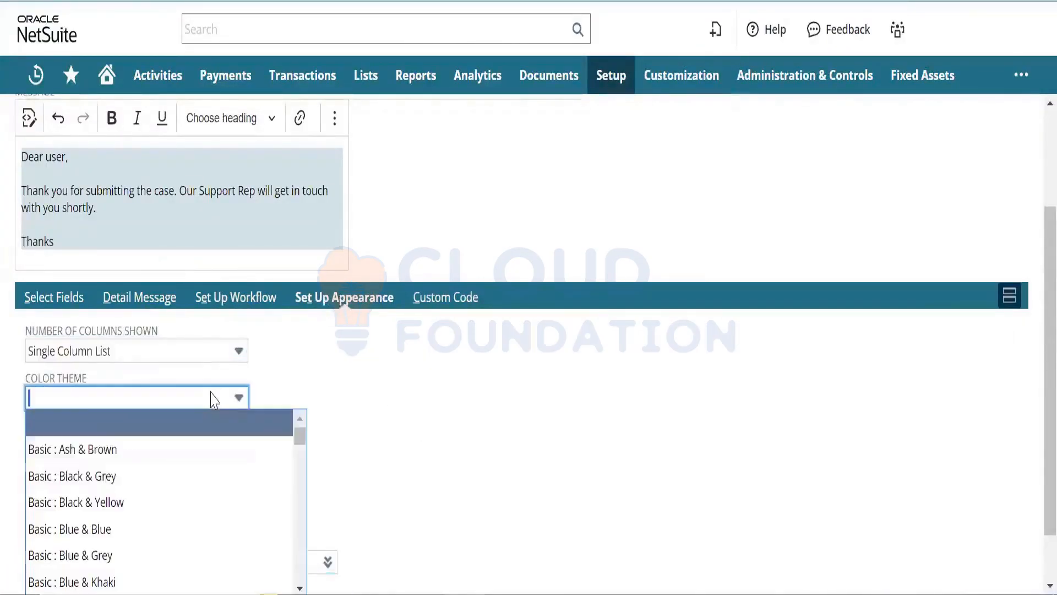
pyautogui.click(172, 502)
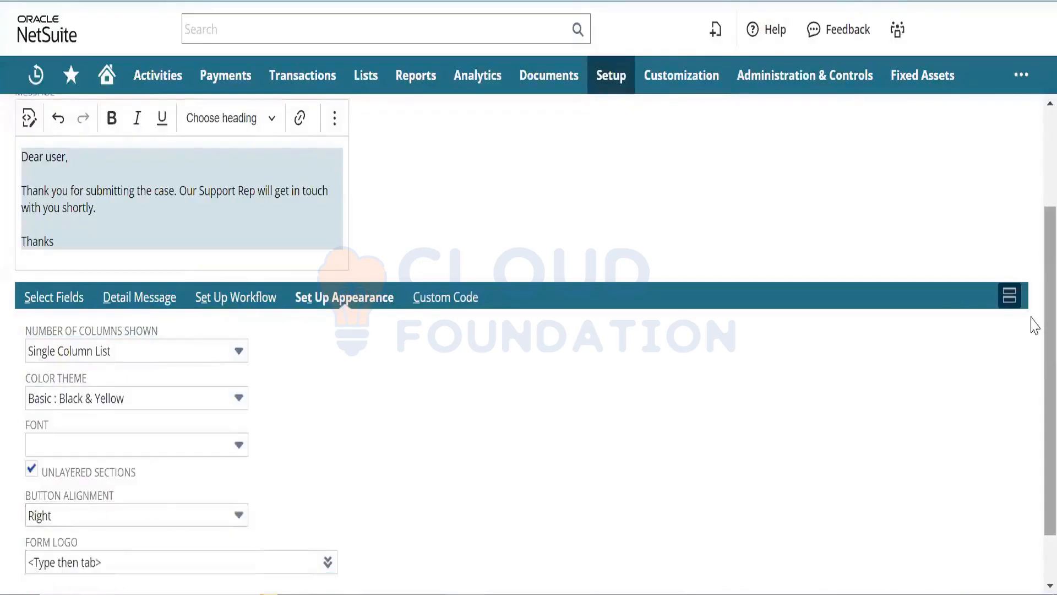
pyautogui.scroll(-1, 1034, 345)
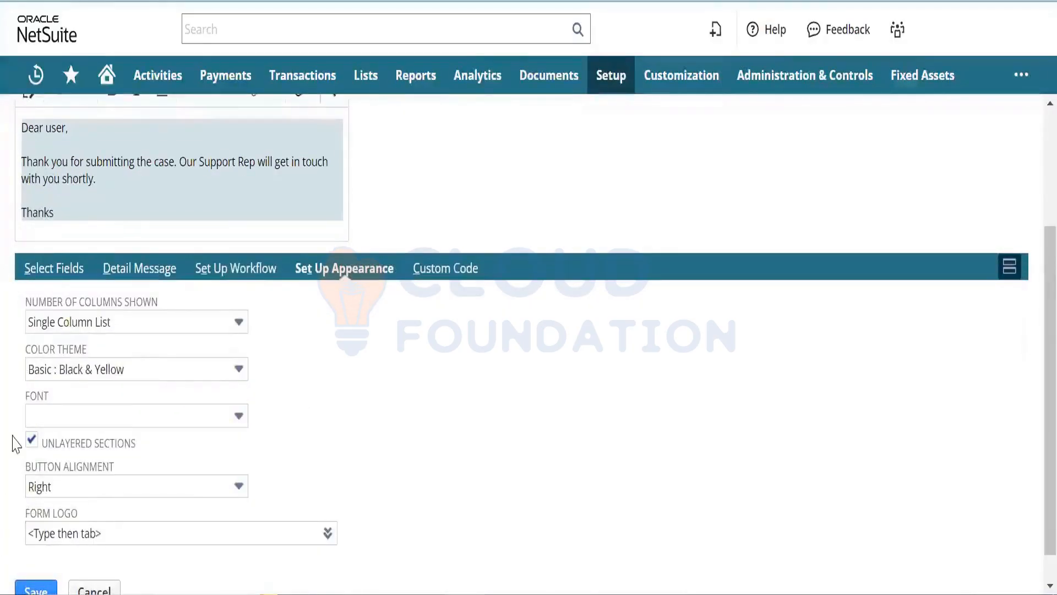
pyautogui.click(67, 417)
pyautogui.click(84, 388)
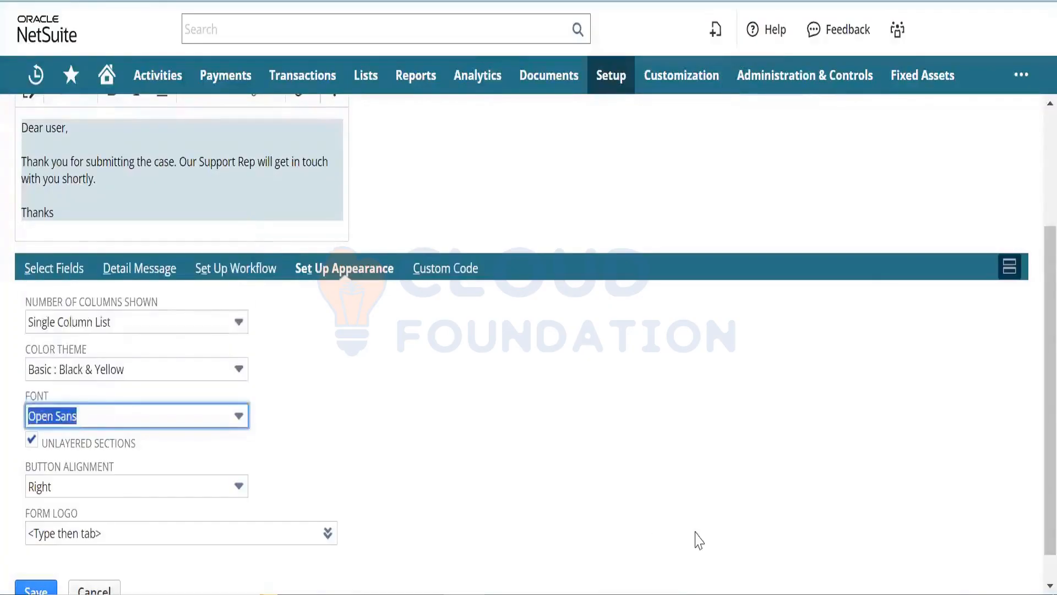
pyautogui.scroll(-1, 1031, 471)
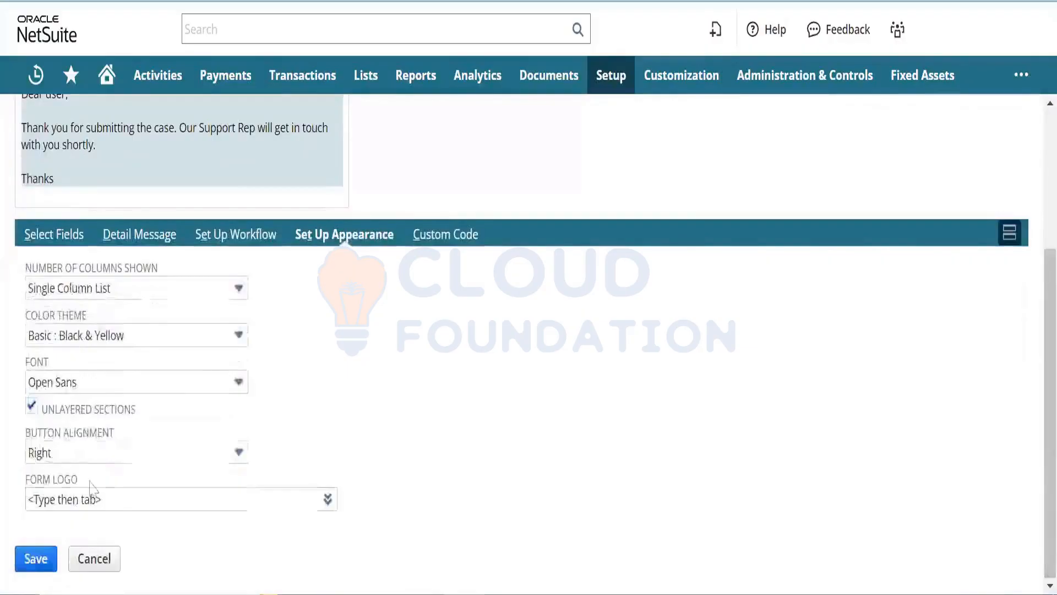
pyautogui.click(117, 458)
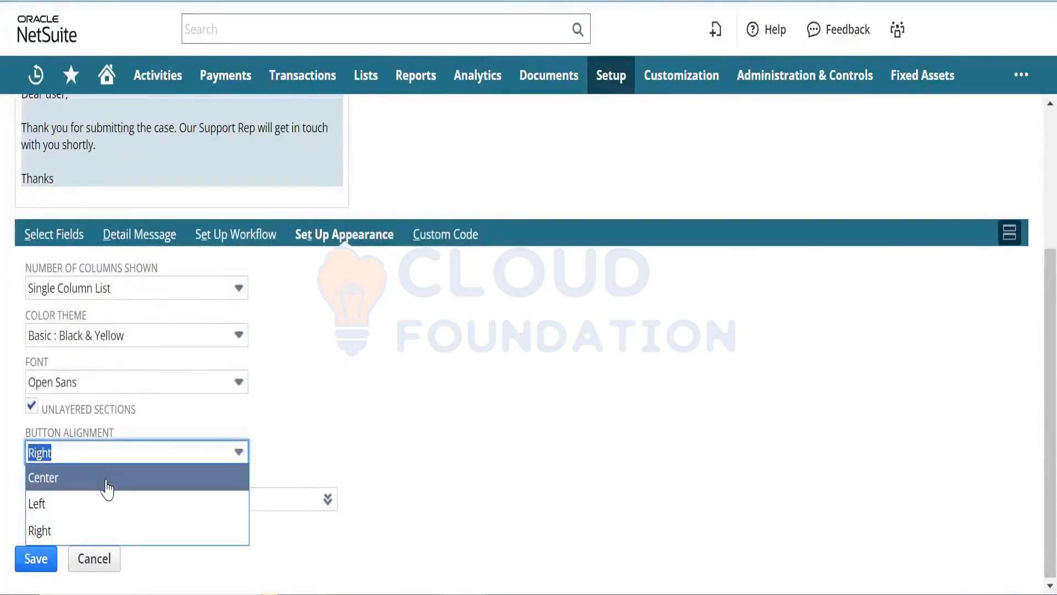
pyautogui.click(104, 507)
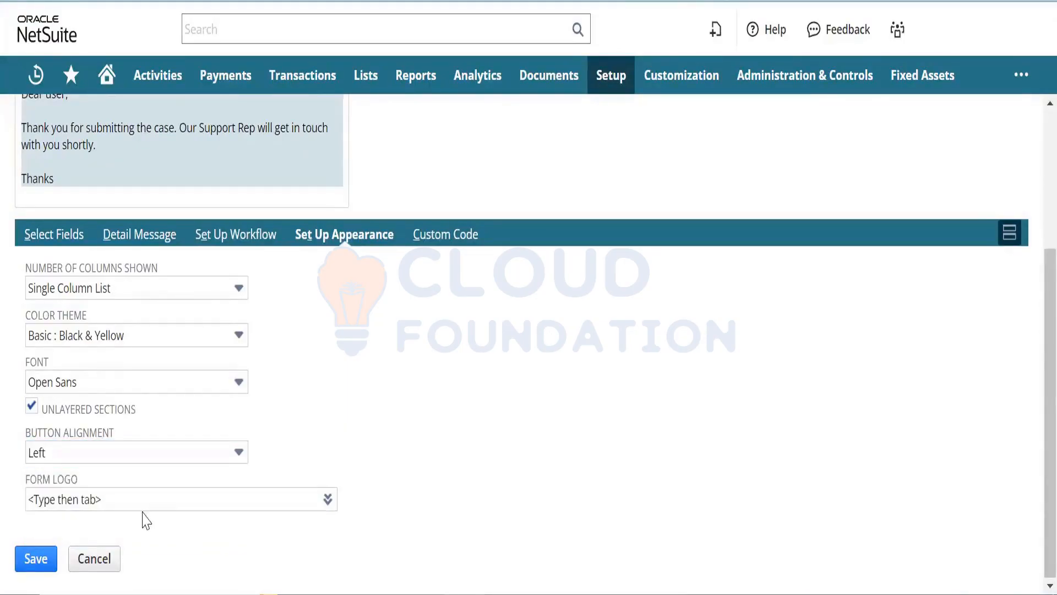
pyautogui.click(441, 238)
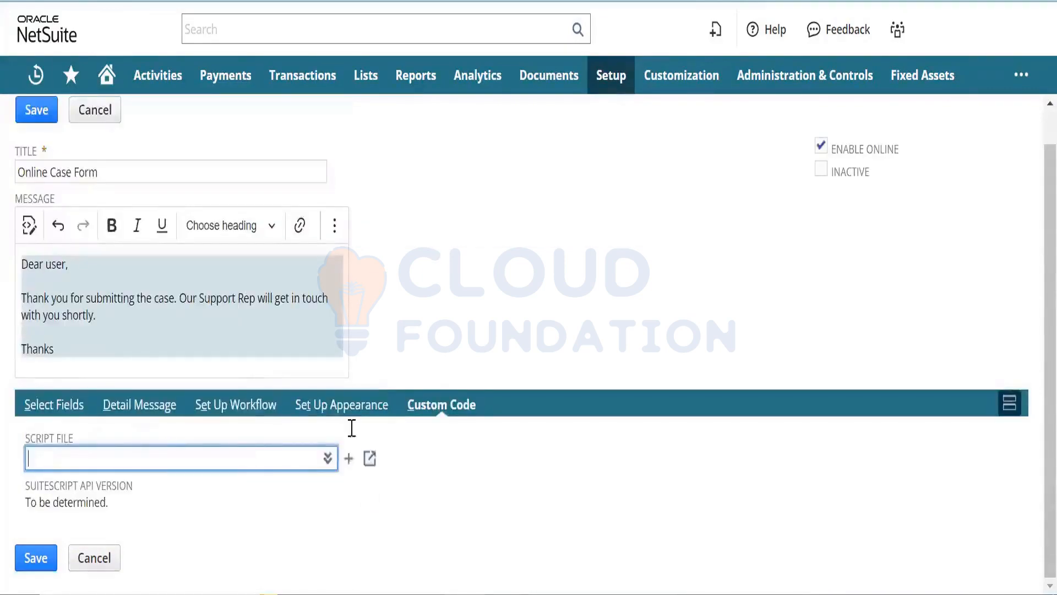
# - Try saving the form from Select Fields and dismiss the missing linking URL alert
pyautogui.click(33, 407)
pyautogui.scroll(-4, 611, 333)
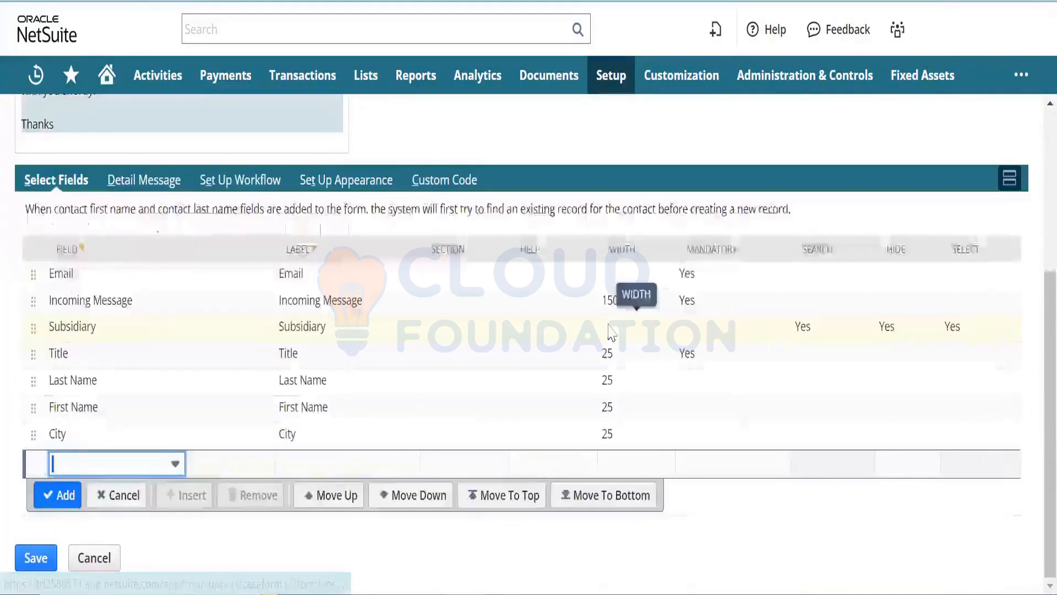
pyautogui.scroll(5, 1033, 207)
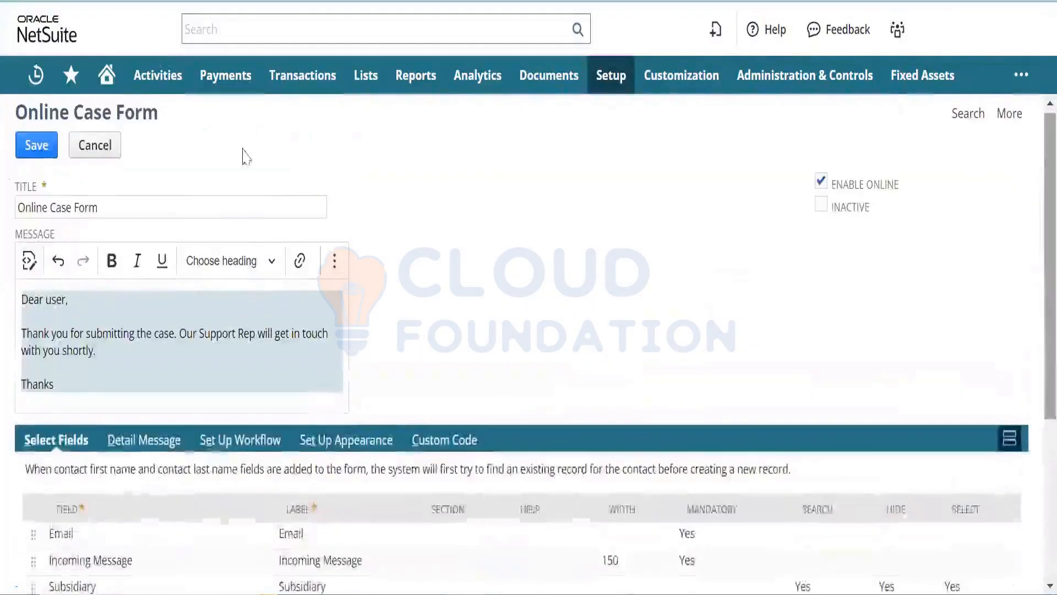
pyautogui.click(36, 148)
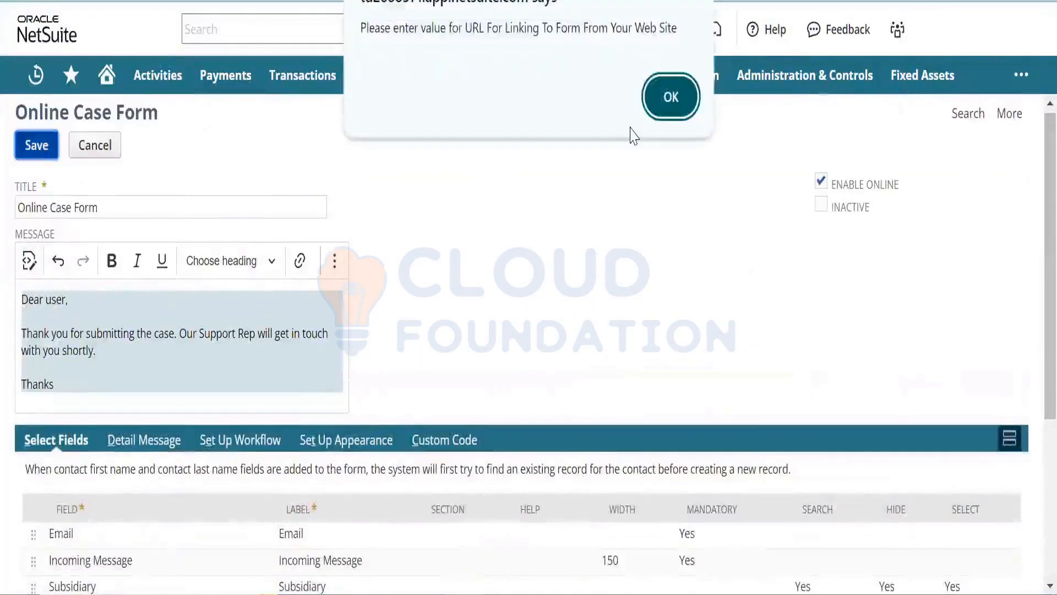
pyautogui.click(665, 105)
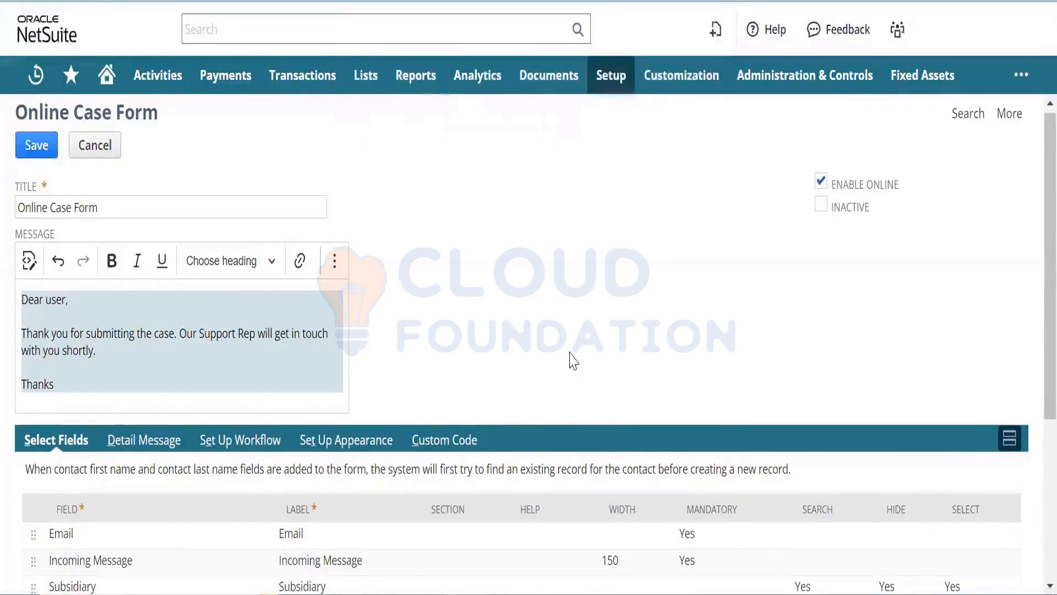
pyautogui.scroll(-4, 1033, 413)
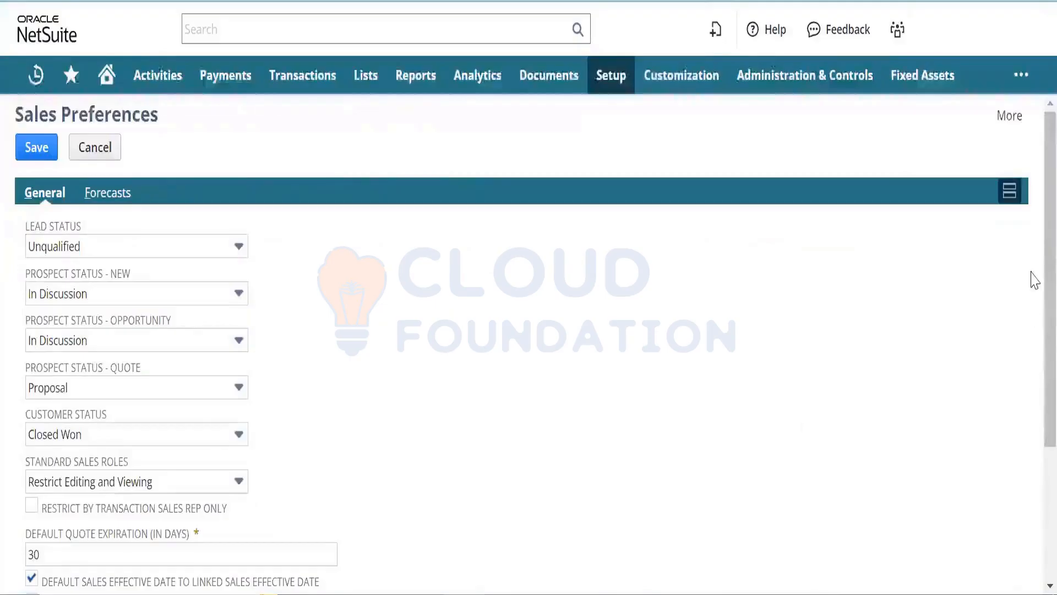
pyautogui.scroll(-3, 1033, 347)
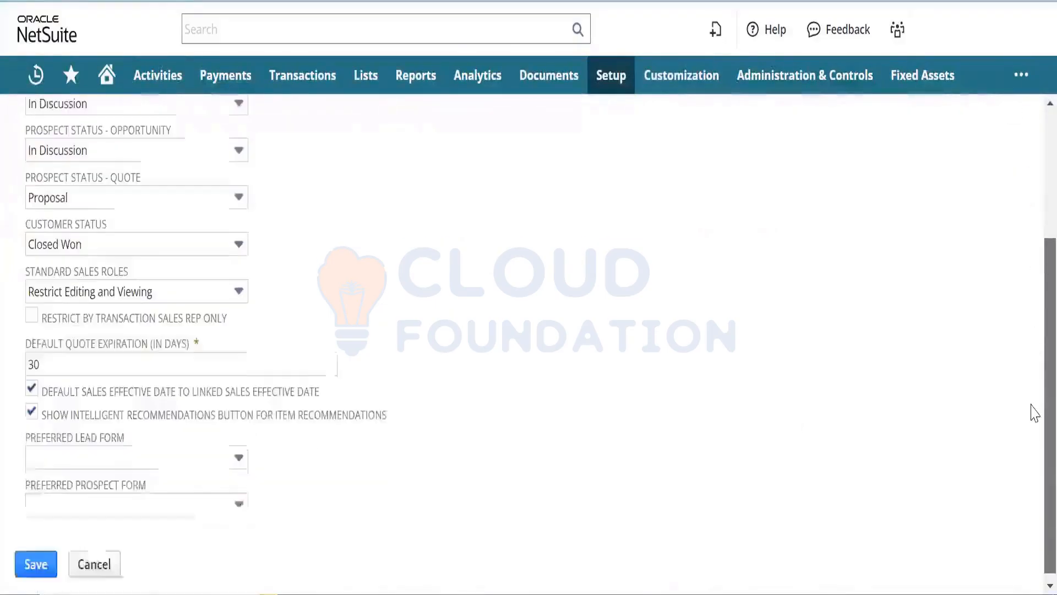
pyautogui.scroll(3, 1033, 330)
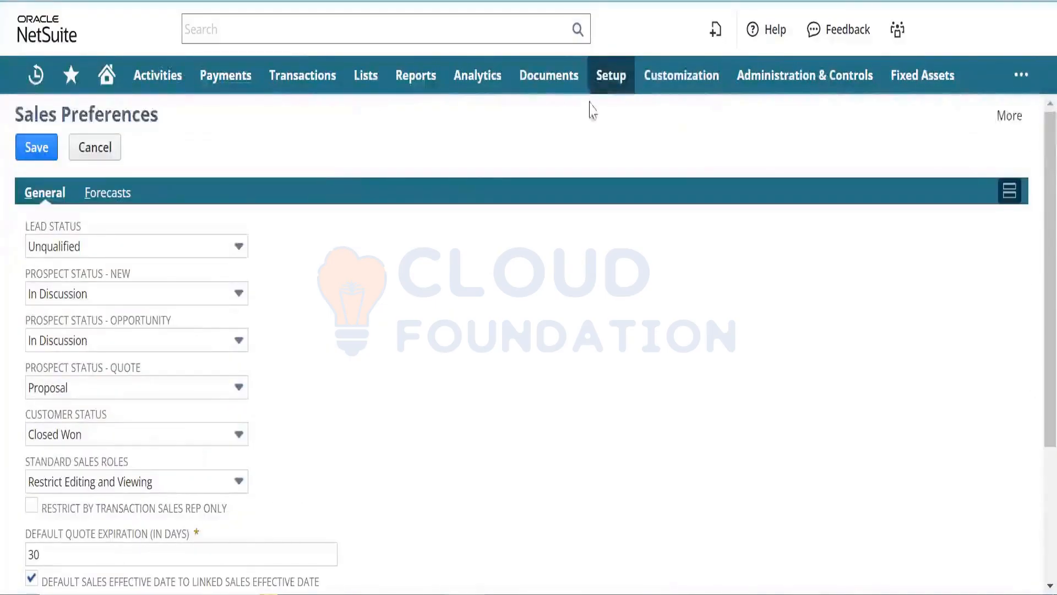
pyautogui.moveTo(605, 83)
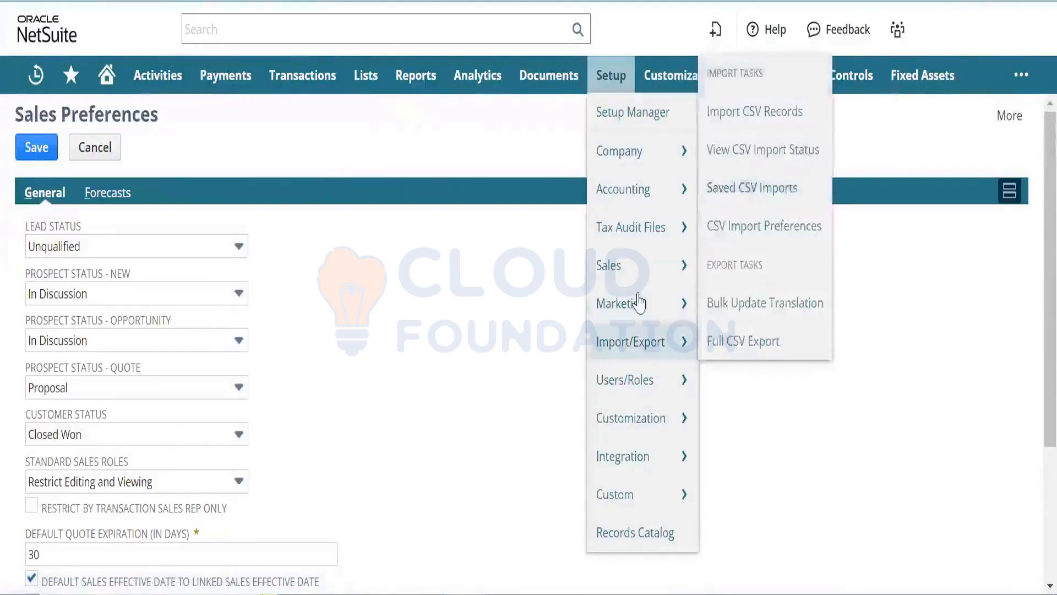
pyautogui.moveTo(636, 273)
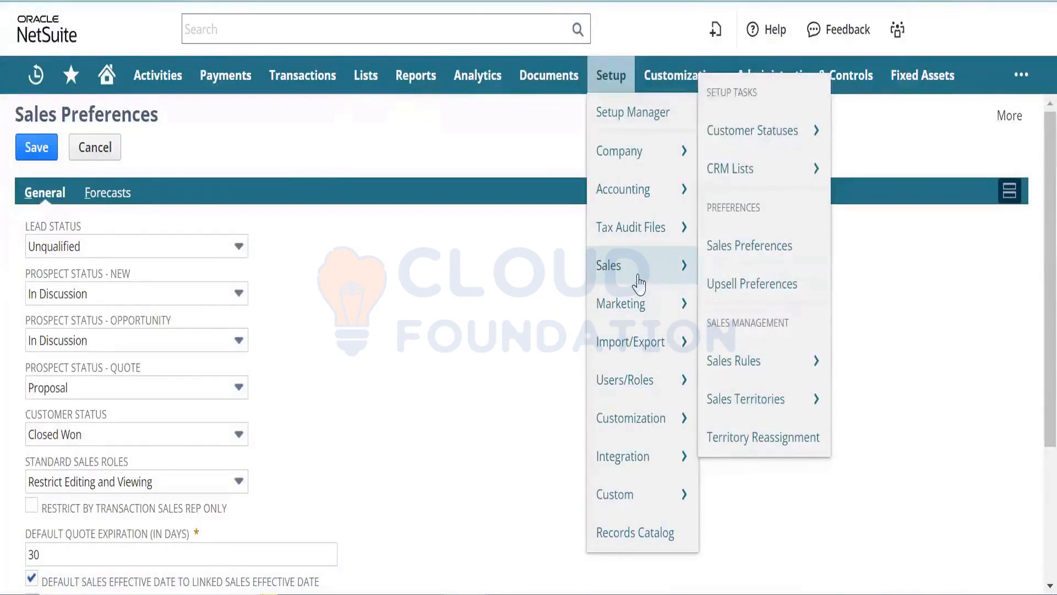
pyautogui.moveTo(641, 315)
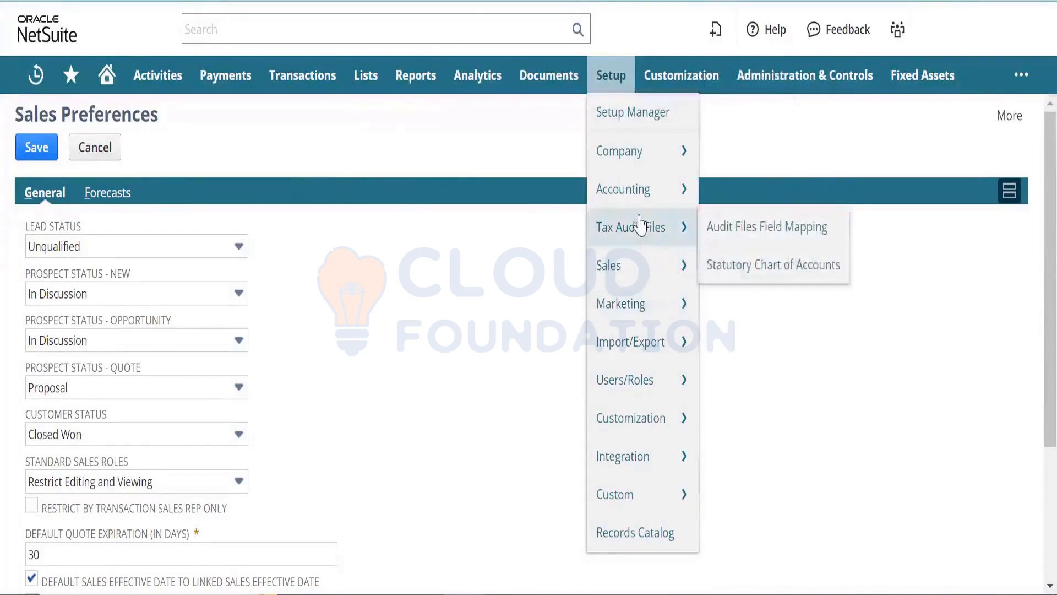
pyautogui.moveTo(640, 162)
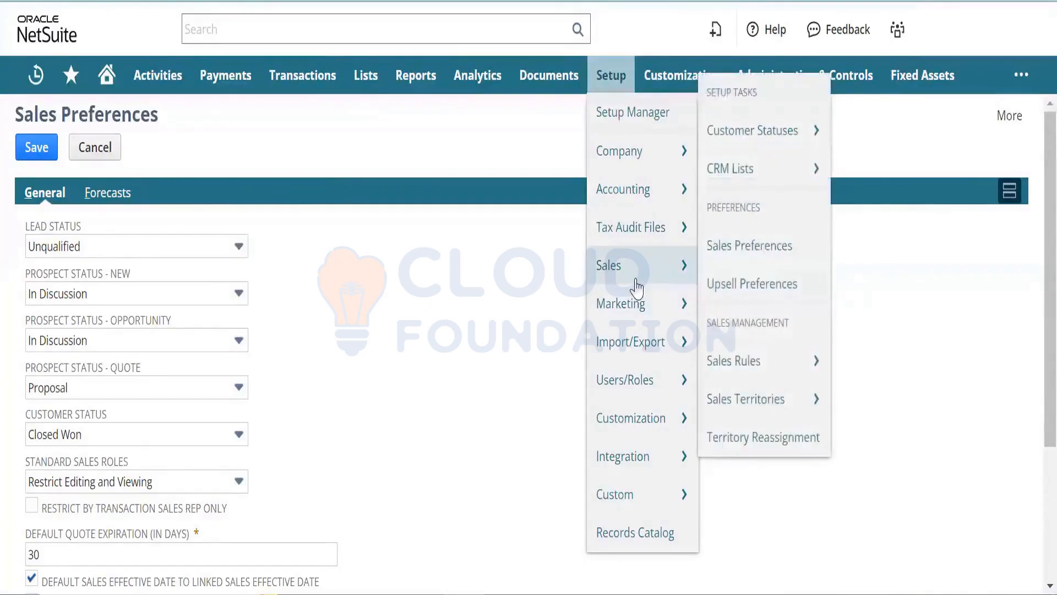
pyautogui.rightClick(757, 254)
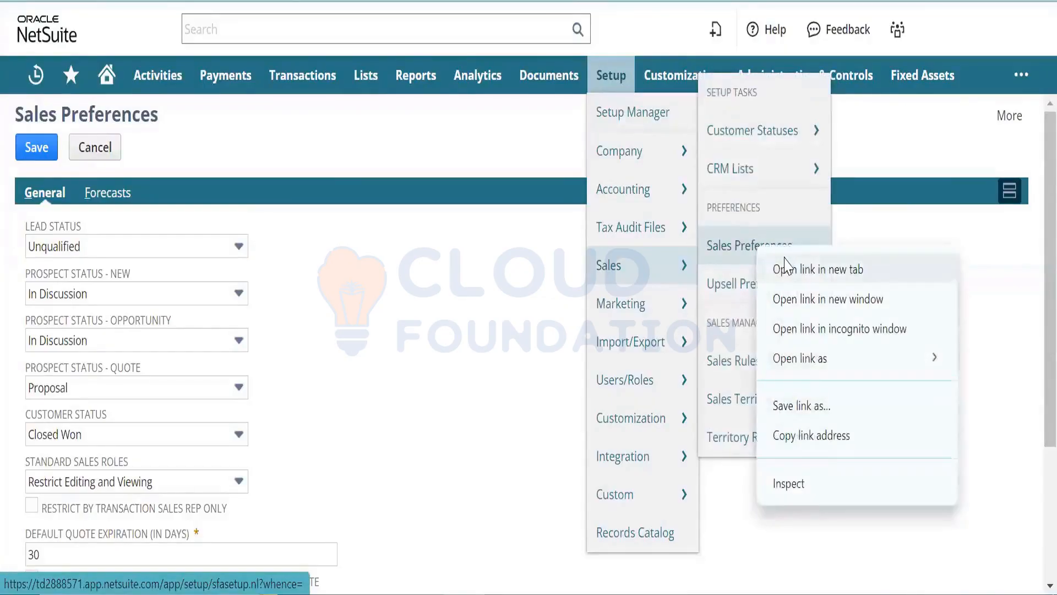
pyautogui.click(787, 269)
pyautogui.moveTo(674, 304)
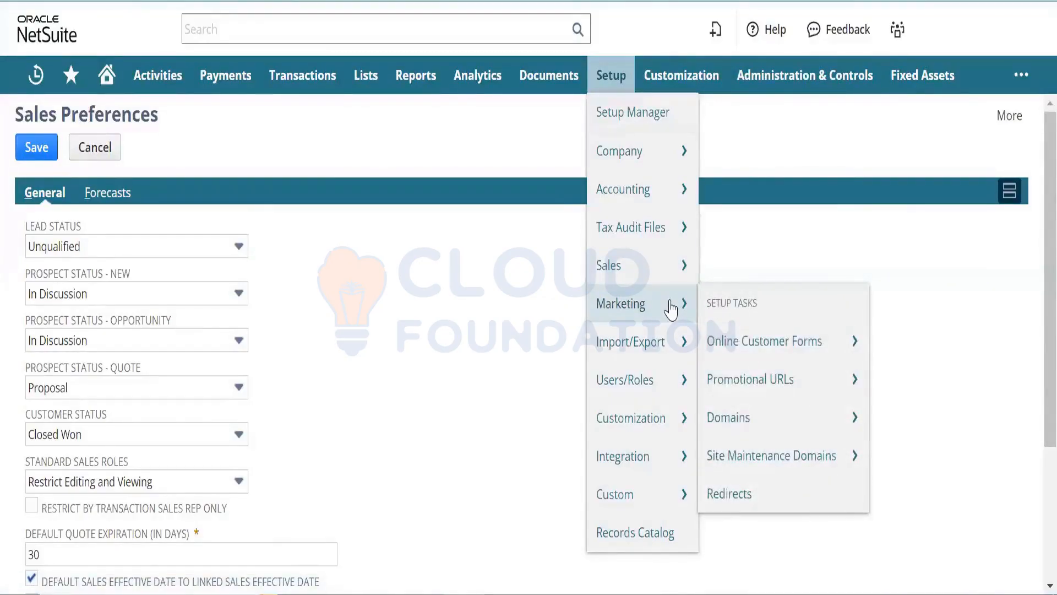
pyautogui.moveTo(655, 339)
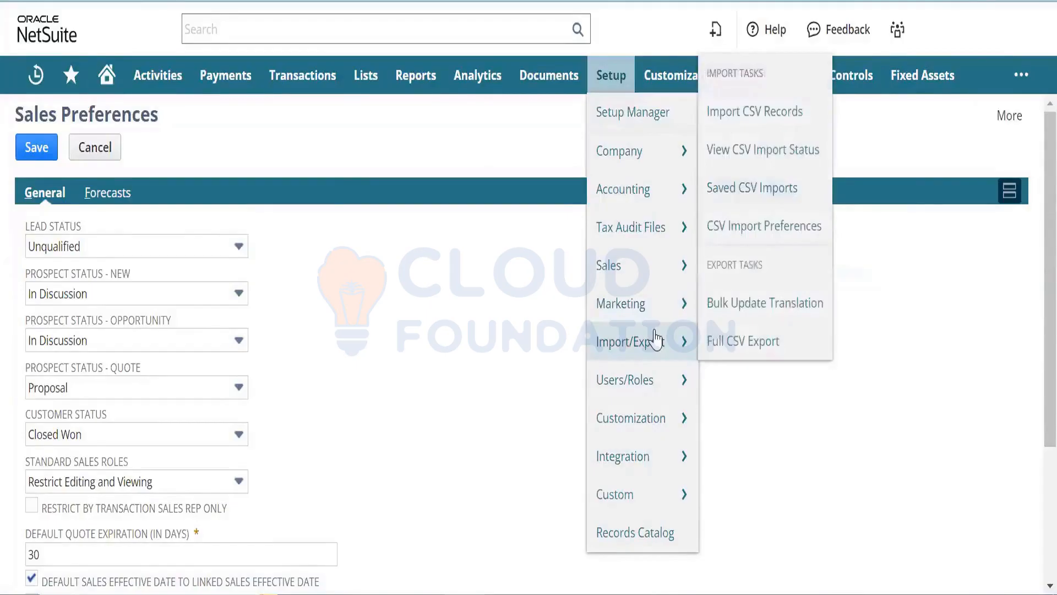
pyautogui.moveTo(649, 189)
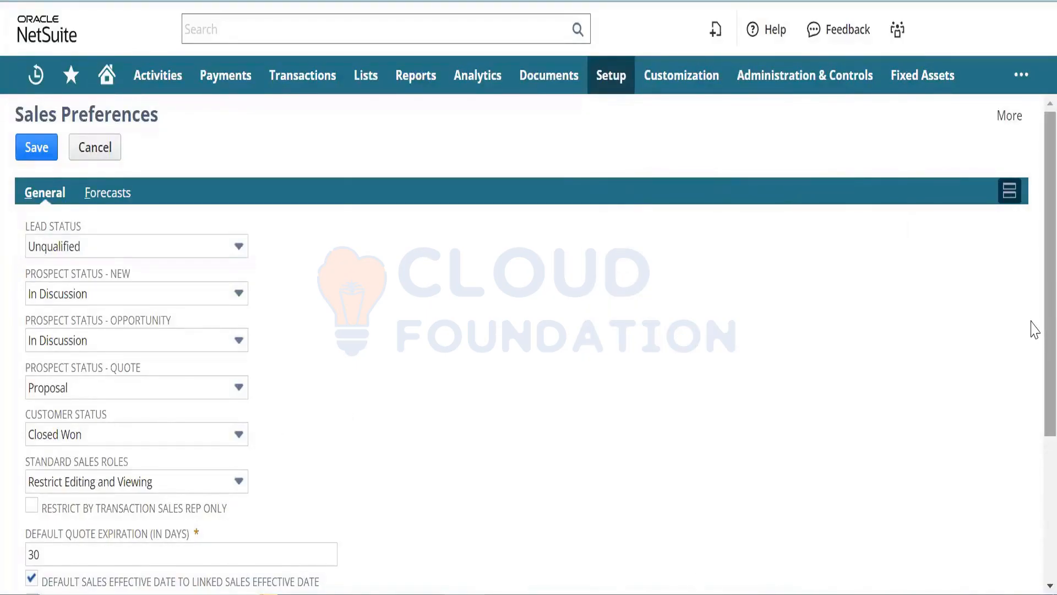
pyautogui.scroll(-5, 1031, 371)
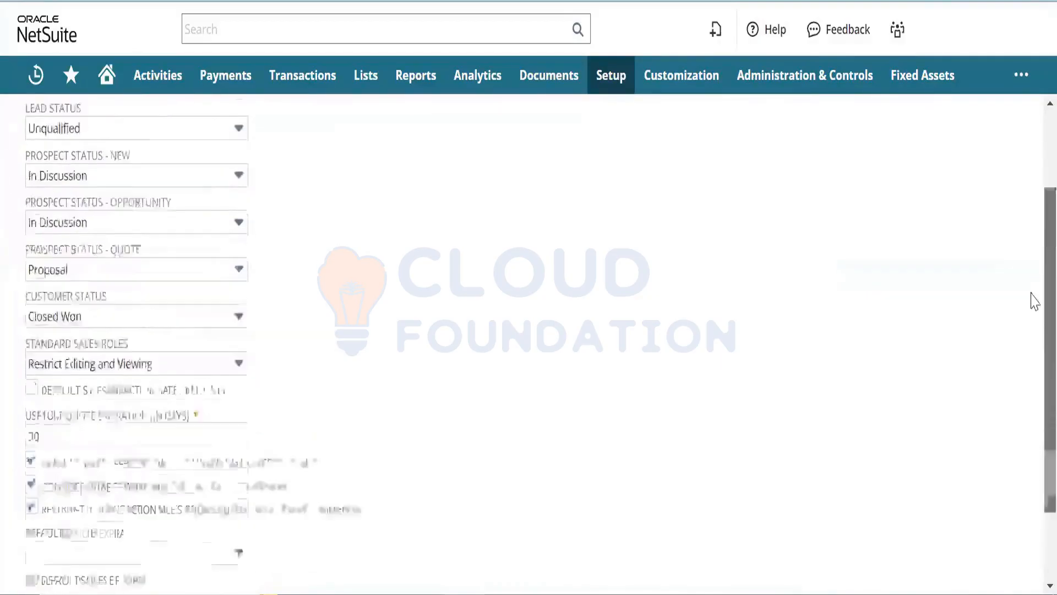
pyautogui.scroll(5, 1032, 300)
pyautogui.click(111, 196)
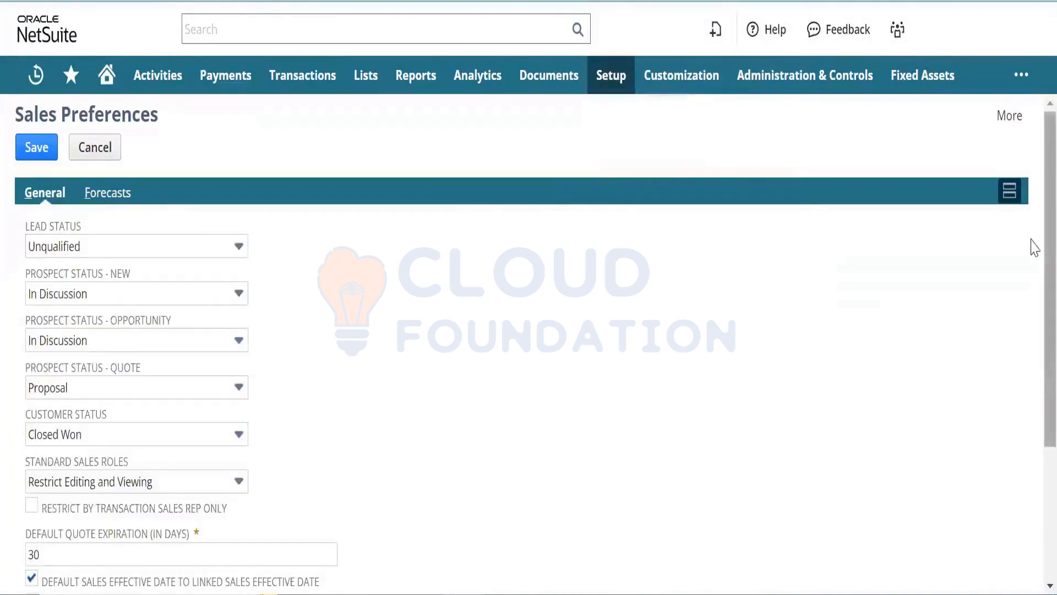
pyautogui.scroll(-4, 1032, 330)
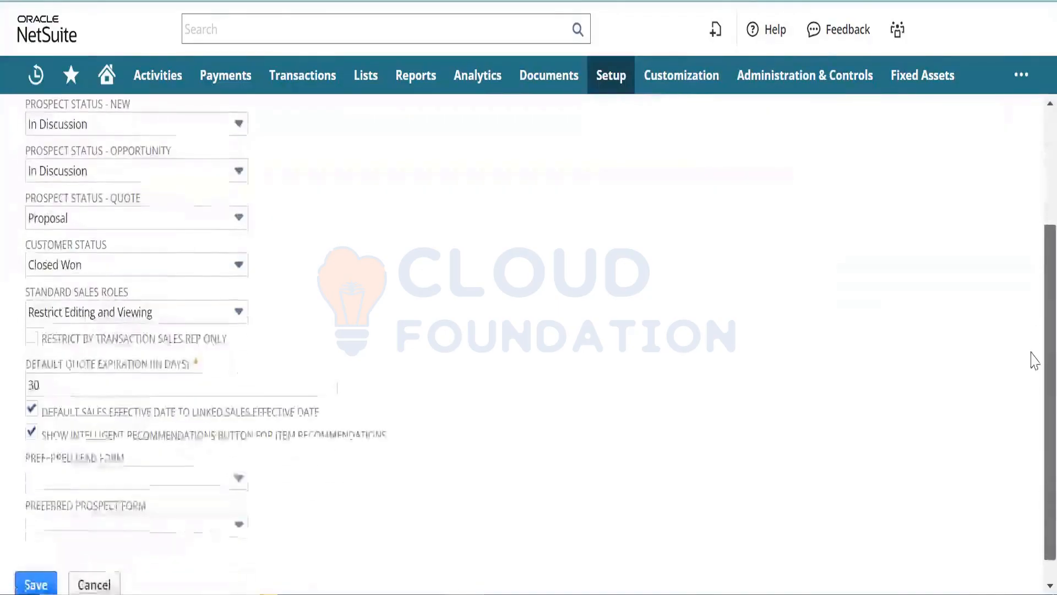
pyautogui.scroll(4, 1033, 275)
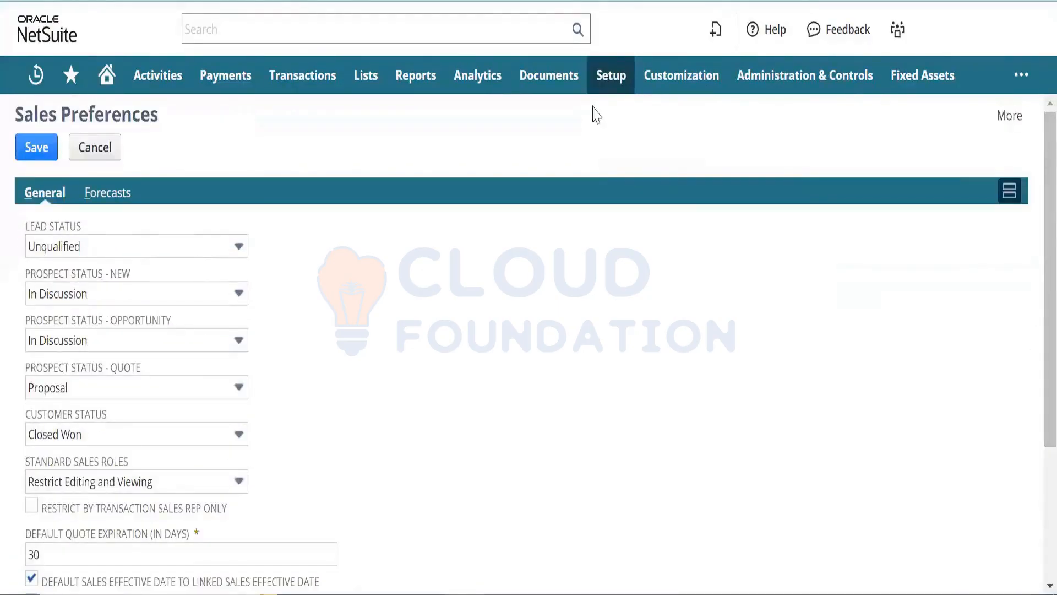
pyautogui.moveTo(604, 90)
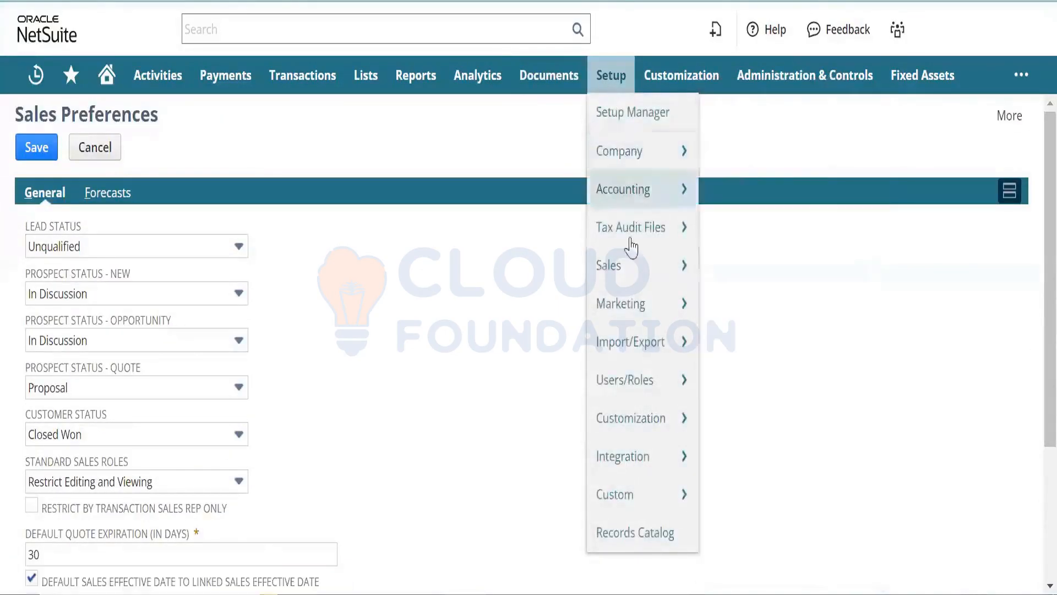
pyautogui.moveTo(629, 310)
pyautogui.moveTo(635, 284)
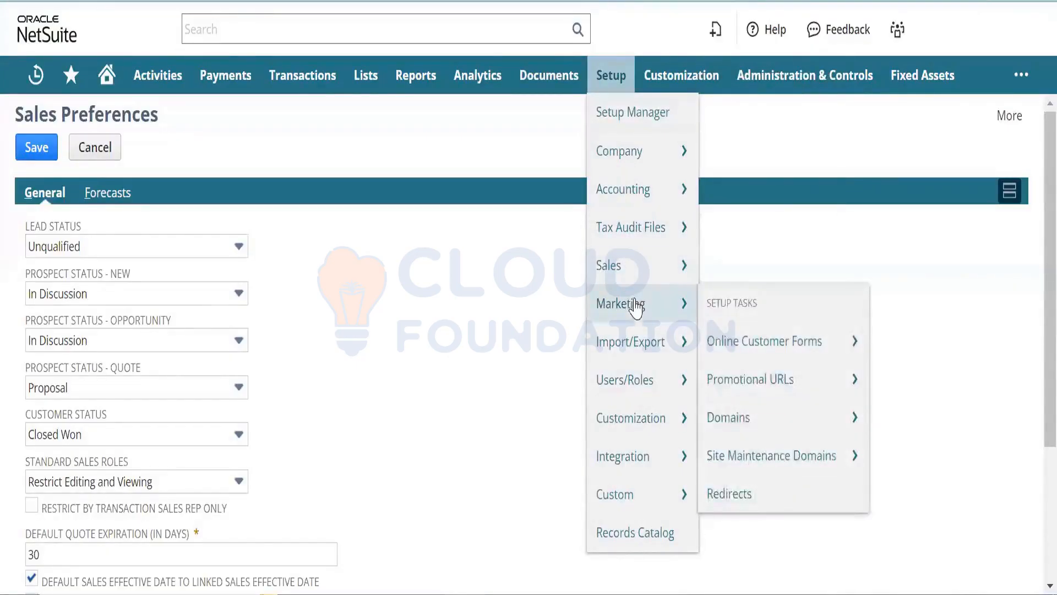
pyautogui.moveTo(640, 339)
pyautogui.moveTo(641, 380)
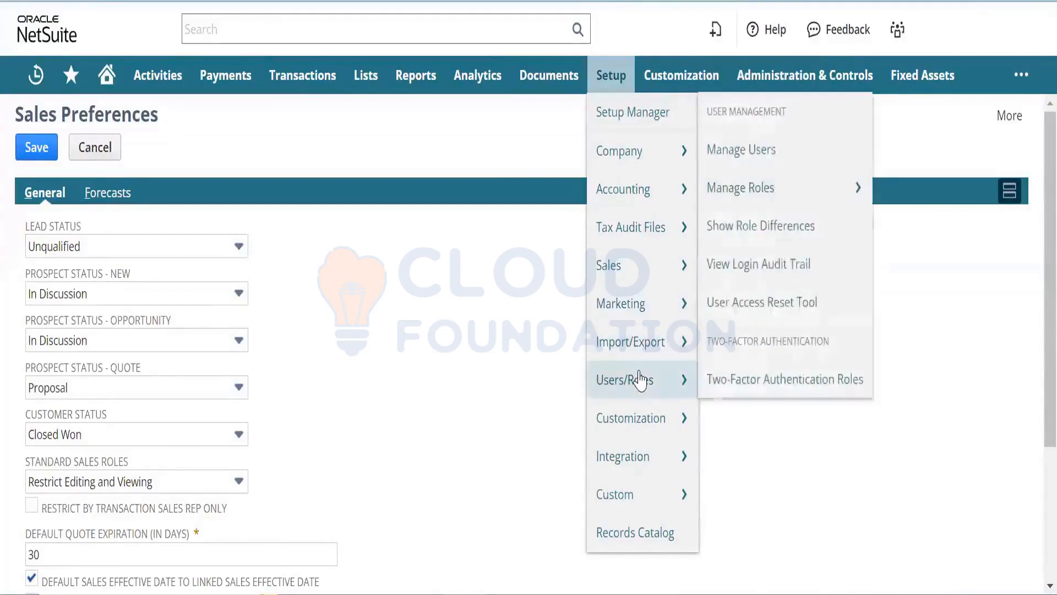
pyautogui.moveTo(639, 456)
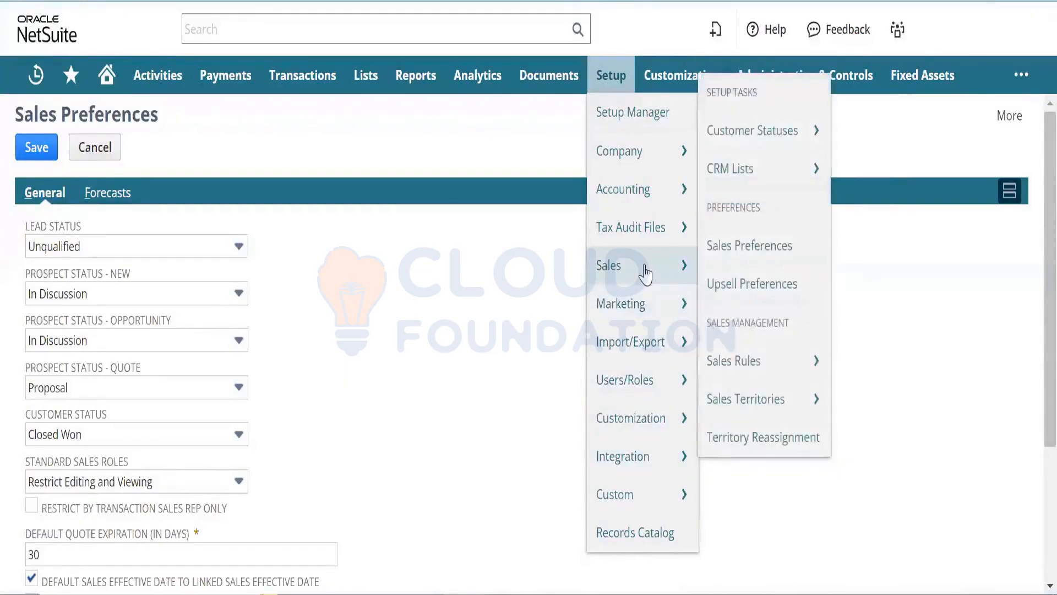
pyautogui.moveTo(647, 206)
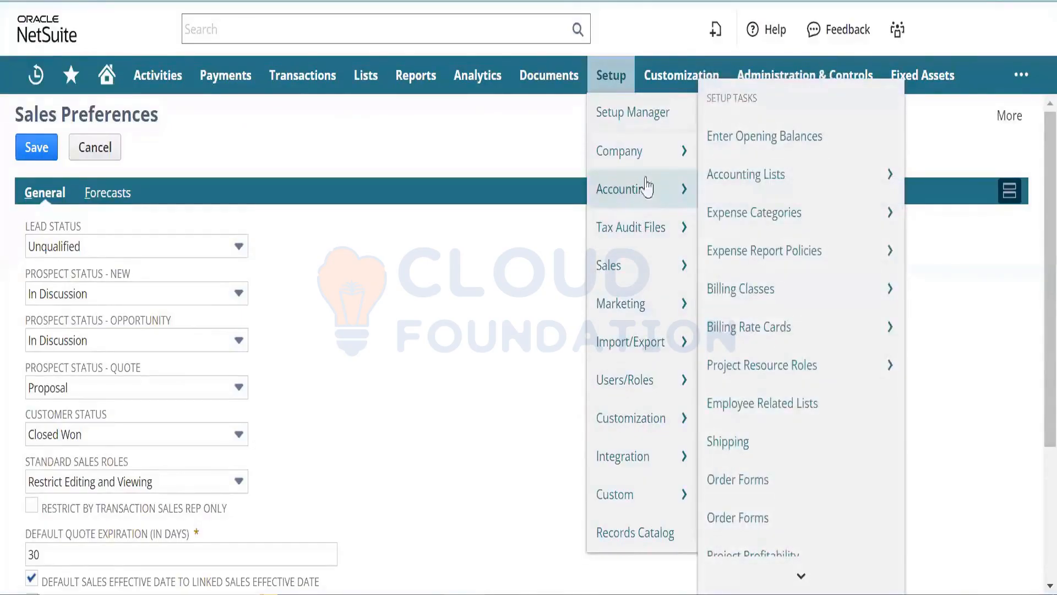
pyautogui.moveTo(644, 157)
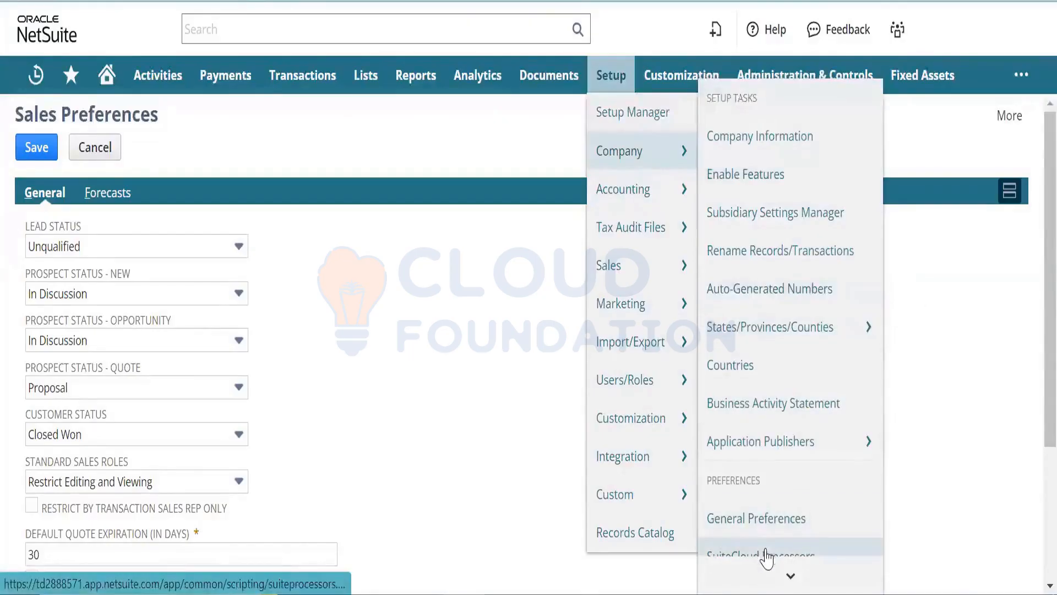
pyautogui.moveTo(765, 573)
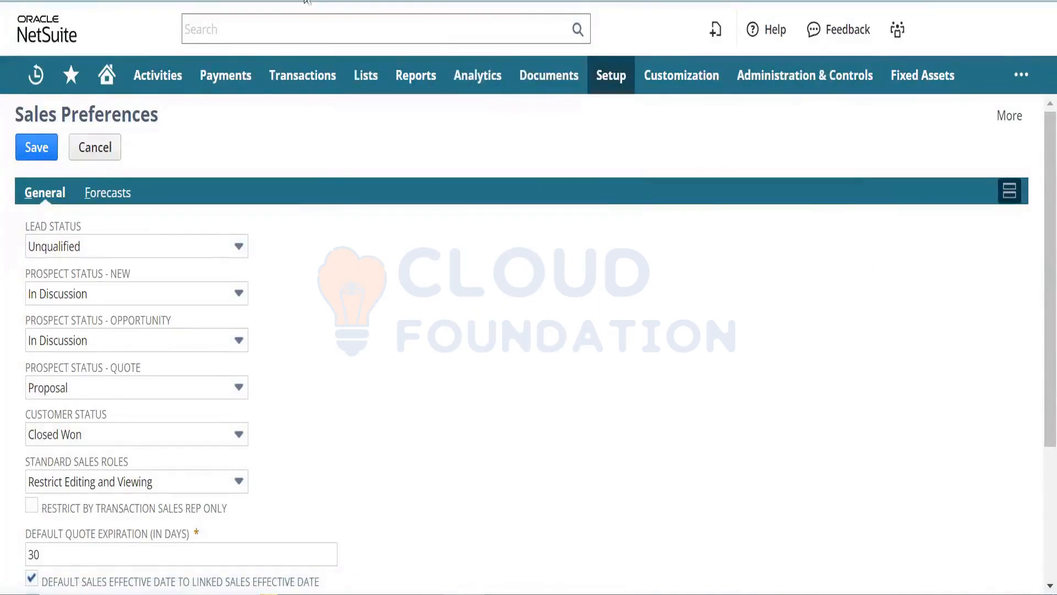
# - Search 'suppor' and open the Support Preferences result in a new browser tab
pyautogui.click(305, 21)
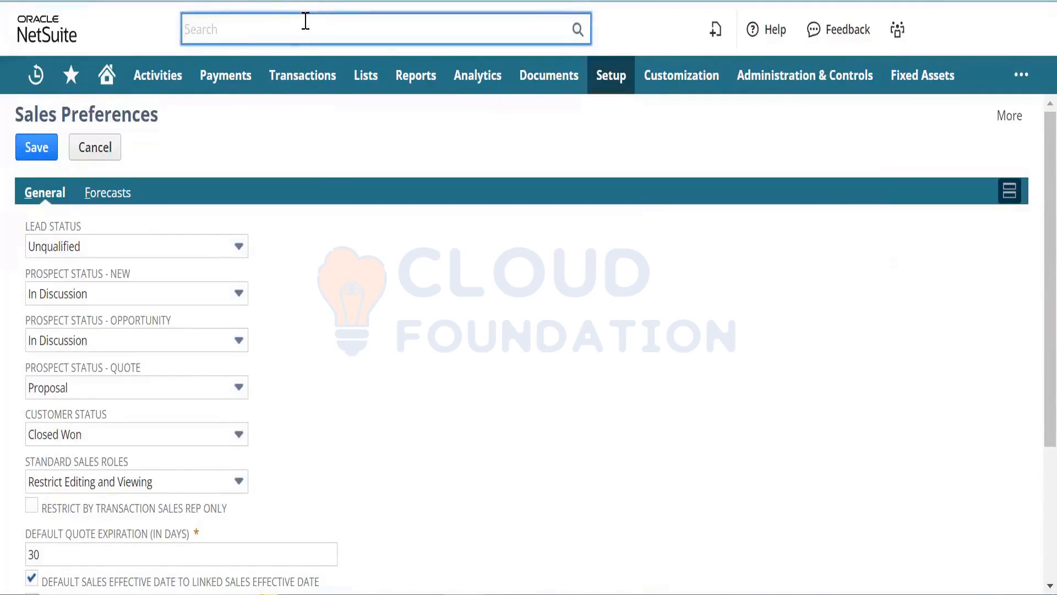
pyautogui.write('support preference')
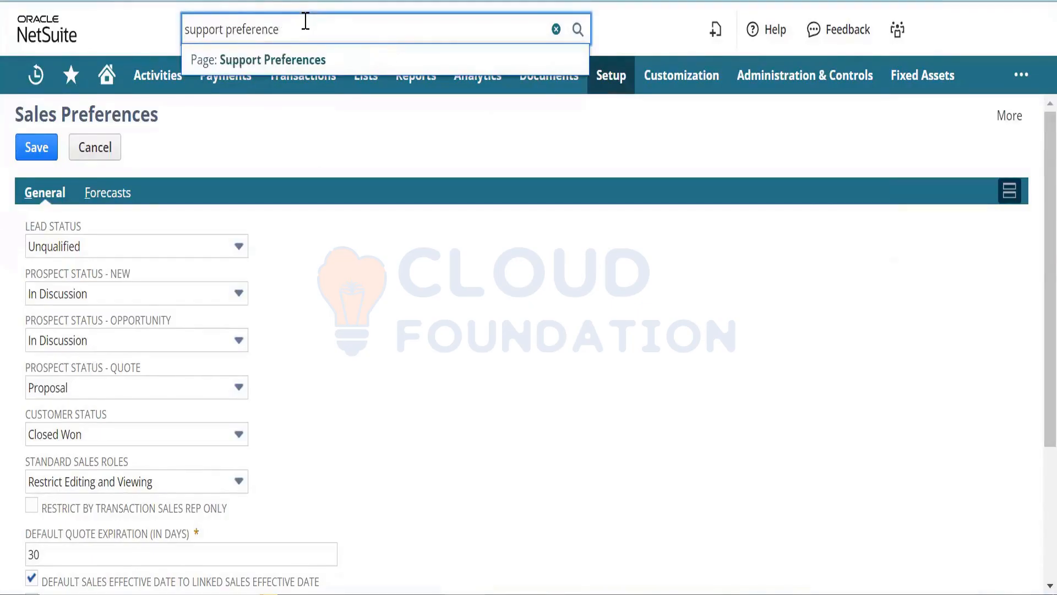
pyautogui.rightClick(315, 57)
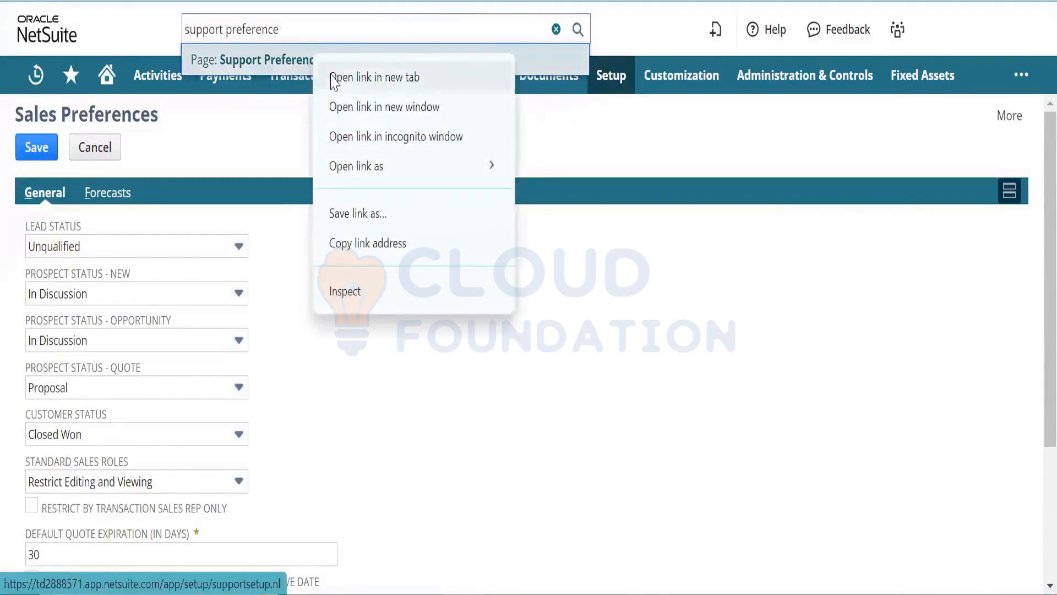
pyautogui.click(331, 75)
pyautogui.click(468, 1)
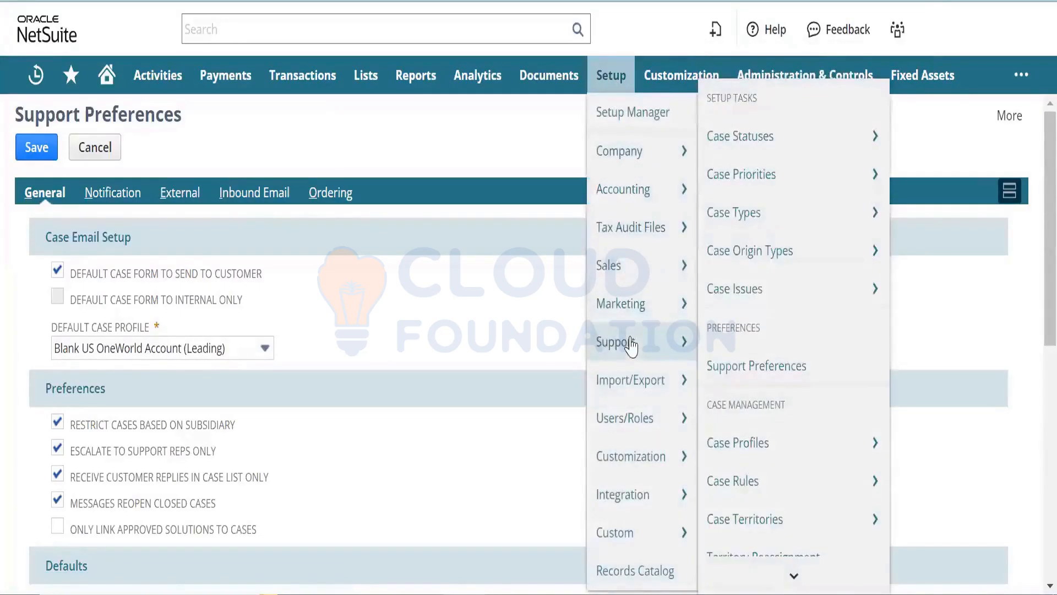
# - Review Support Preferences' External settings, leaving the Customer Center case form blank
pyautogui.click(749, 367)
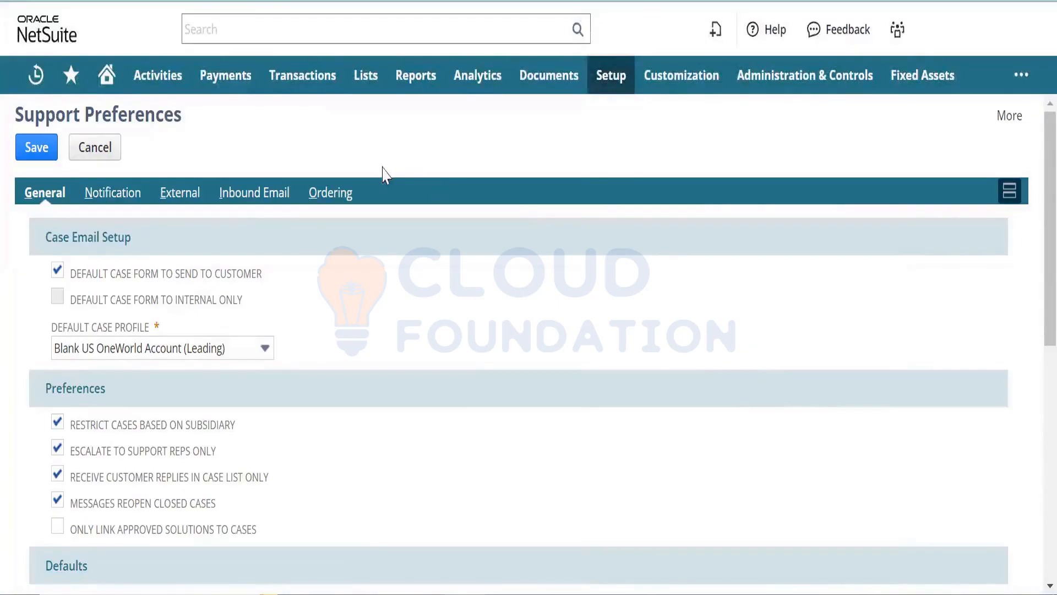
pyautogui.click(193, 198)
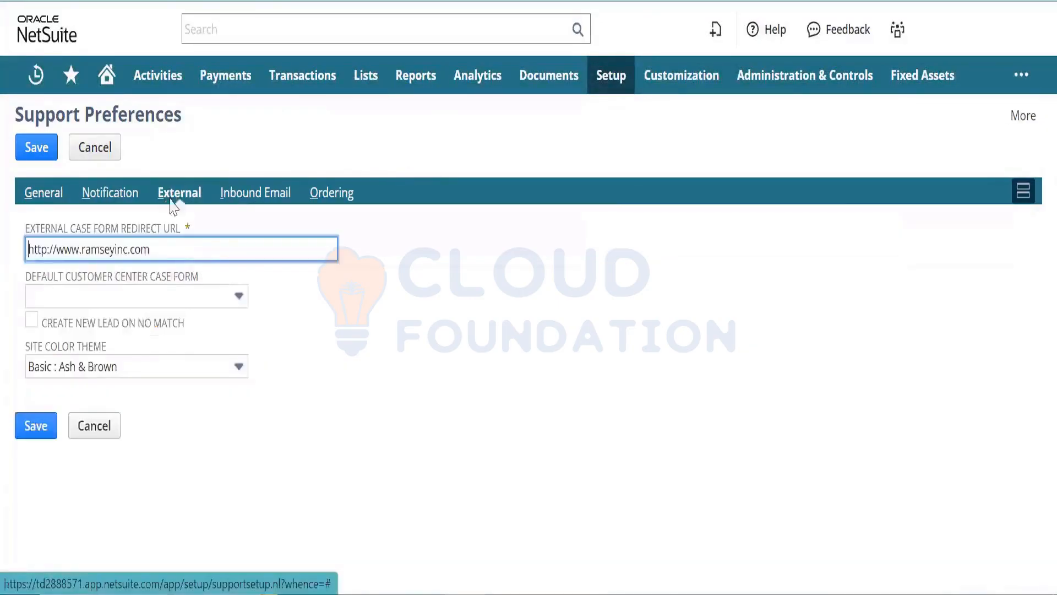
pyautogui.click(222, 300)
pyautogui.click(222, 309)
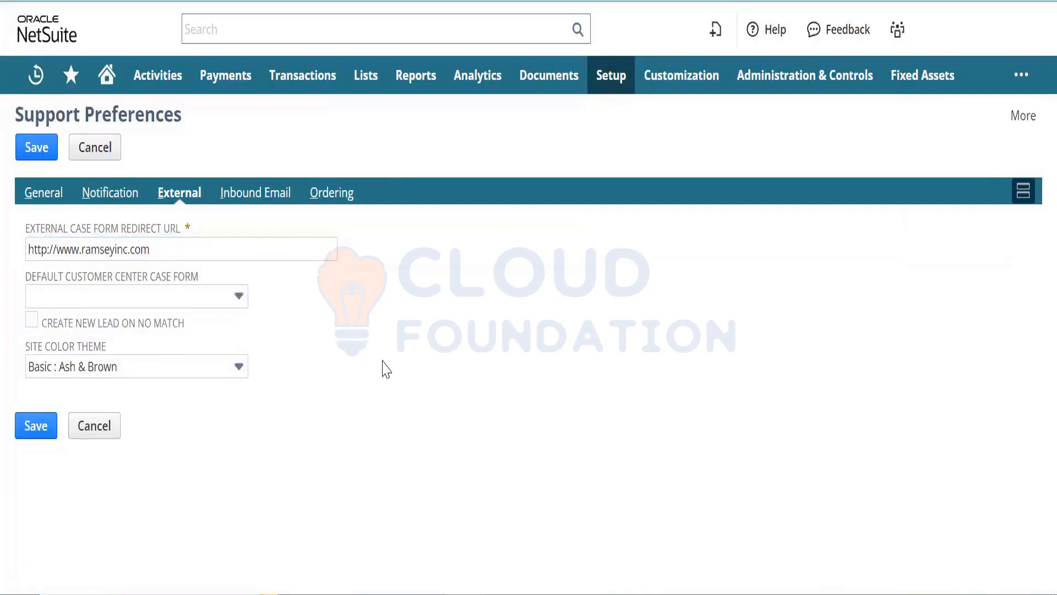
pyautogui.click(244, 256)
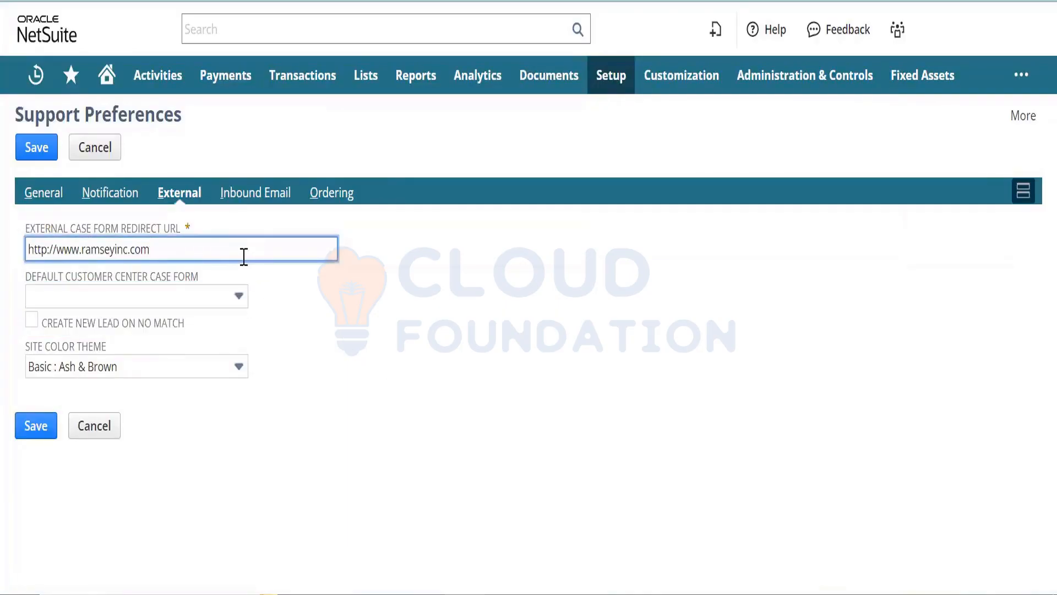
# - Review the case Notification settings and the case status Ordering list
pyautogui.click(120, 196)
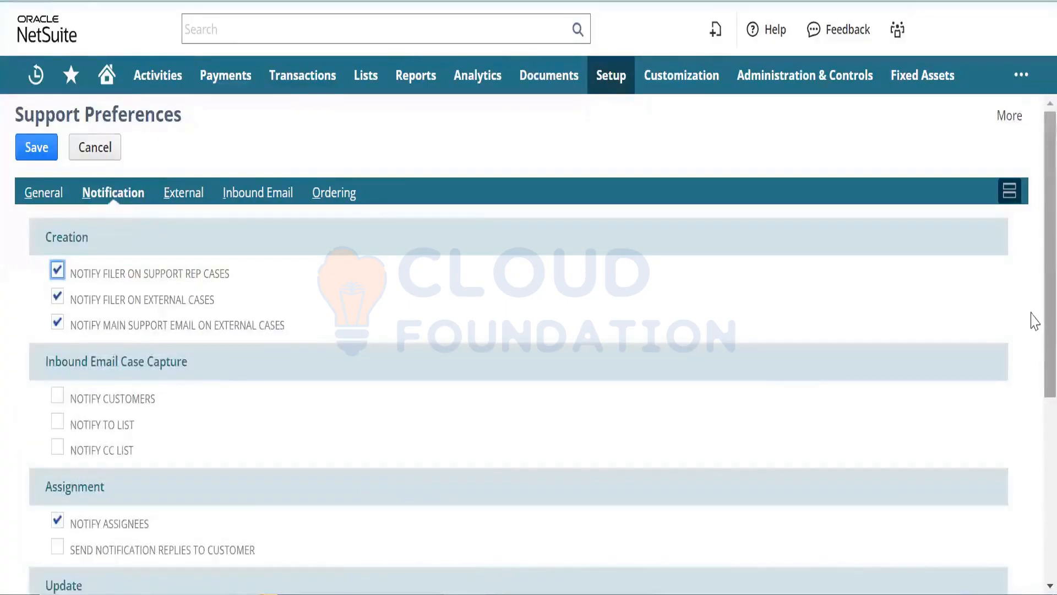
pyautogui.scroll(-3, 1032, 358)
pyautogui.scroll(-3, 1032, 437)
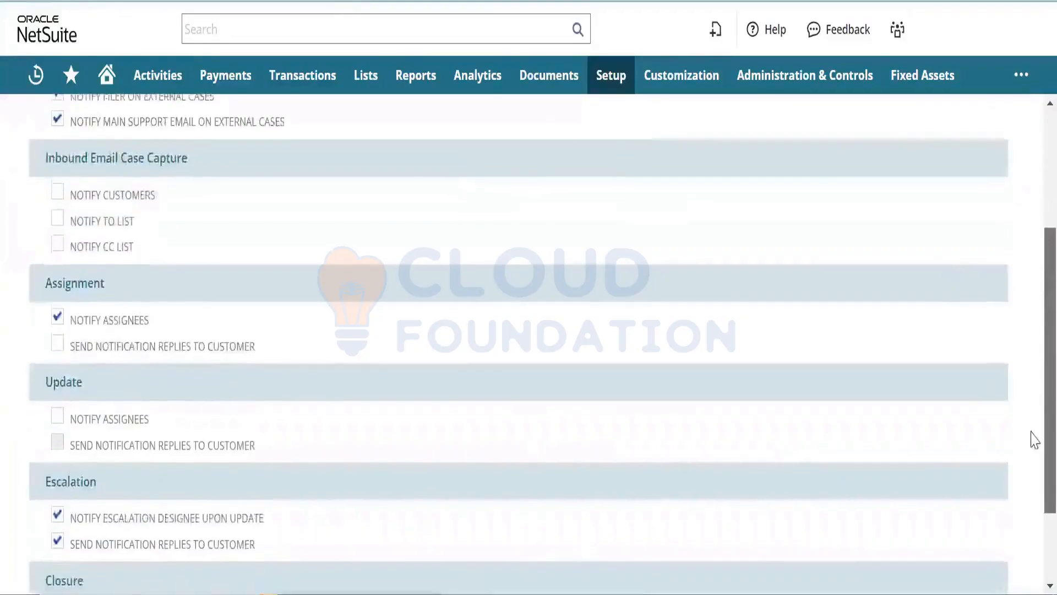
pyautogui.scroll(3, 1034, 331)
pyautogui.scroll(3, 1033, 273)
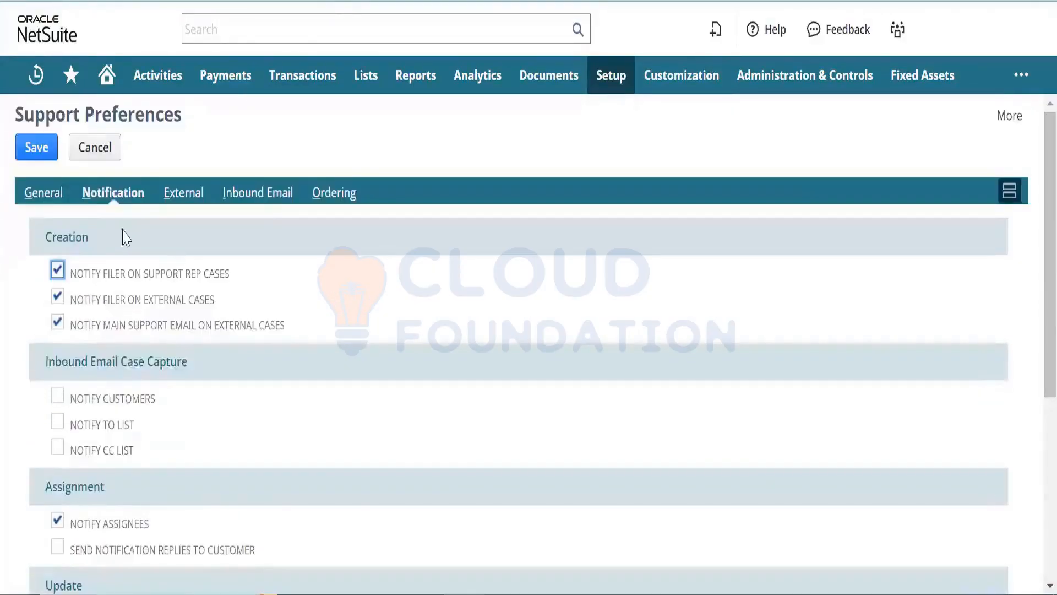
pyautogui.click(321, 194)
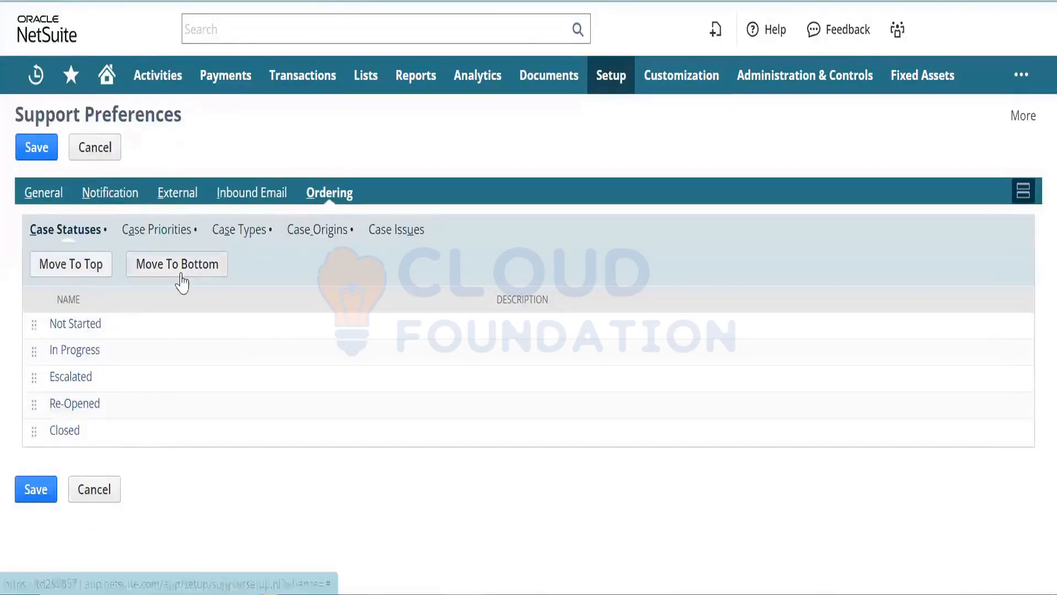
pyautogui.click(97, 199)
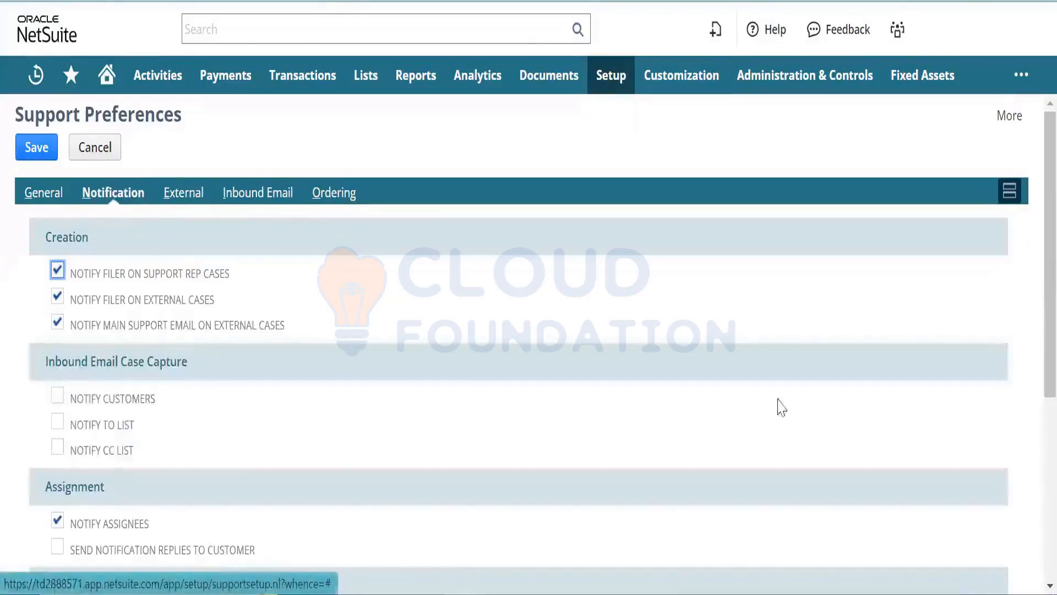
pyautogui.scroll(-6, 1033, 322)
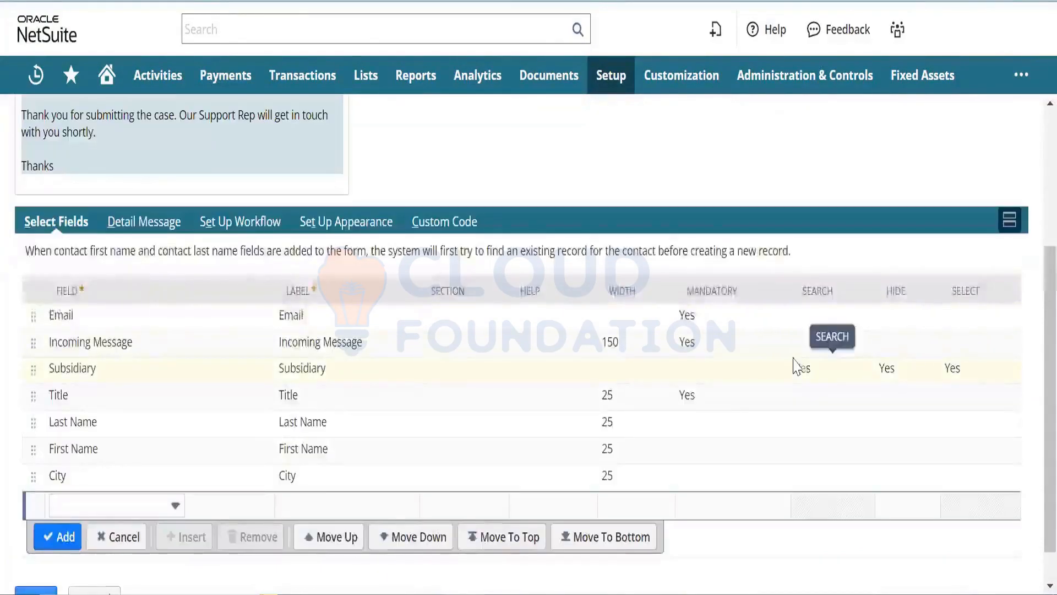
pyautogui.scroll(3, 1031, 378)
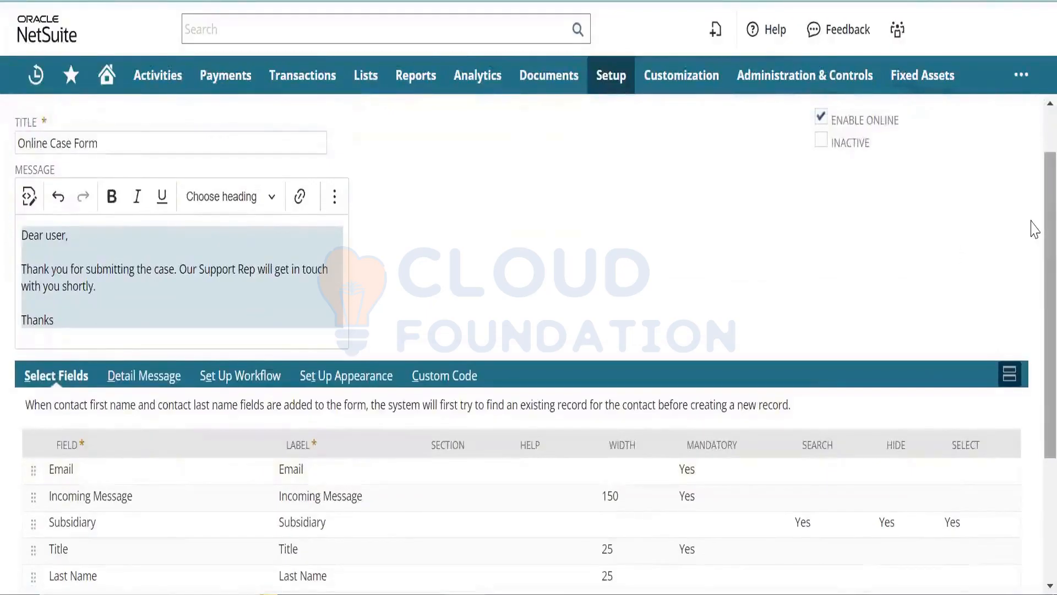
pyautogui.scroll(-4, 1034, 228)
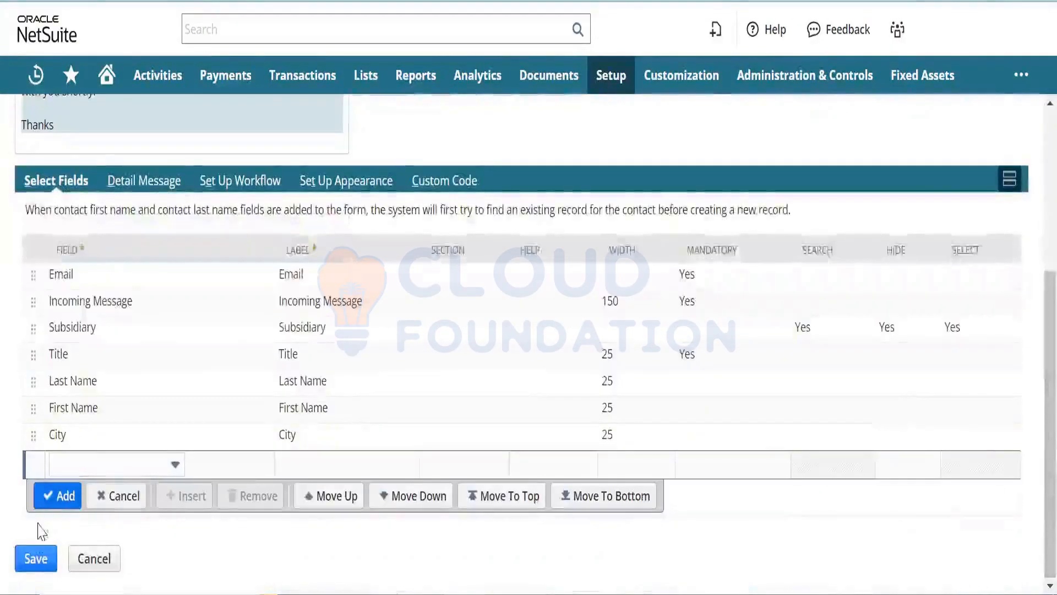
pyautogui.click(35, 559)
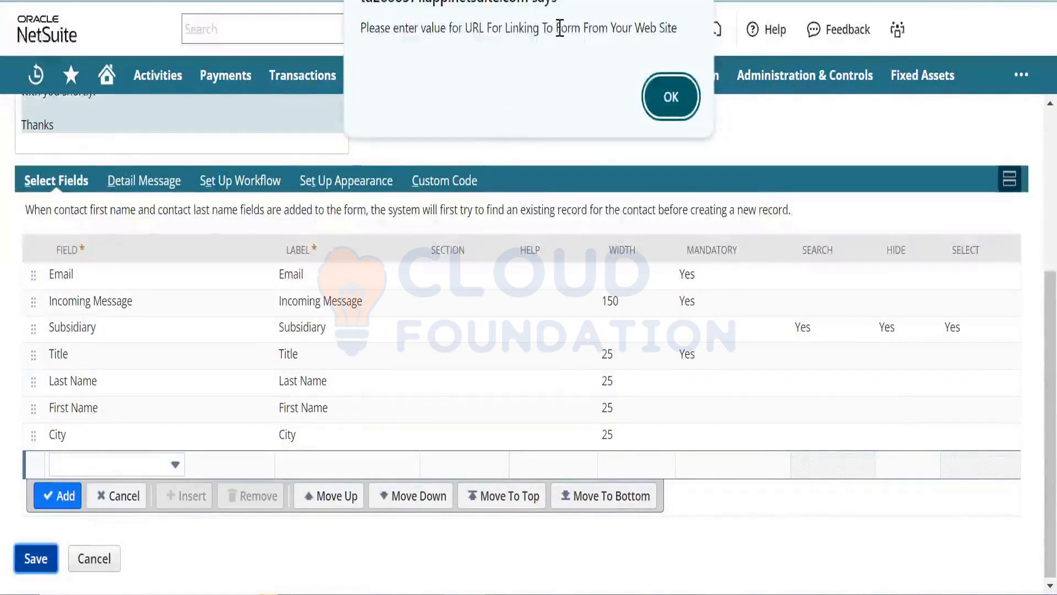
pyautogui.moveTo(505, 28); pyautogui.dragTo(686, 35)
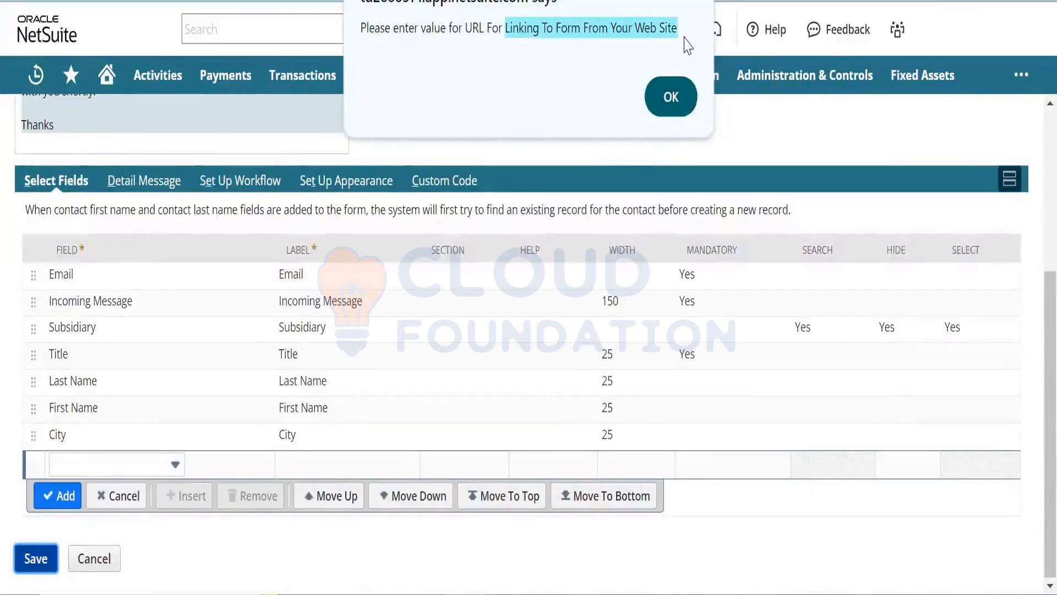
pyautogui.click(670, 99)
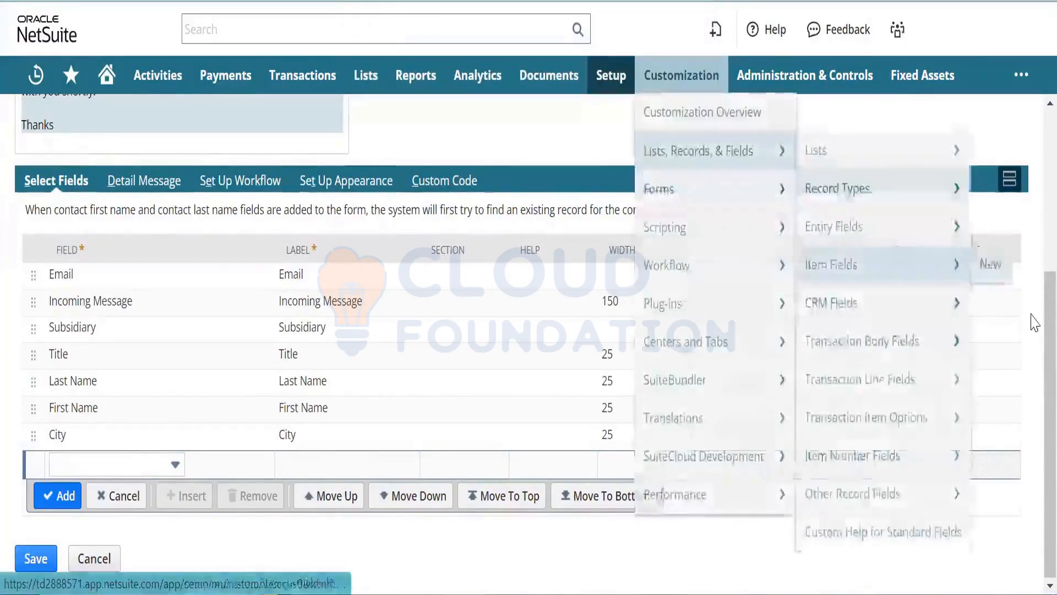
# - Look over the Notification creation settings alongside the form's detail message and workflow options
pyautogui.scroll(5, 1034, 322)
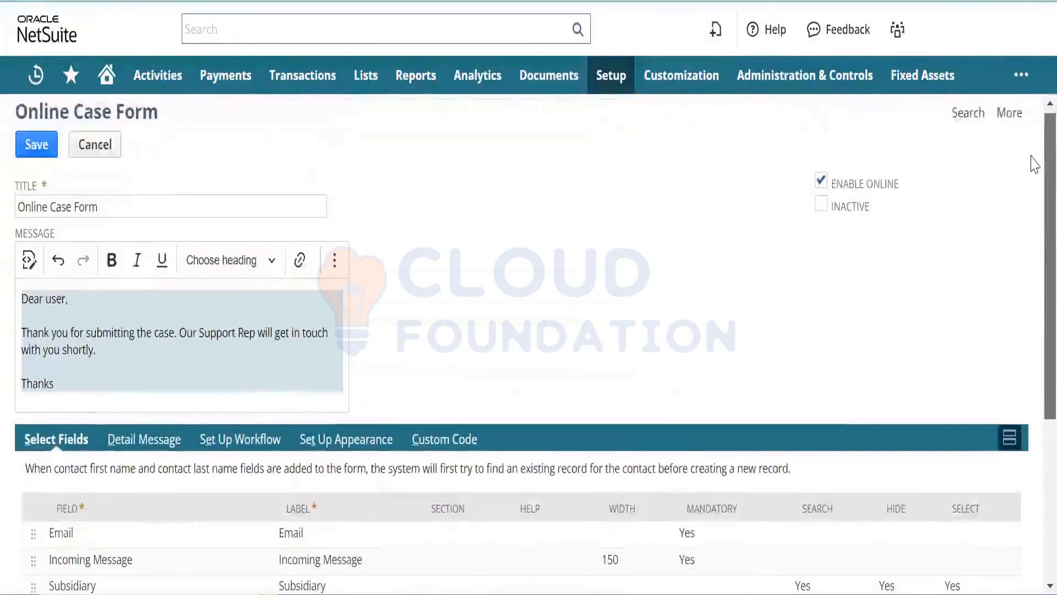
pyautogui.scroll(-4, 1034, 267)
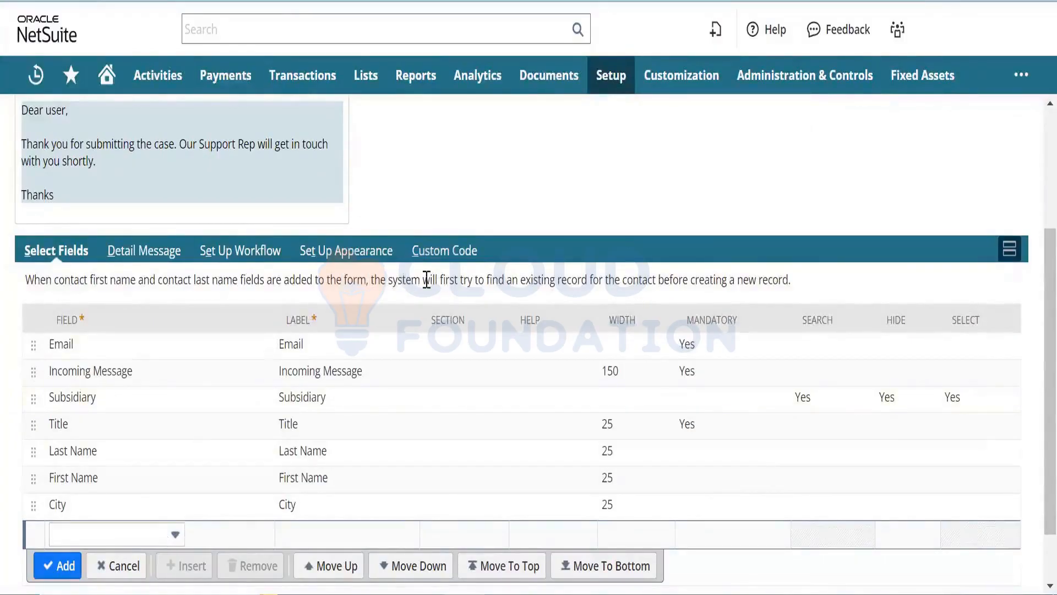
pyautogui.moveTo(402, 279); pyautogui.dragTo(452, 280)
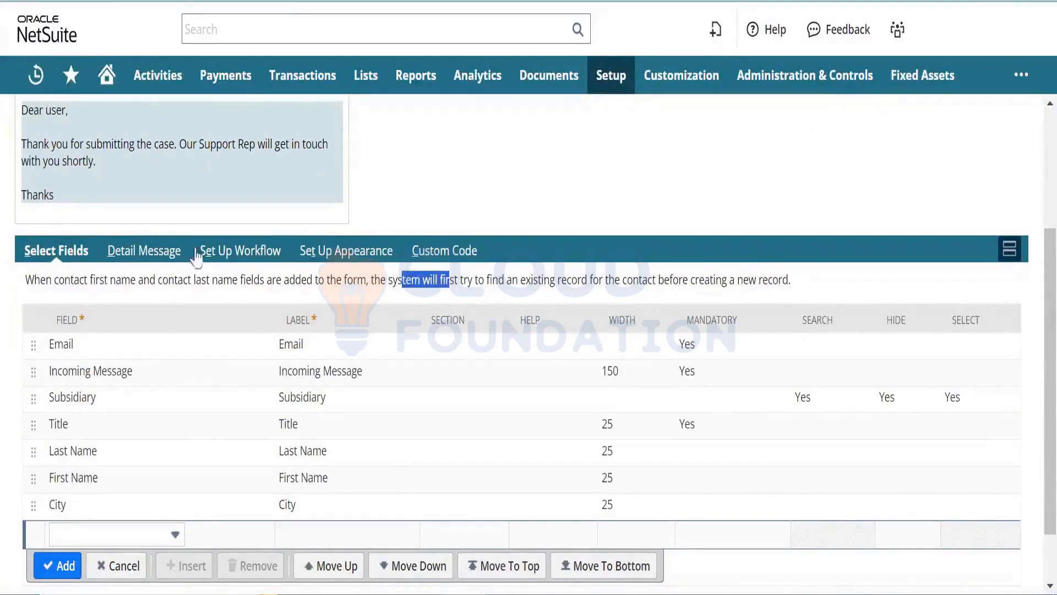
pyautogui.click(177, 251)
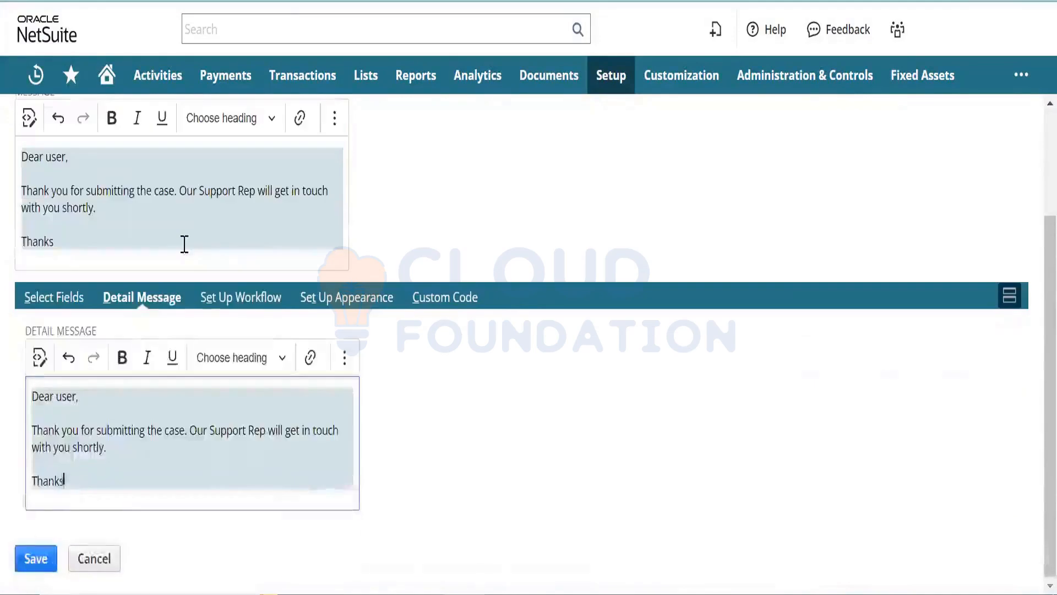
pyautogui.click(229, 297)
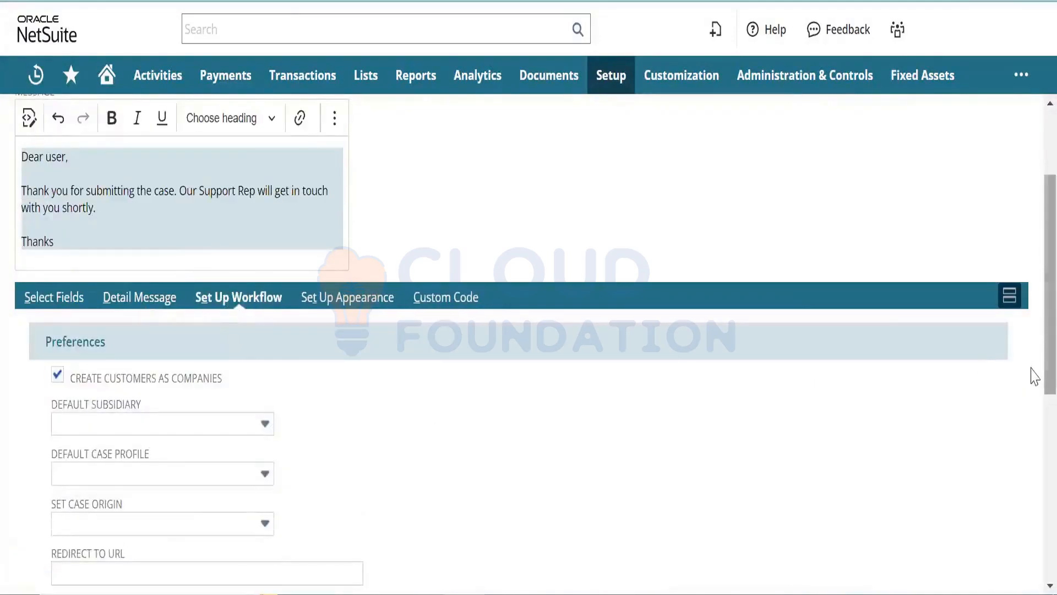
pyautogui.scroll(-6, 1032, 413)
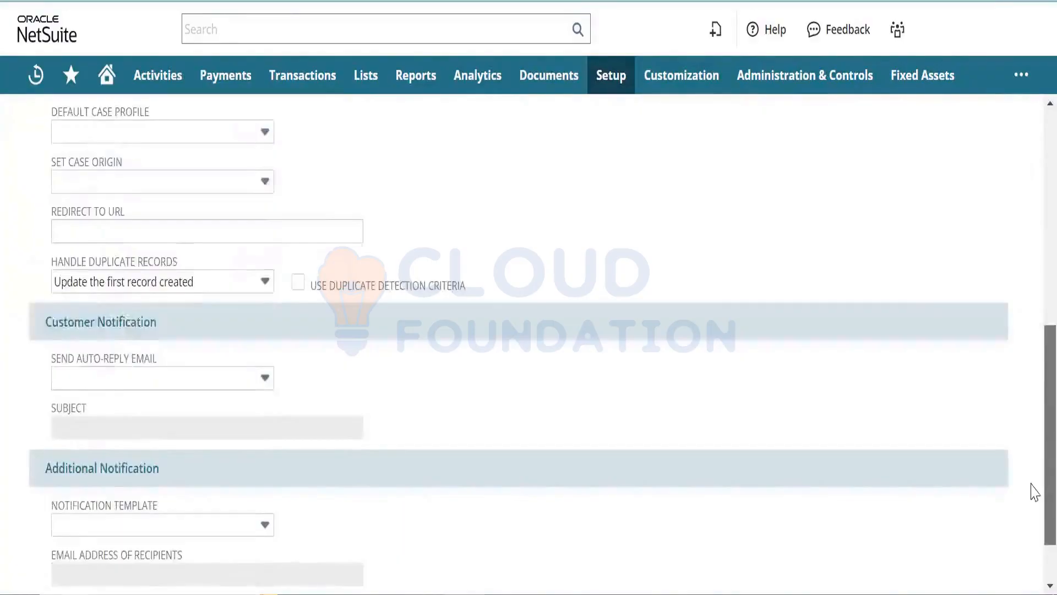
pyautogui.scroll(-2, 1033, 501)
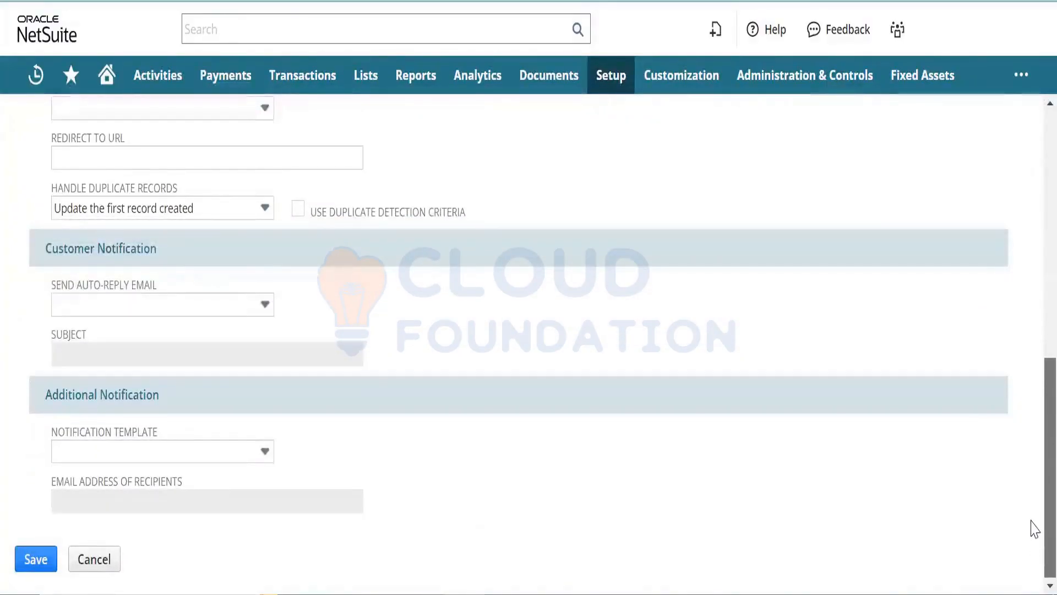
pyautogui.scroll(2, 1031, 512)
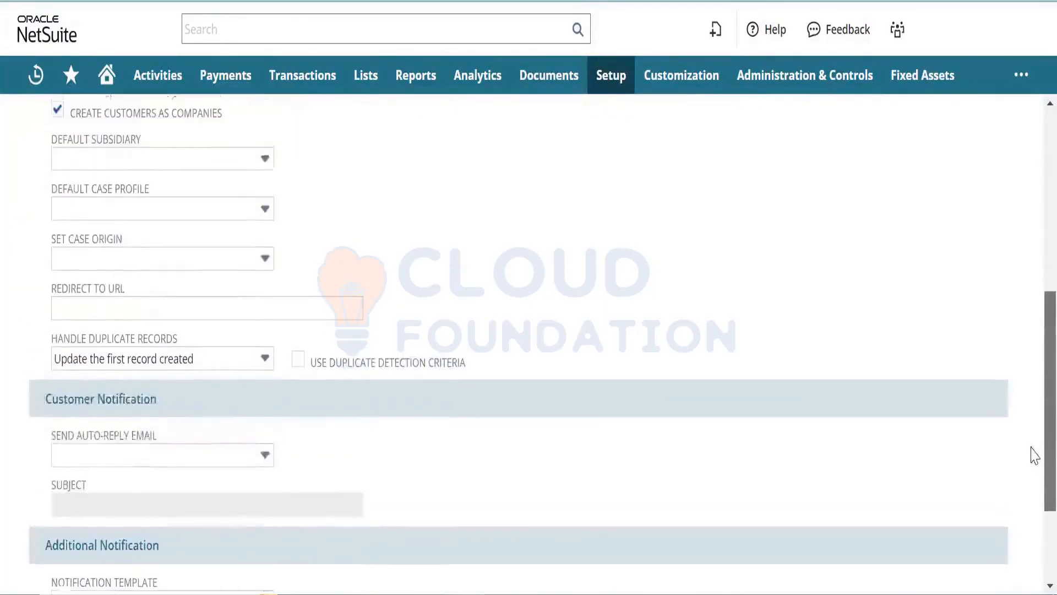
pyautogui.scroll(2, 1031, 453)
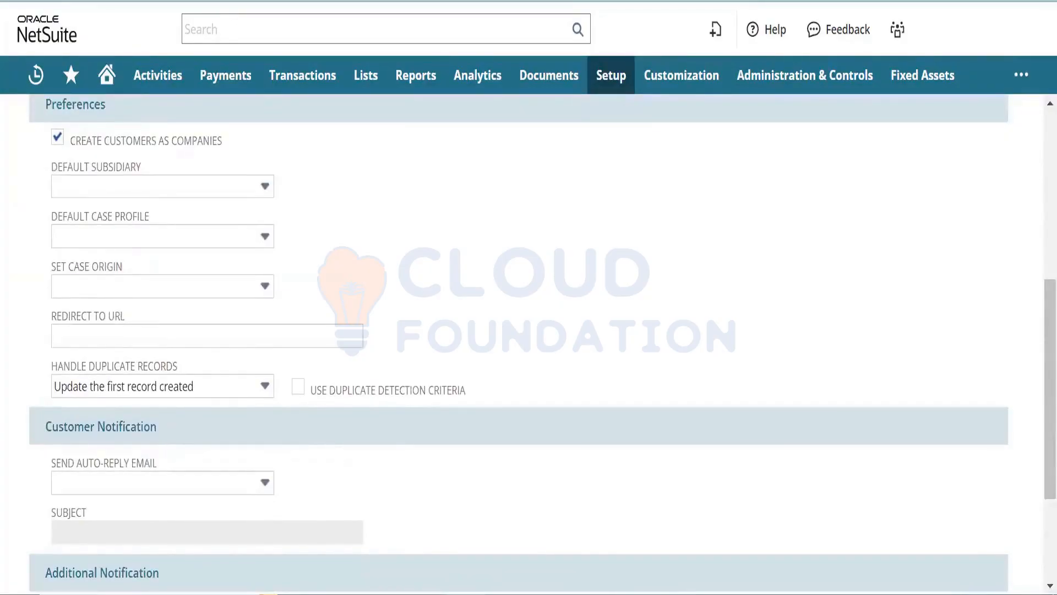
pyautogui.scroll(-5, 276, 203)
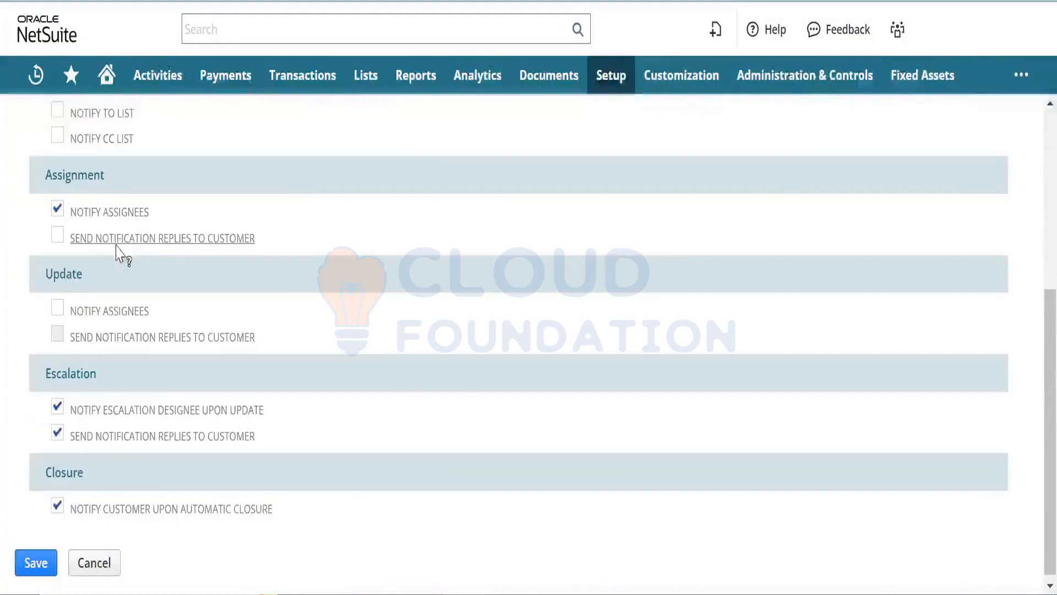
pyautogui.scroll(5, 1031, 366)
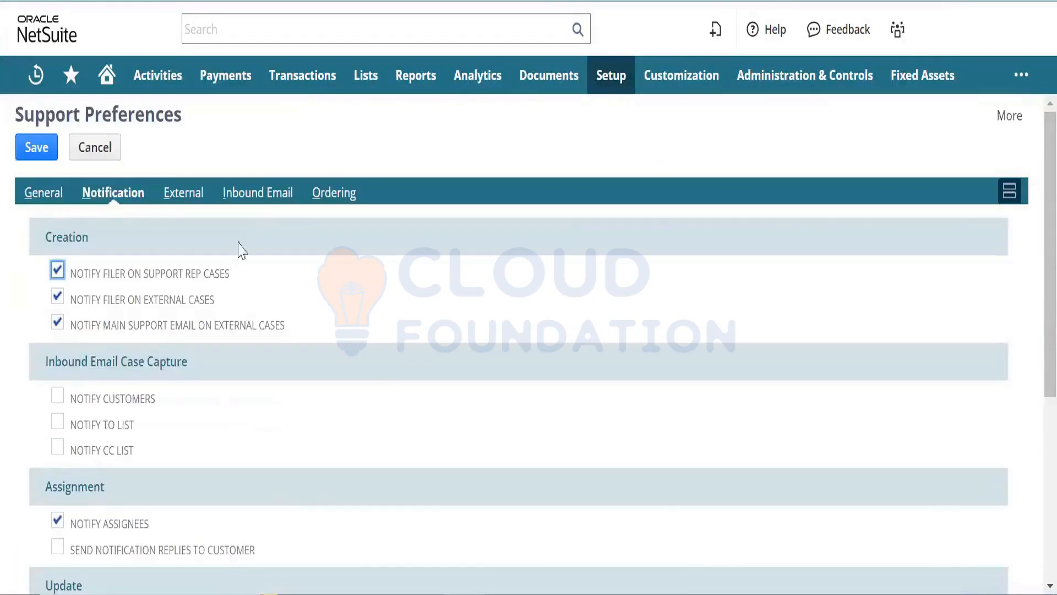
pyautogui.click(183, 198)
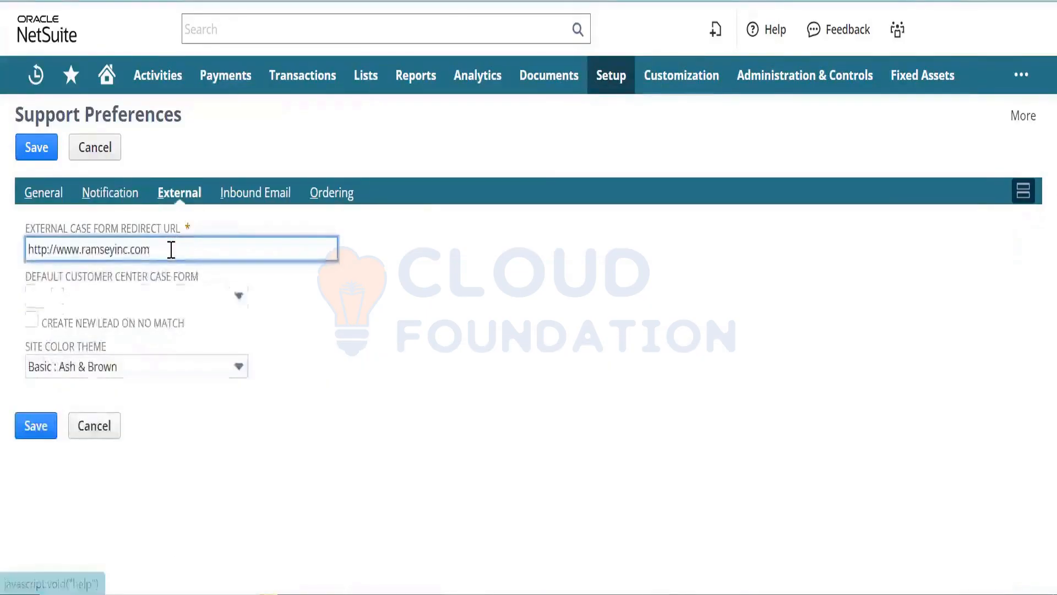
pyautogui.moveTo(171, 249); pyautogui.dragTo(3, 265)
pyautogui.hotkey('ctrl', 'c')
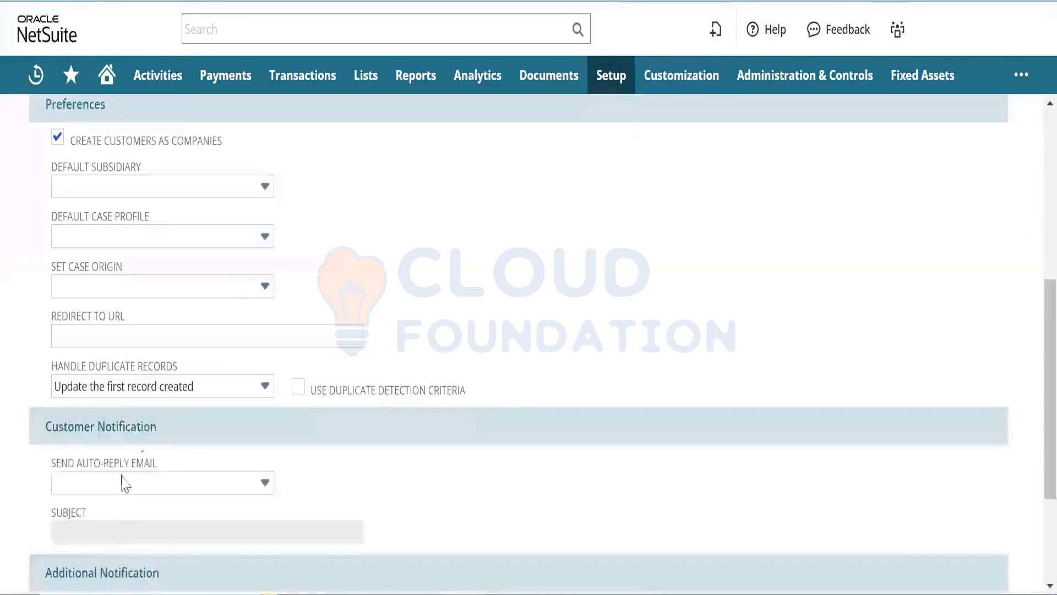
pyautogui.click(230, 337)
pyautogui.hotkey('ctrl', 'v')
pyautogui.click(609, 366)
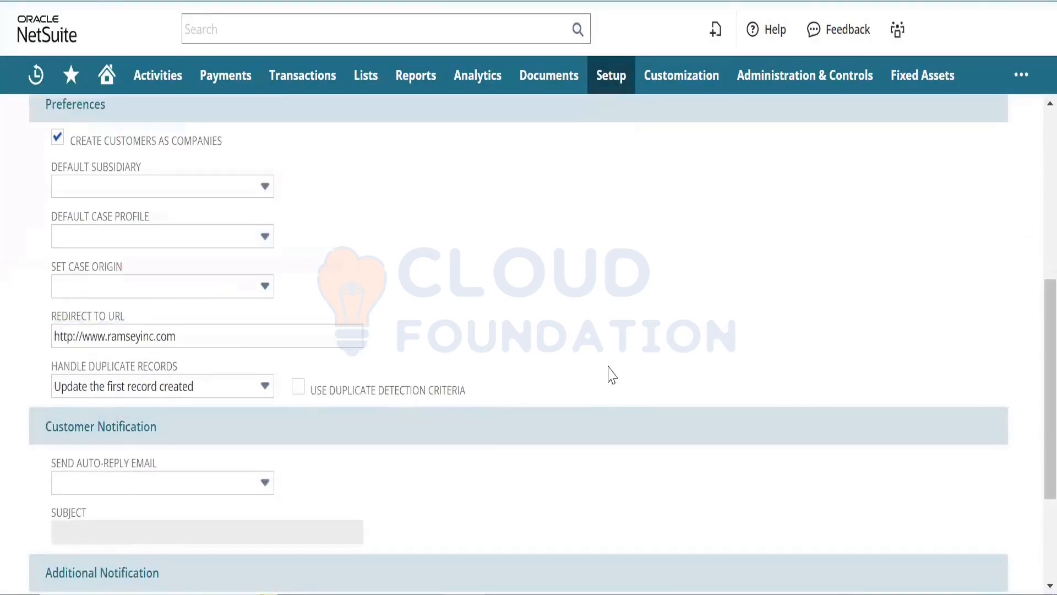
pyautogui.moveTo(1045, 361); pyautogui.dragTo(1045, 176)
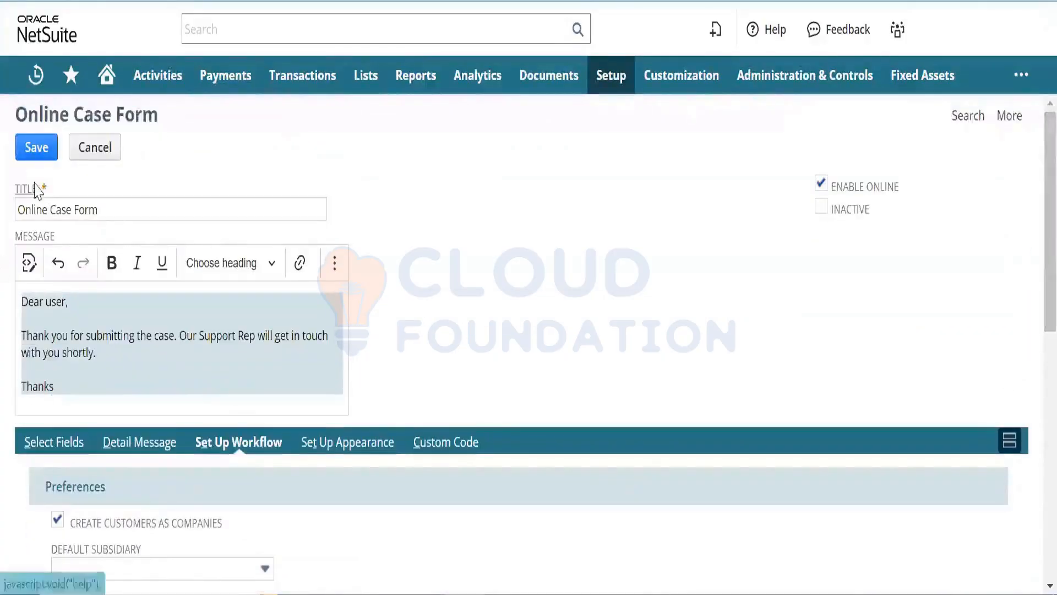
pyautogui.click(36, 158)
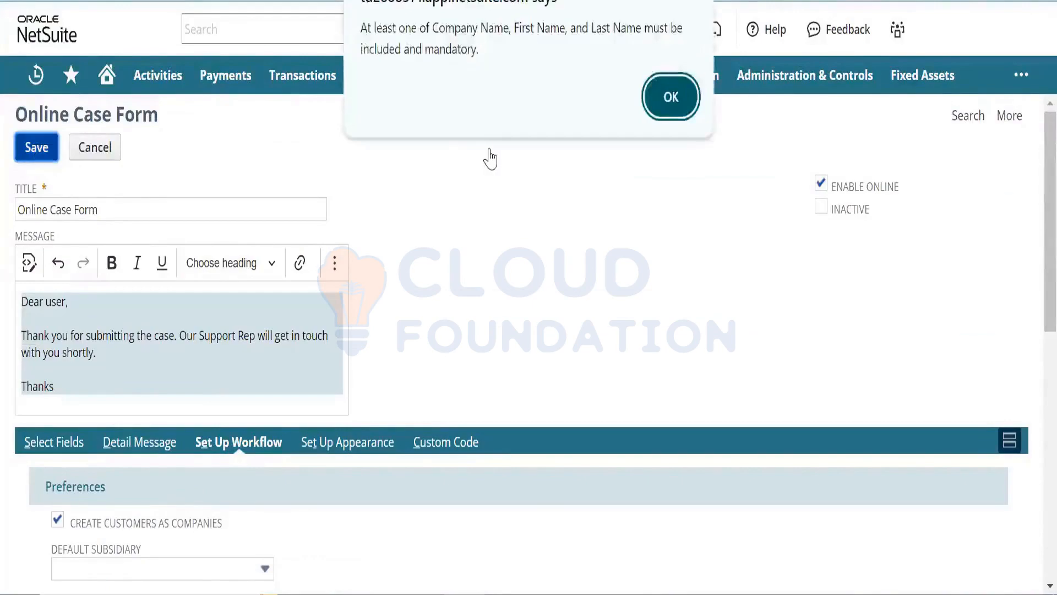
# - Add a Company Name field to the form's field list and attempt to save
pyautogui.click(666, 102)
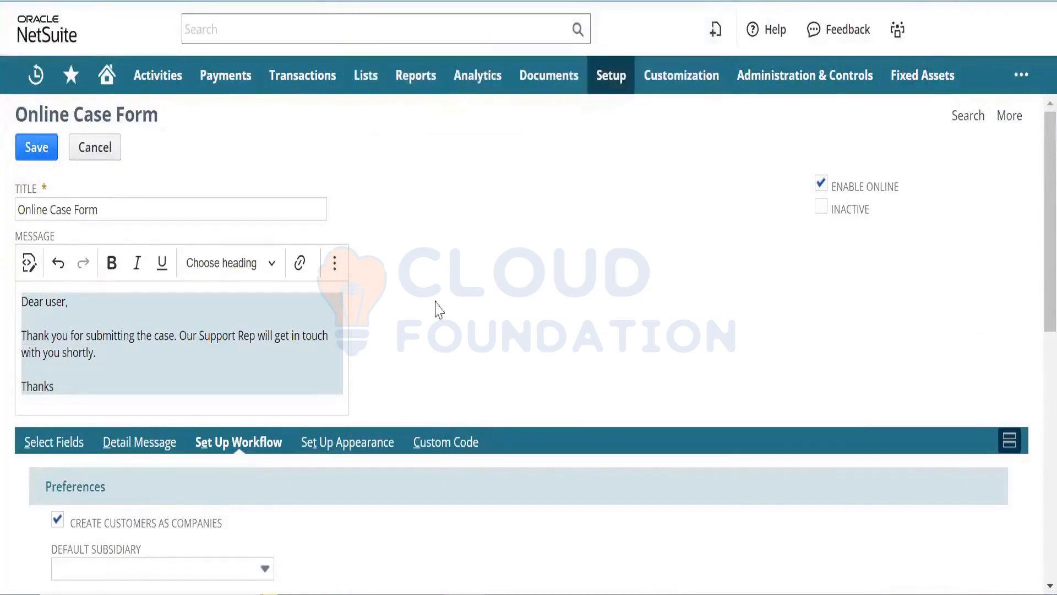
pyautogui.click(65, 446)
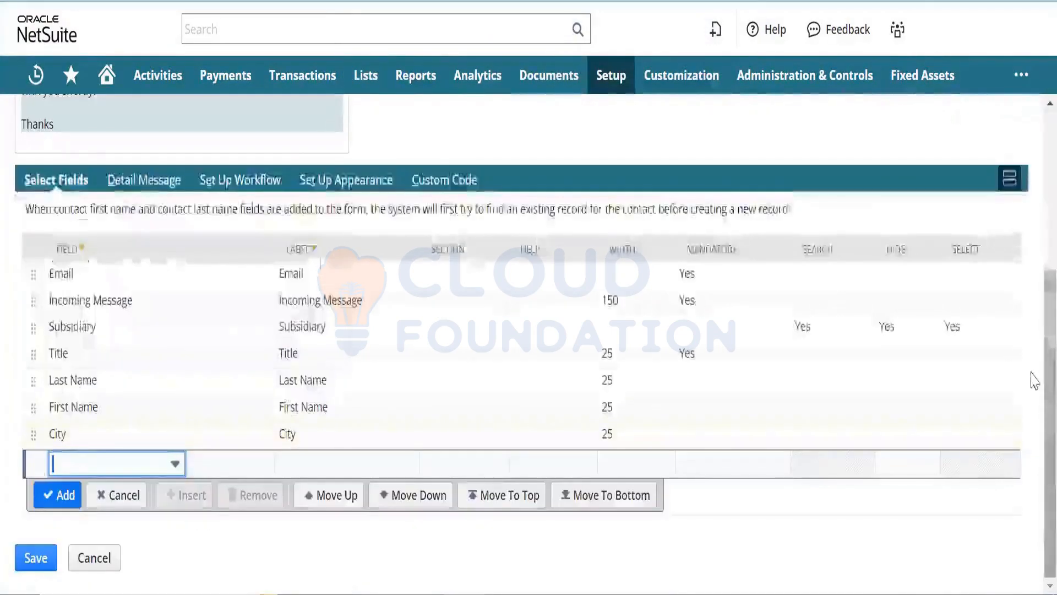
pyautogui.click(124, 458)
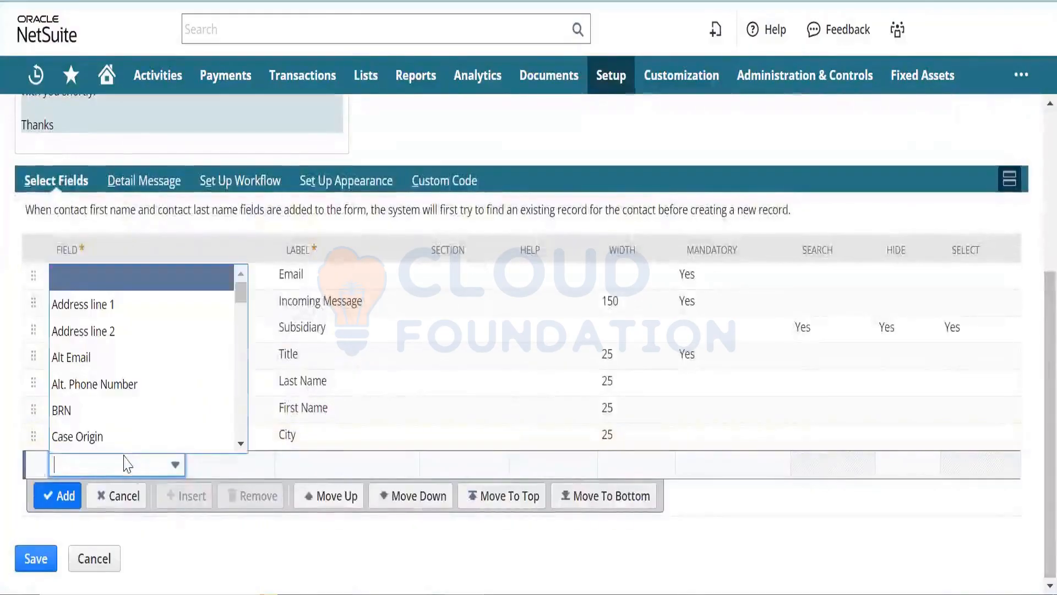
pyautogui.write('co')
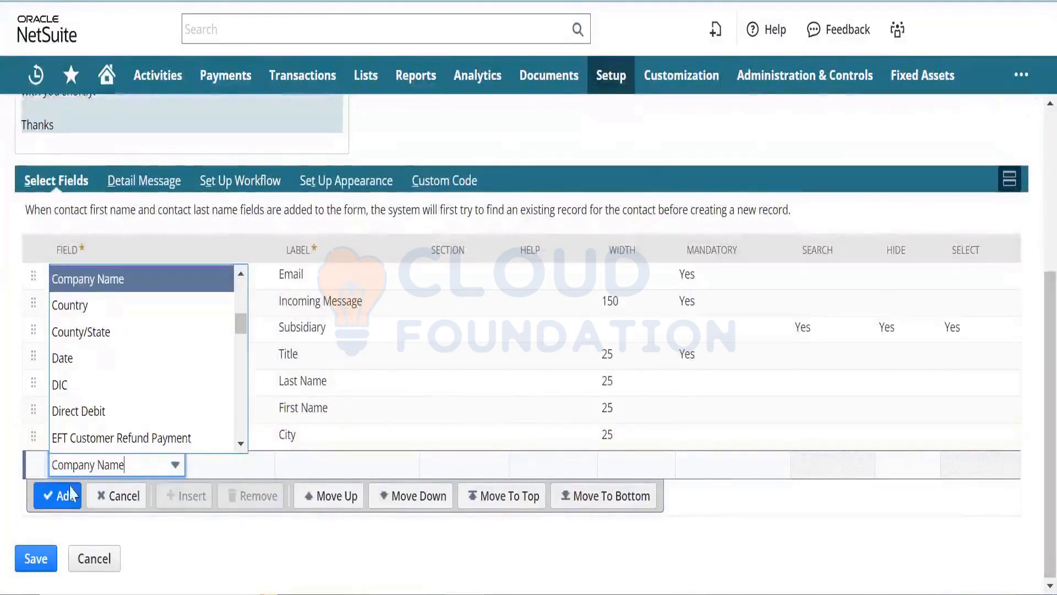
pyautogui.click(59, 502)
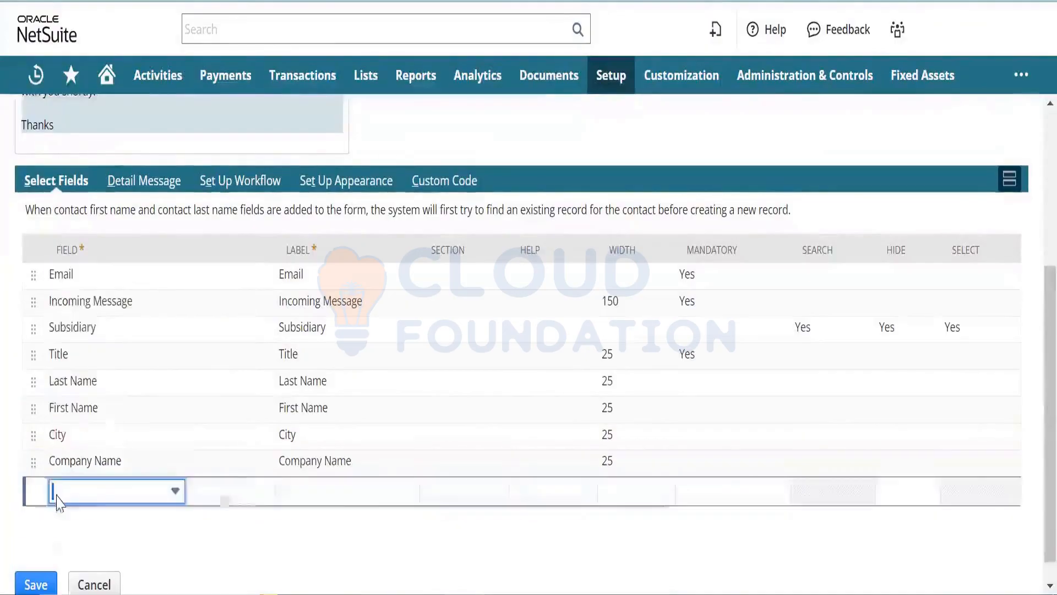
pyautogui.click(59, 496)
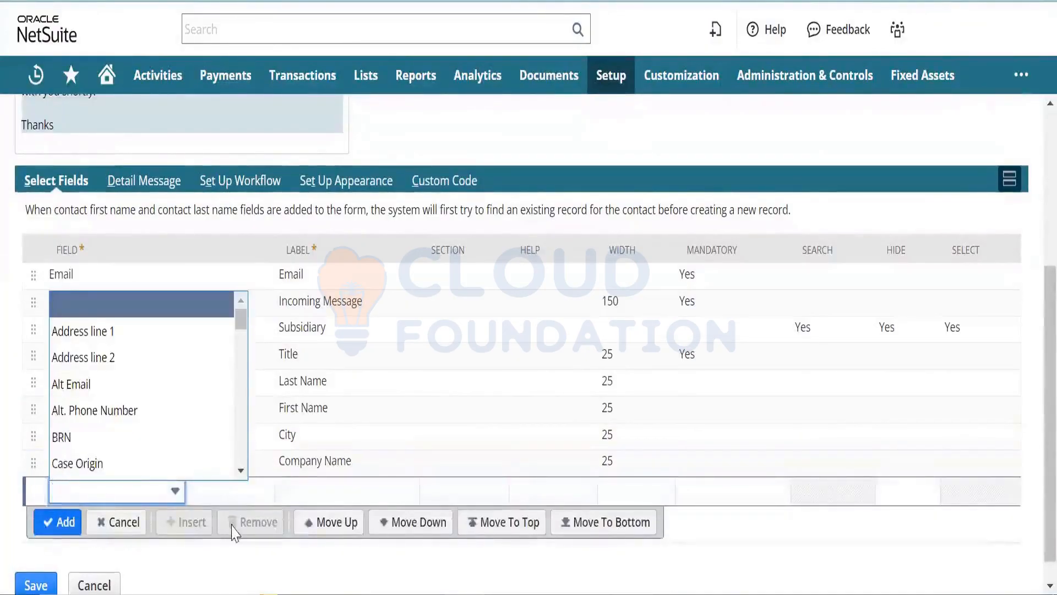
pyautogui.click(310, 565)
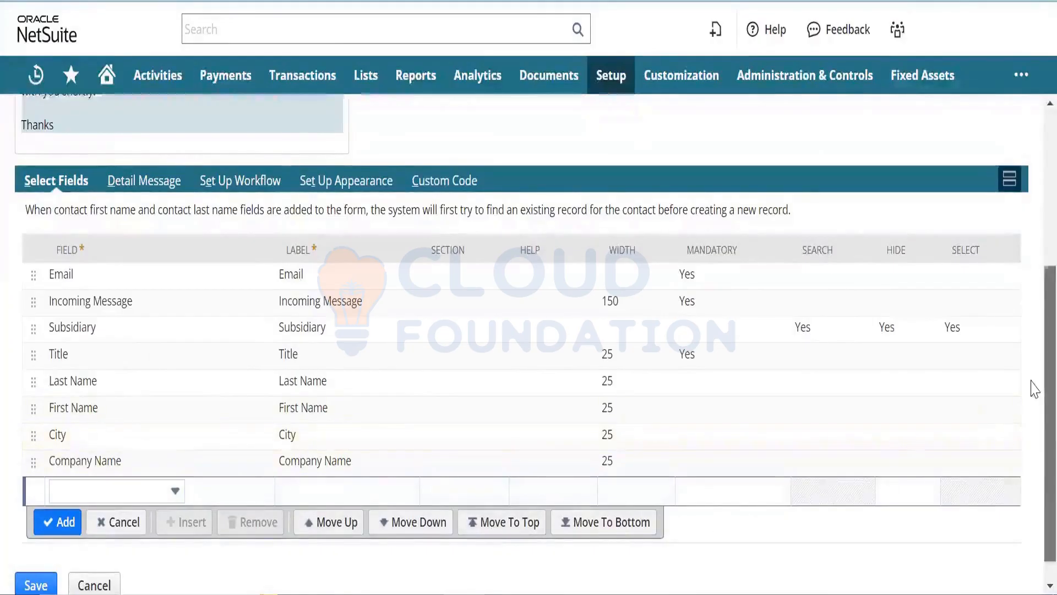
pyautogui.scroll(-1, 220, 550)
pyautogui.click(33, 567)
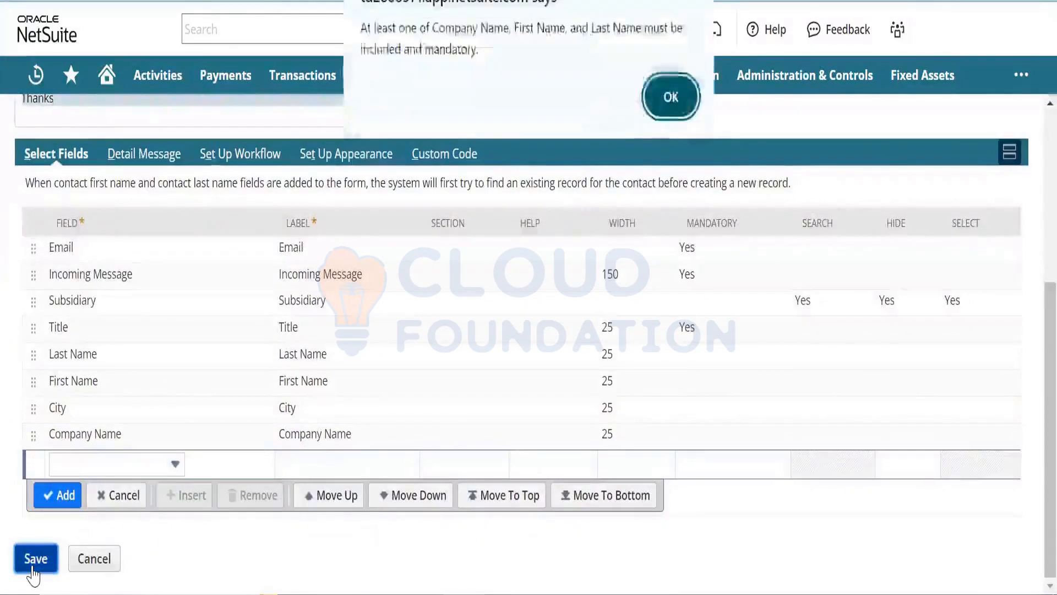
# - Mark Company Name as mandatory and save the Online Case Form
pyautogui.click(667, 100)
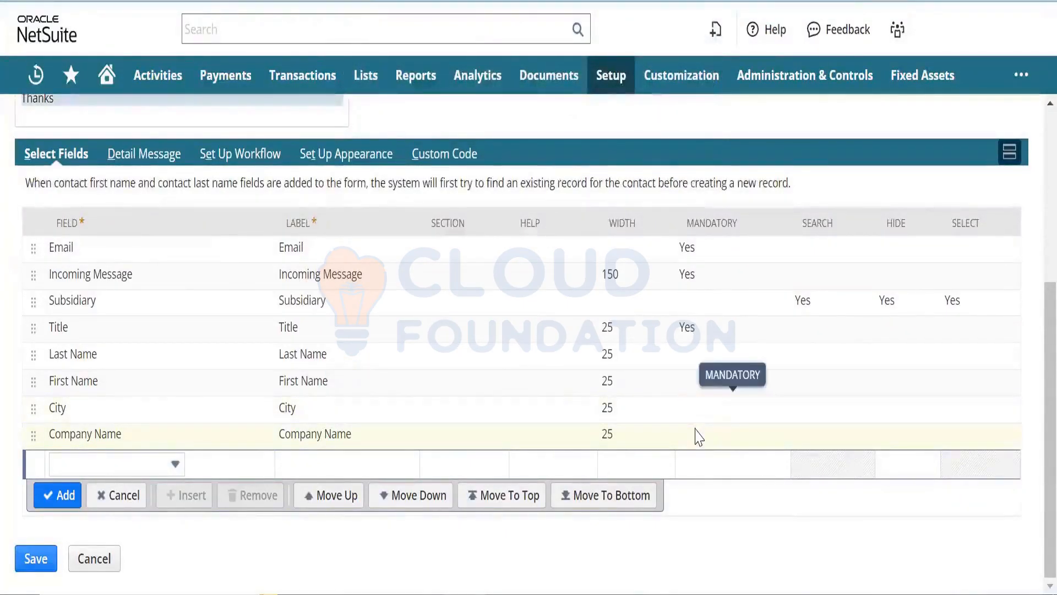
pyautogui.click(655, 446)
pyautogui.click(654, 445)
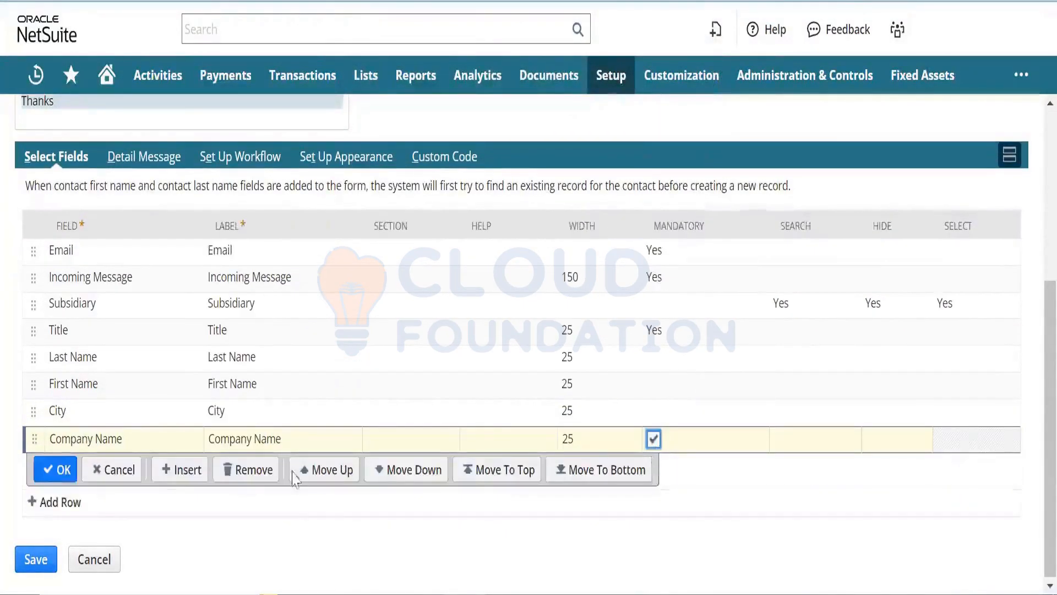
pyautogui.click(61, 470)
pyautogui.click(40, 561)
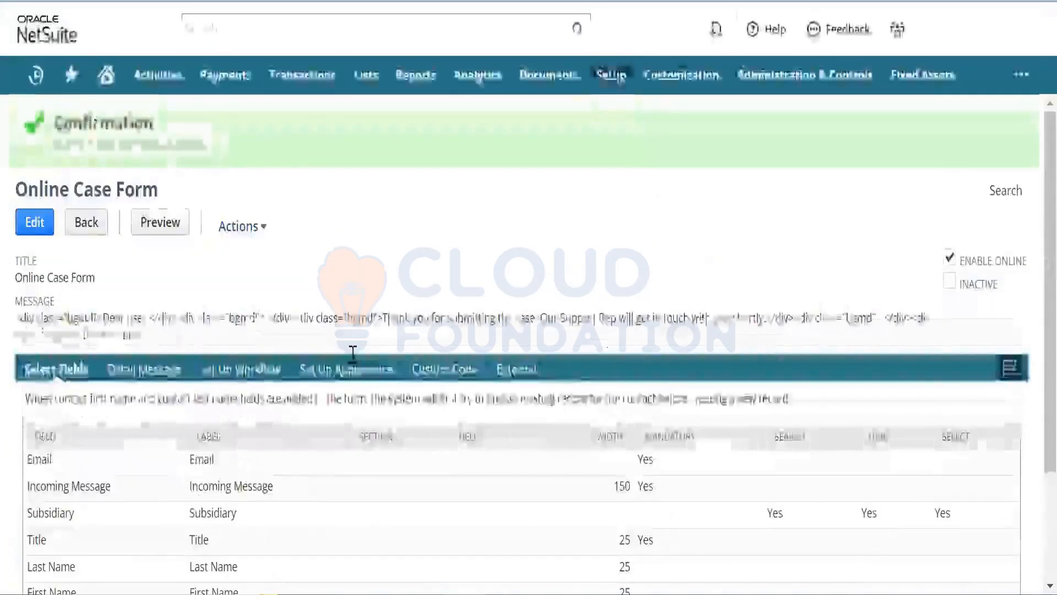
# - Show the saved form's External URLs and counts, then bring up the Publishable Form URL's link options
pyautogui.click(517, 371)
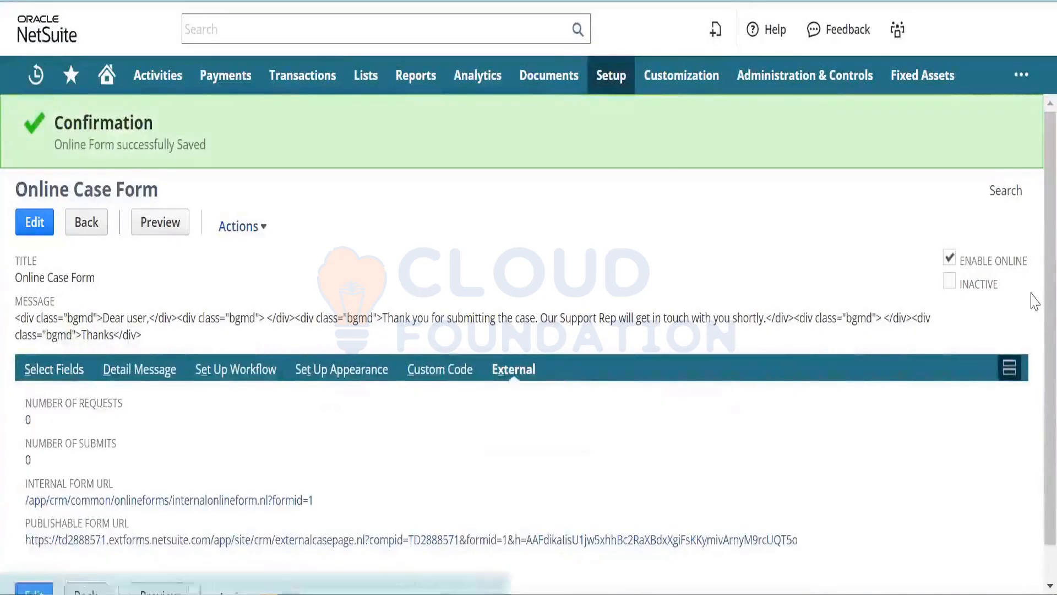
pyautogui.scroll(-1, 1033, 298)
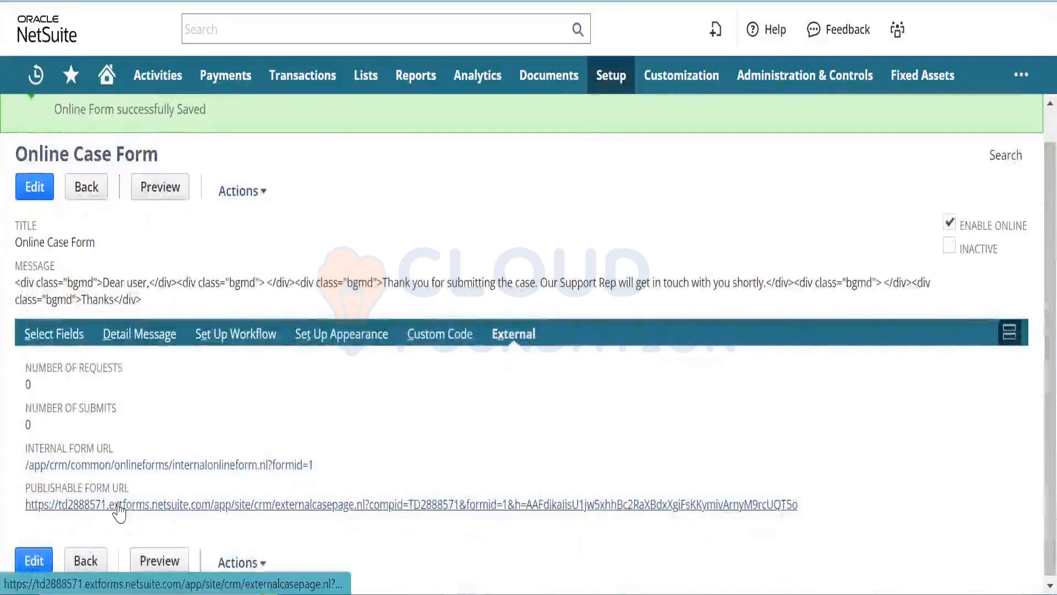
pyautogui.rightClick(262, 511)
# - Open the public case form and enter the requester's e-mail, title, names, city Hyderabad and company PWC
pyautogui.click(393, 274)
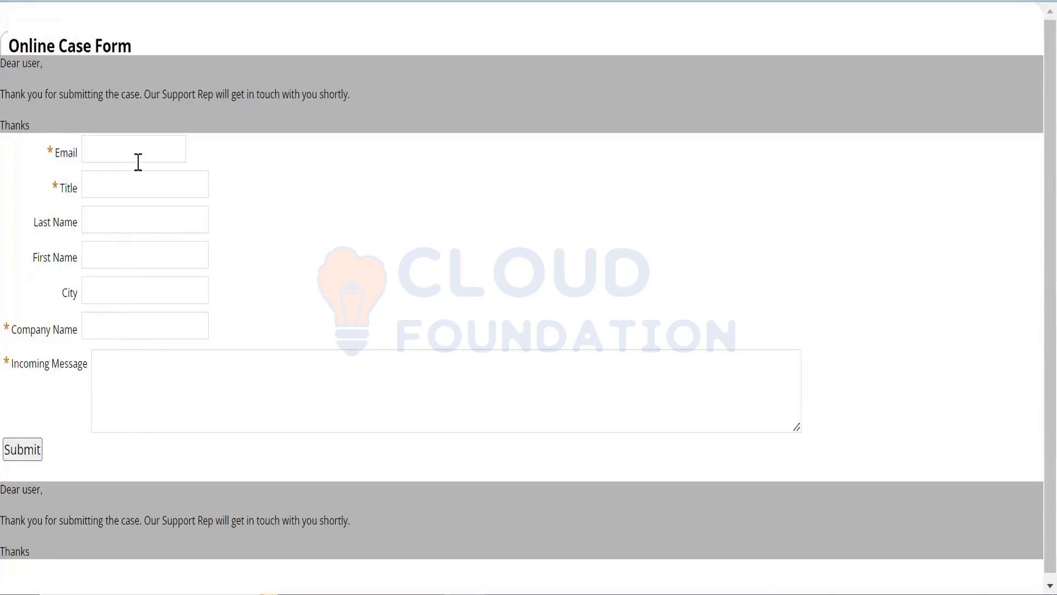
pyautogui.click(145, 147)
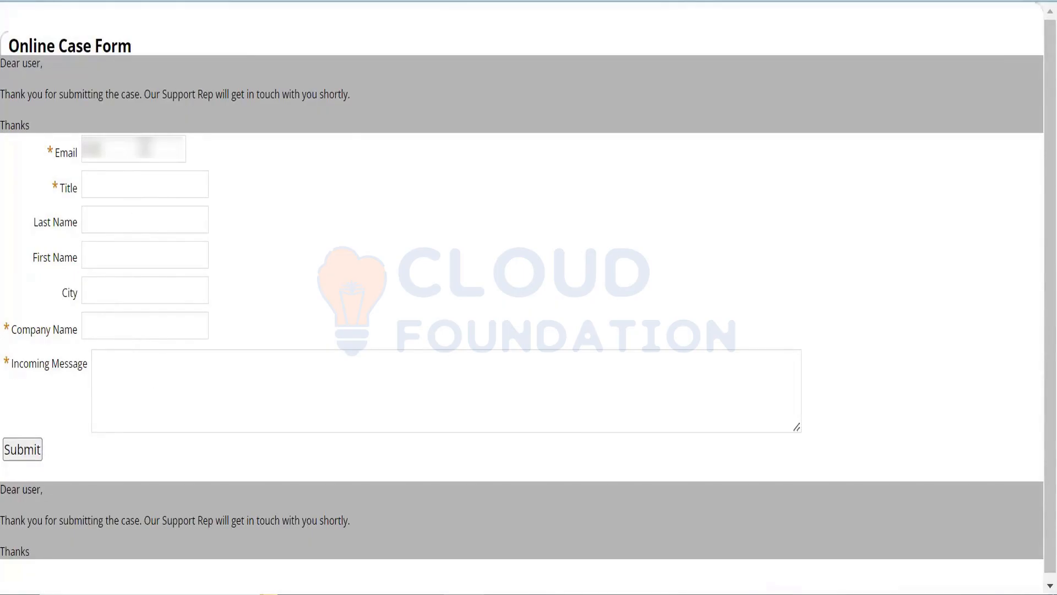
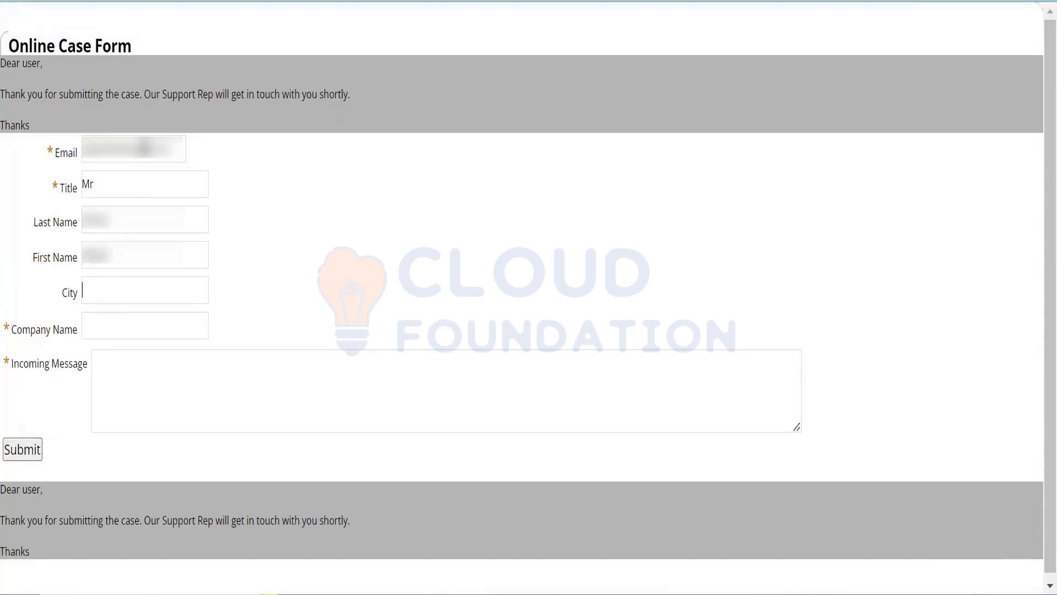
pyautogui.write('Hyderabad')
pyautogui.write('PWC')
# - Write the message 'Need to know about XYZ prod' and submit the case form
pyautogui.click(187, 363)
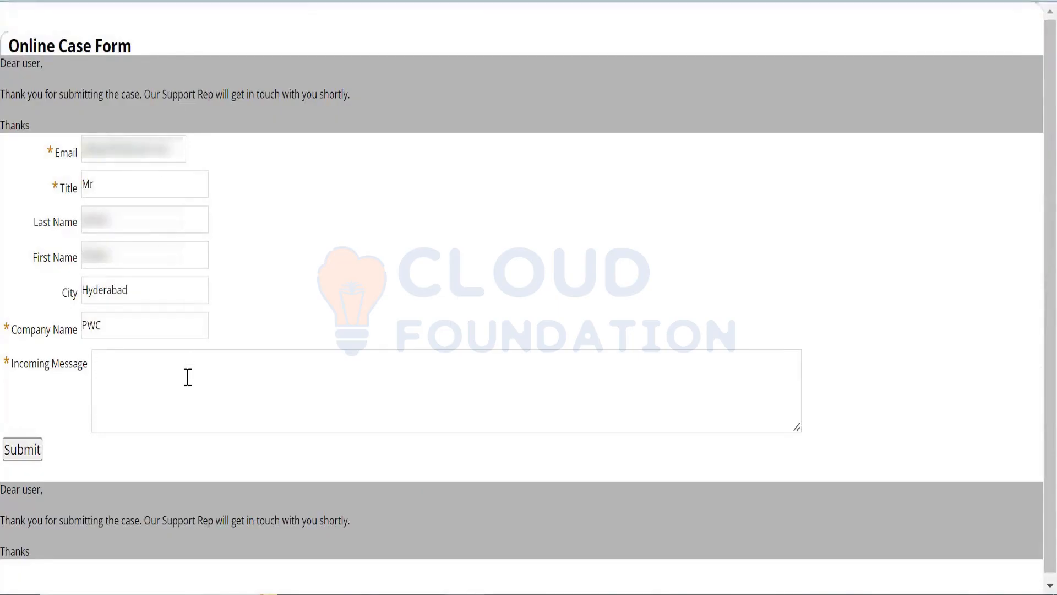
pyautogui.write('Need to know ab')
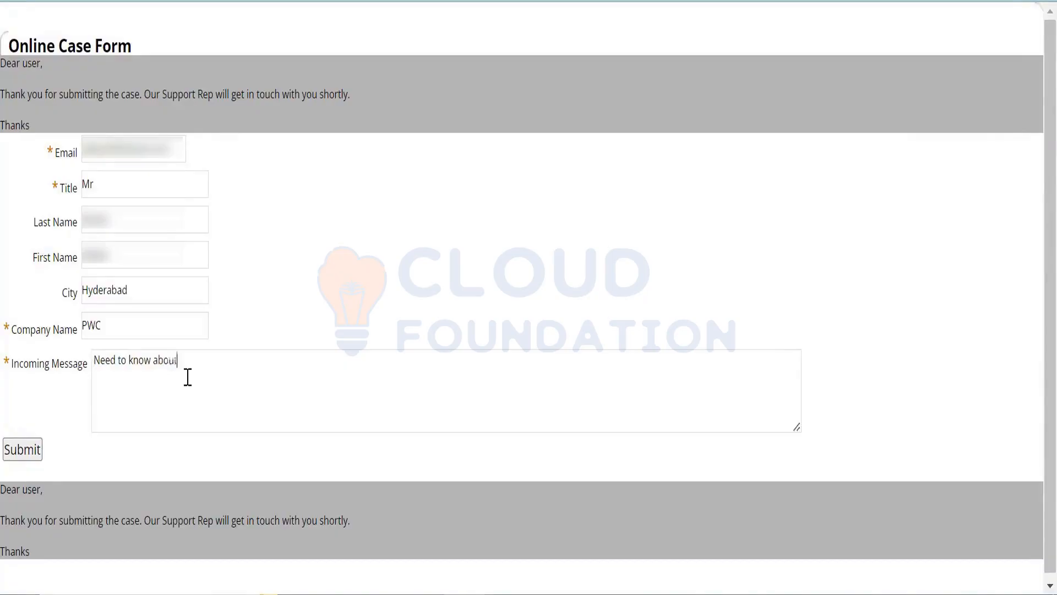
pyautogui.write('out XYZ product')
pyautogui.click(27, 461)
# - Save the Online Case Form, then review its custom code settings and field list
pyautogui.click(22, 449)
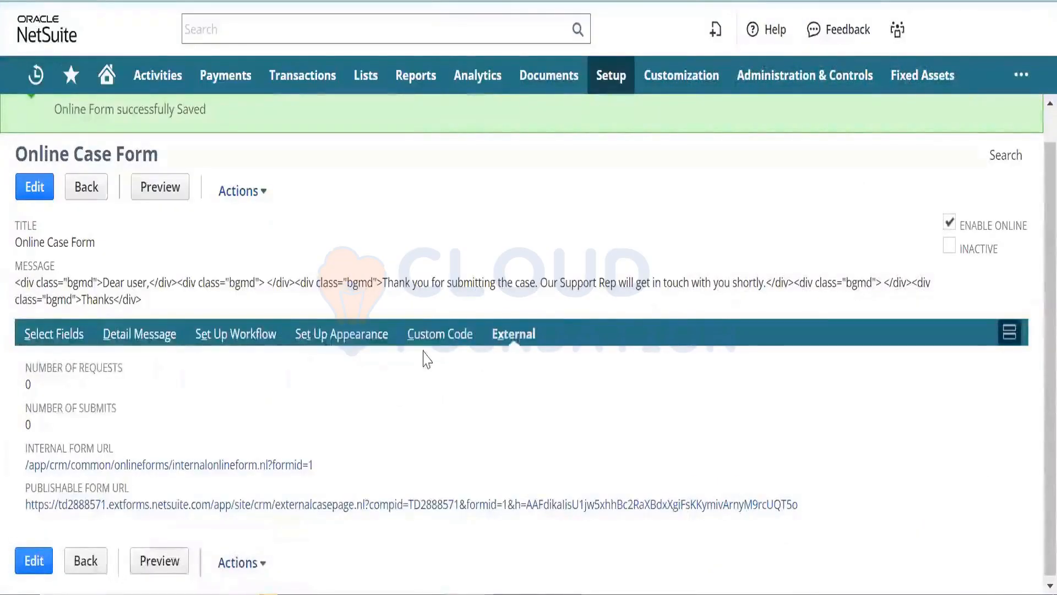
pyautogui.click(441, 340)
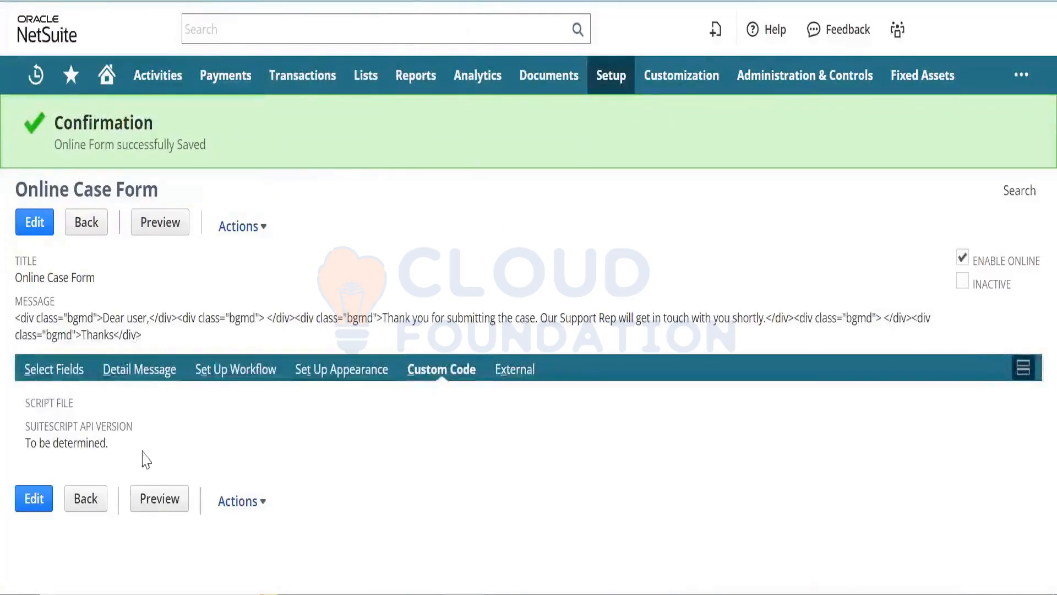
pyautogui.click(62, 381)
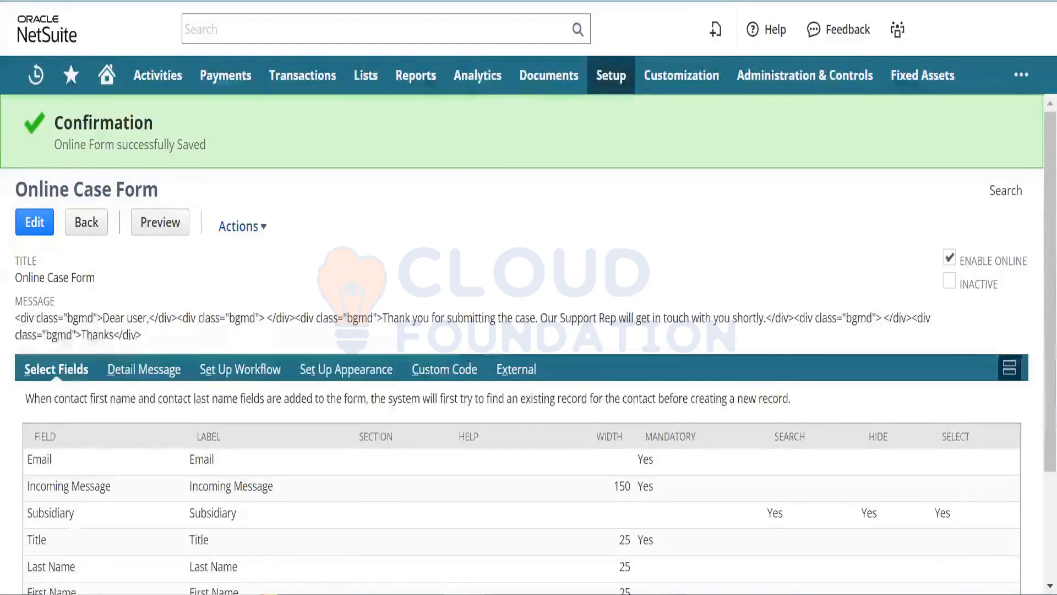
# - Go from Setup Manager to the support cases list and open CASE01, status Not Started
pyautogui.click(325, 1)
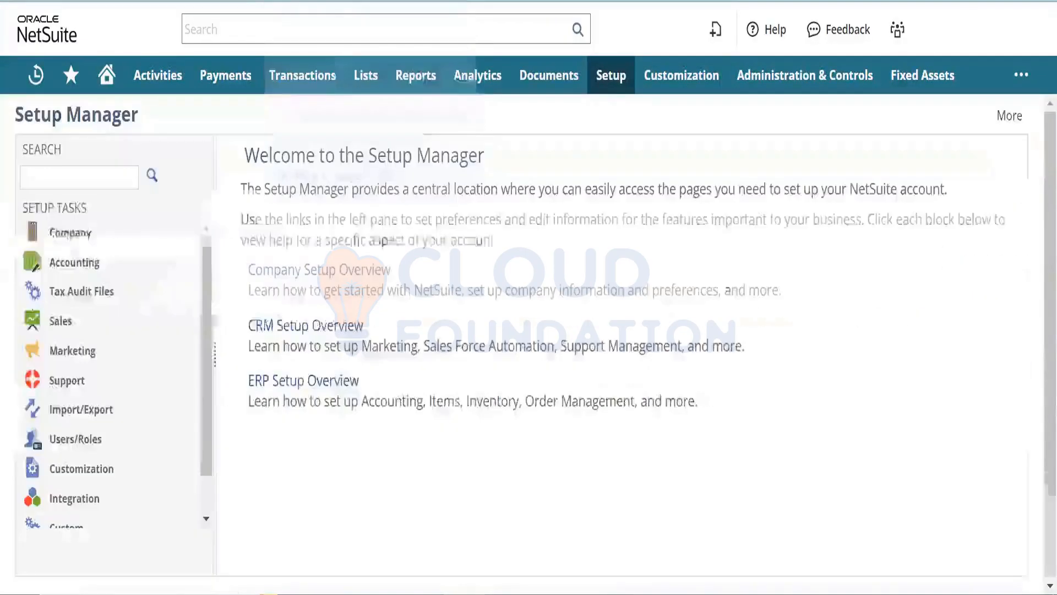
pyautogui.moveTo(361, 79)
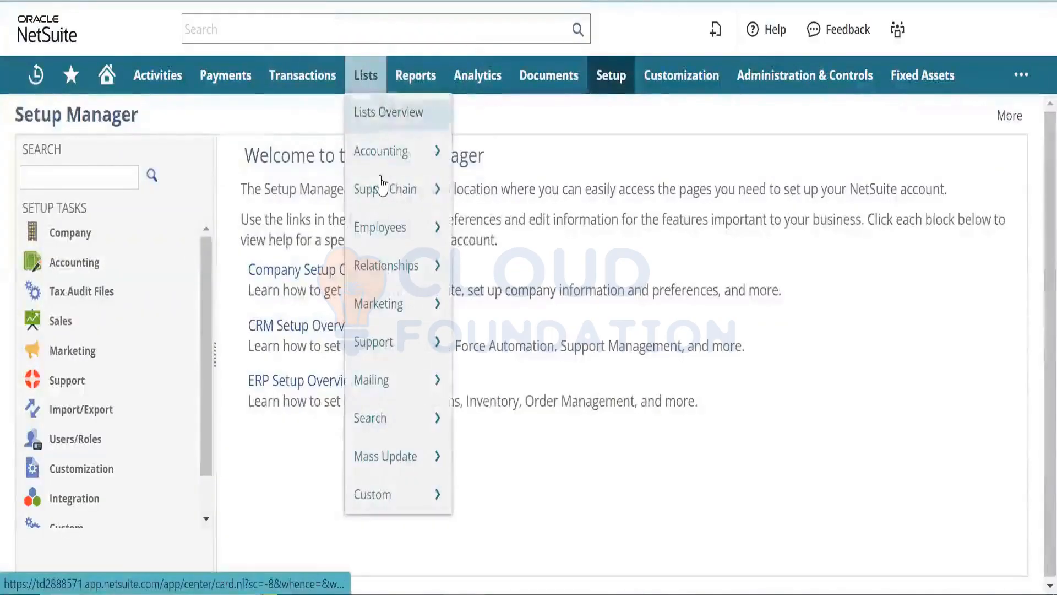
pyautogui.moveTo(393, 337)
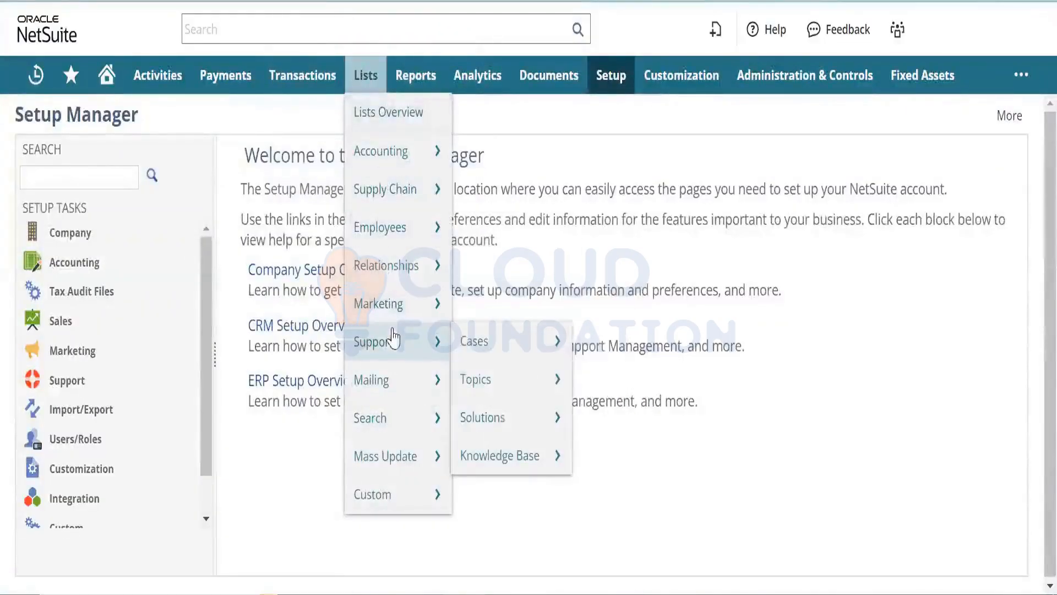
pyautogui.click(474, 338)
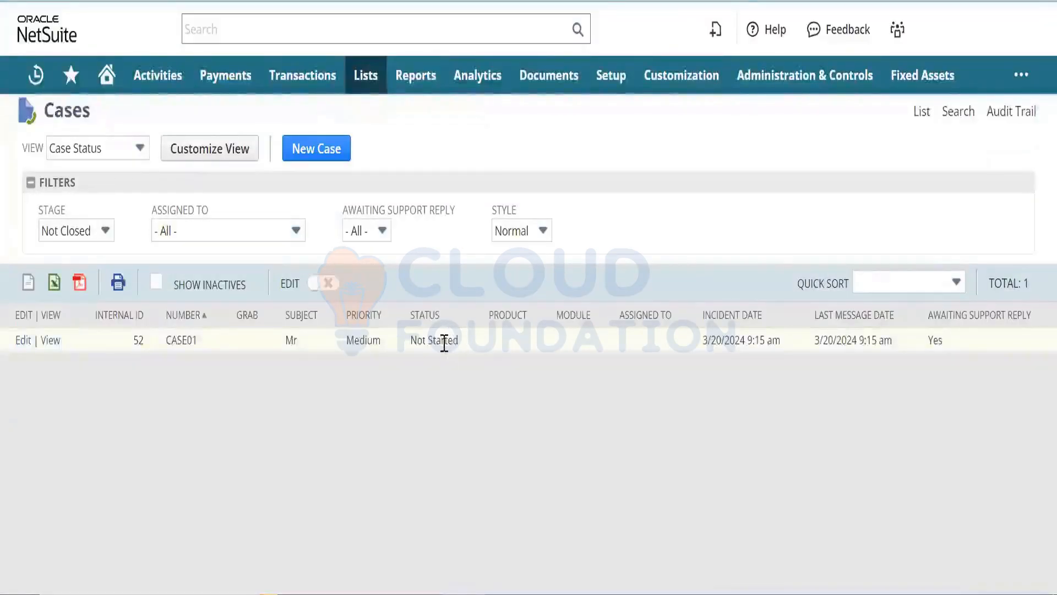
pyautogui.tripleClick(444, 342)
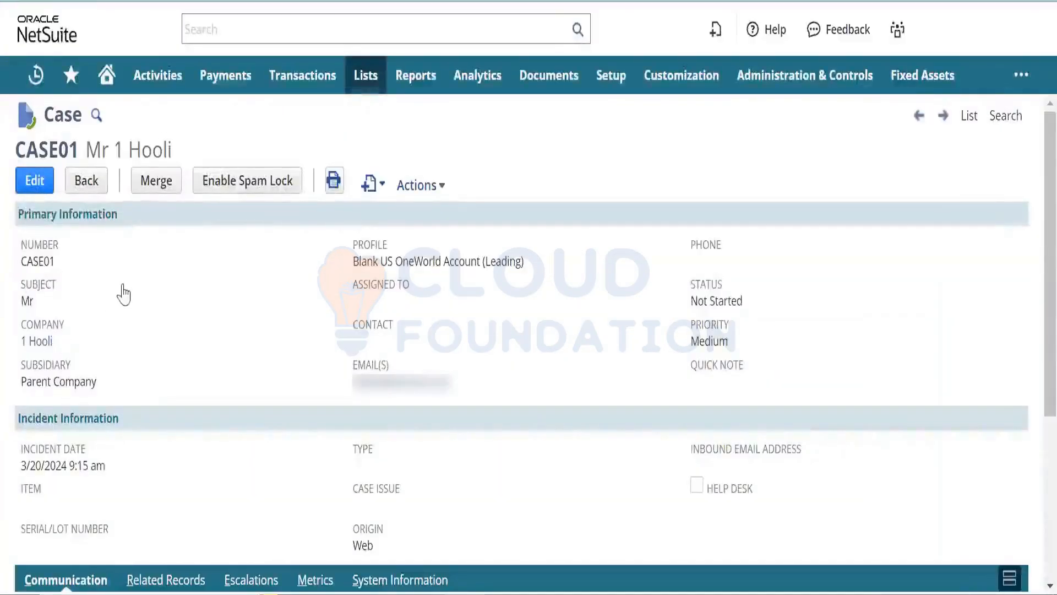
pyautogui.doubleClick(29, 301)
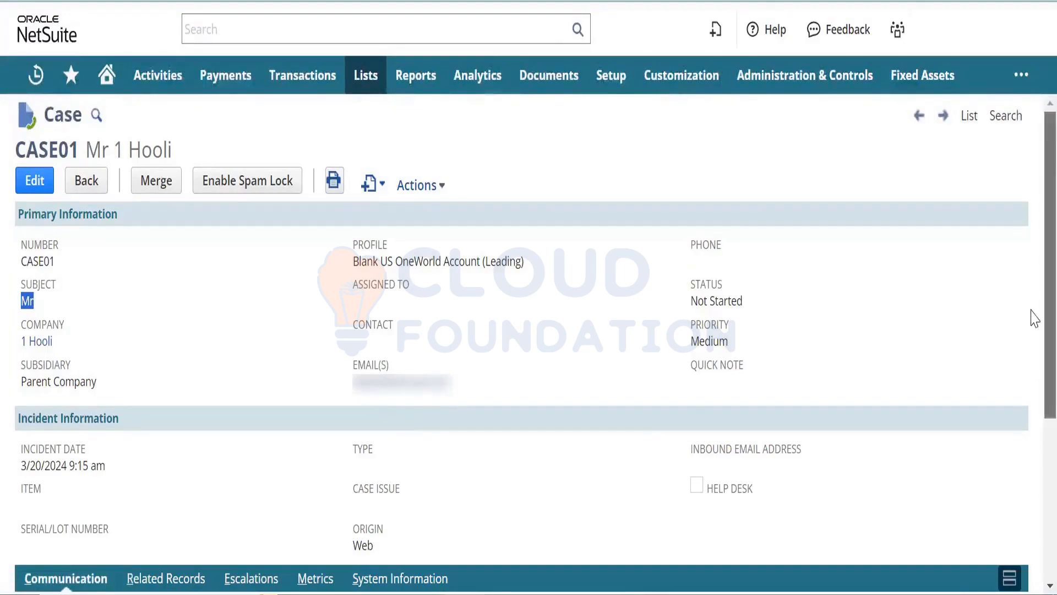
pyautogui.scroll(-4, 1034, 318)
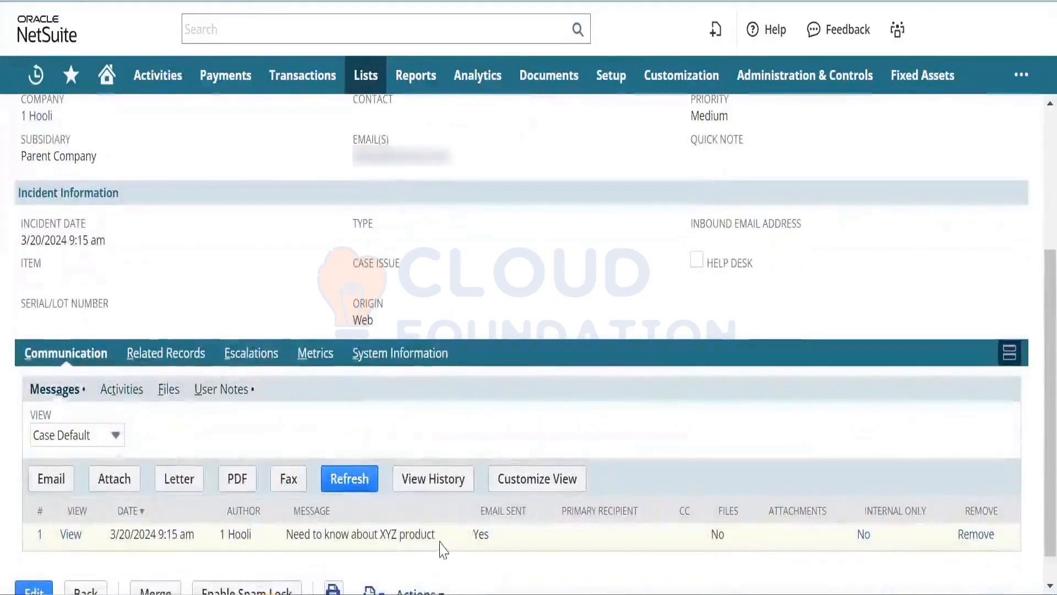
pyautogui.moveTo(437, 535); pyautogui.dragTo(302, 520)
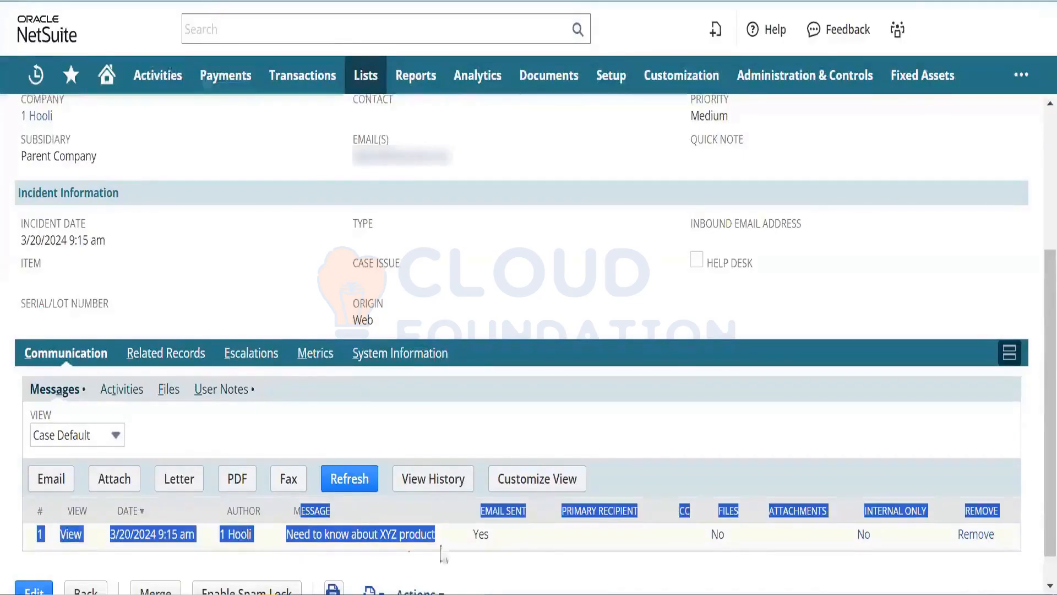
pyautogui.click(518, 556)
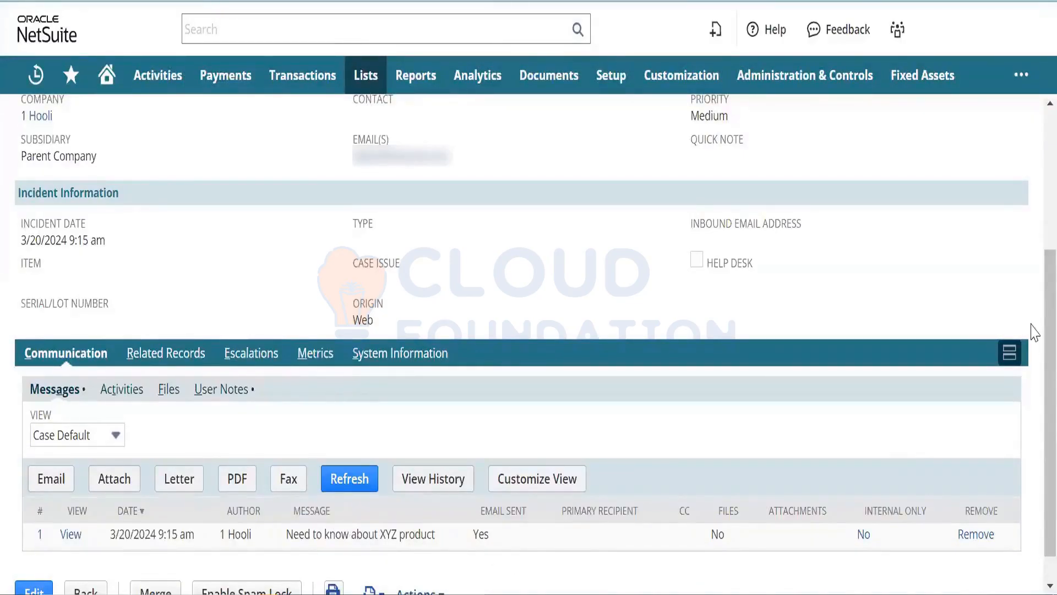
pyautogui.scroll(2, 1034, 314)
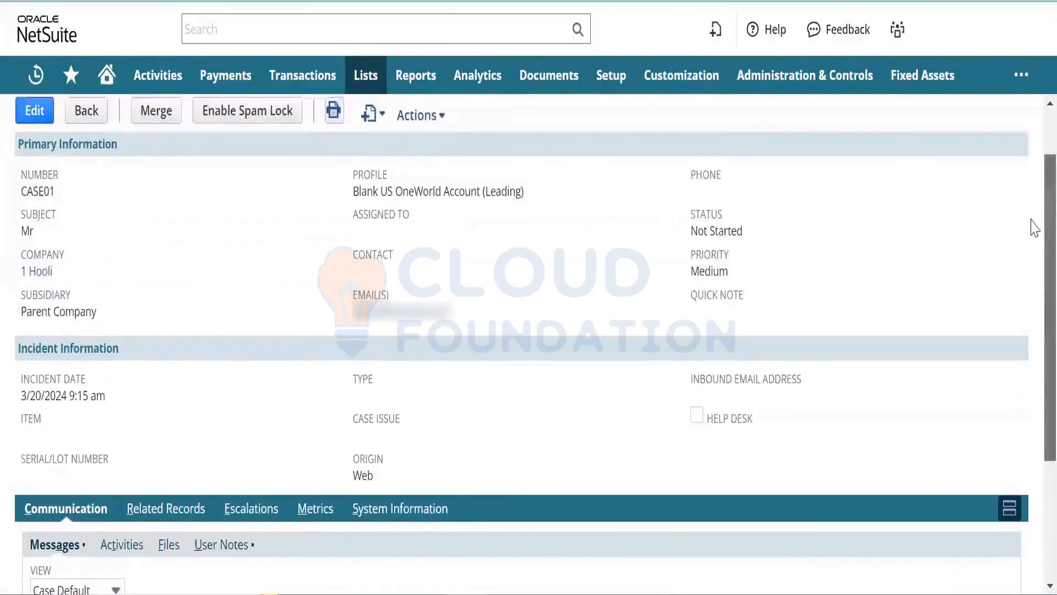
pyautogui.scroll(1, 1031, 215)
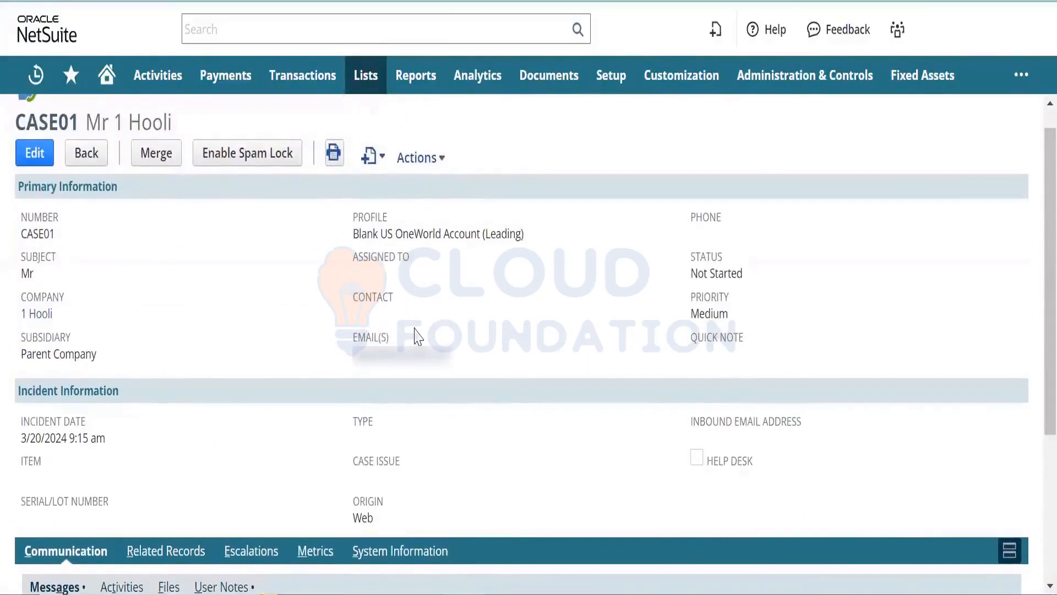
# - Edit CASE01, check the Assigned To choices, and globally search for 'admin'
pyautogui.click(45, 162)
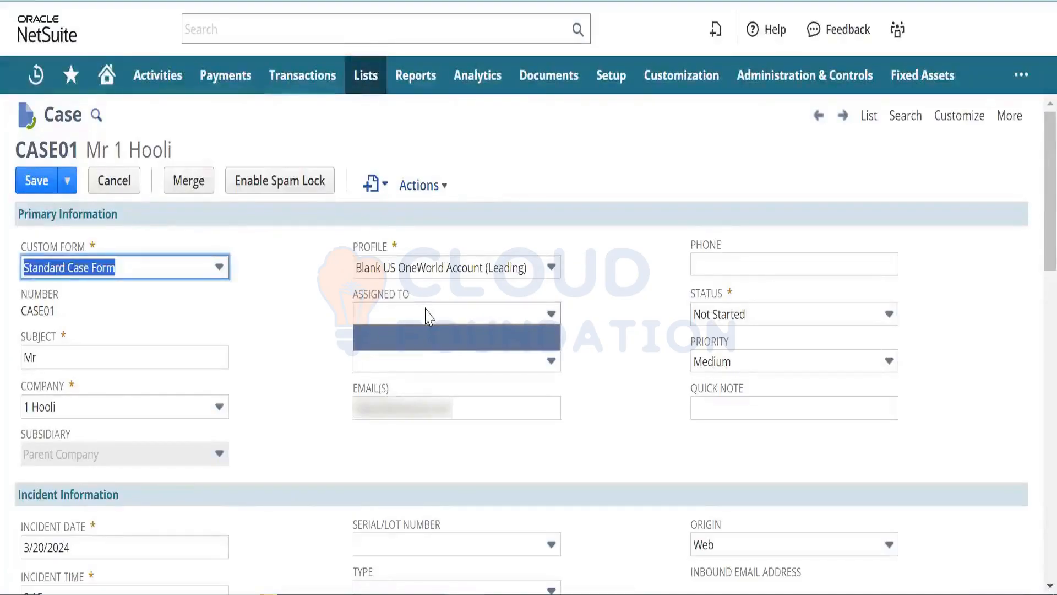
pyautogui.click(436, 321)
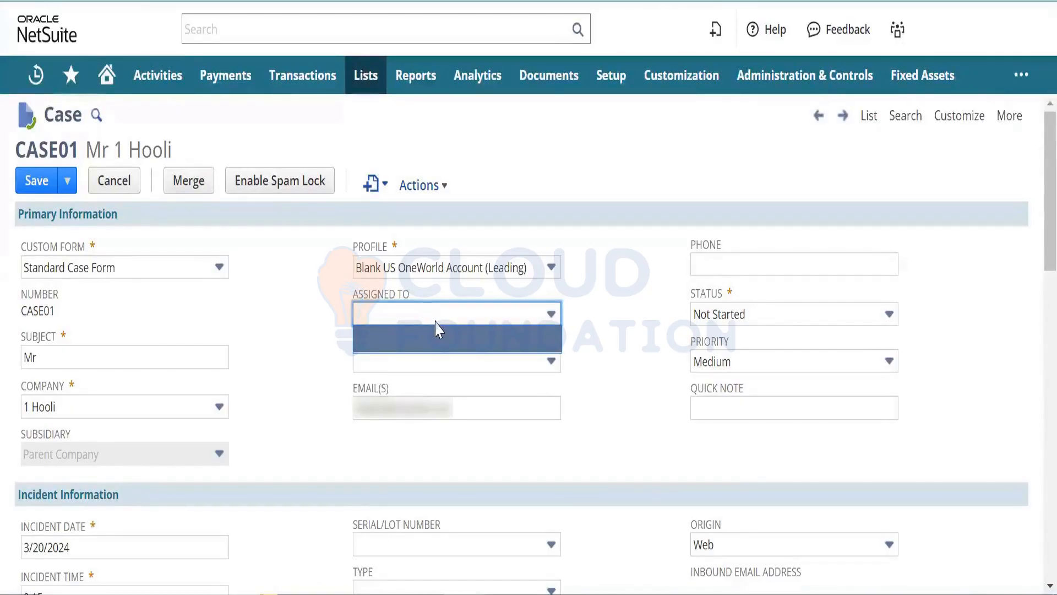
pyautogui.click(369, 30)
pyautogui.write('admin')
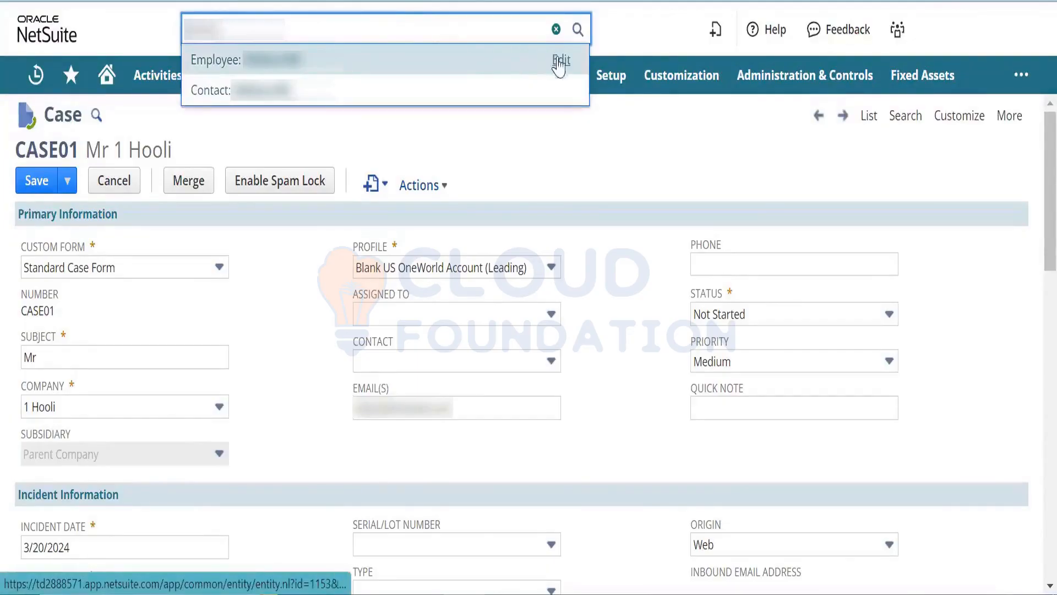
# - Open the matching employee record for editing and show its Human Resources subtab
pyautogui.rightClick(559, 66)
pyautogui.click(569, 77)
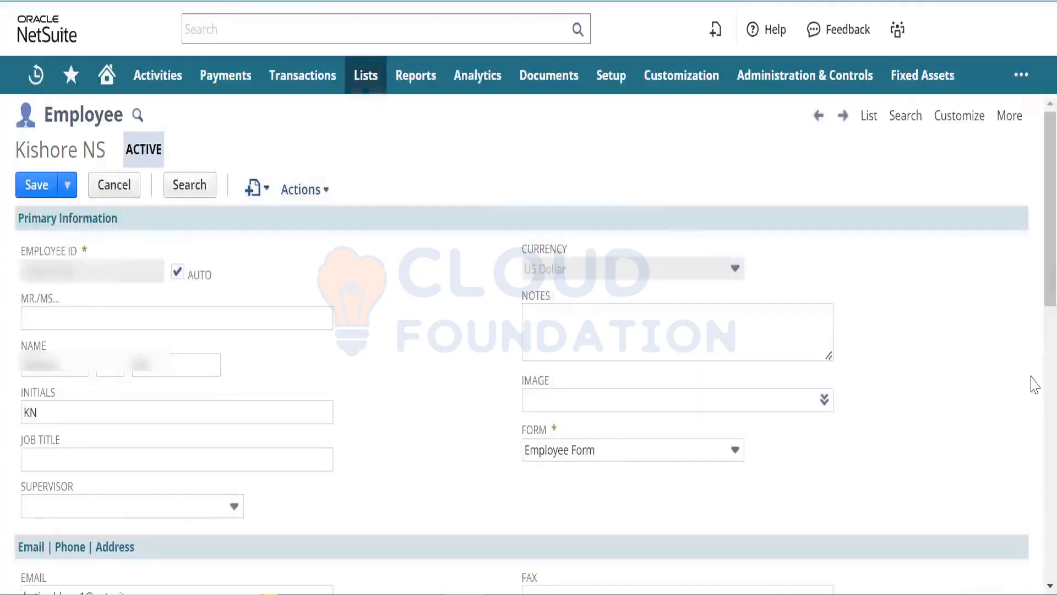
pyautogui.scroll(-2, 1034, 297)
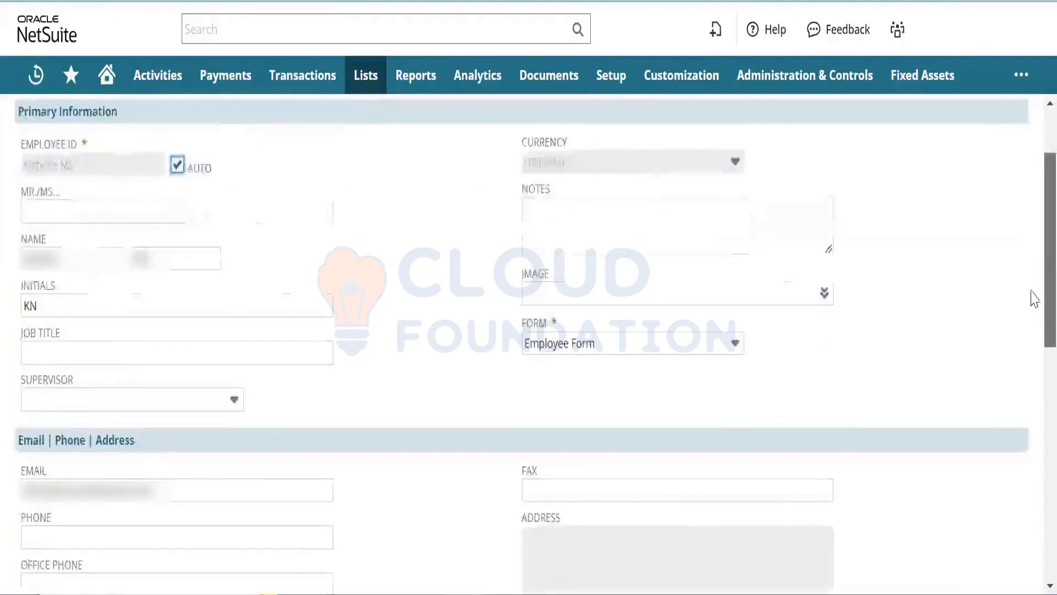
pyautogui.scroll(-6, 1032, 341)
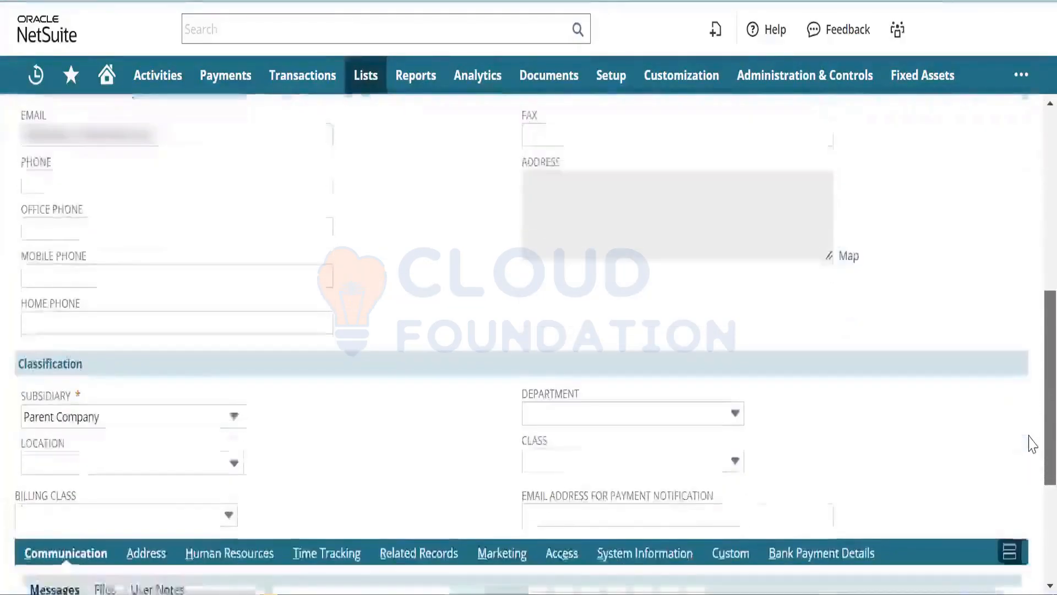
pyautogui.scroll(-3, 1032, 443)
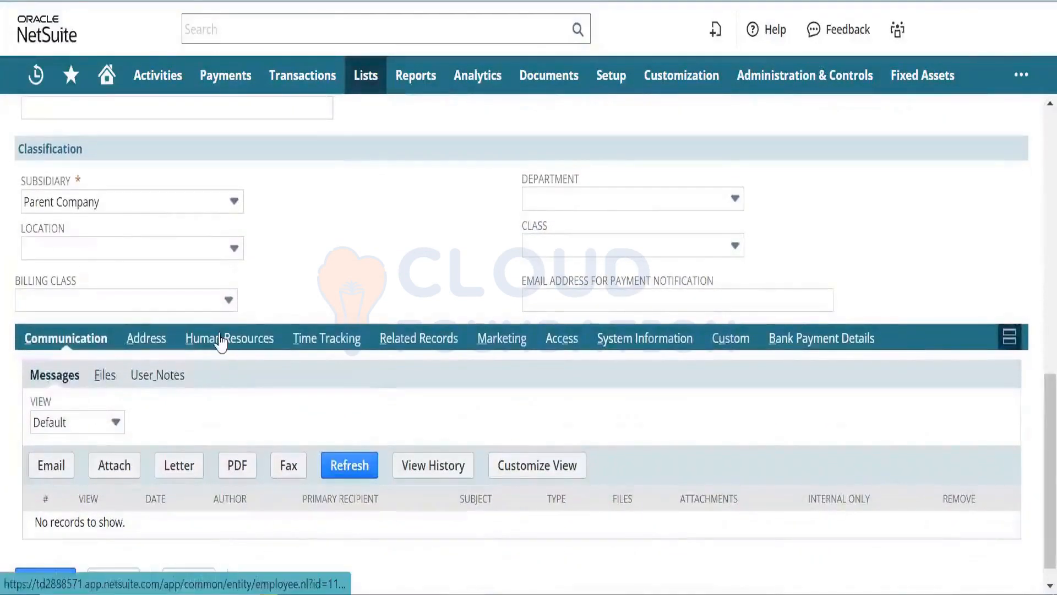
pyautogui.click(221, 343)
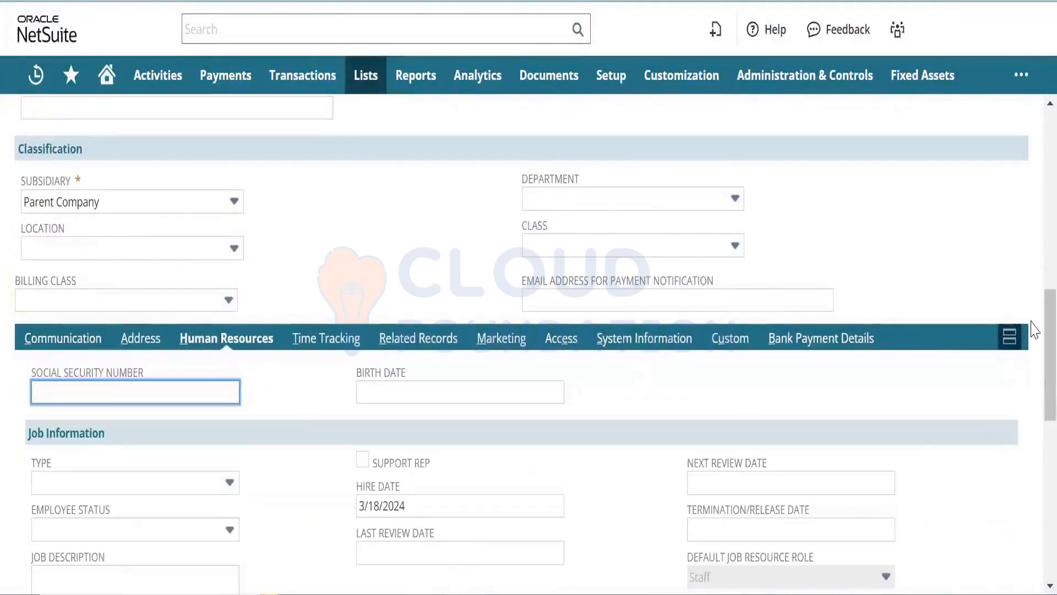
# - Tick Project Resource and Support Rep on the employee and save the record
pyautogui.scroll(-4, 1032, 352)
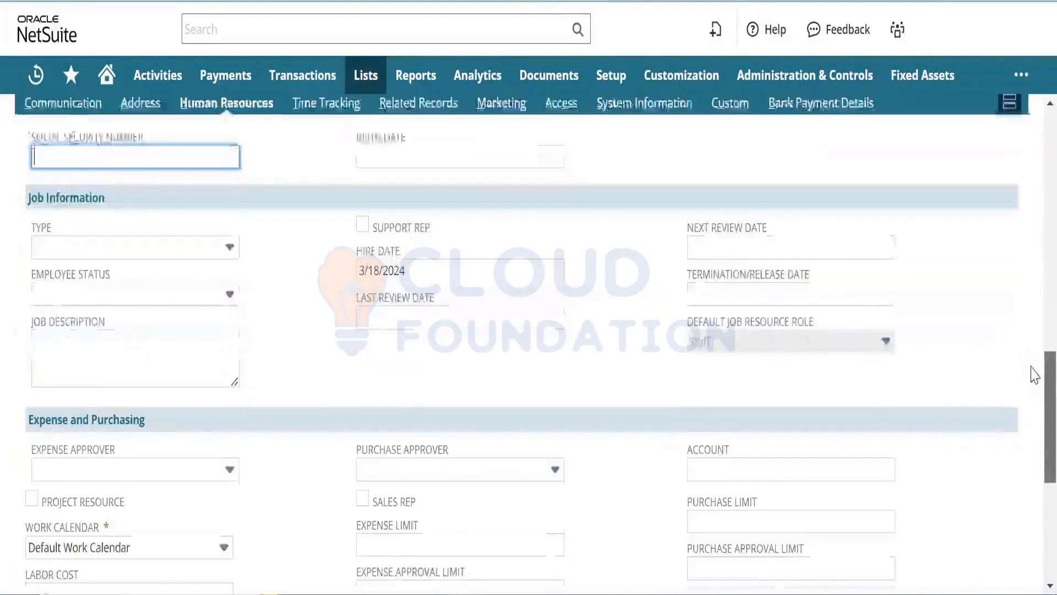
pyautogui.scroll(-2, 1033, 385)
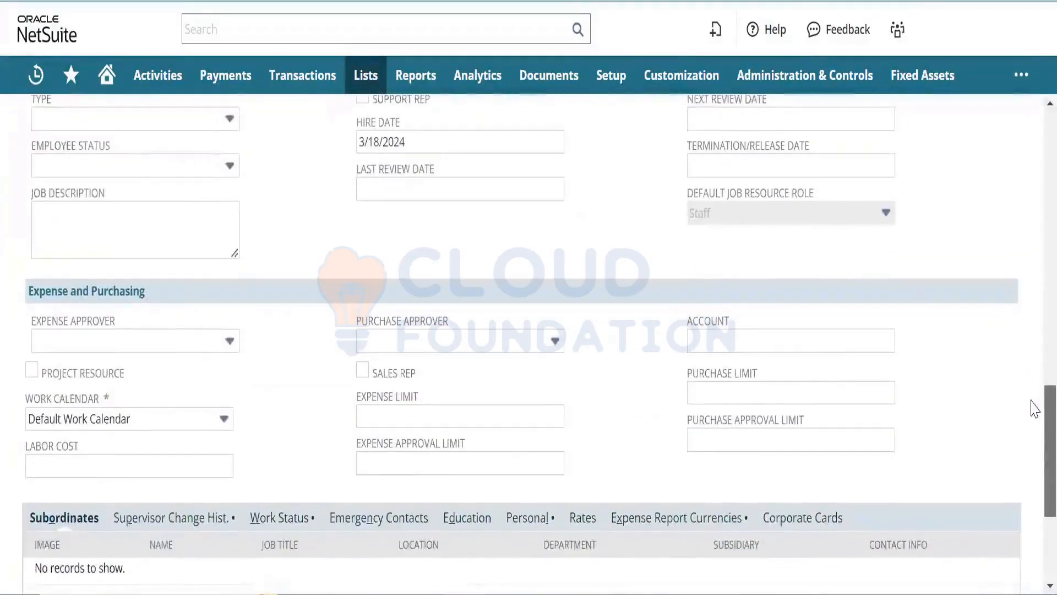
pyautogui.scroll(-1, 1033, 408)
pyautogui.scroll(5, 1031, 349)
pyautogui.scroll(-1, 1032, 394)
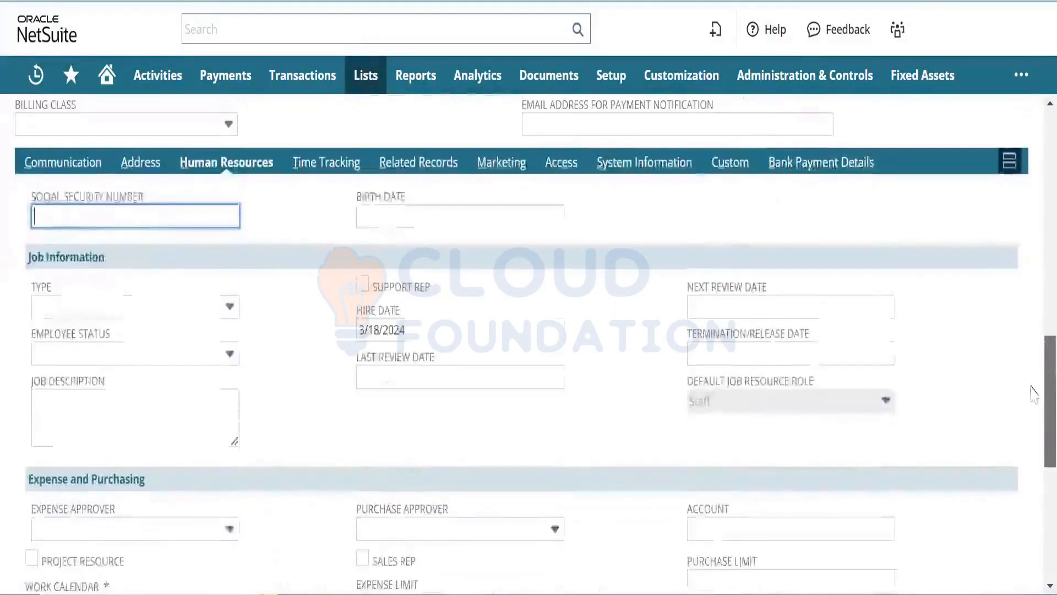
pyautogui.scroll(-4, 1034, 394)
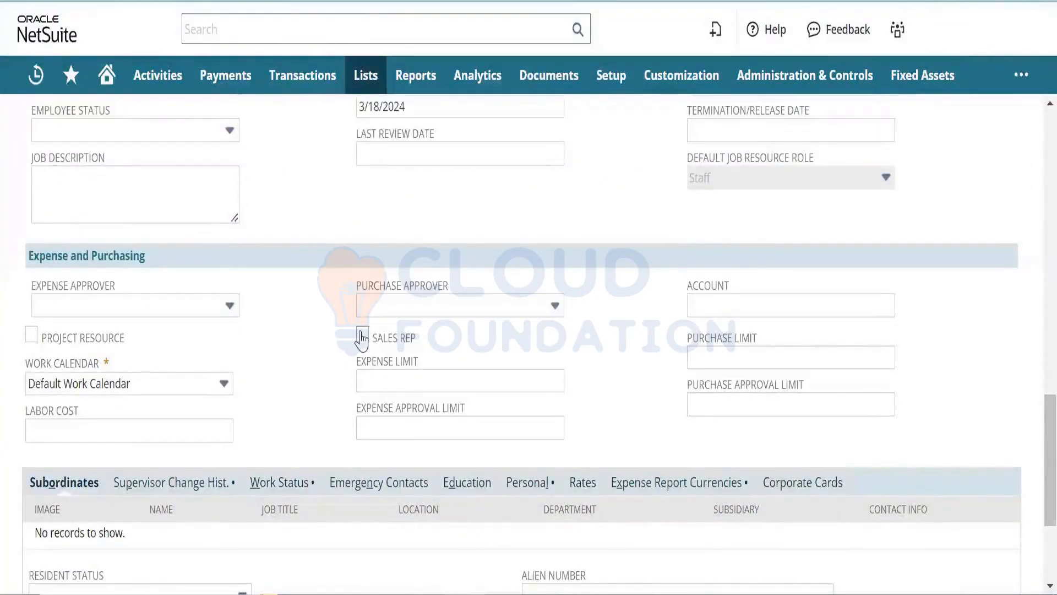
pyautogui.click(32, 337)
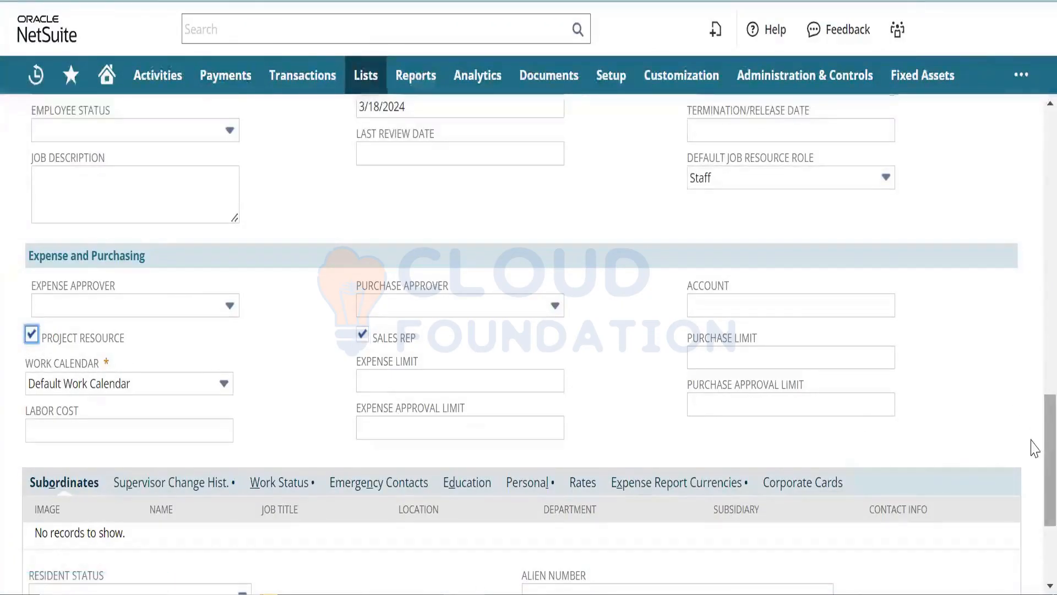
pyautogui.scroll(-3, 1033, 457)
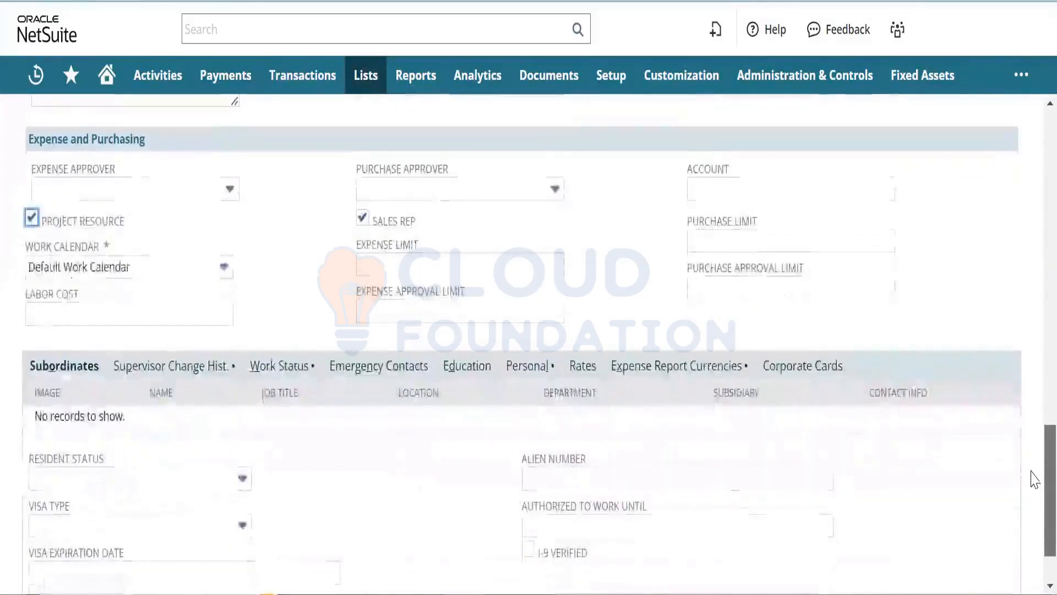
pyautogui.scroll(5, 1033, 474)
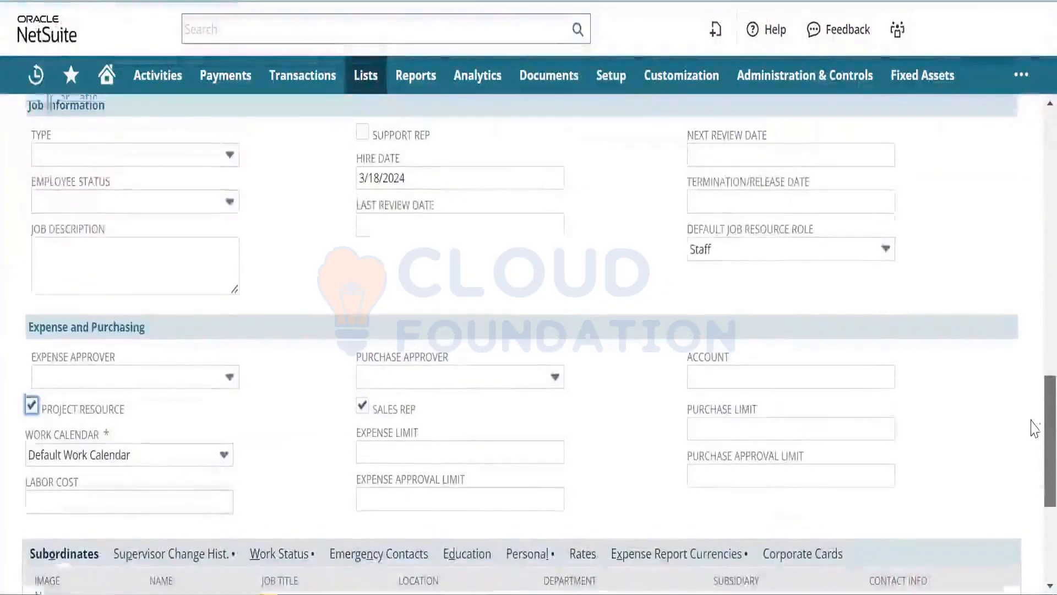
pyautogui.scroll(3, 1035, 429)
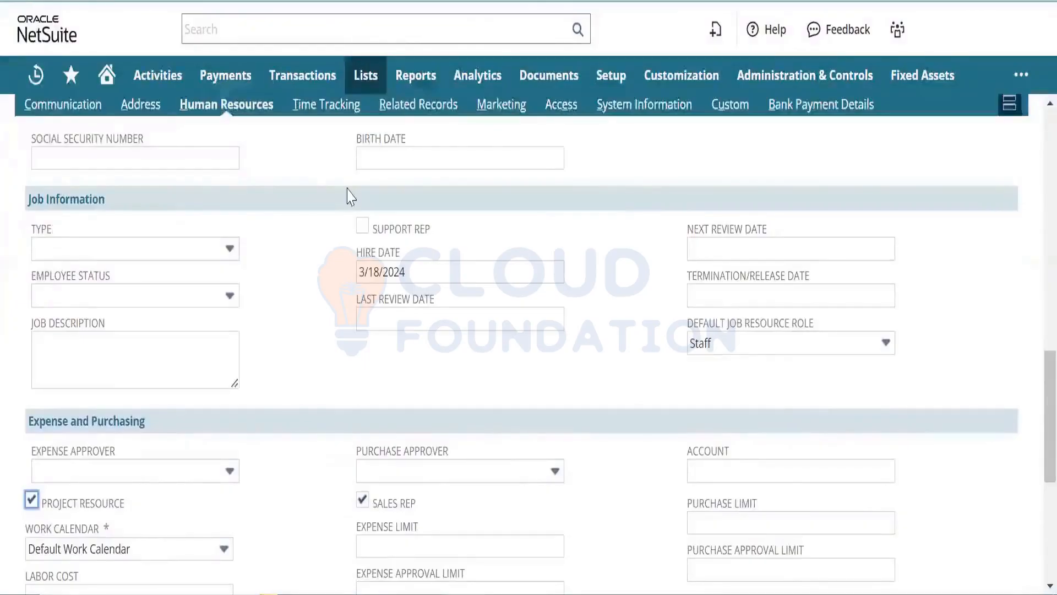
pyautogui.click(363, 226)
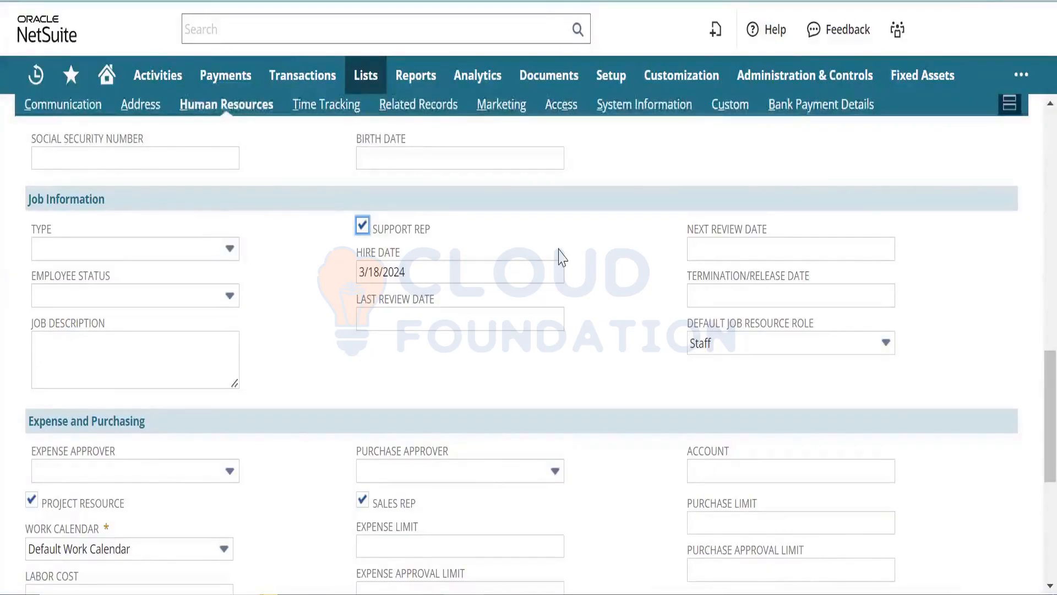
pyautogui.moveTo(1046, 375); pyautogui.dragTo(925, 160)
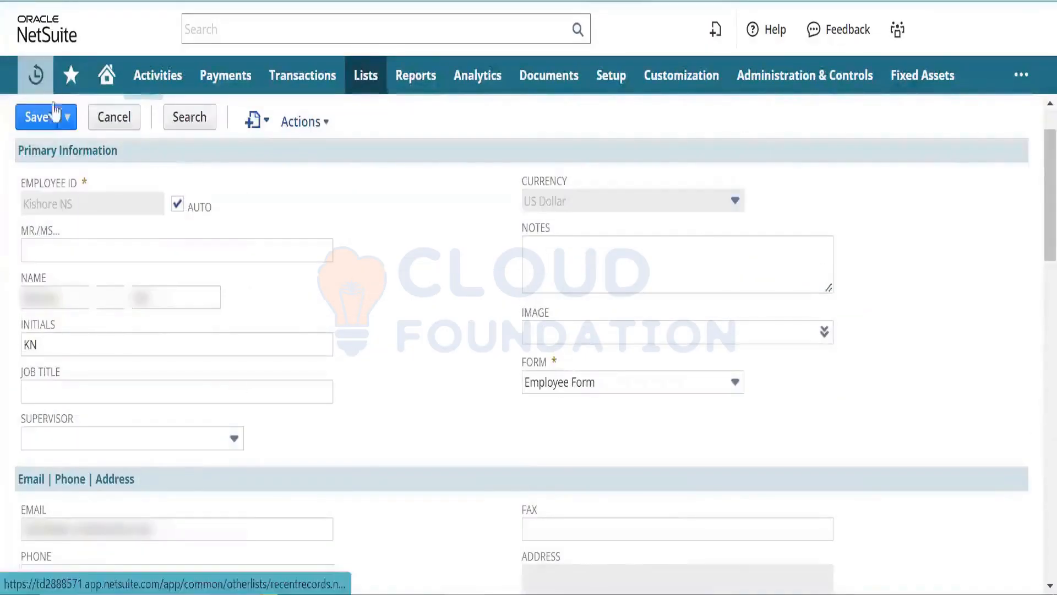
pyautogui.moveTo(36, 74)
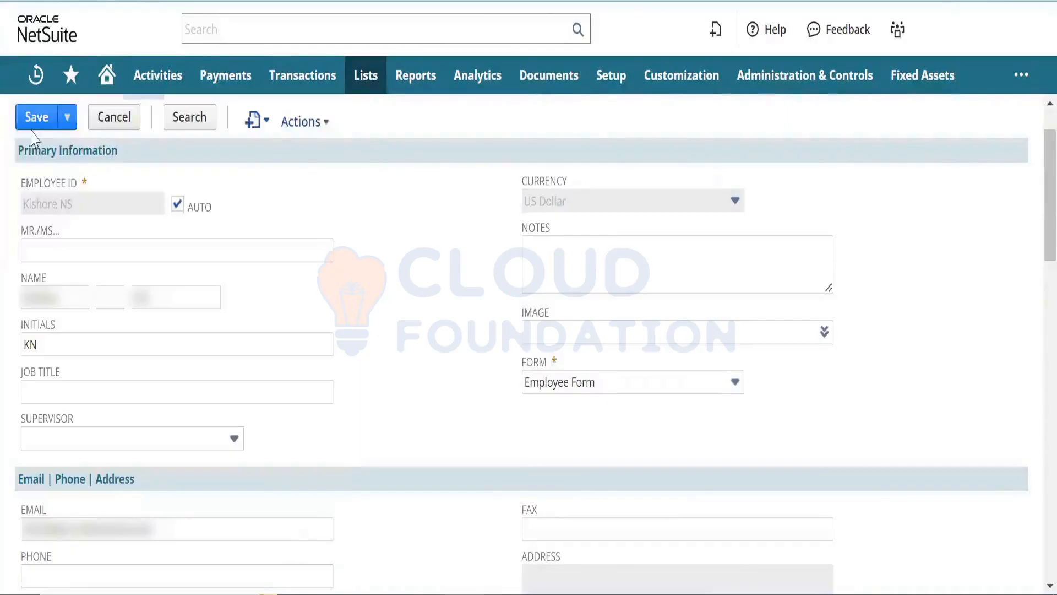
pyautogui.click(37, 125)
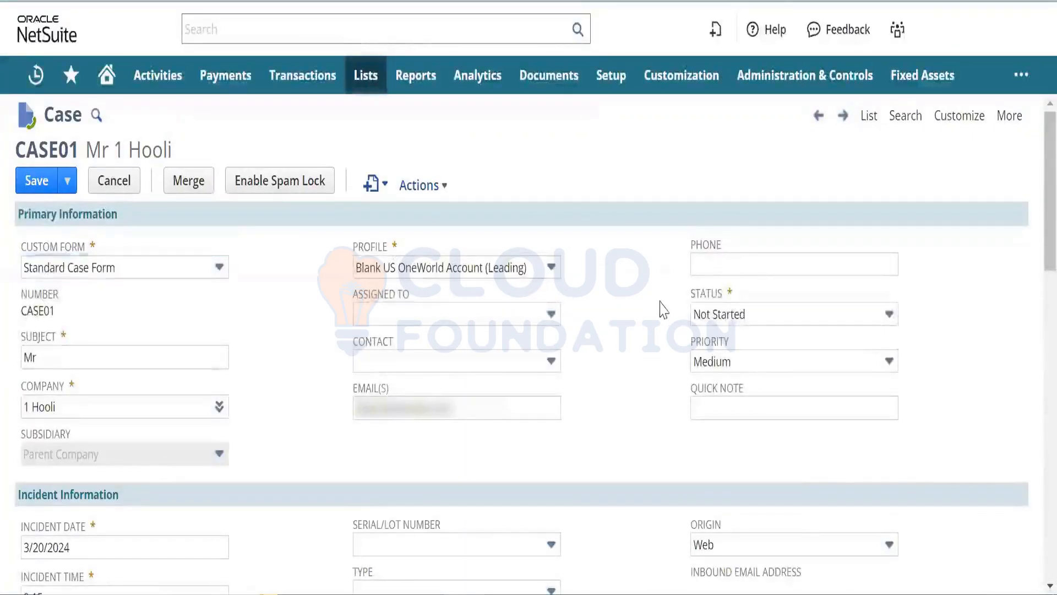
# - Assign CASE01 to the support rep in the Assigned To field
pyautogui.click(505, 320)
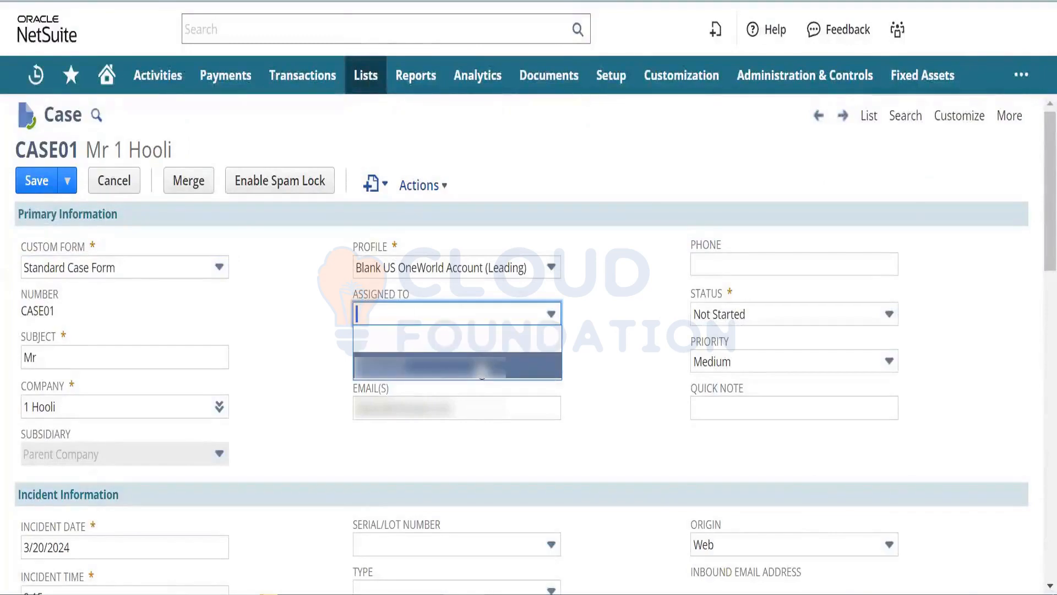
pyautogui.click(483, 366)
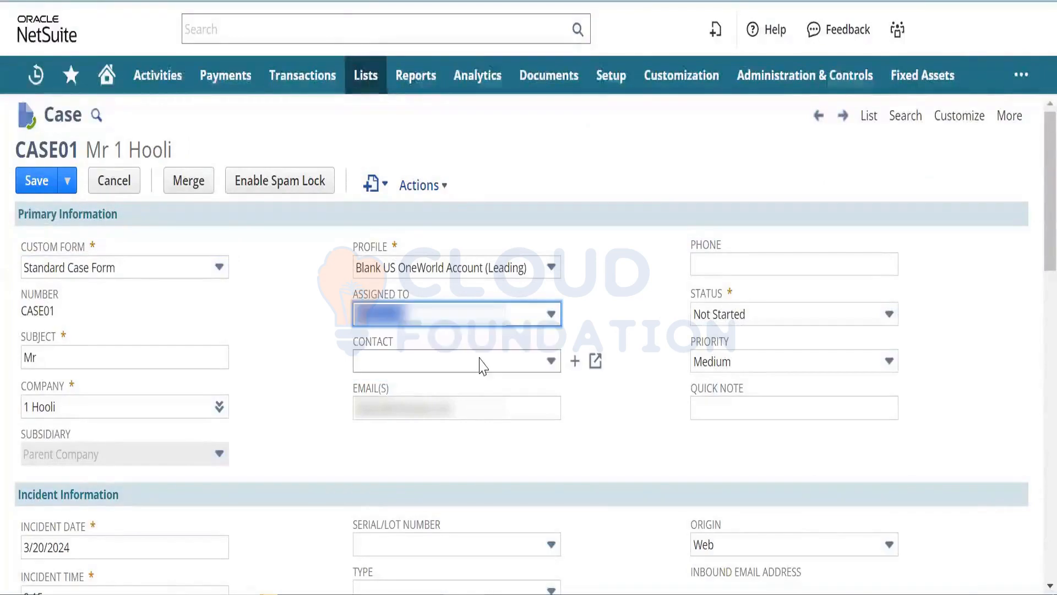
pyautogui.click(339, 367)
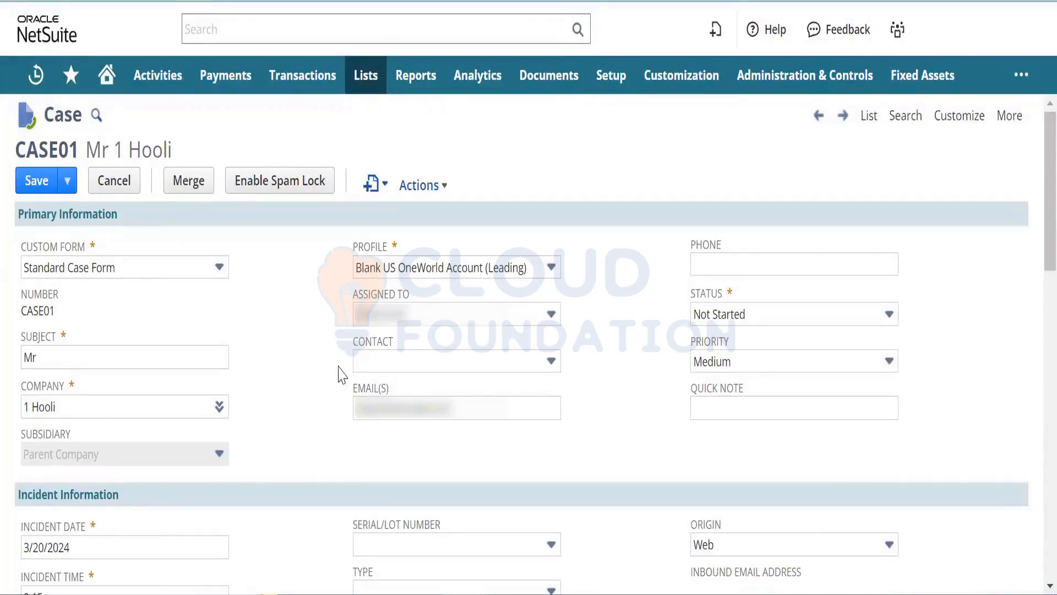
pyautogui.click(47, 190)
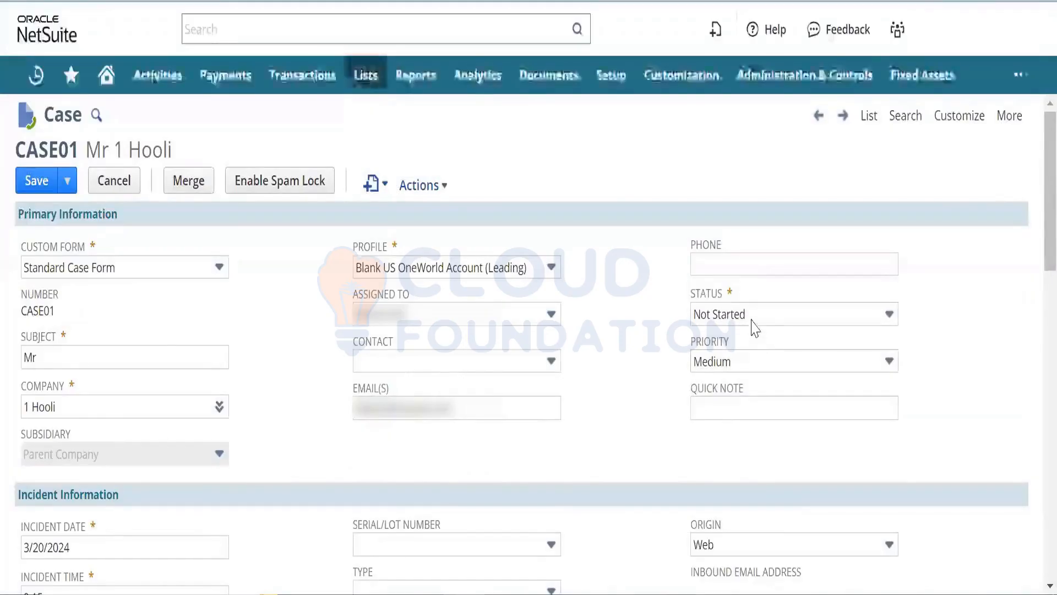
# - Set CASE01's status to In Progress and its priority to High
pyautogui.click(754, 318)
pyautogui.click(745, 391)
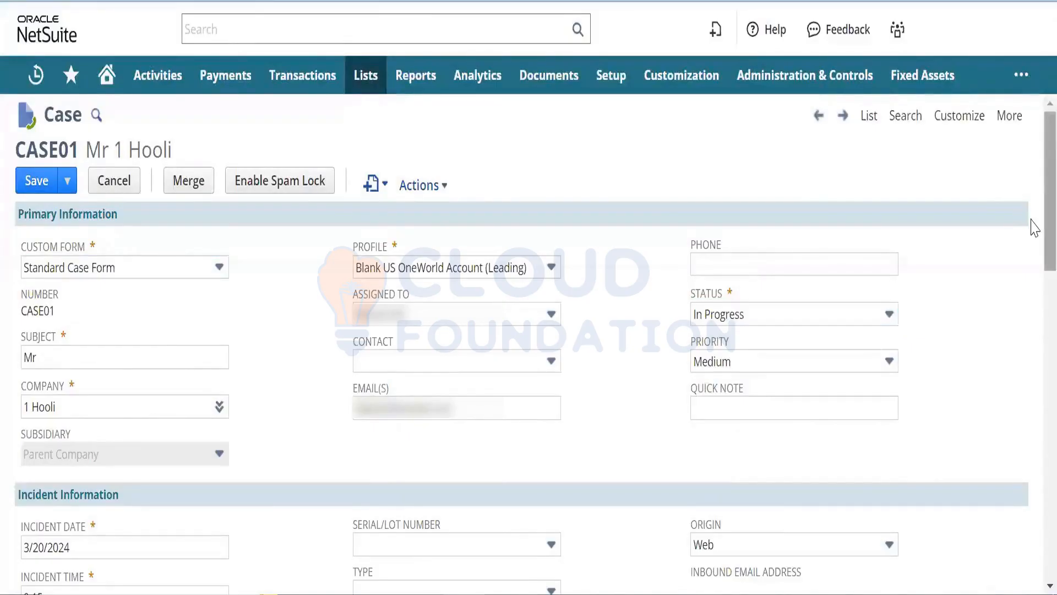
pyautogui.scroll(-2, 1033, 232)
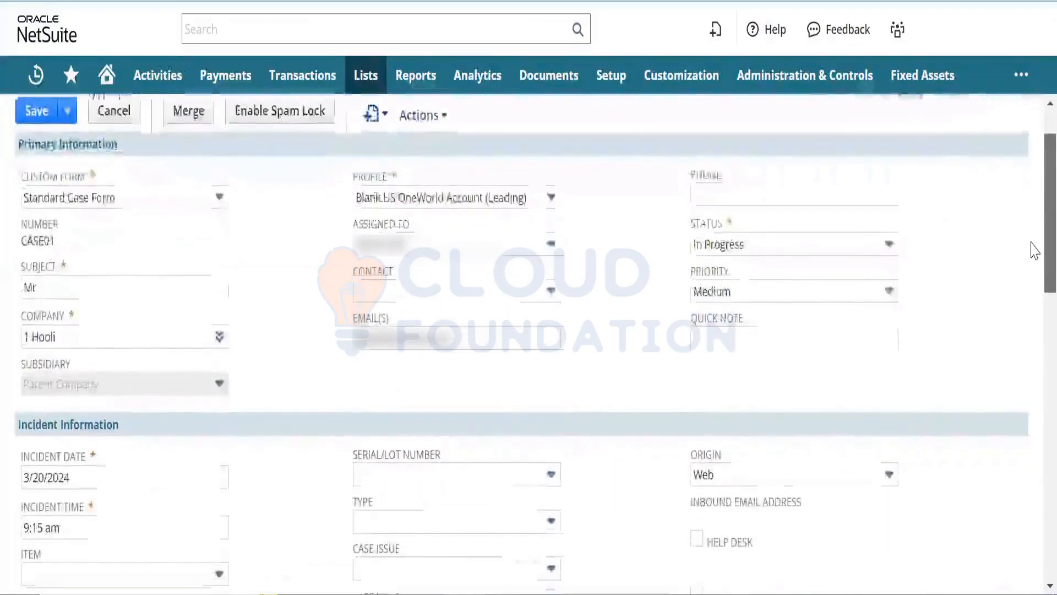
pyautogui.scroll(-1, 1035, 255)
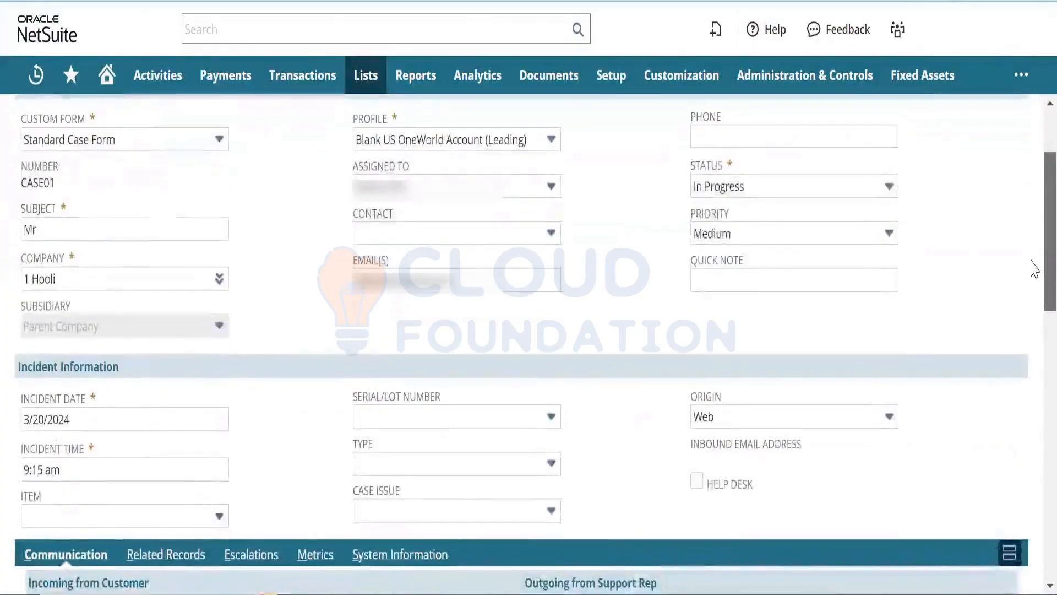
pyautogui.scroll(1, 1035, 260)
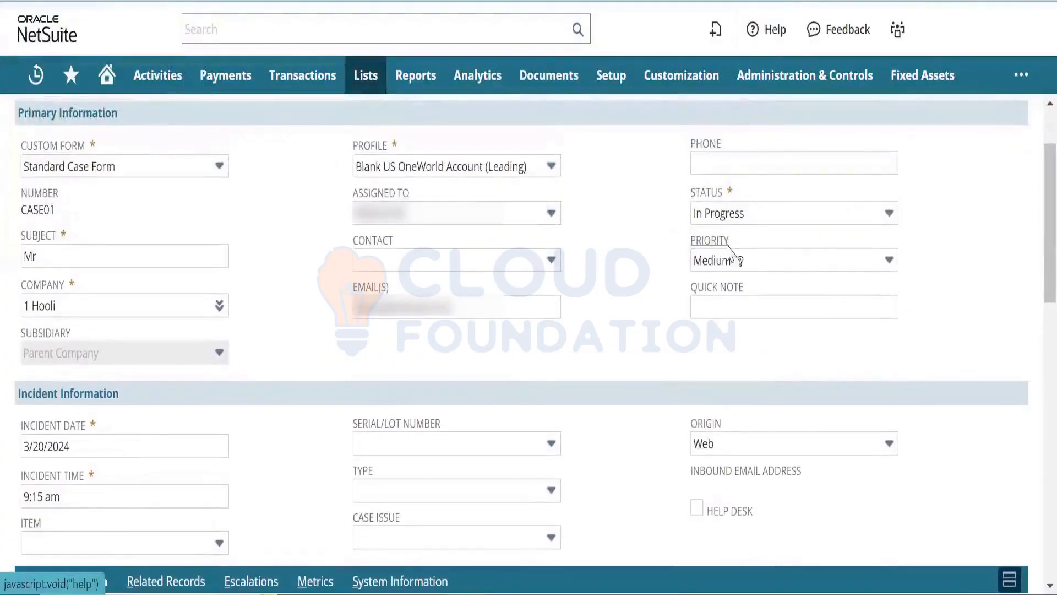
pyautogui.click(741, 262)
pyautogui.click(733, 308)
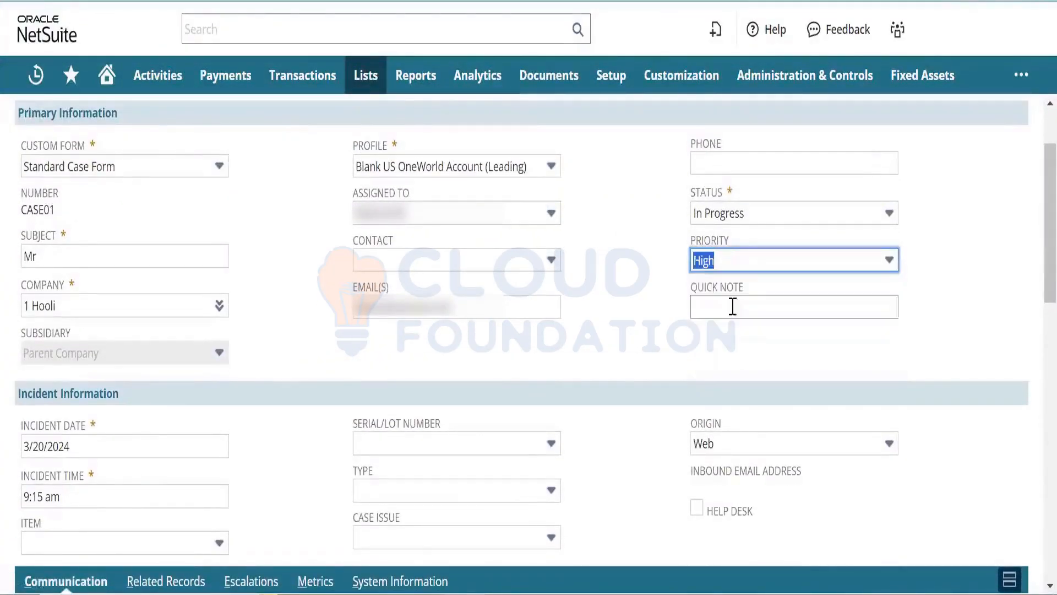
pyautogui.click(638, 284)
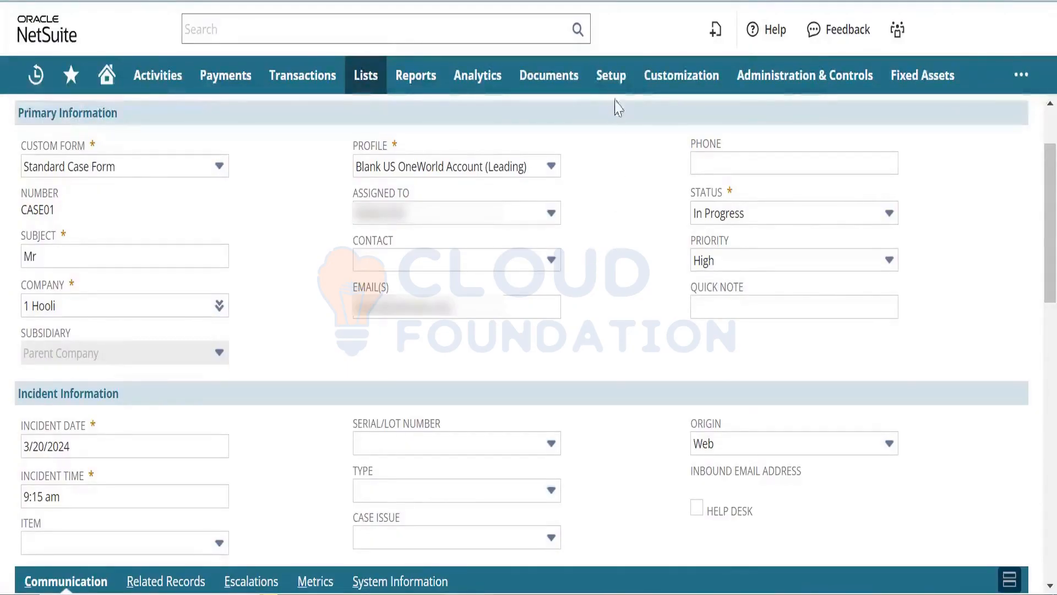
# - From Setup > Support, open the Case Statuses and Case Priorities lists in new tabs
pyautogui.moveTo(614, 80)
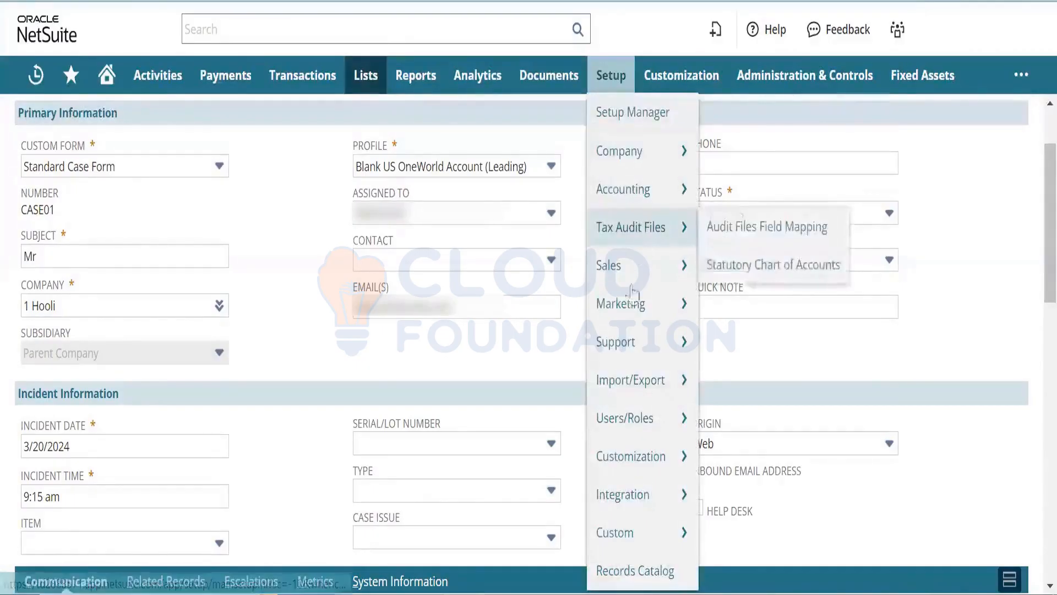
pyautogui.moveTo(631, 342)
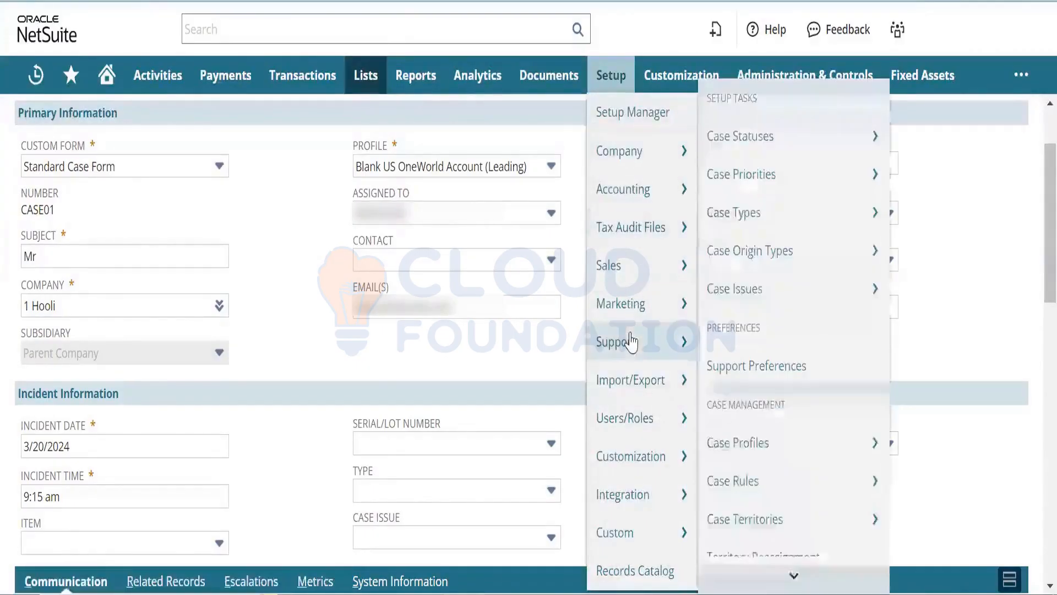
pyautogui.moveTo(743, 138)
pyautogui.rightClick(778, 147)
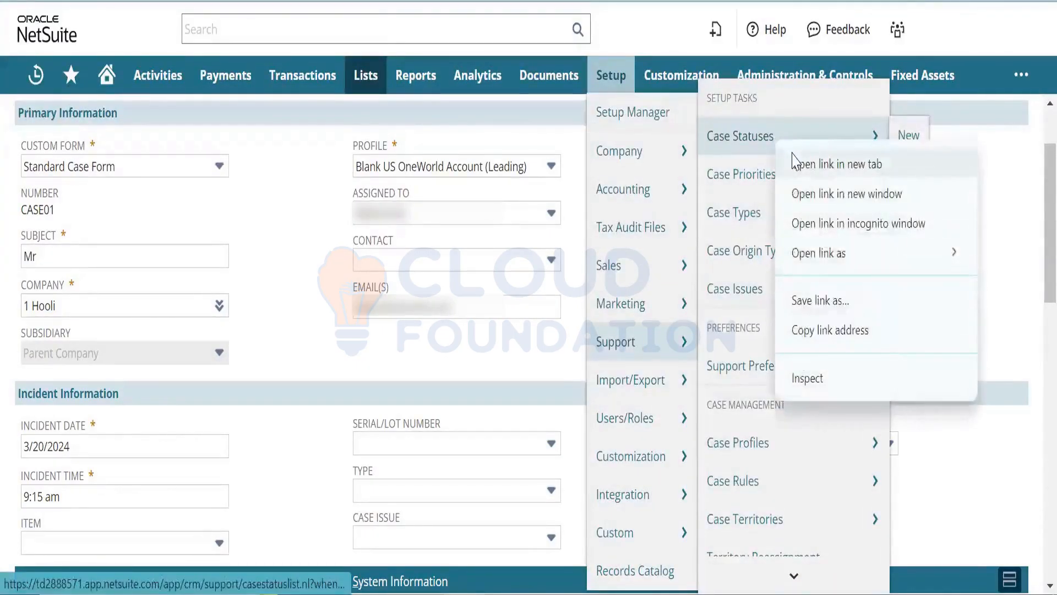
pyautogui.press('Escape')
pyautogui.rightClick(778, 183)
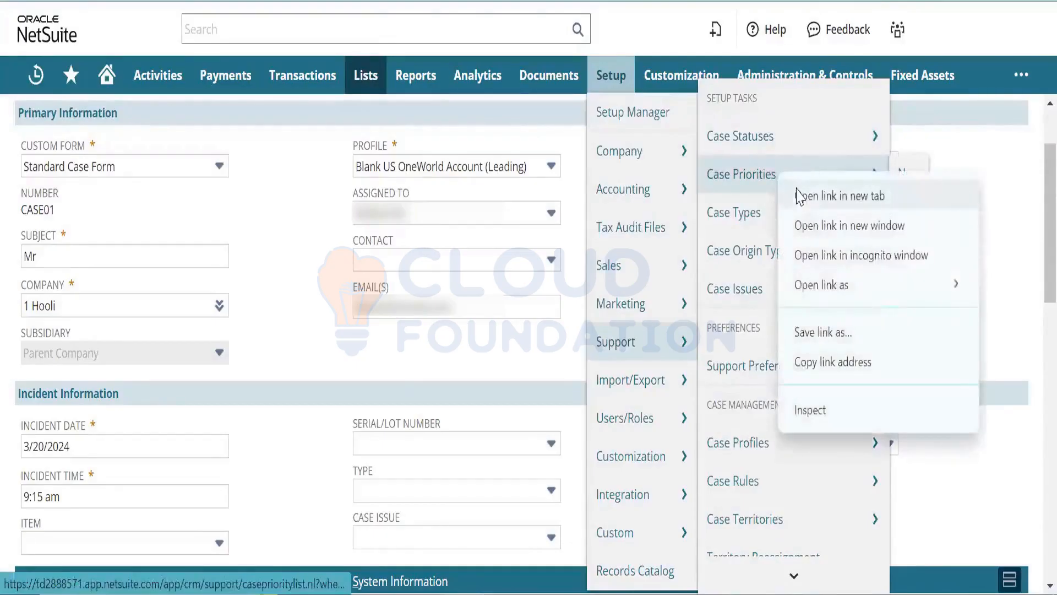
pyautogui.press('Escape')
# - Open the Case Types, Case Origin Types and Case Issues lists in new tabs
pyautogui.rightClick(796, 223)
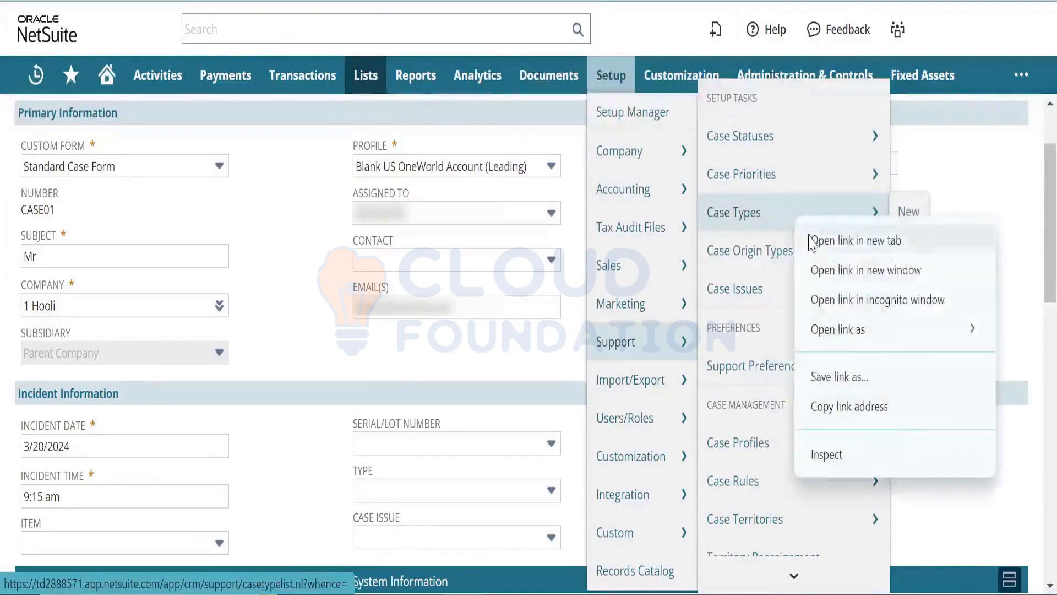
pyautogui.press('Escape')
pyautogui.rightClick(799, 279)
pyautogui.press('Escape')
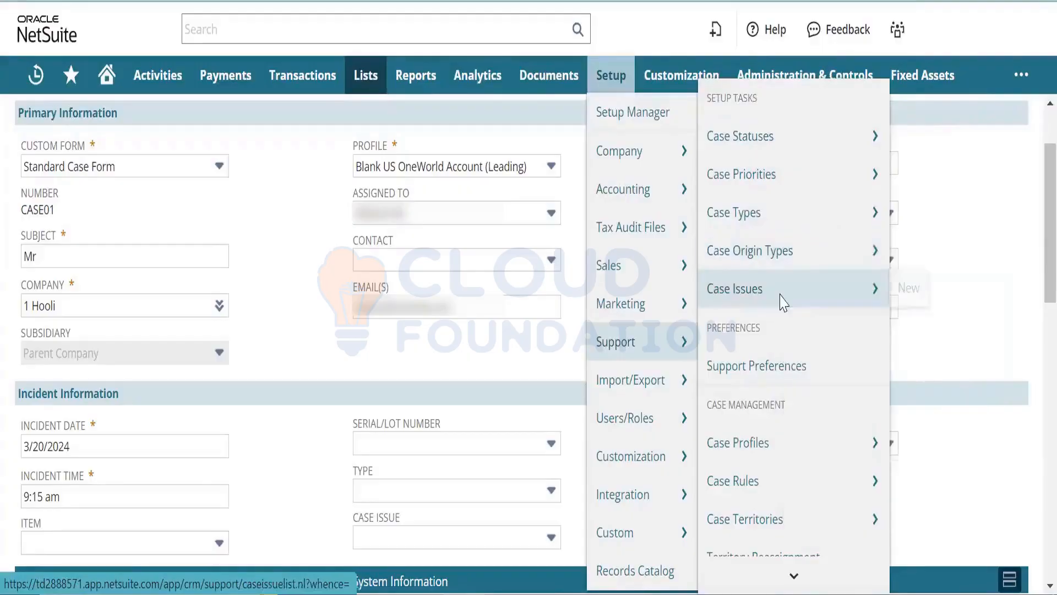
pyautogui.rightClick(786, 298)
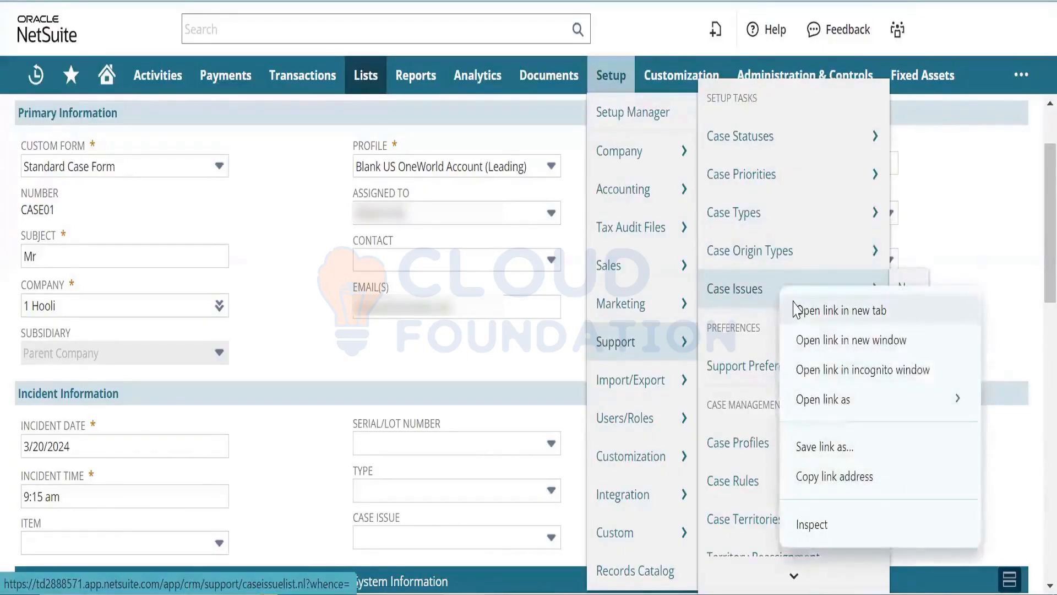
pyautogui.click(797, 310)
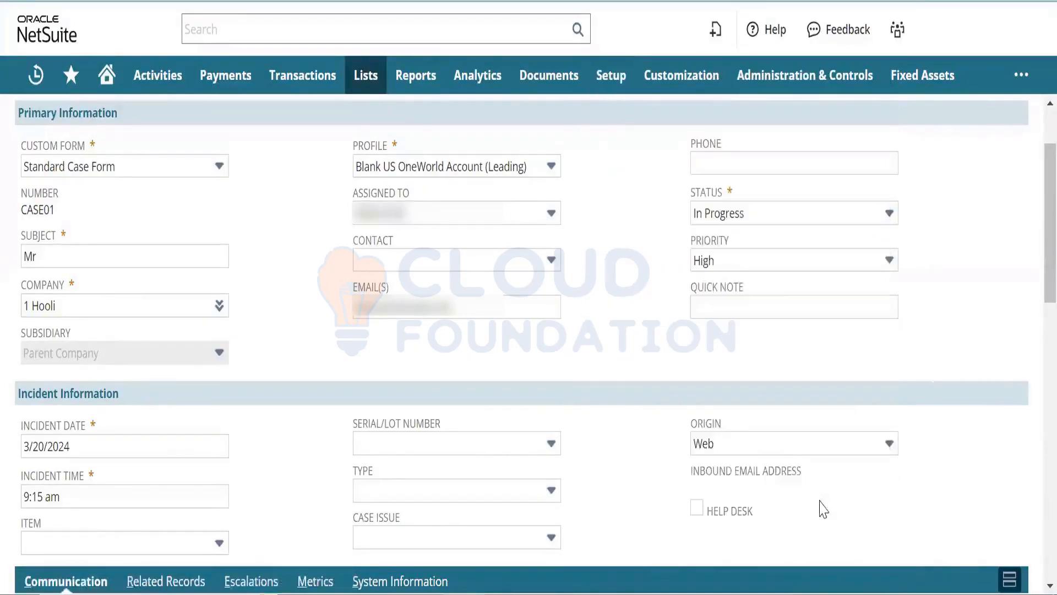
# - Check the origin options, set CASE01's type to Concern, and inspect the empty Case Issue list
pyautogui.click(761, 440)
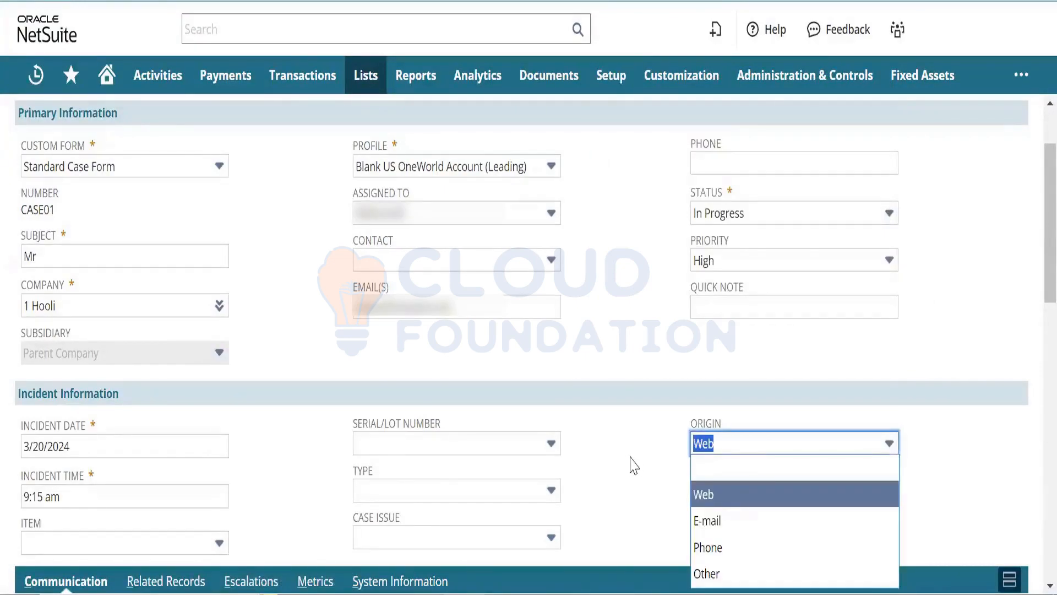
pyautogui.click(545, 490)
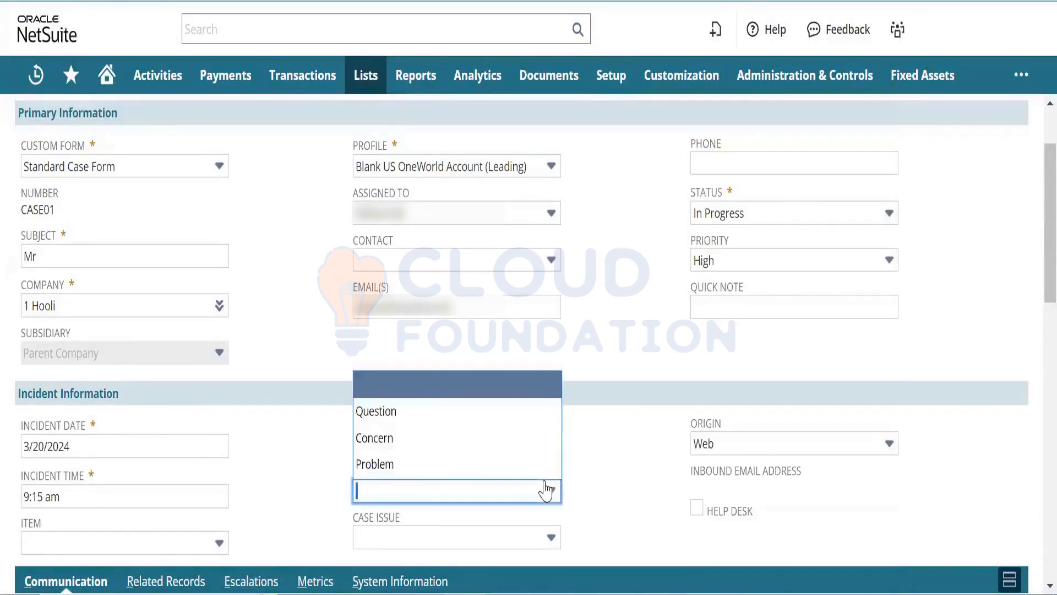
pyautogui.click(507, 438)
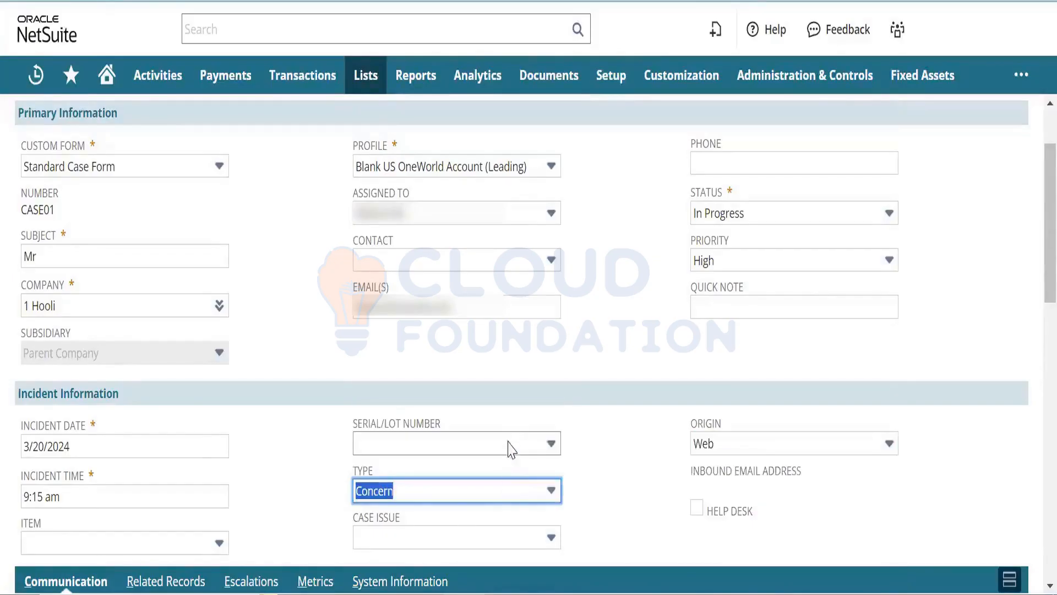
pyautogui.click(501, 536)
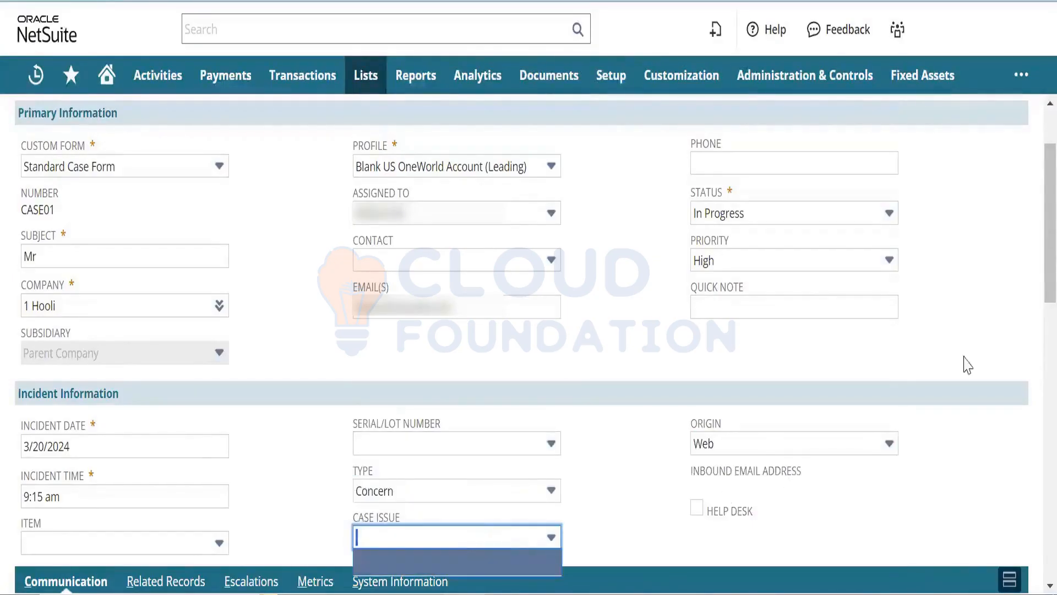
pyautogui.scroll(-3, 1034, 295)
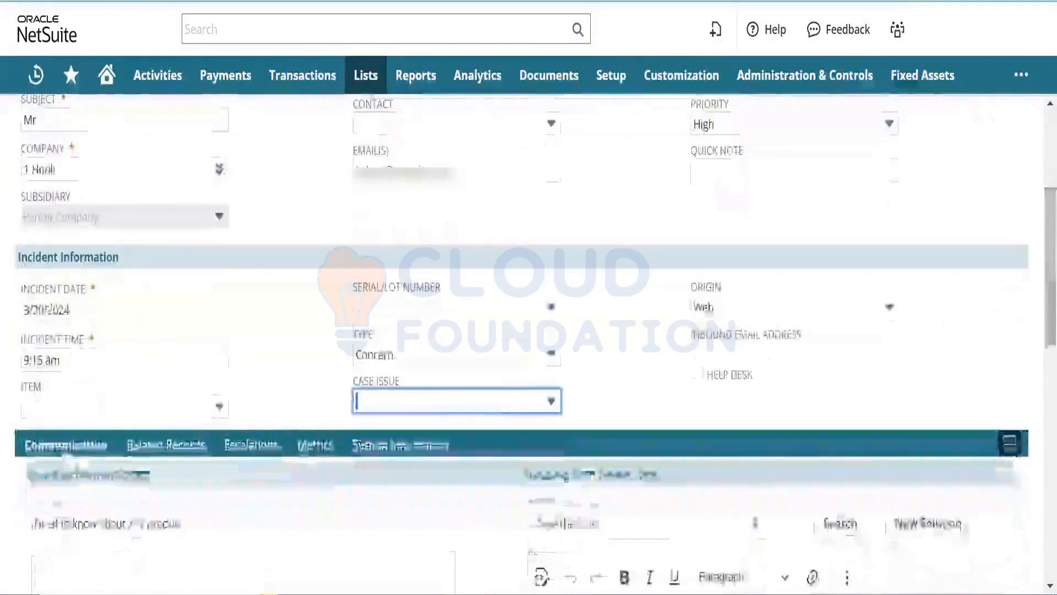
pyautogui.click(492, 408)
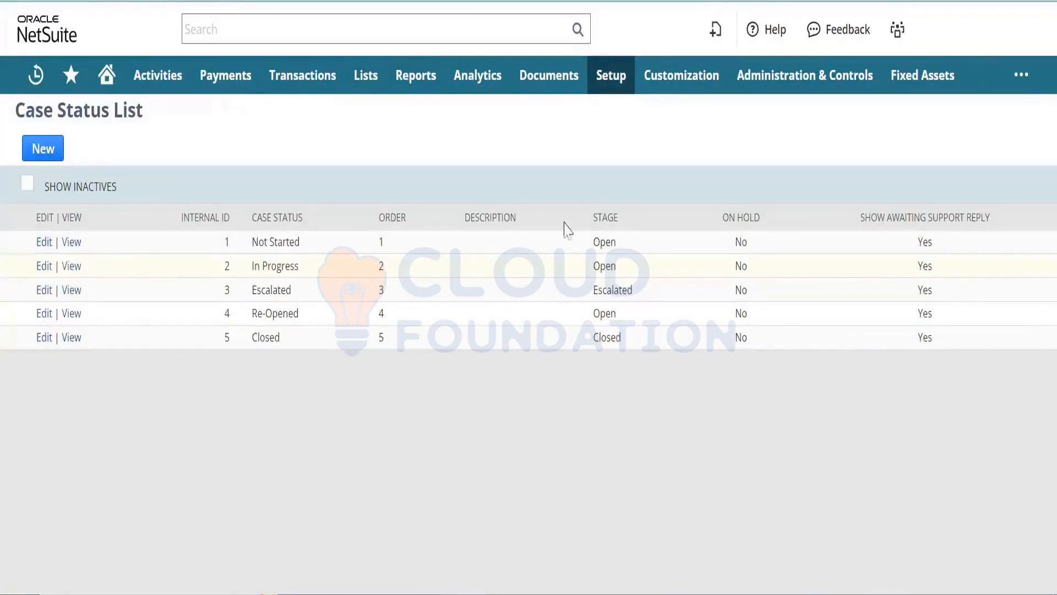
pyautogui.doubleClick(602, 241)
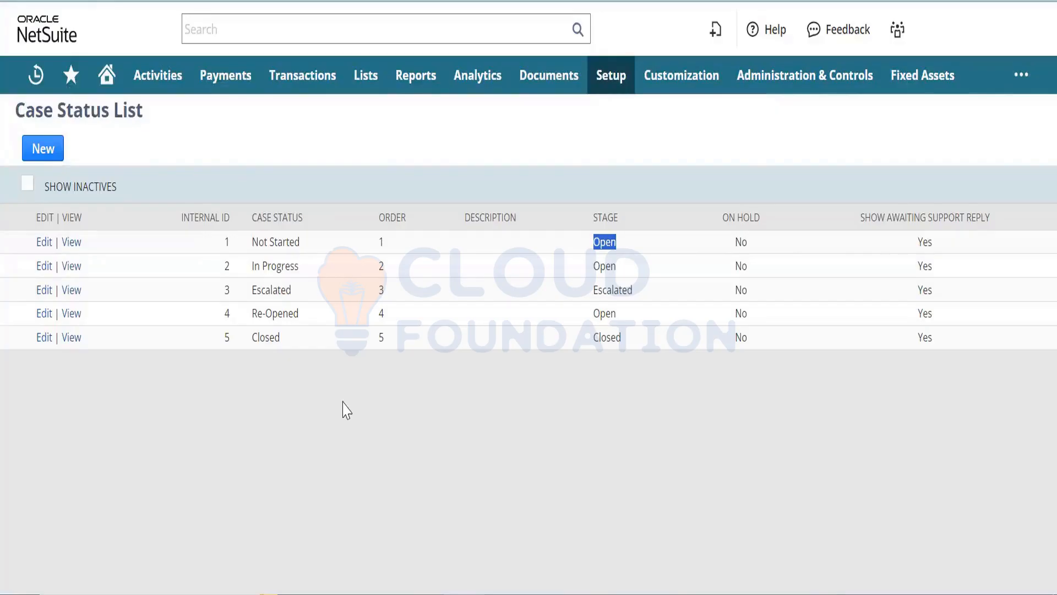
# - Look over the Not Started and In Progress entries in the Case Status List, then begin a new status
pyautogui.tripleClick(279, 240)
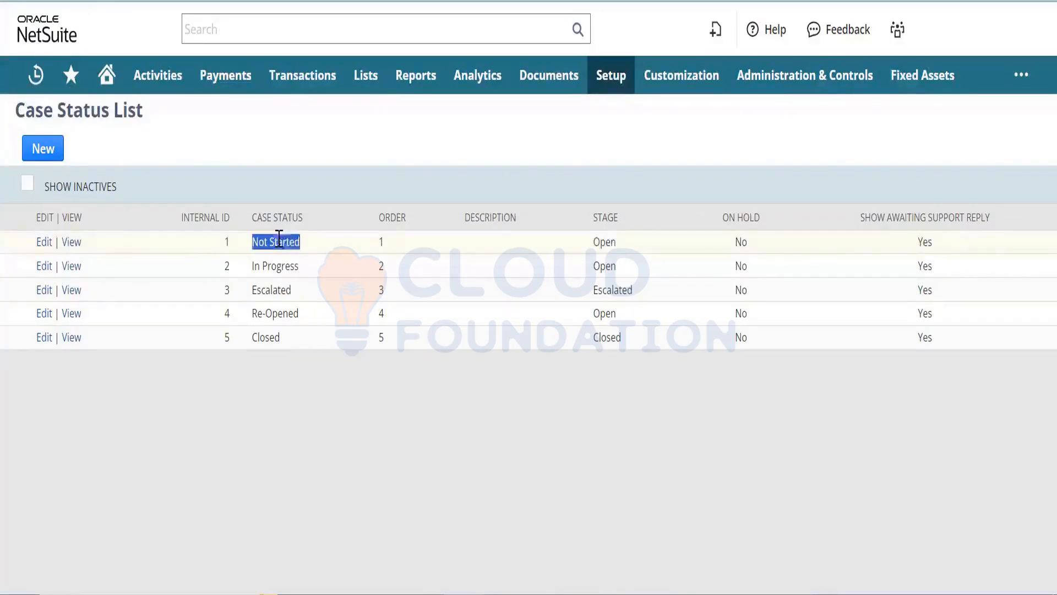
pyautogui.tripleClick(266, 261)
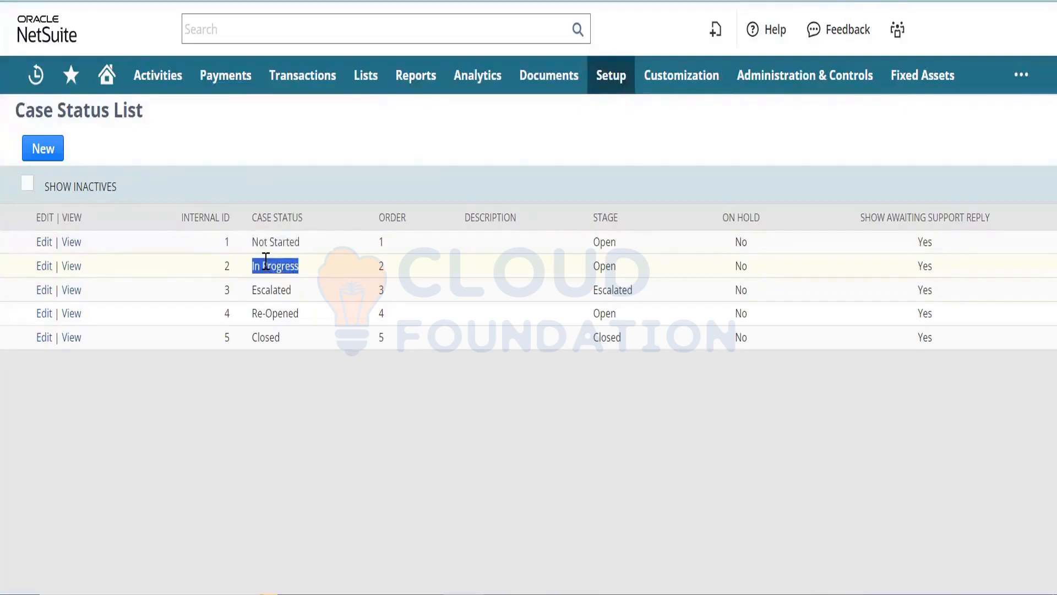
pyautogui.click(387, 266)
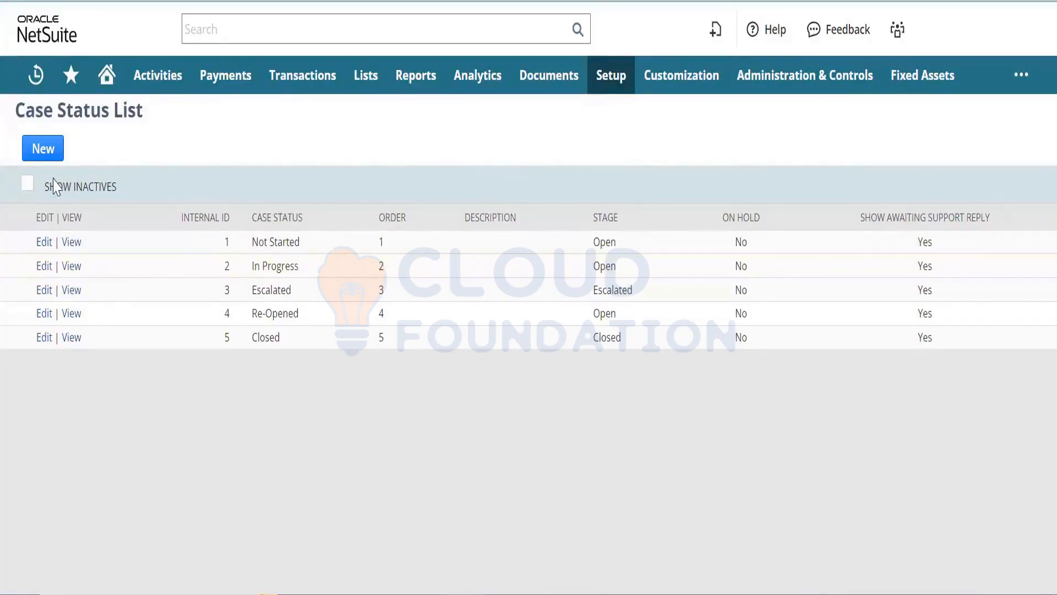
pyautogui.click(47, 157)
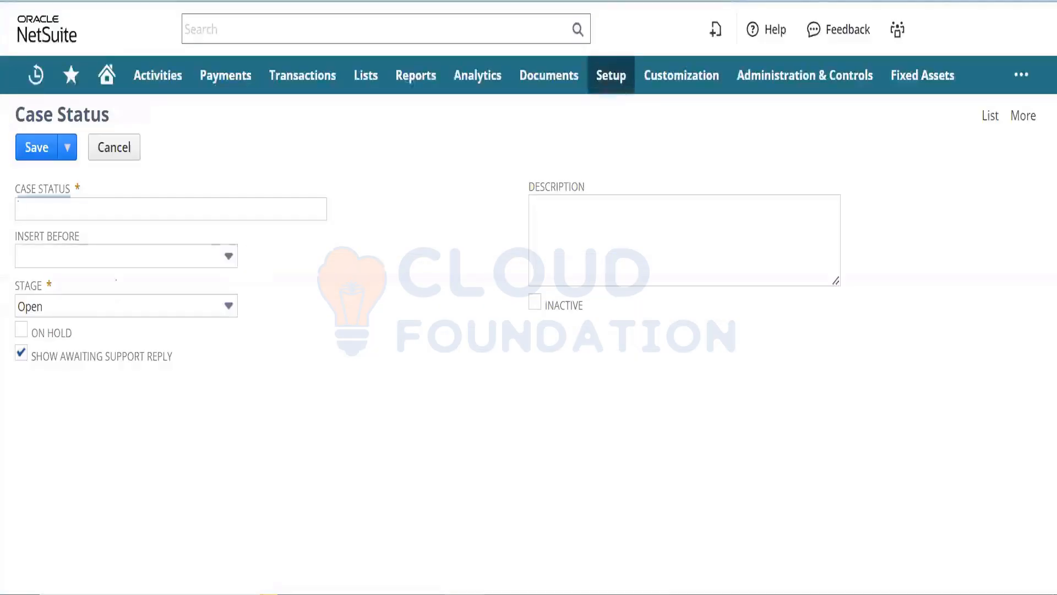
# - Create case status 'Assigned' before 2-In Progress, described 'Case is Assigned to Support Rep', and save it
pyautogui.click(195, 258)
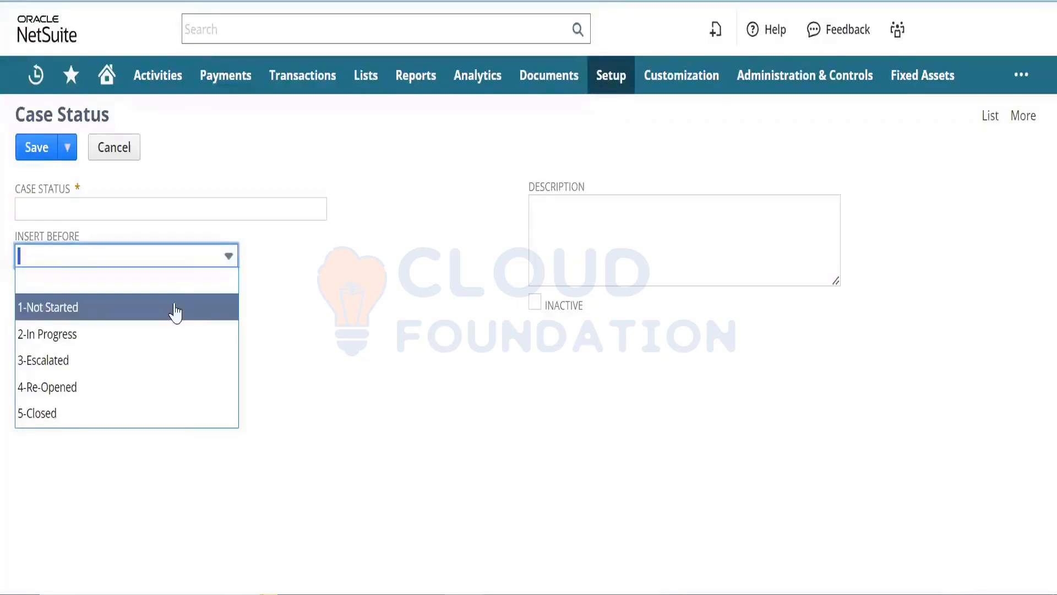
pyautogui.click(171, 336)
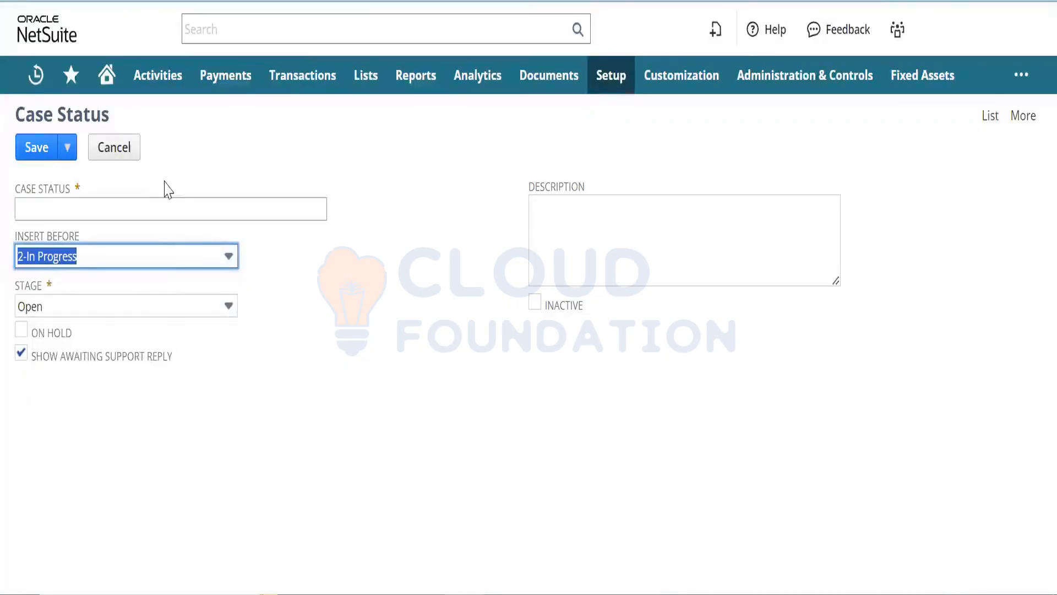
pyautogui.click(165, 209)
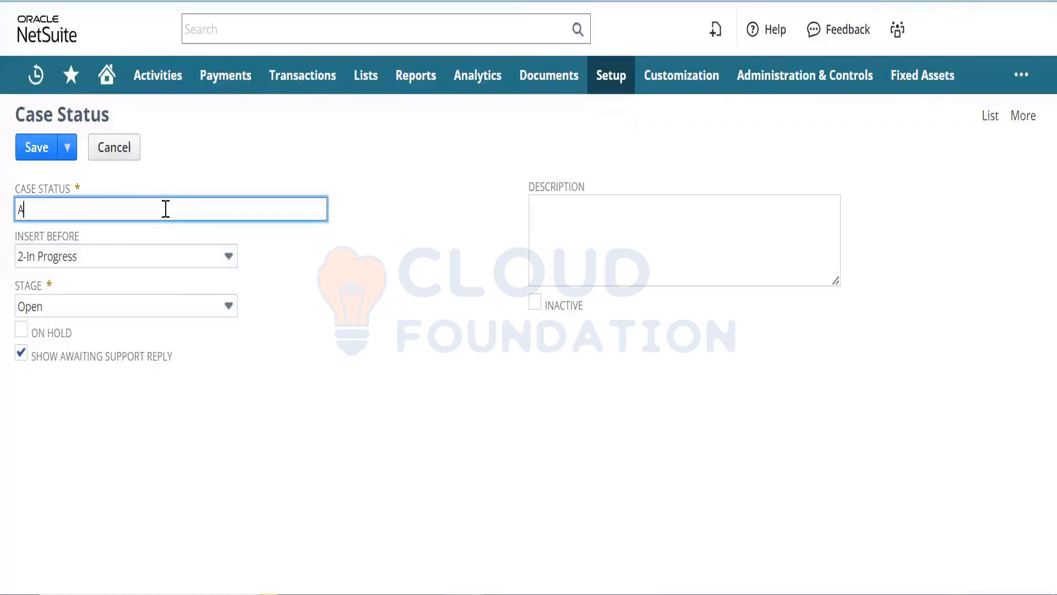
pyautogui.write('Assigned')
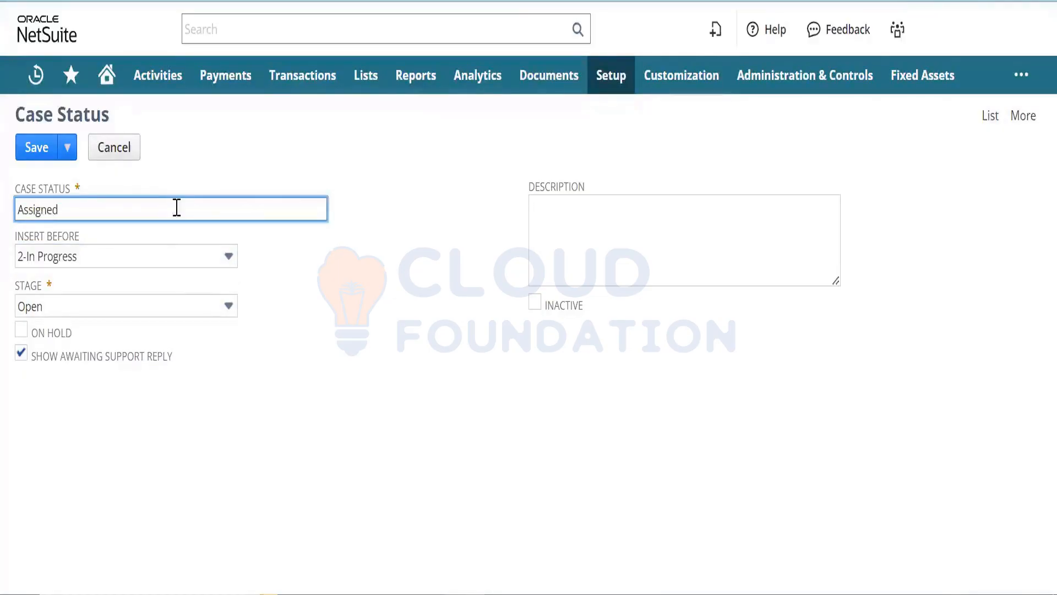
pyautogui.hotkey('ctrl', 'a')
pyautogui.press('Tab')
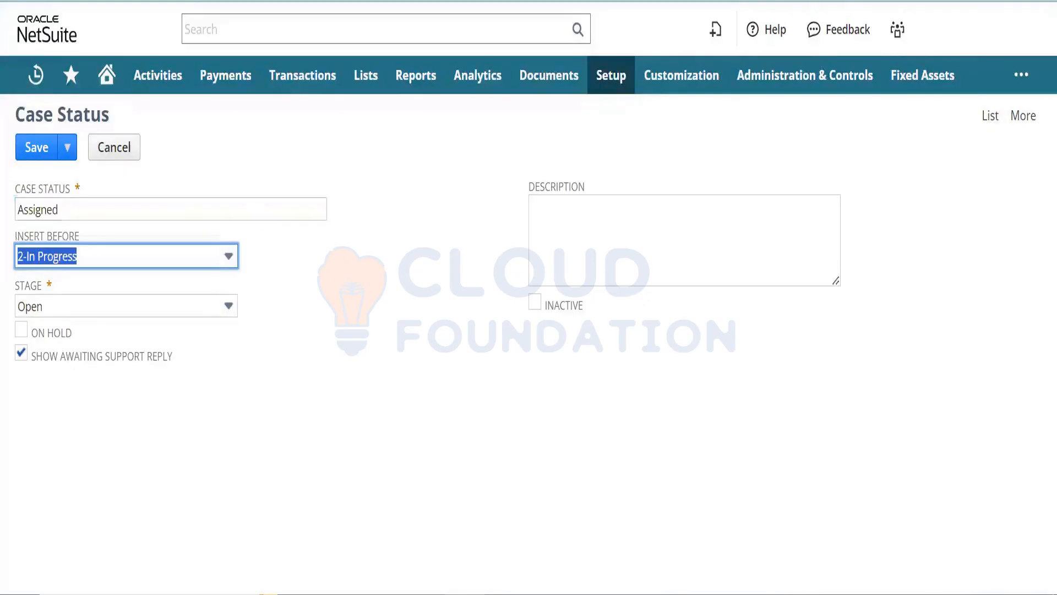
pyautogui.click(533, 205)
pyautogui.write('Case')
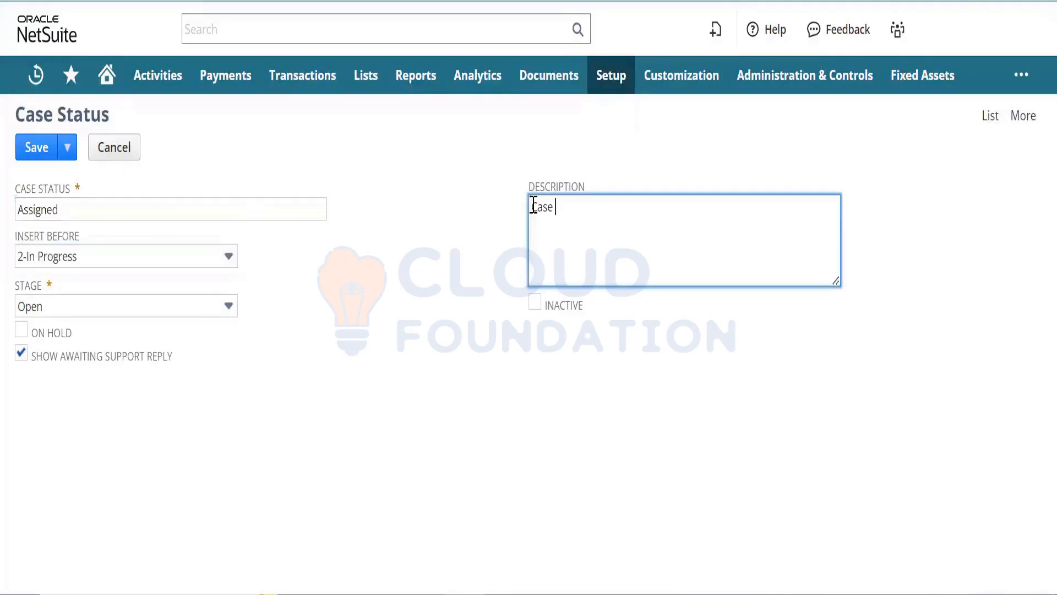
pyautogui.write(' is Assgiend')
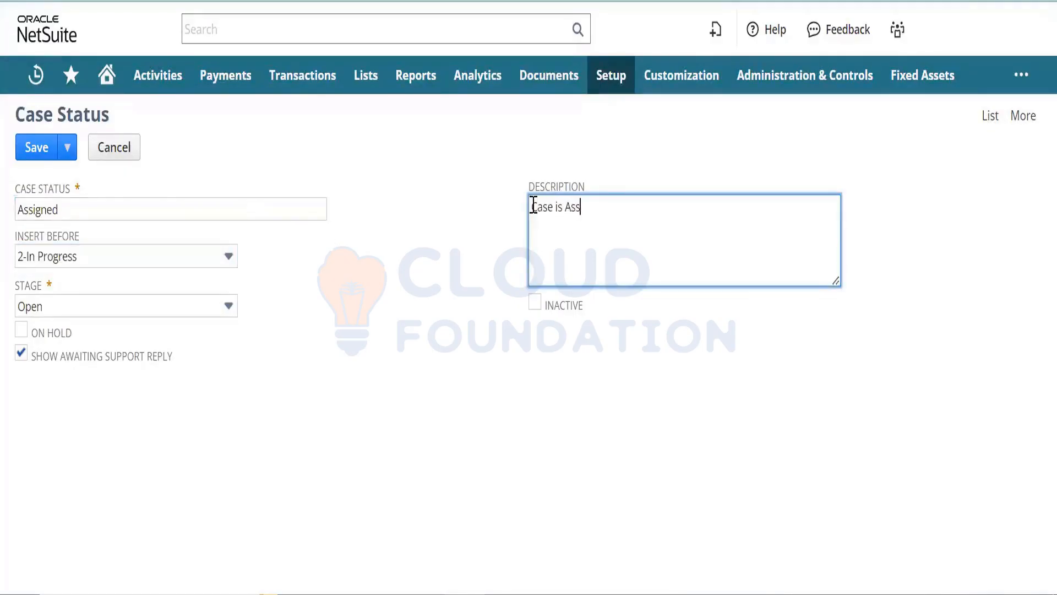
pyautogui.press('BackSpace')
pyautogui.press('BackSpace')
pyautogui.write('igned to Suppor')
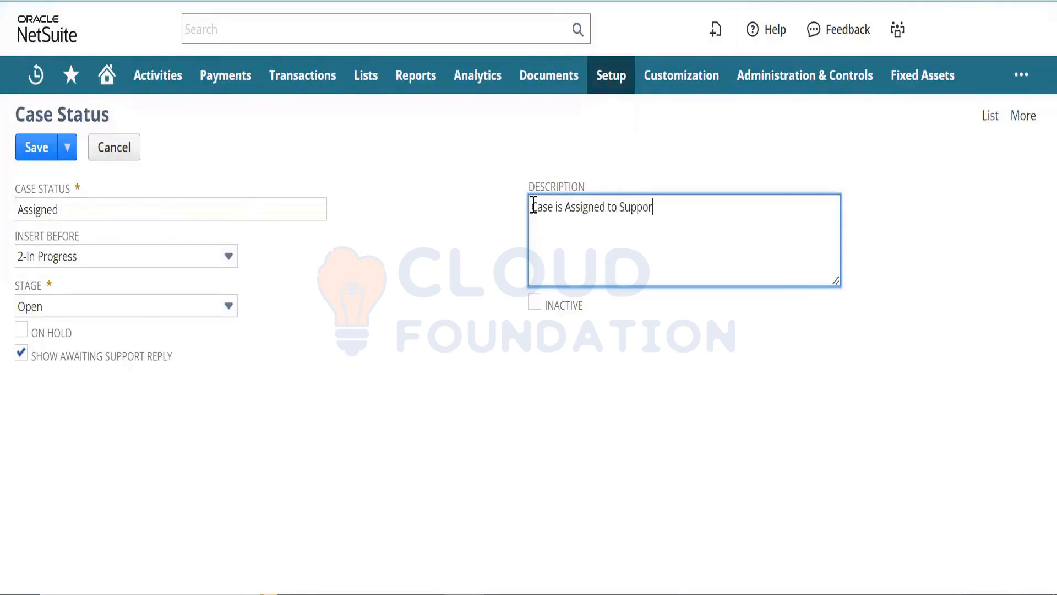
pyautogui.write('t Rep')
pyautogui.click(41, 149)
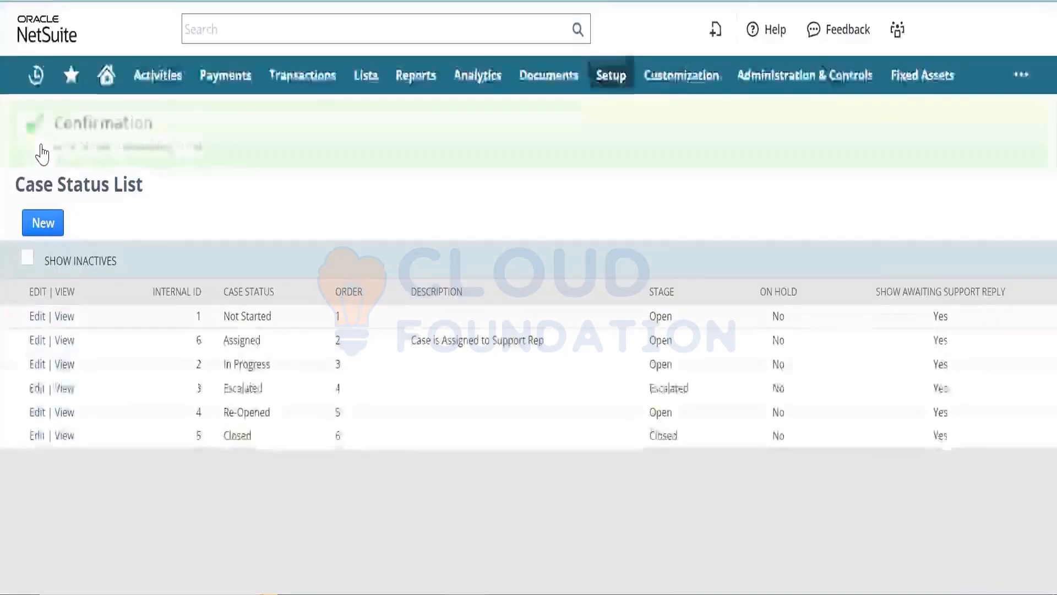
# - Reload the CASE01 case page so the new Assigned status becomes available
pyautogui.tripleClick(464, 342)
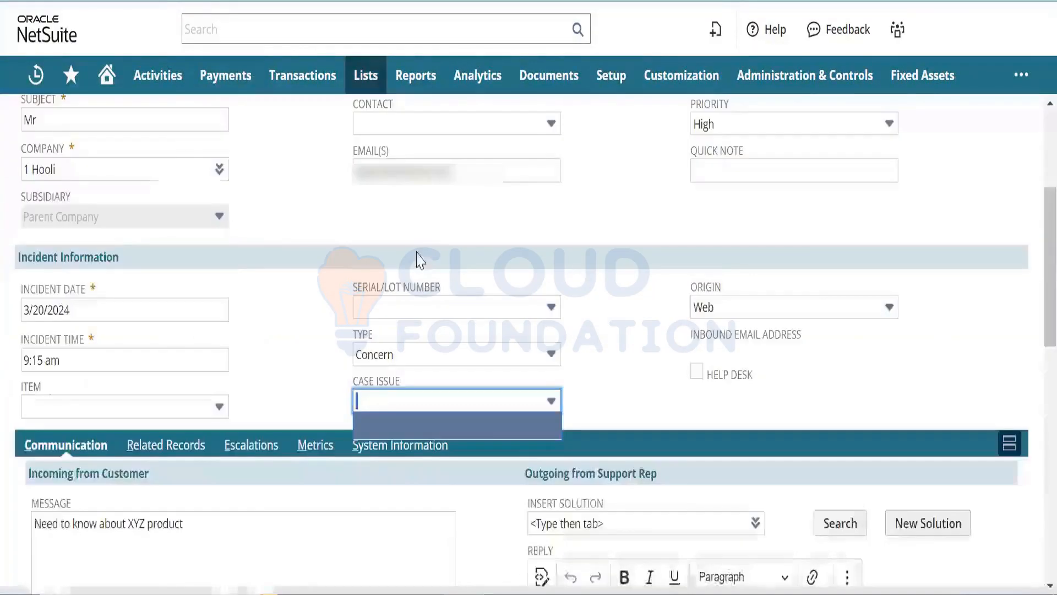
pyautogui.press('F5')
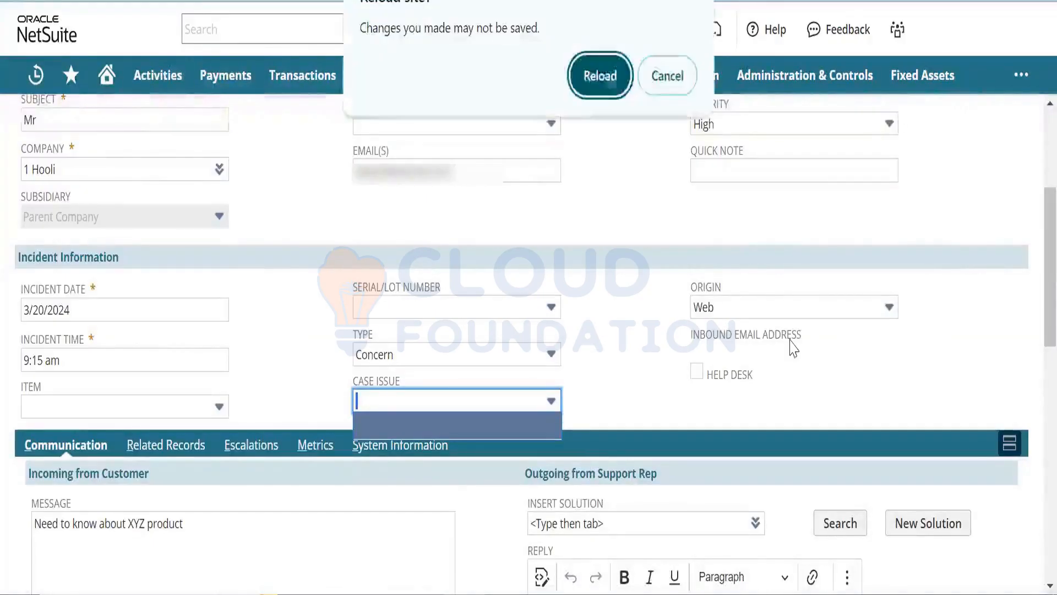
pyautogui.click(604, 83)
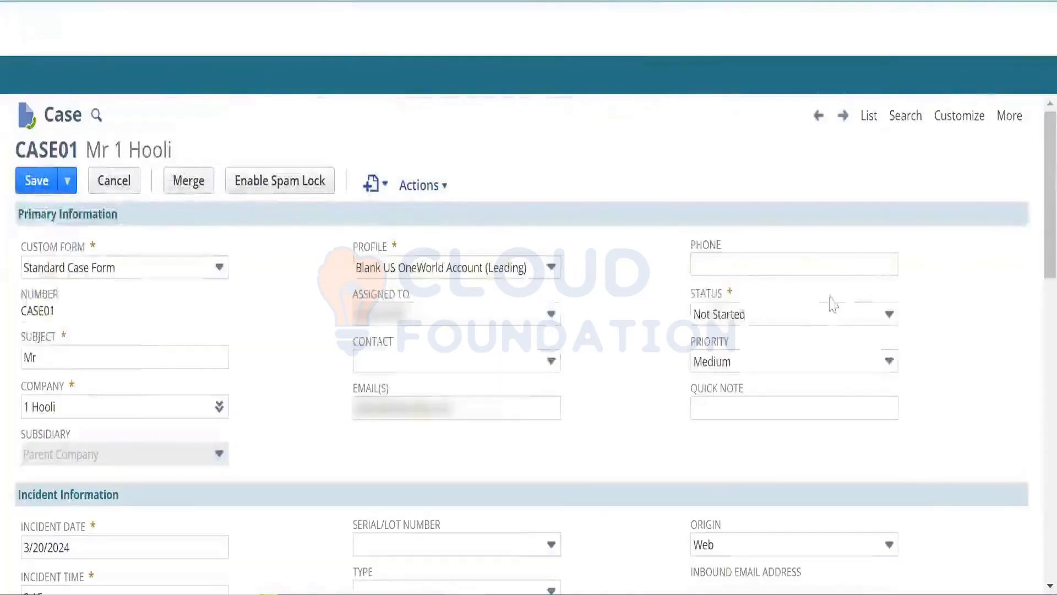
# - Set the case Status to Assigned, then change it to In Progress
pyautogui.click(802, 313)
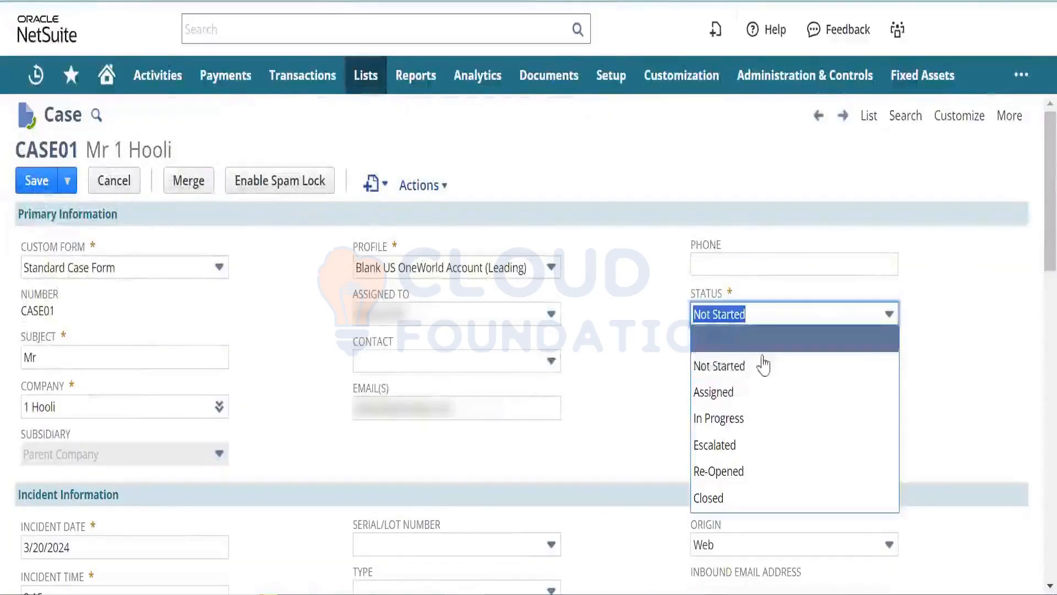
pyautogui.click(754, 391)
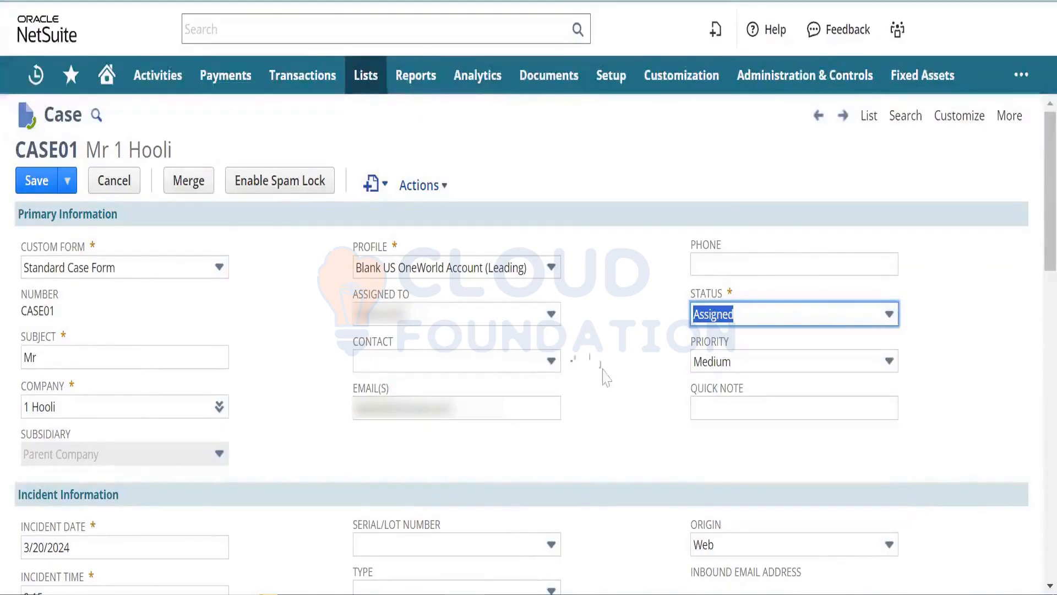
pyautogui.click(638, 377)
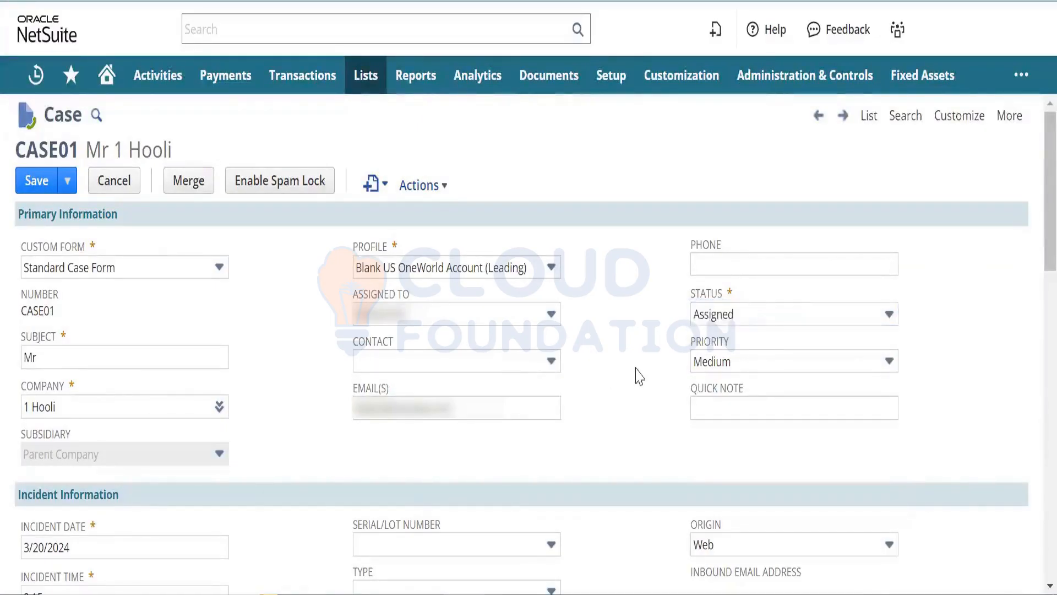
pyautogui.click(739, 314)
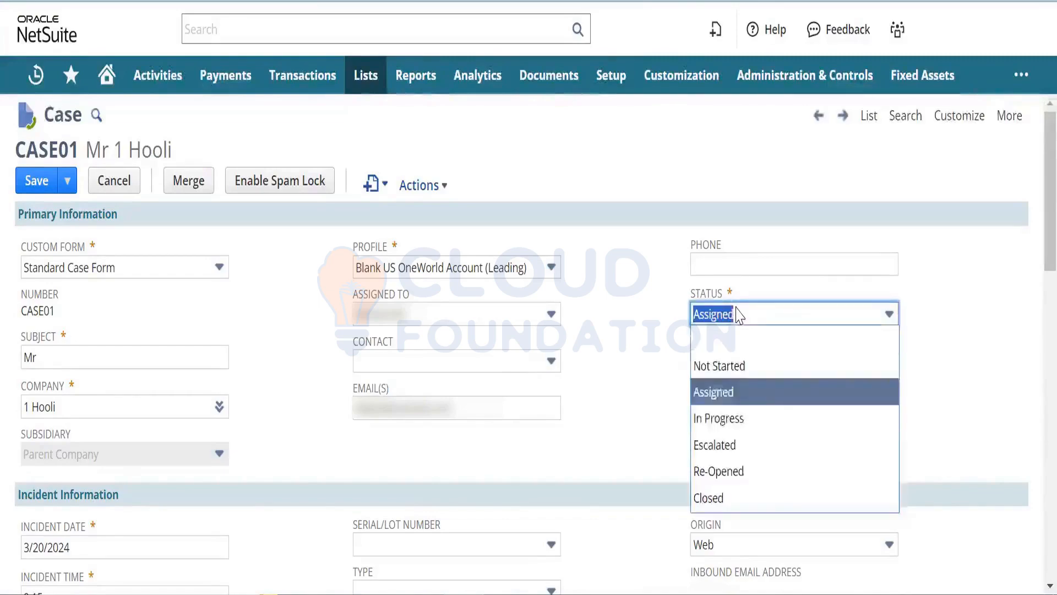
pyautogui.click(725, 417)
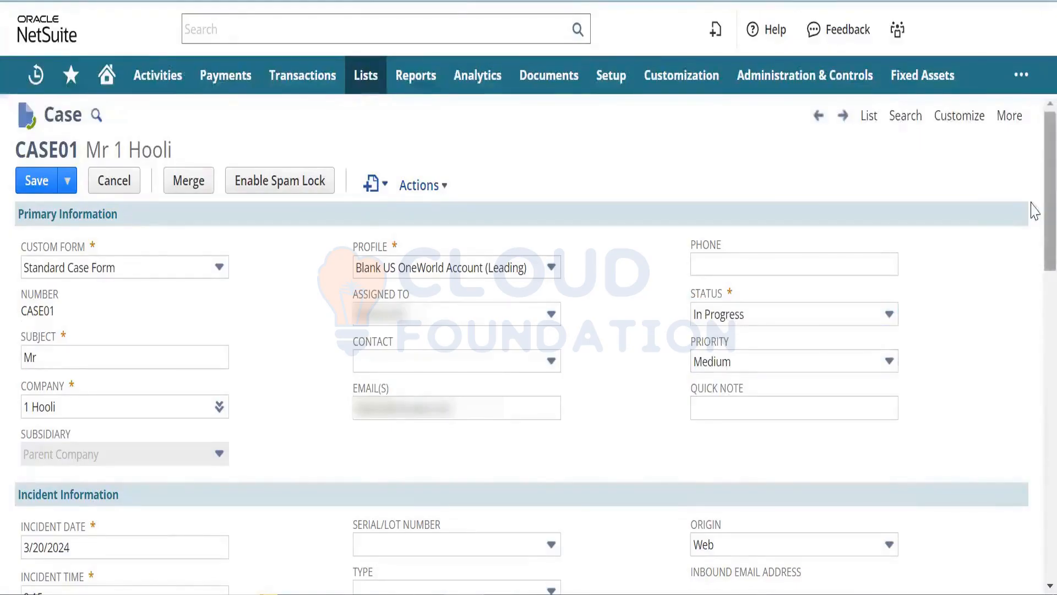
# - Reply to the customer's message with 'Product is a mobile 8 GB Ram, 1 TB hard disk'
pyautogui.scroll(-6, 1033, 232)
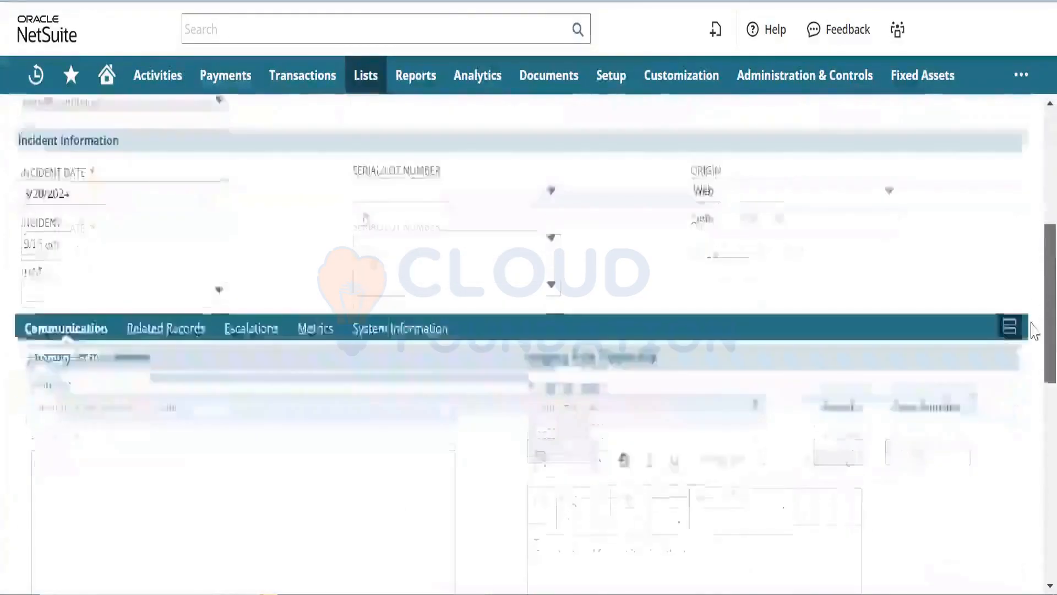
pyautogui.scroll(-3, 1031, 352)
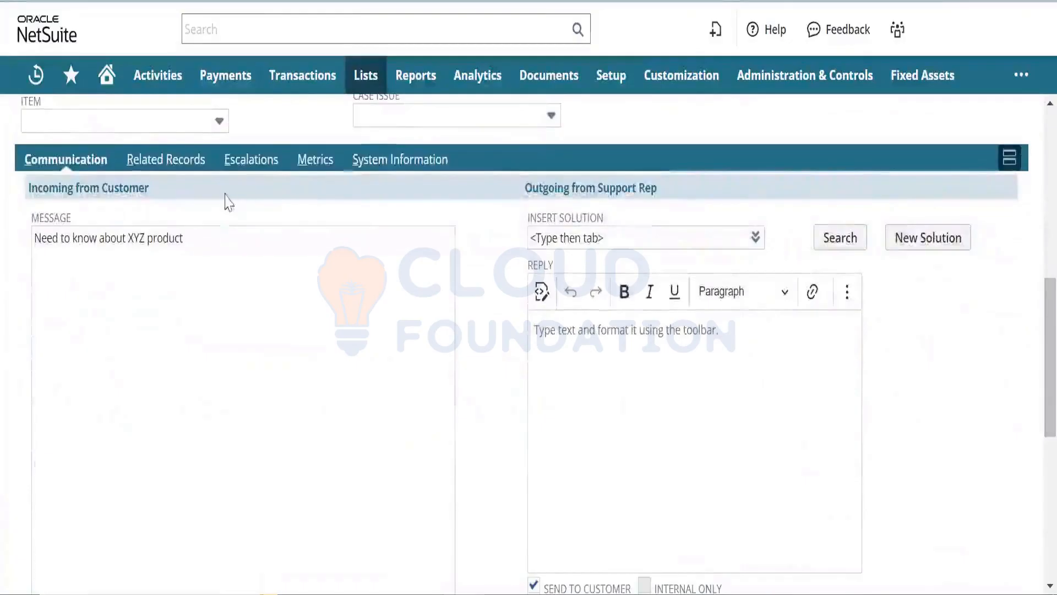
pyautogui.click(229, 236)
pyautogui.moveTo(229, 235); pyautogui.dragTo(44, 249)
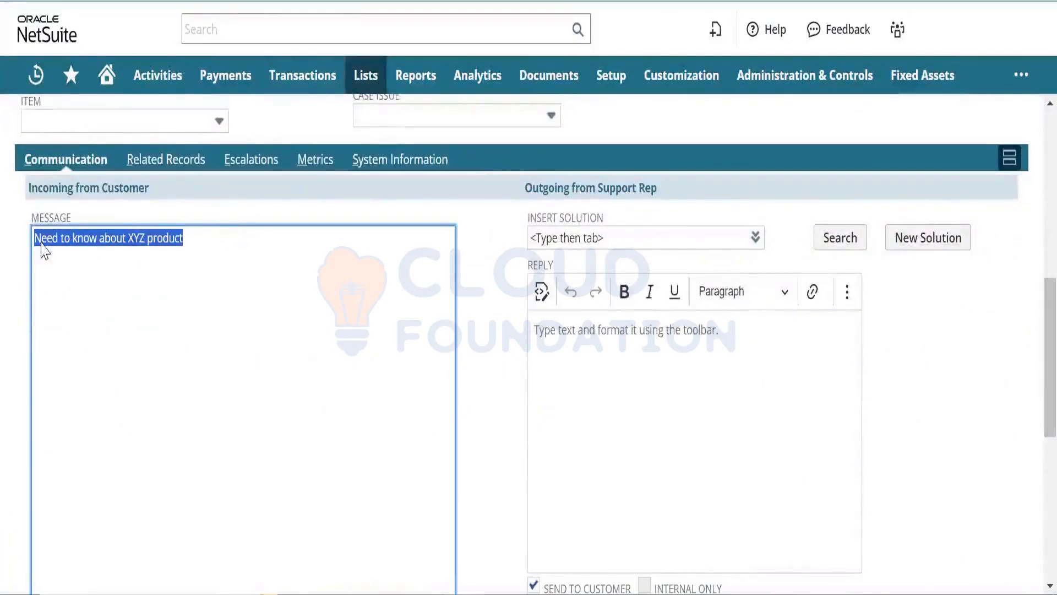
pyautogui.click(739, 371)
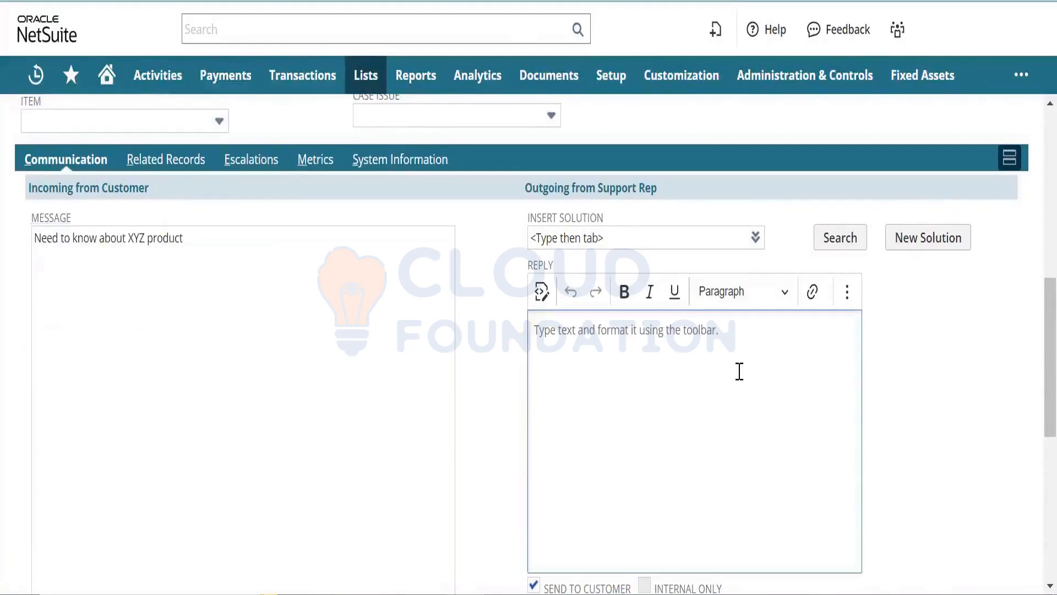
pyautogui.write('P')
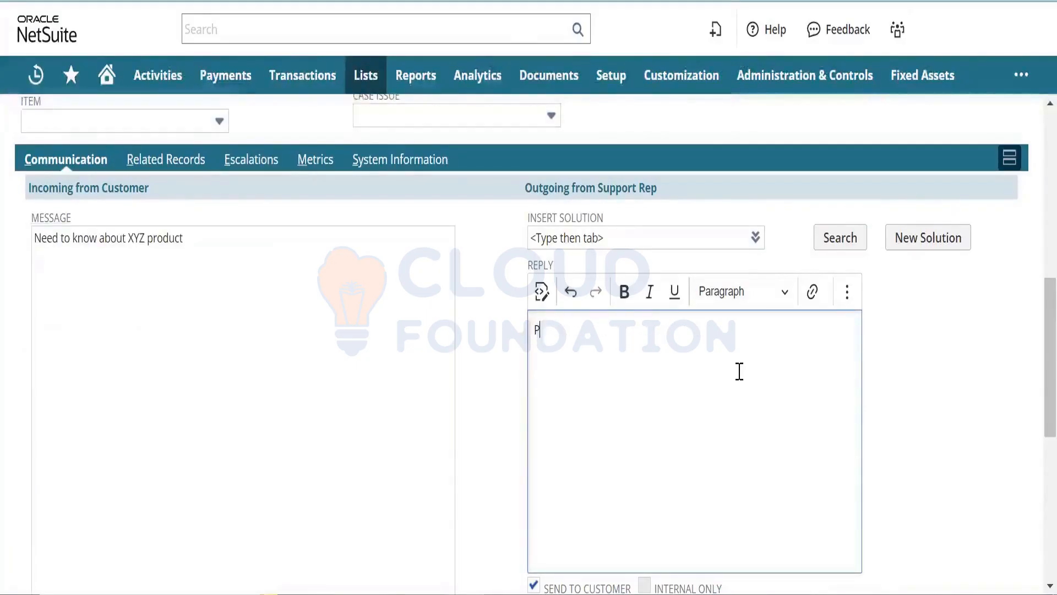
pyautogui.write('roduct is a mobile ')
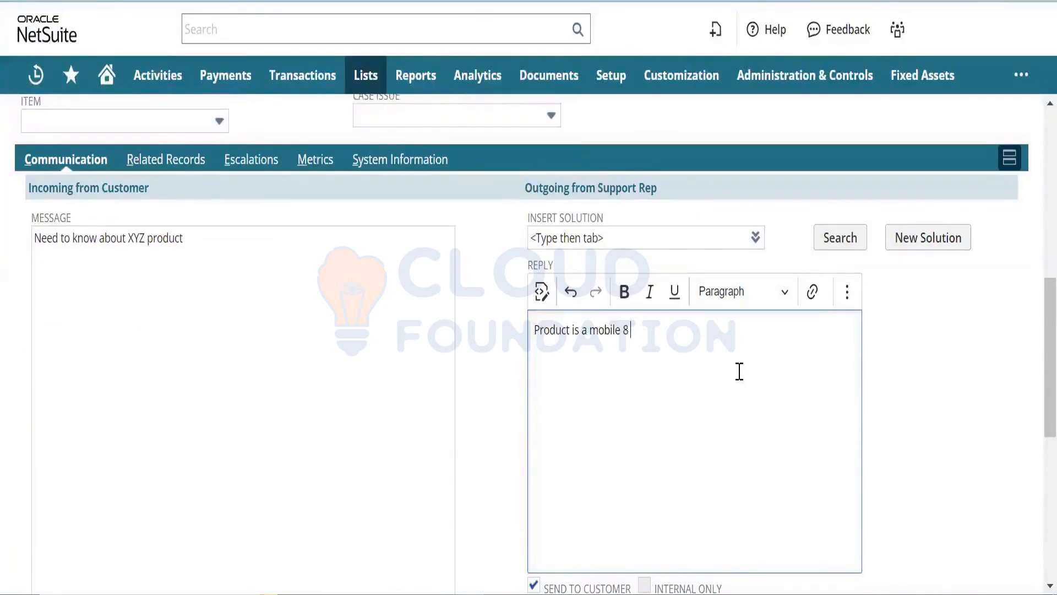
pyautogui.write('8 GB Ram, 1 TB hard di')
pyautogui.write('sk')
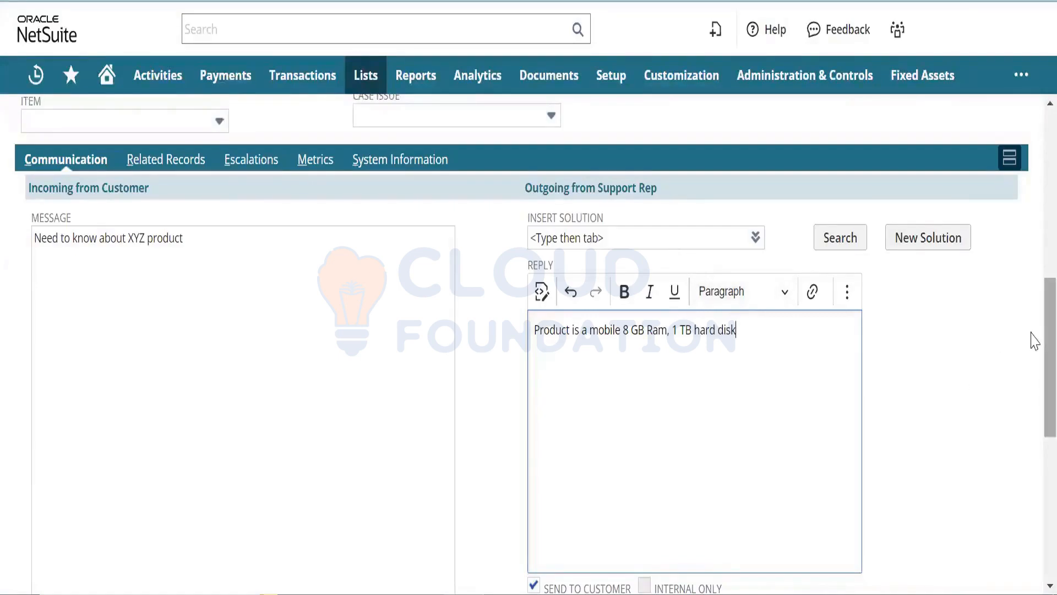
pyautogui.scroll(-4, 1034, 386)
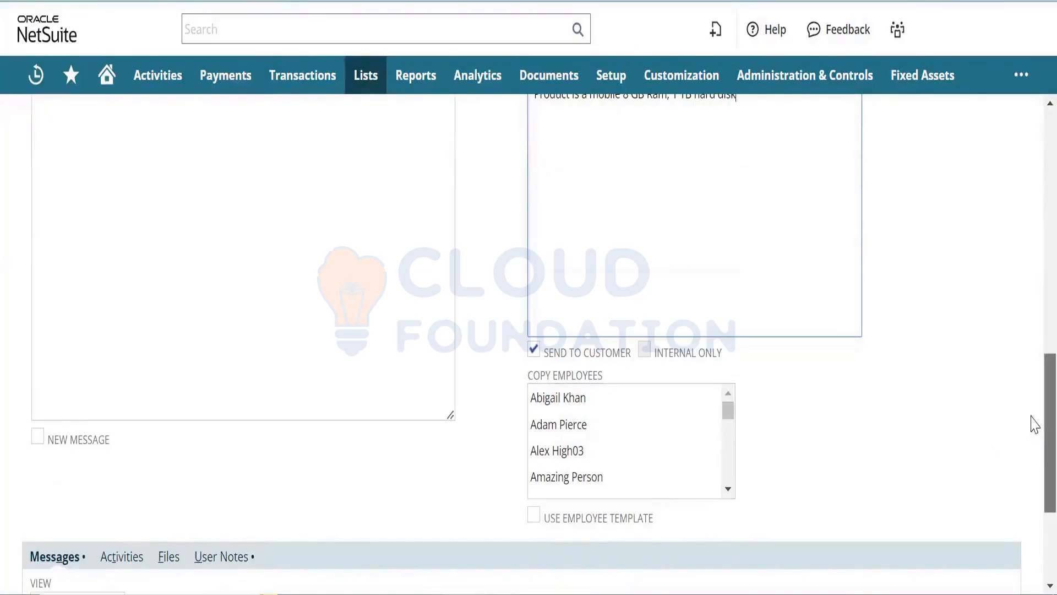
pyautogui.moveTo(1034, 424); pyautogui.dragTo(1033, 483)
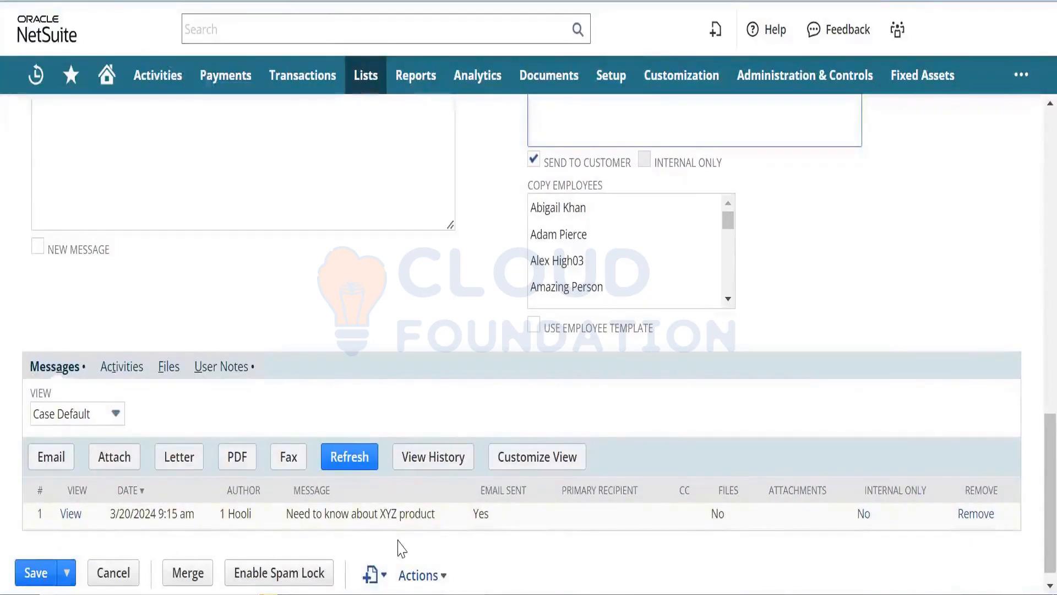
pyautogui.moveTo(1034, 490); pyautogui.dragTo(1034, 318)
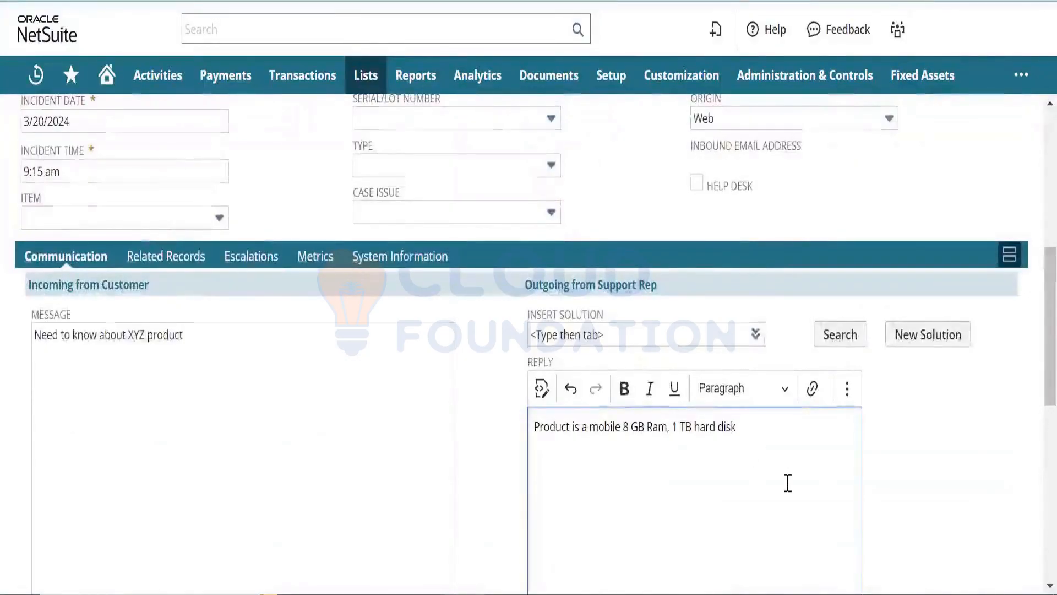
pyautogui.moveTo(1034, 421); pyautogui.dragTo(1034, 592)
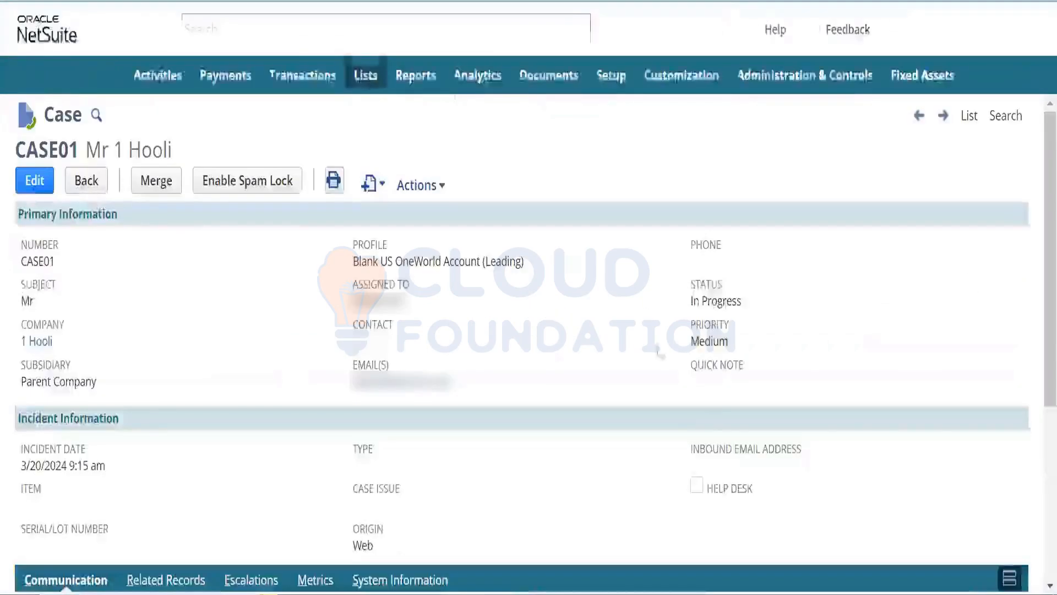
# - Check the new reply row in Messages for its author, text and sent status, then view Activities
pyautogui.scroll(-5, 1034, 474)
pyautogui.scroll(-2, 1034, 474)
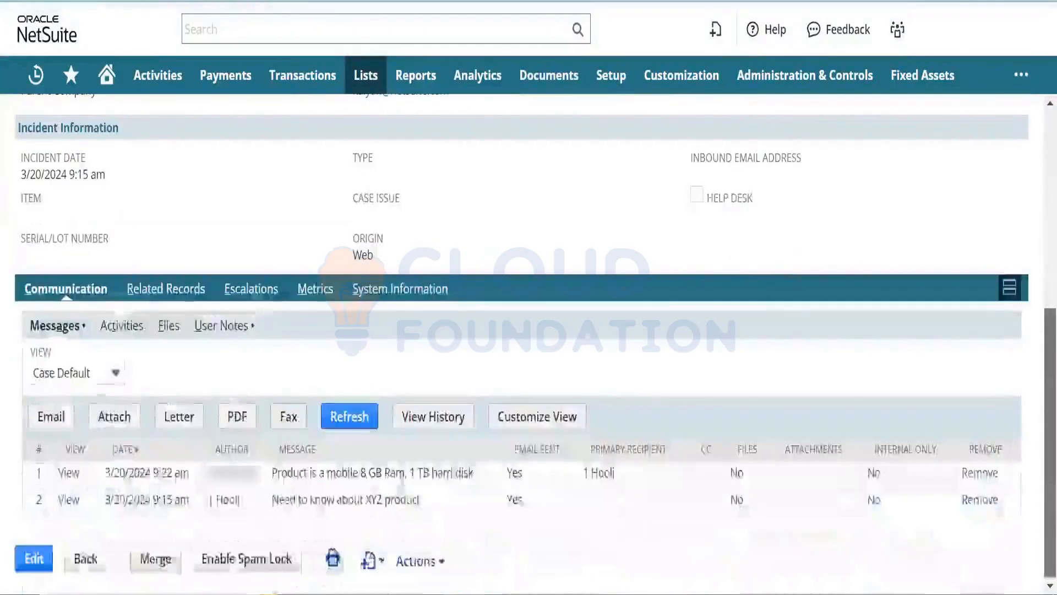
pyautogui.moveTo(474, 473); pyautogui.dragTo(214, 467)
pyautogui.click(236, 472)
pyautogui.doubleClick(235, 466)
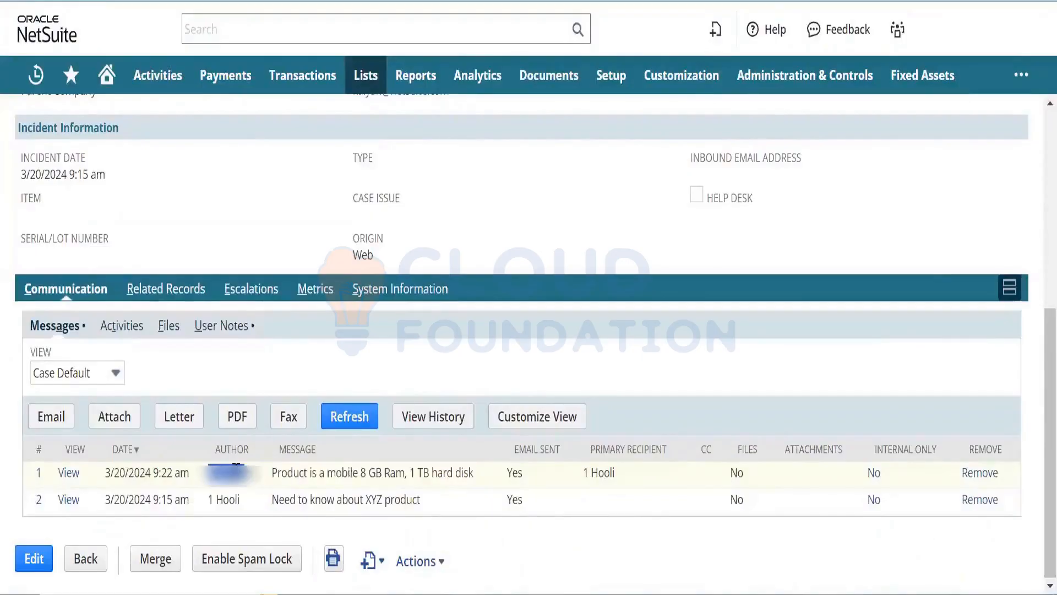
pyautogui.doubleClick(337, 478)
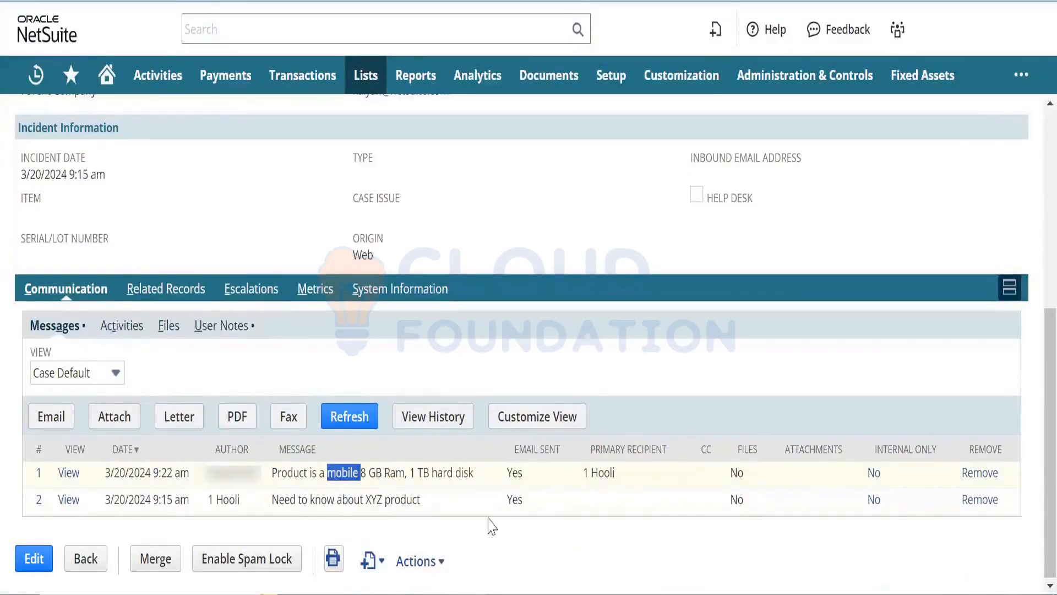
pyautogui.doubleClick(515, 474)
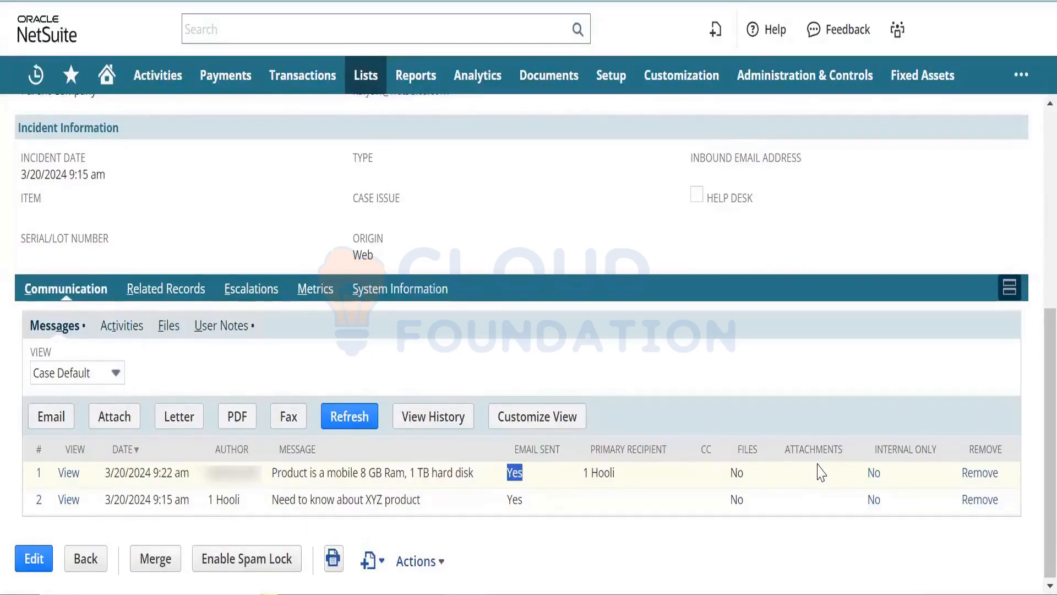
pyautogui.click(136, 333)
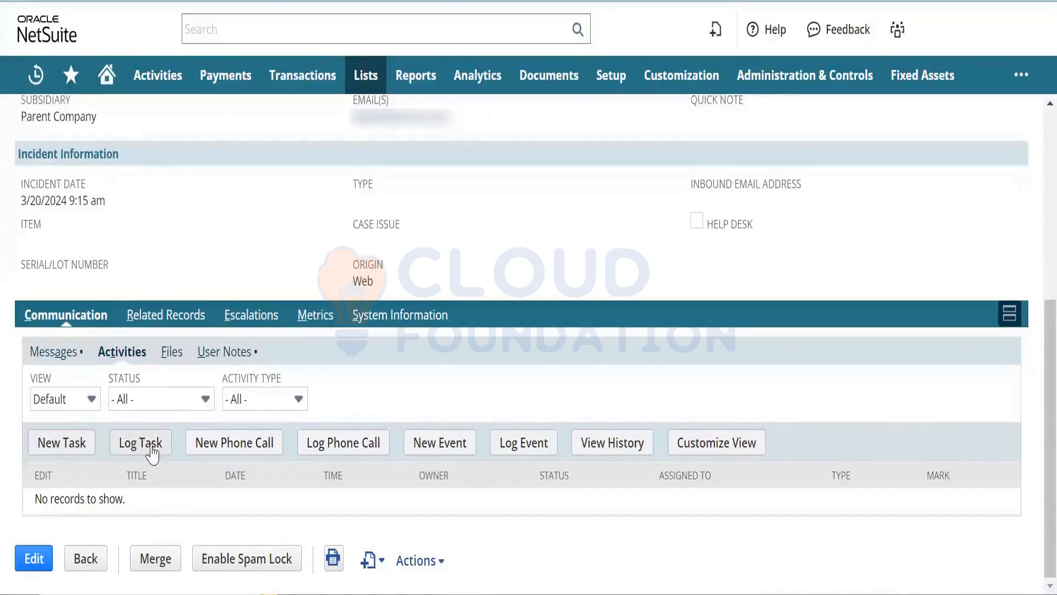
pyautogui.click(249, 454)
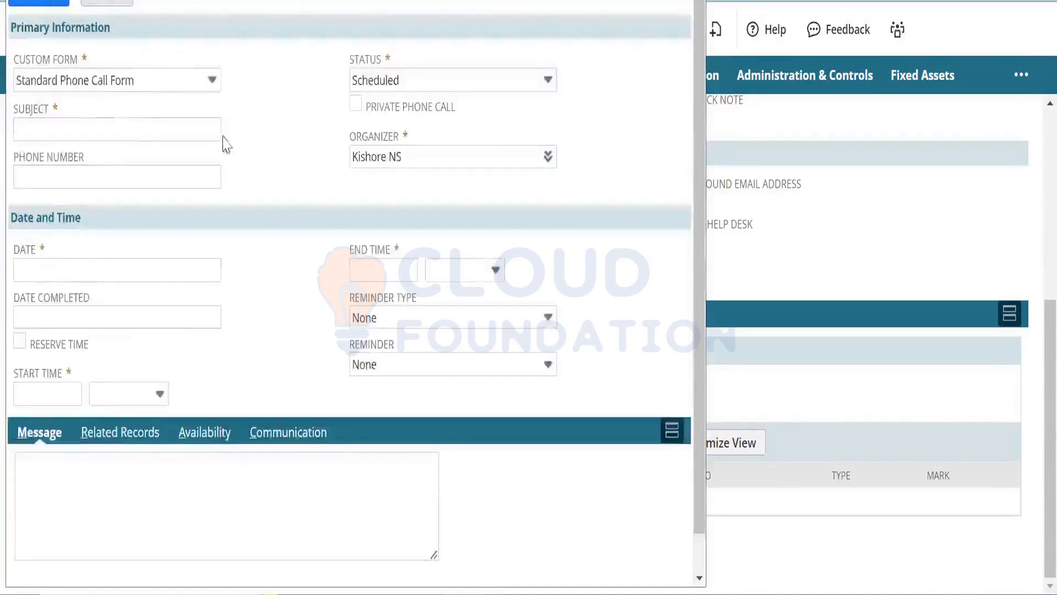
pyautogui.click(110, 124)
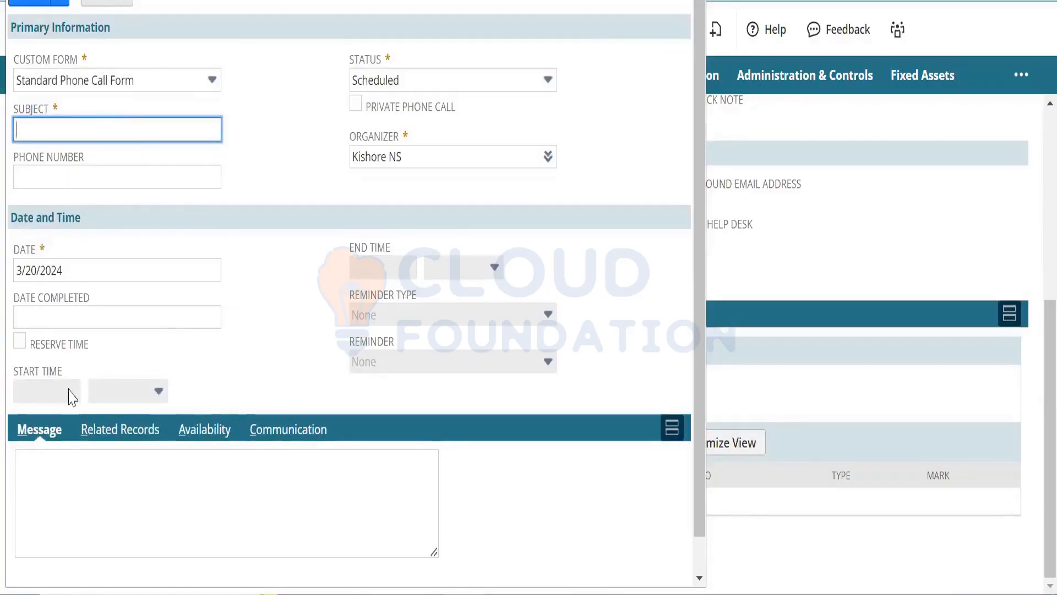
pyautogui.click(255, 456)
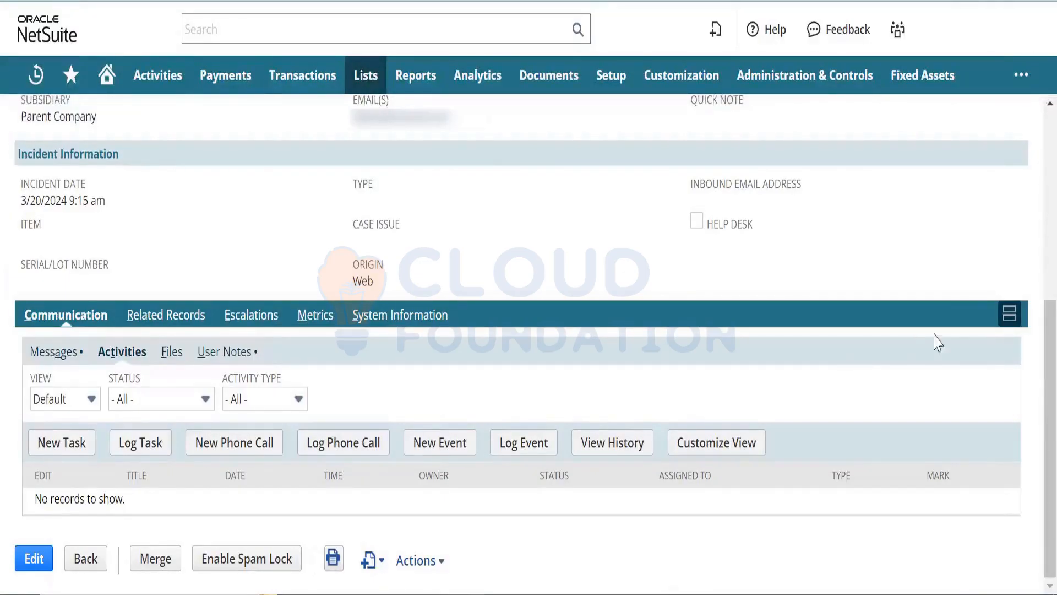
# - Scroll back up to the top of the case record
pyautogui.scroll(4, 1033, 369)
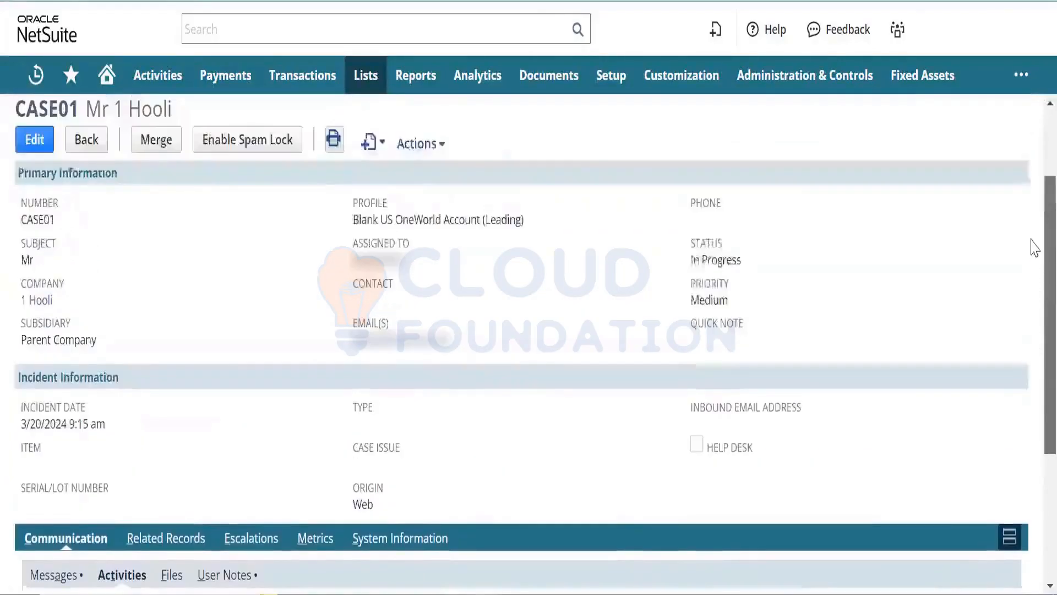
pyautogui.scroll(1, 1032, 245)
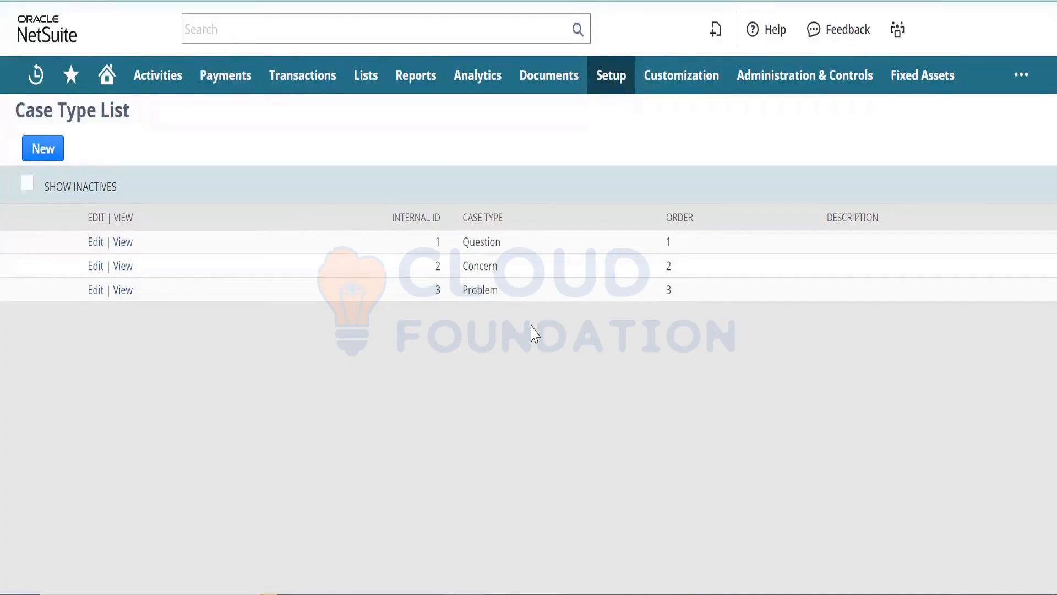
# - Create case type 'Product Query' with description 'Product Query' and save it
pyautogui.click(49, 154)
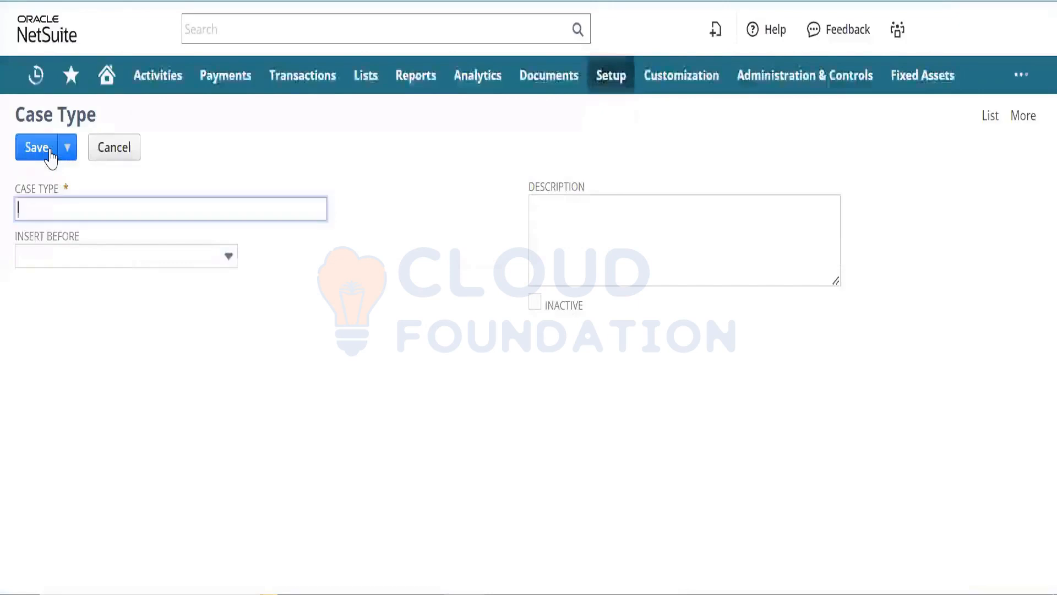
pyautogui.write('Produ')
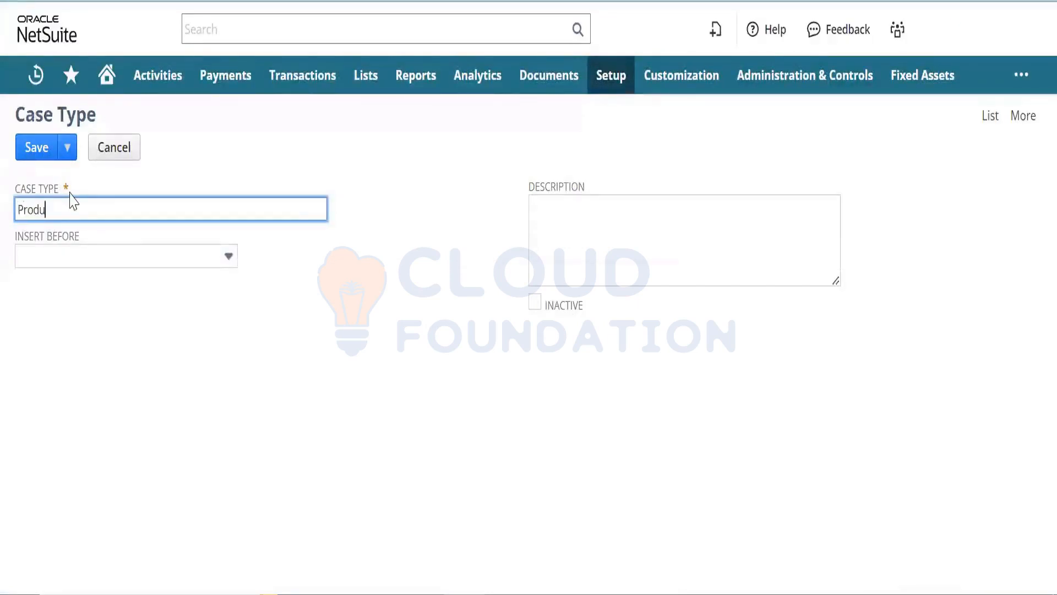
pyautogui.write('ct Query')
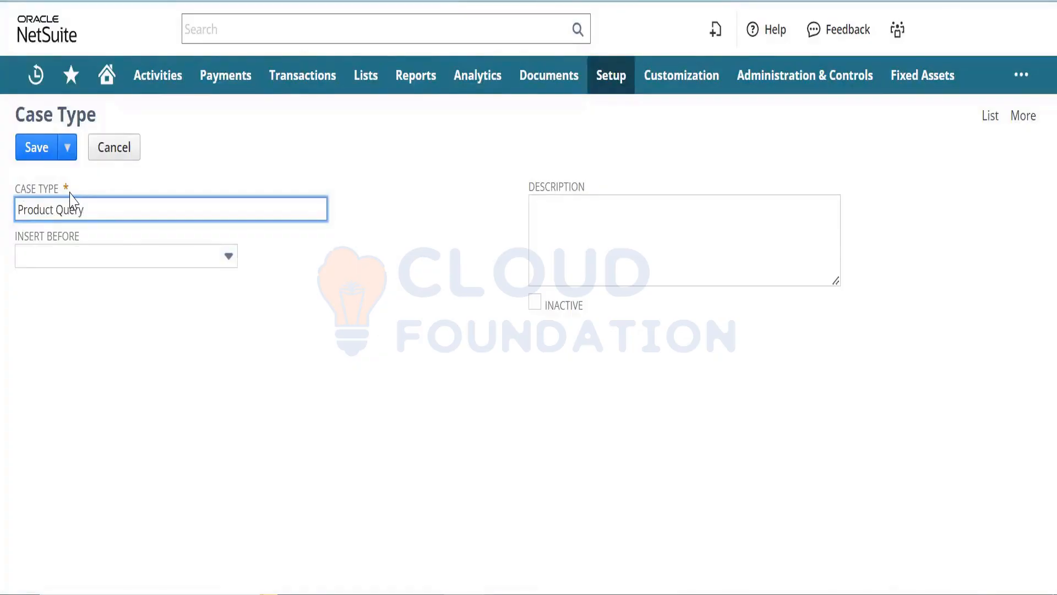
pyautogui.hotkey('ctrl', 'a')
pyautogui.hotkey('ctrl', 'c')
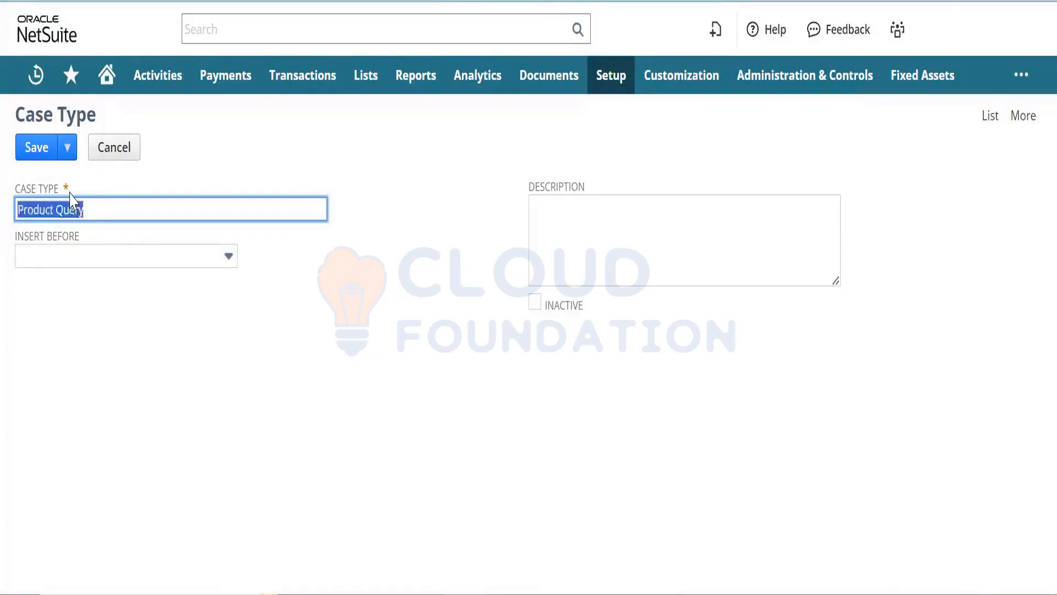
pyautogui.press('Tab')
pyautogui.press('Tab')
pyautogui.hotkey('ctrl', 'v')
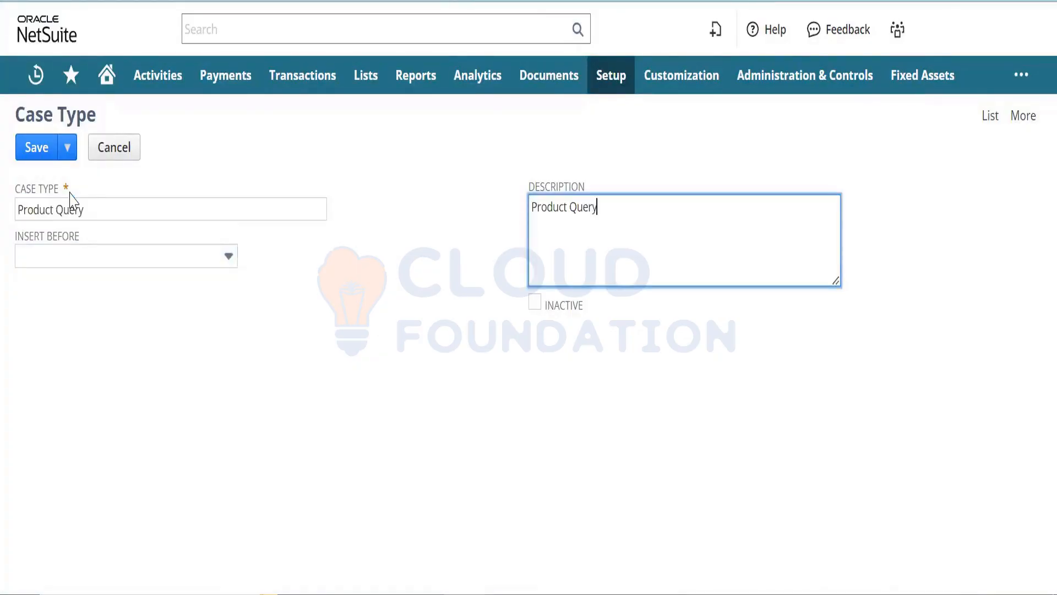
pyautogui.click(37, 154)
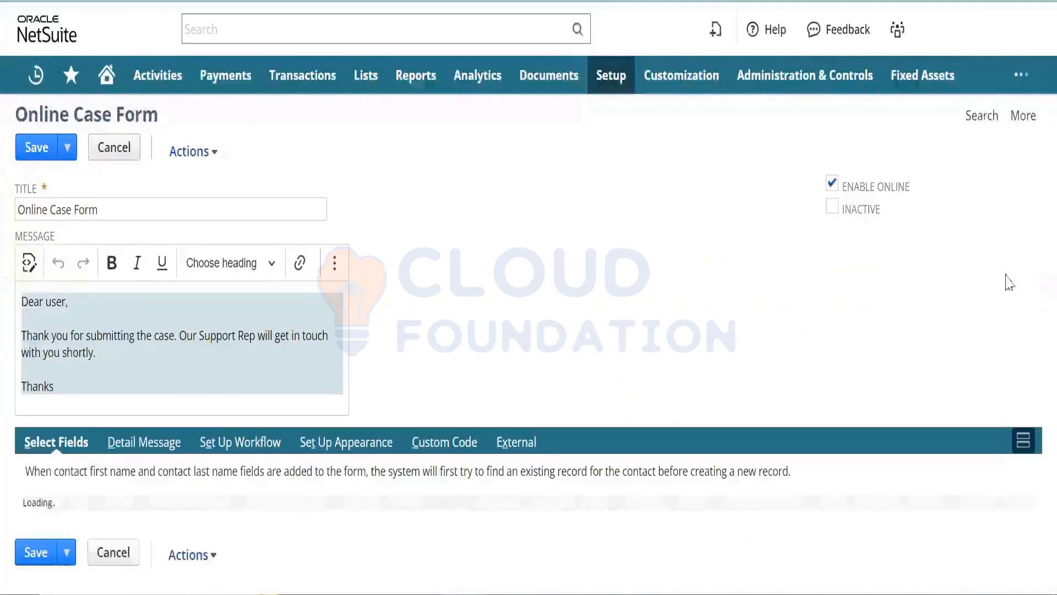
# - Add Case Origin, Case Status and Case Type as new field rows on the Online Case Form
pyautogui.scroll(-5, 1031, 455)
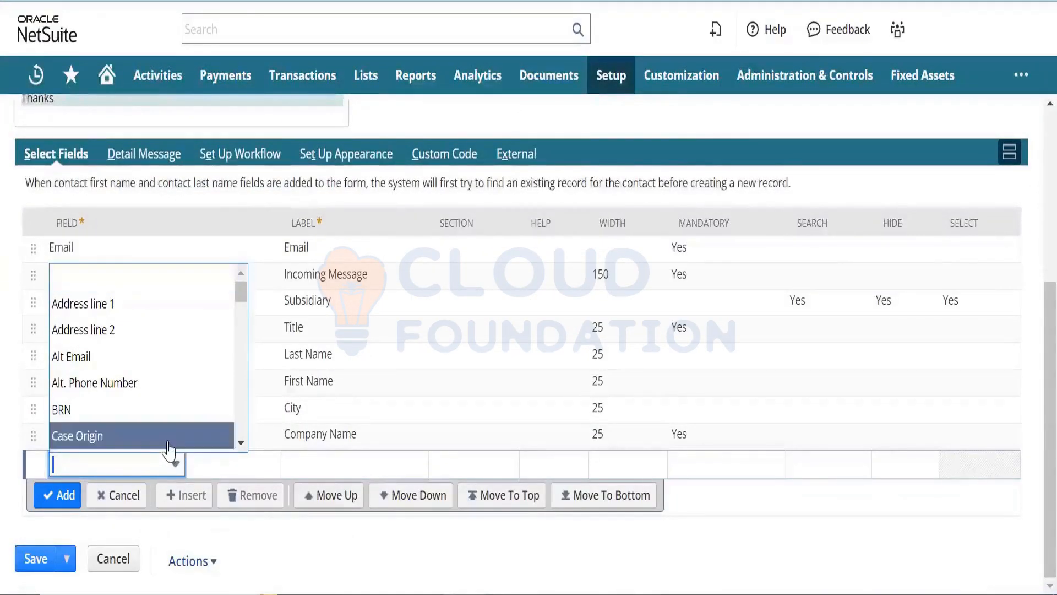
pyautogui.click(168, 447)
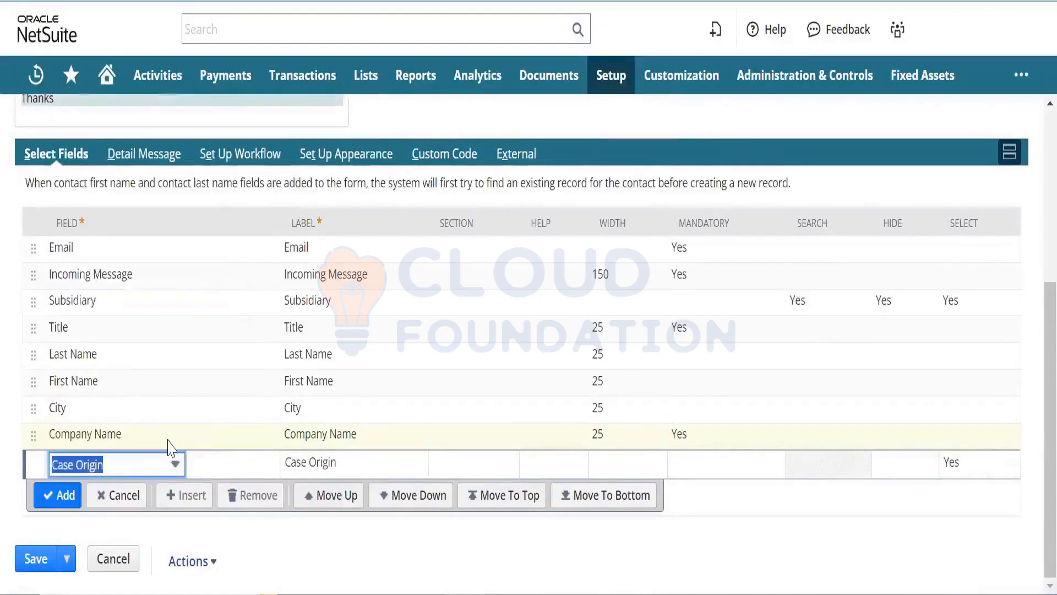
pyautogui.click(67, 498)
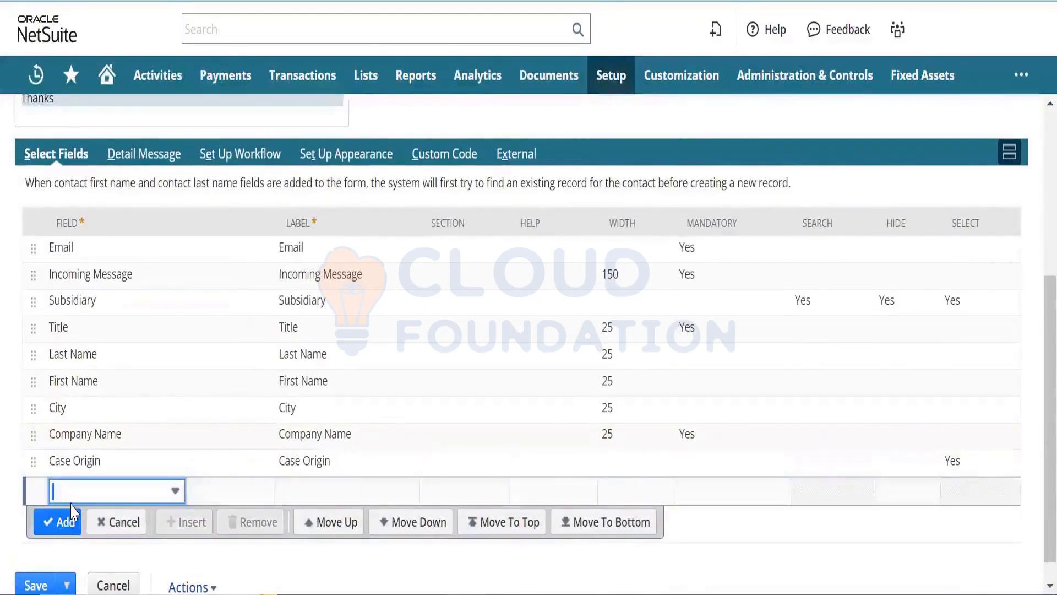
pyautogui.click(117, 499)
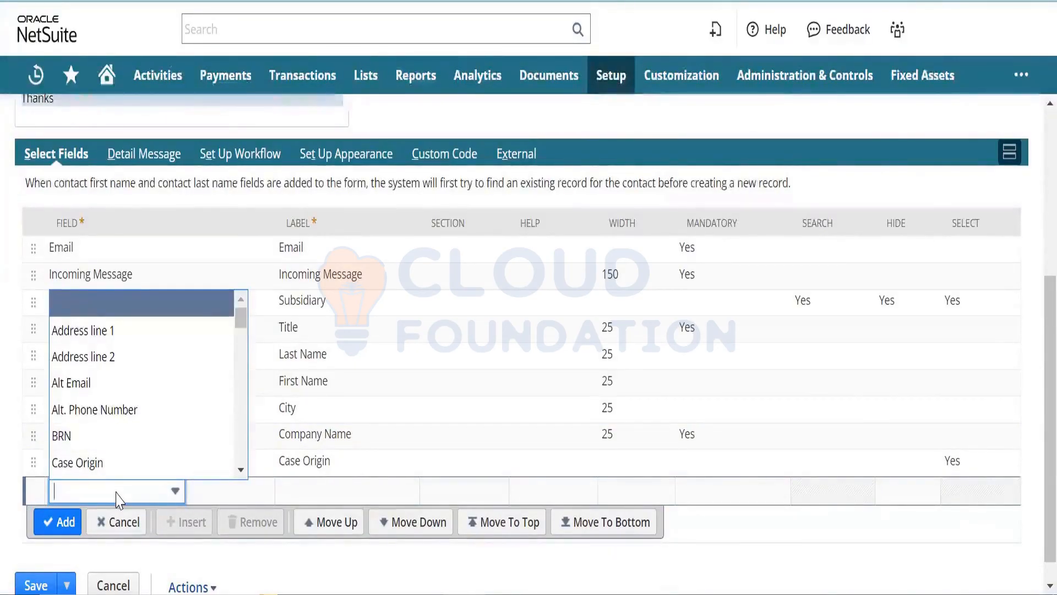
pyautogui.write('Case Origin')
pyautogui.press('Down')
pyautogui.press('Down')
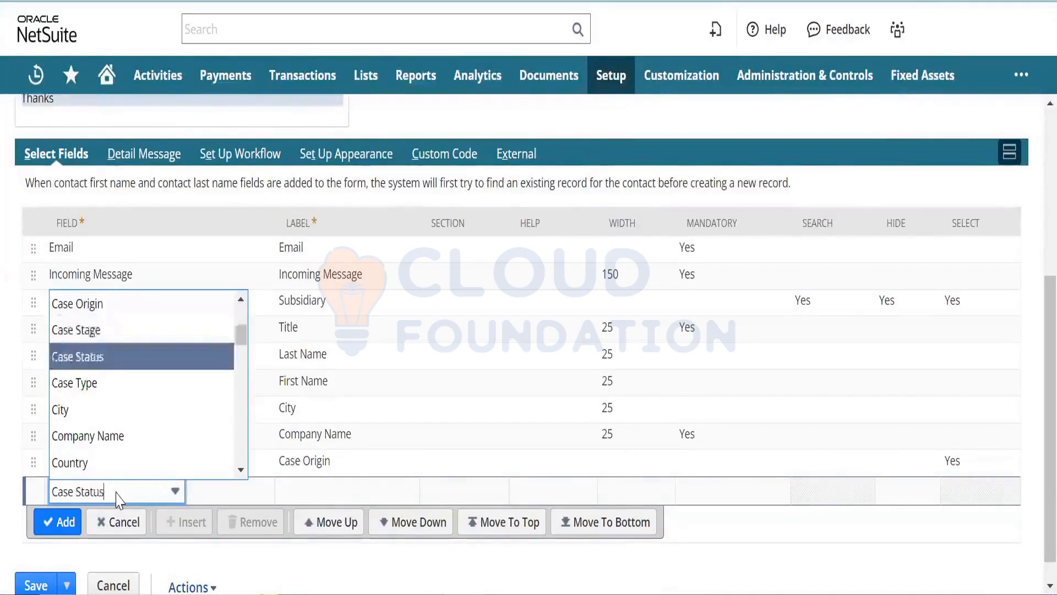
pyautogui.press('Return')
pyautogui.click(61, 521)
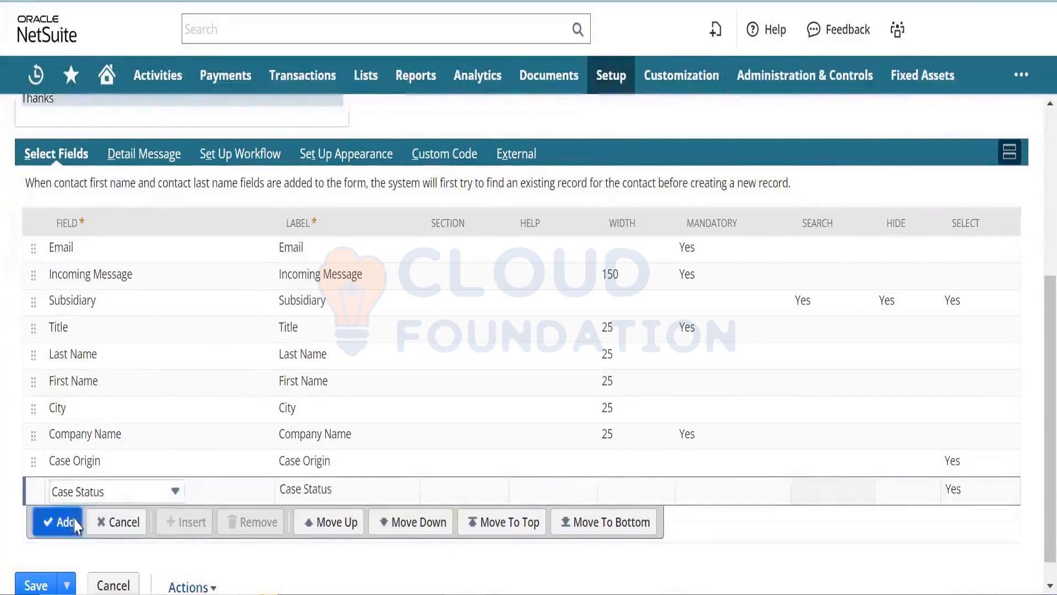
pyautogui.click(106, 518)
pyautogui.write('Case Origin')
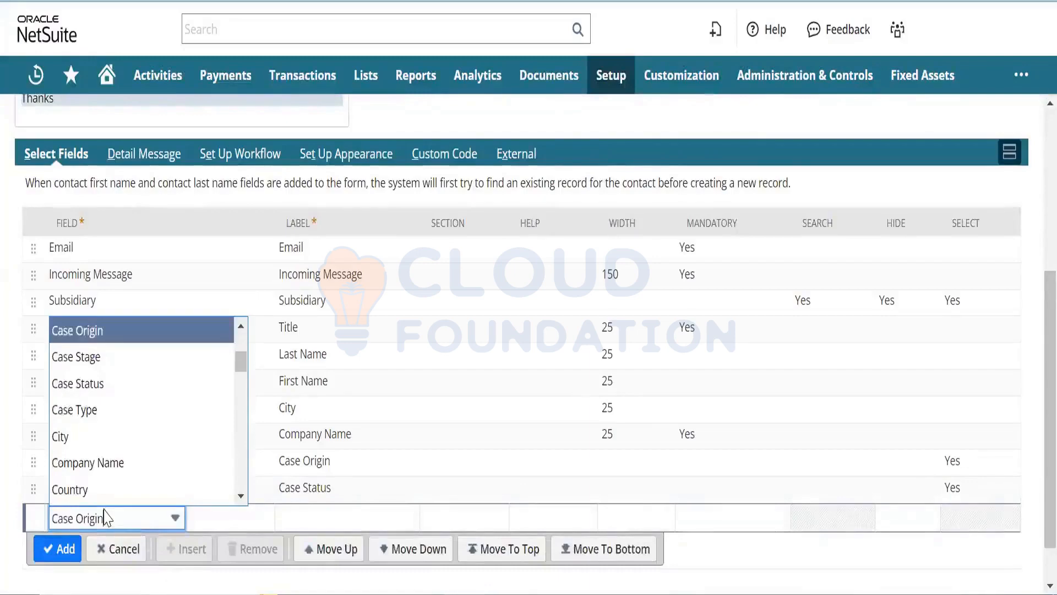
pyautogui.click(119, 411)
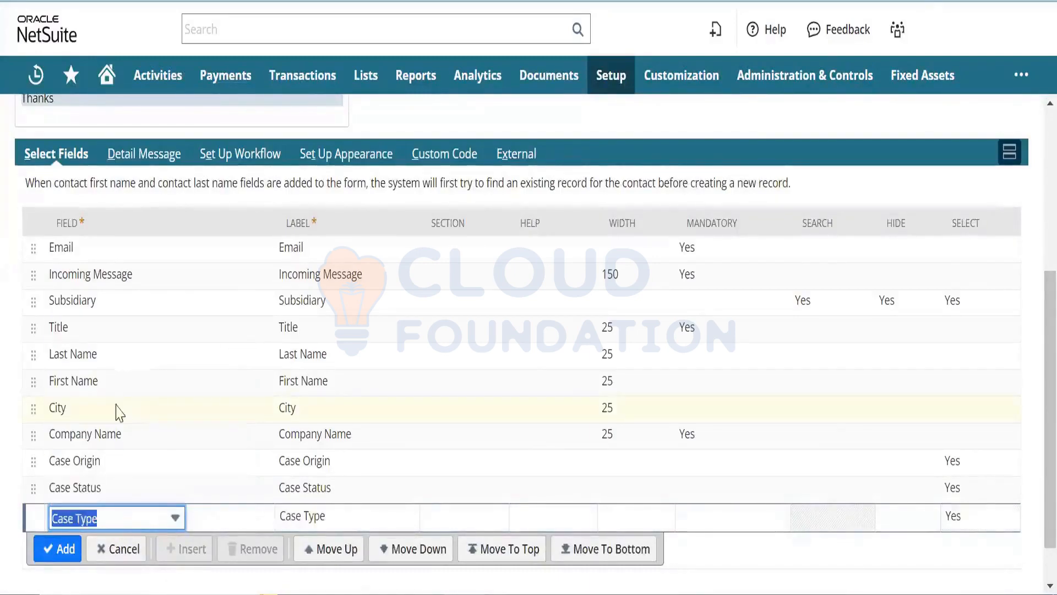
pyautogui.click(64, 549)
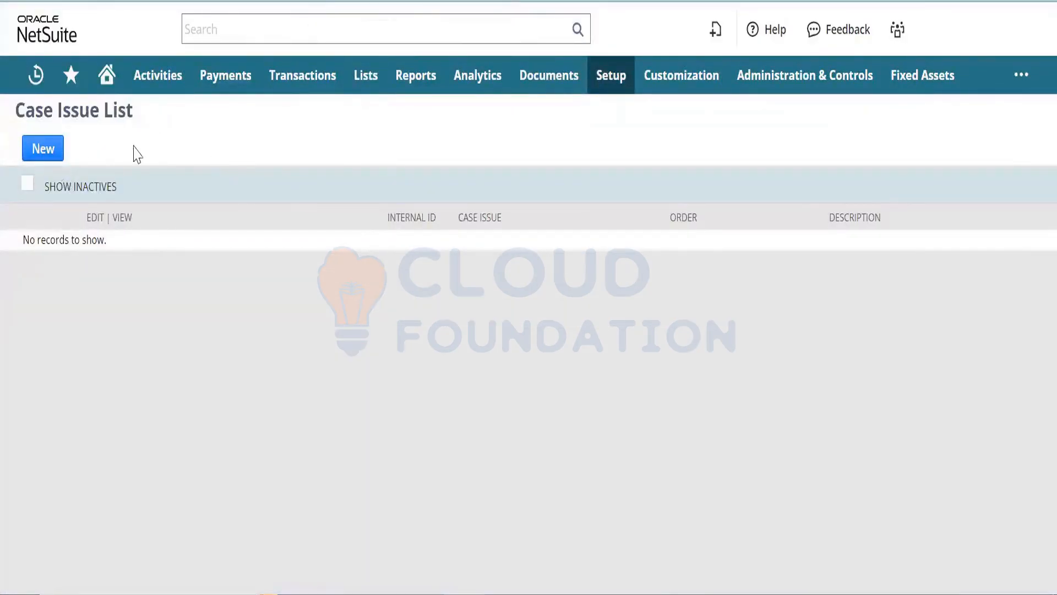
# - Create case issue 'issue List Test' with a matching description and save it
pyautogui.click(52, 150)
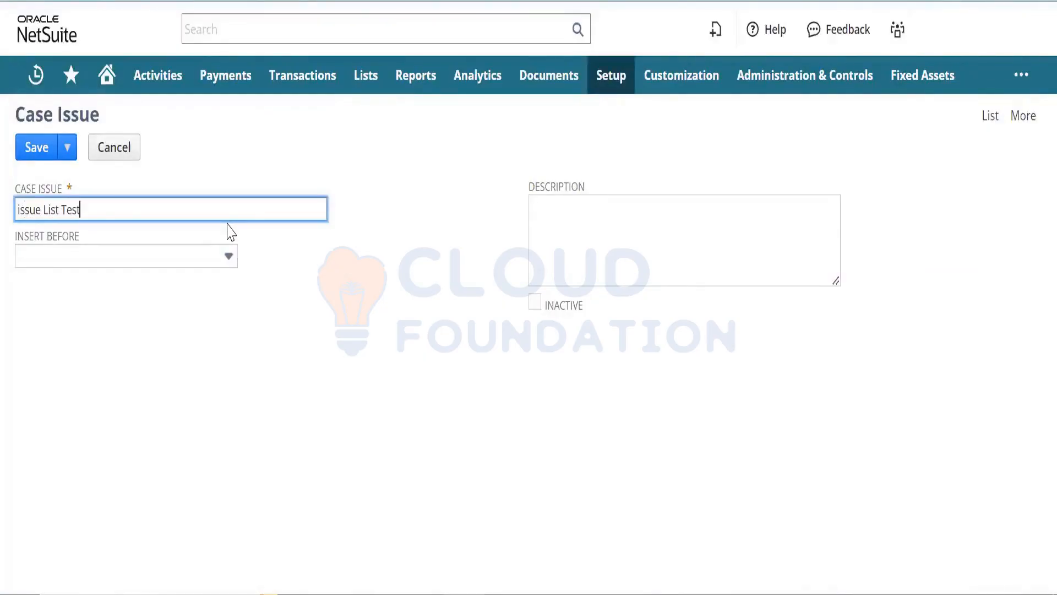
pyautogui.hotkey('ctrl', 'a')
pyautogui.hotkey('ctrl', 'c')
pyautogui.press('Tab')
pyautogui.press('Tab')
pyautogui.hotkey('ctrl', 'v')
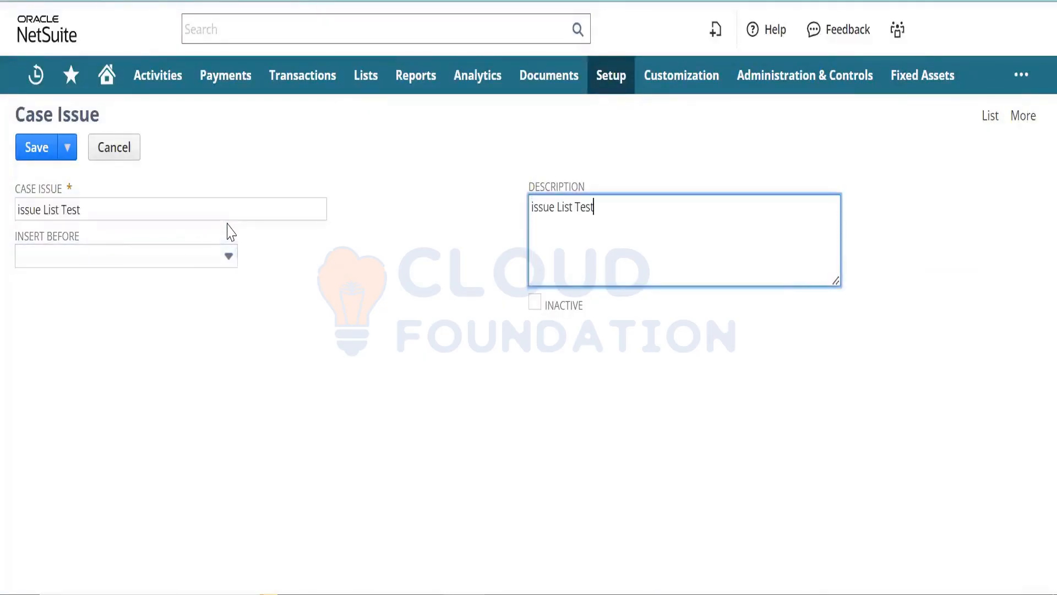
pyautogui.click(29, 156)
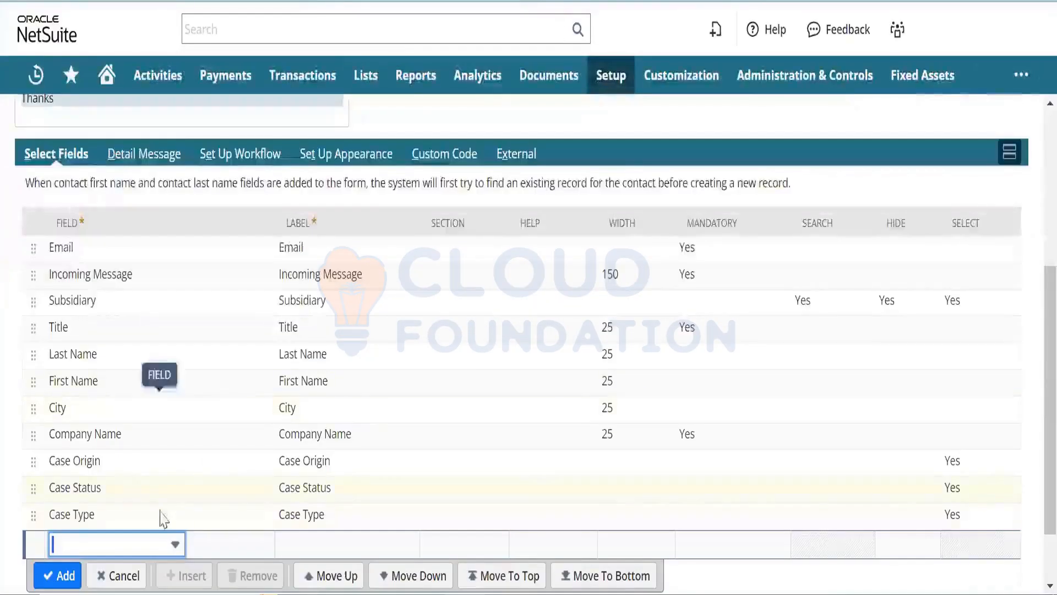
pyautogui.tripleClick(154, 545)
pyautogui.click(154, 545)
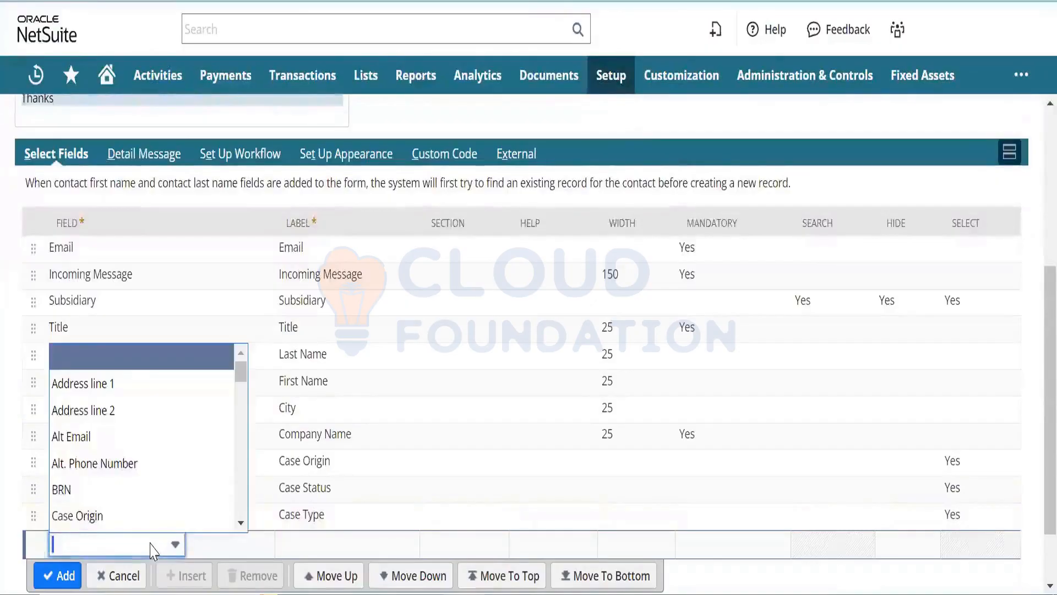
pyautogui.write('Case Origin')
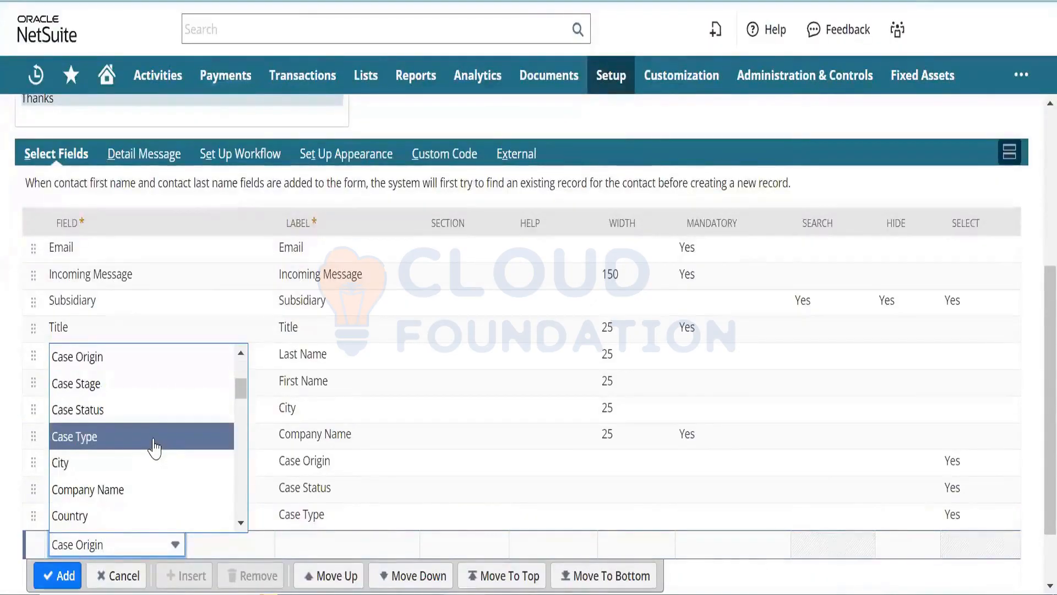
pyautogui.press('Up')
pyautogui.press('Up')
pyautogui.press('Up')
pyautogui.press('Up')
pyautogui.press('Up')
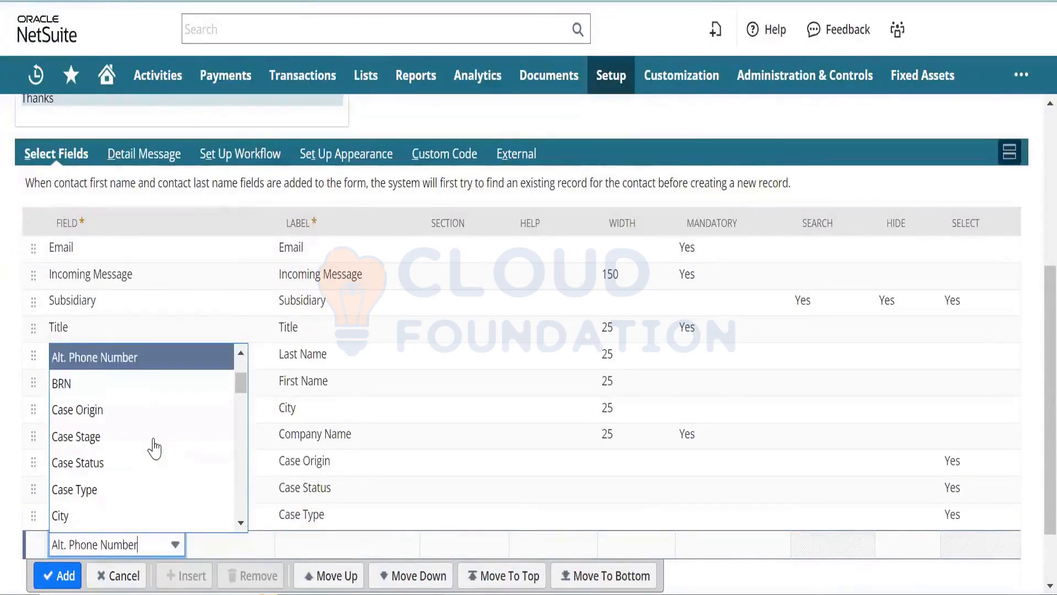
pyautogui.press('Down')
pyautogui.press('Down')
pyautogui.press('Down')
pyautogui.press('Down')
pyautogui.press('Down')
pyautogui.press('Down')
pyautogui.press('Down')
pyautogui.press('Down')
pyautogui.press('Down')
pyautogui.press('Down')
pyautogui.press('Down')
pyautogui.press('Down')
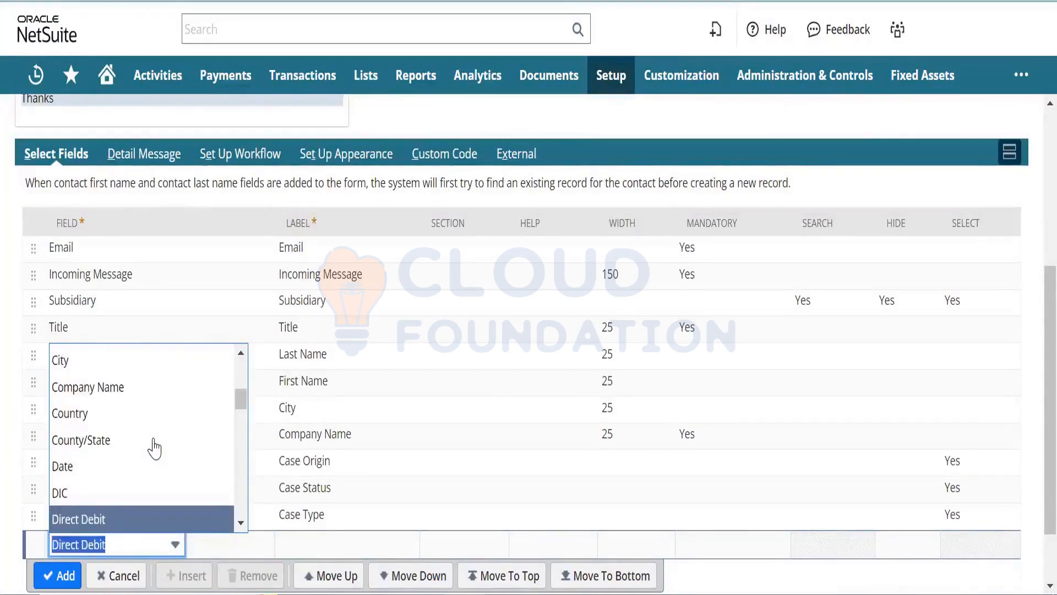
pyautogui.write('i')
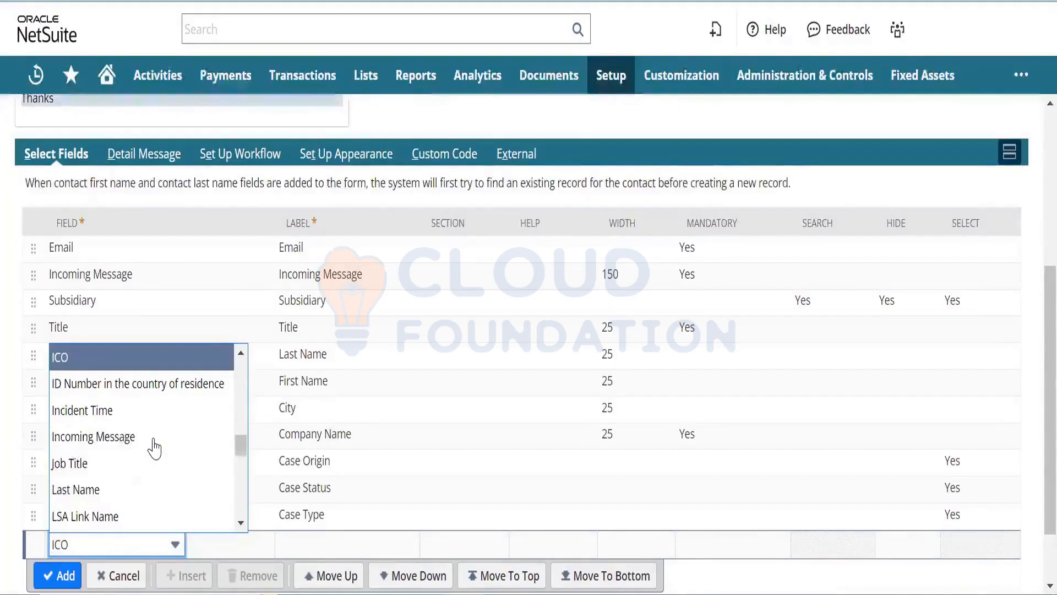
pyautogui.press('Down')
pyautogui.press('Down')
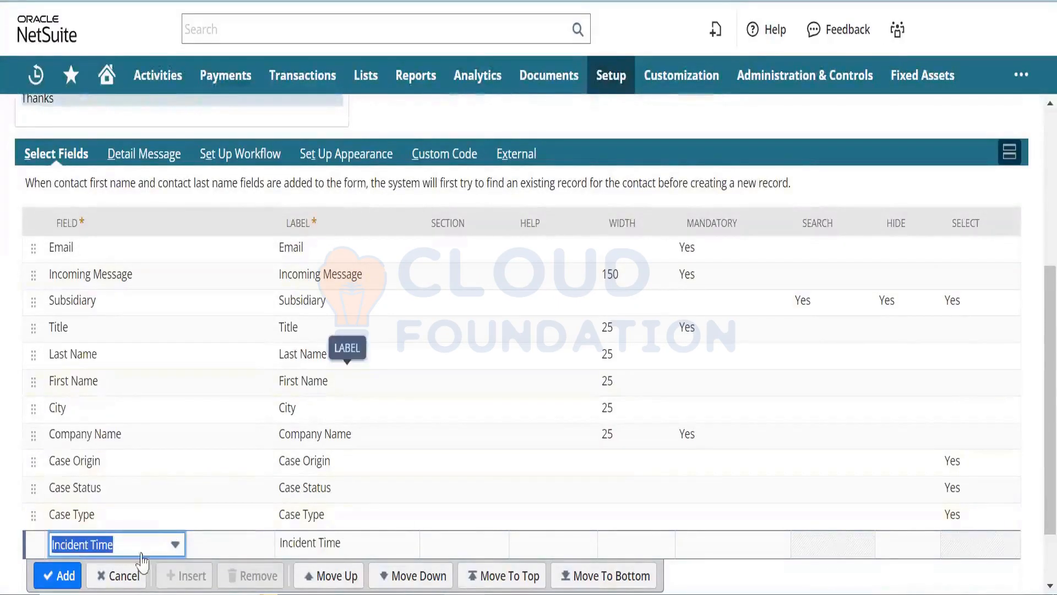
pyautogui.click(118, 575)
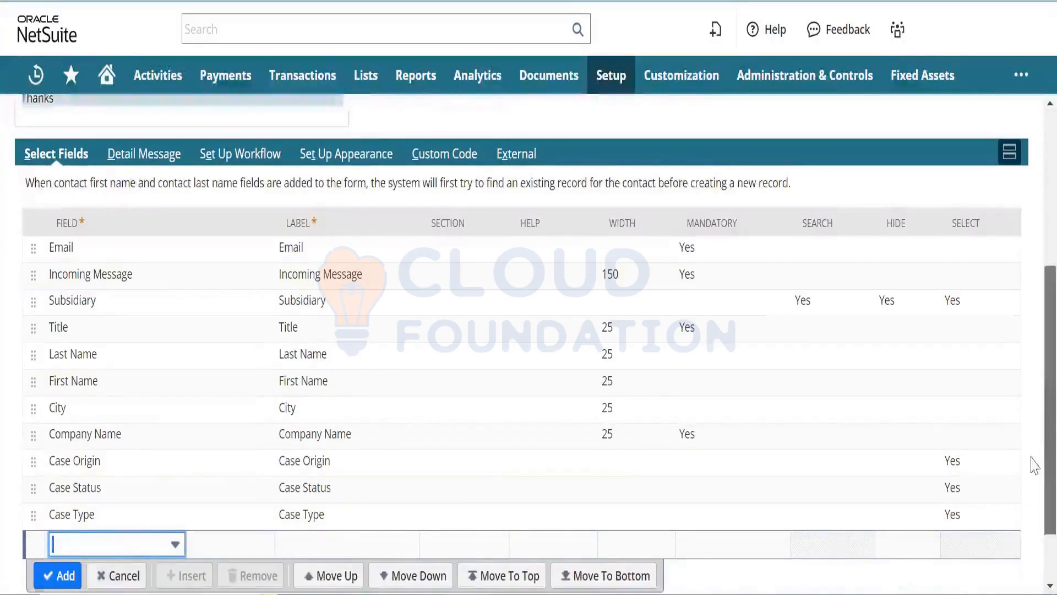
pyautogui.scroll(5, 1033, 463)
pyautogui.scroll(1, 1033, 341)
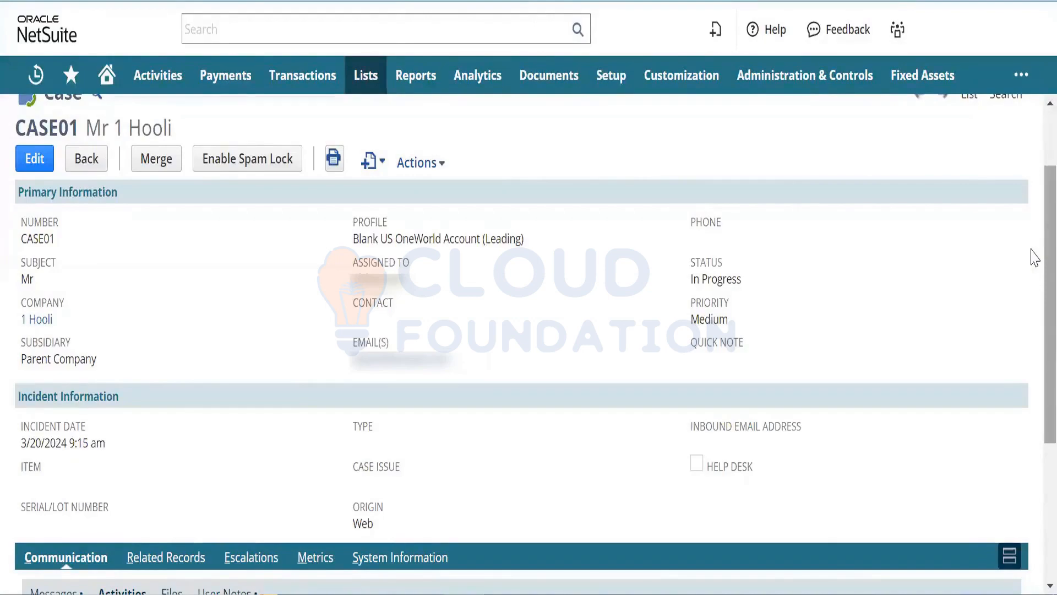
# - Review CASE01's Primary and Incident Information, including the 1 Hooli company link
pyautogui.scroll(-1, 1034, 259)
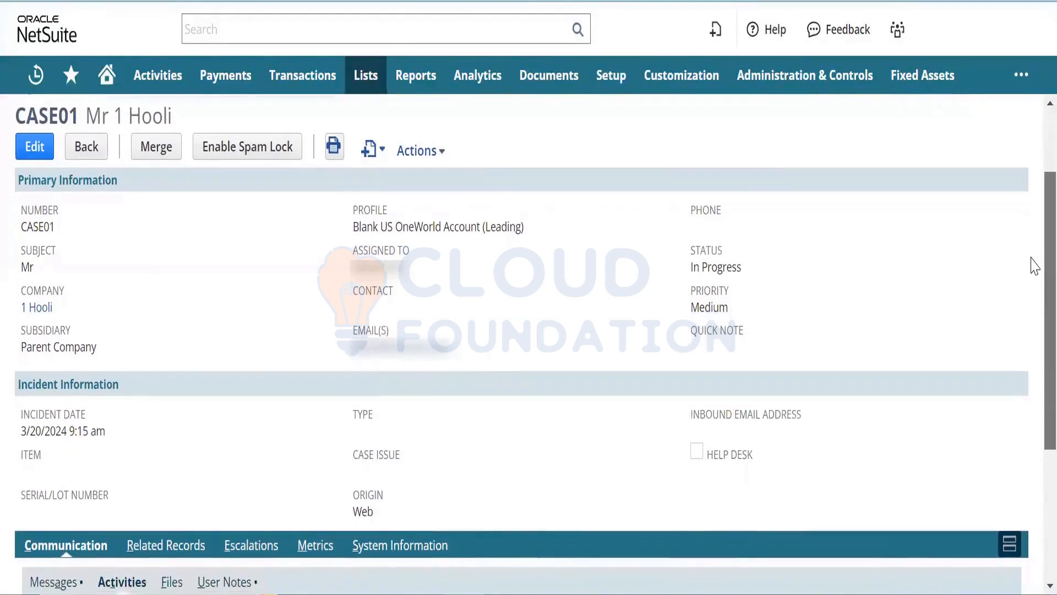
pyautogui.scroll(-1, 1034, 267)
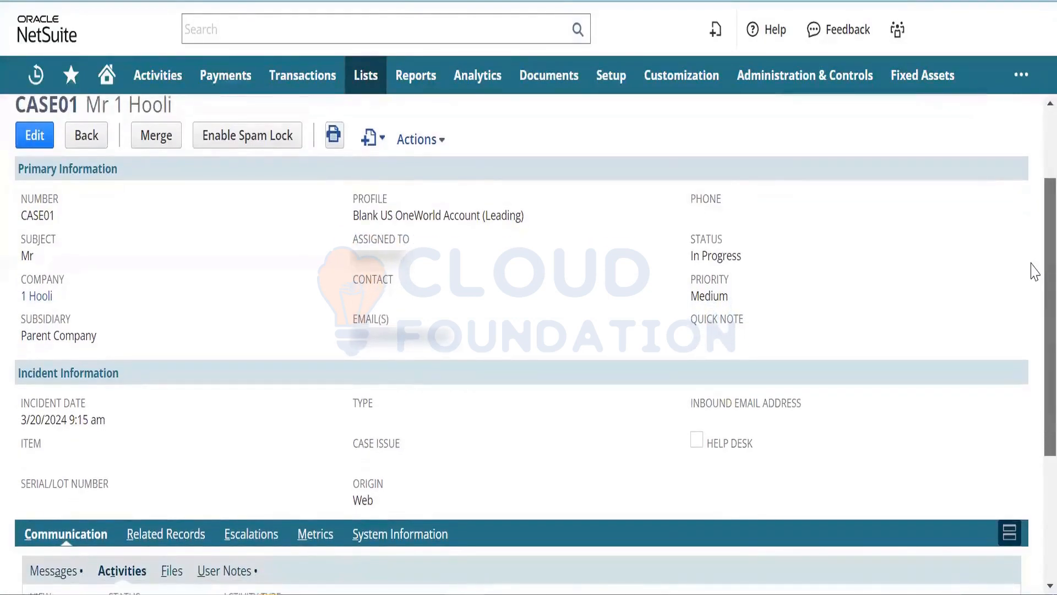
pyautogui.scroll(1, 1034, 269)
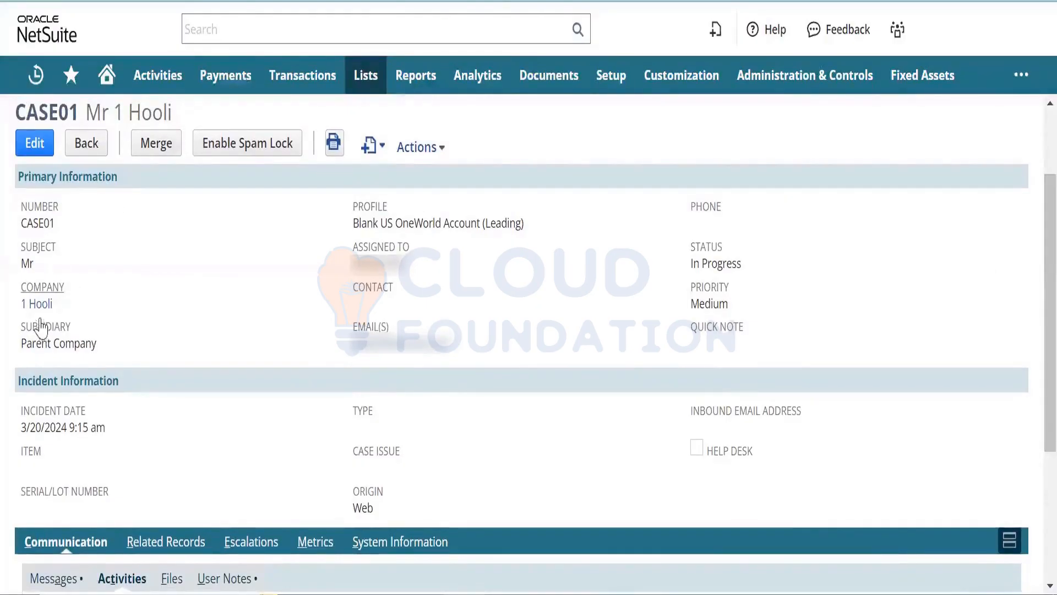
pyautogui.moveTo(40, 319)
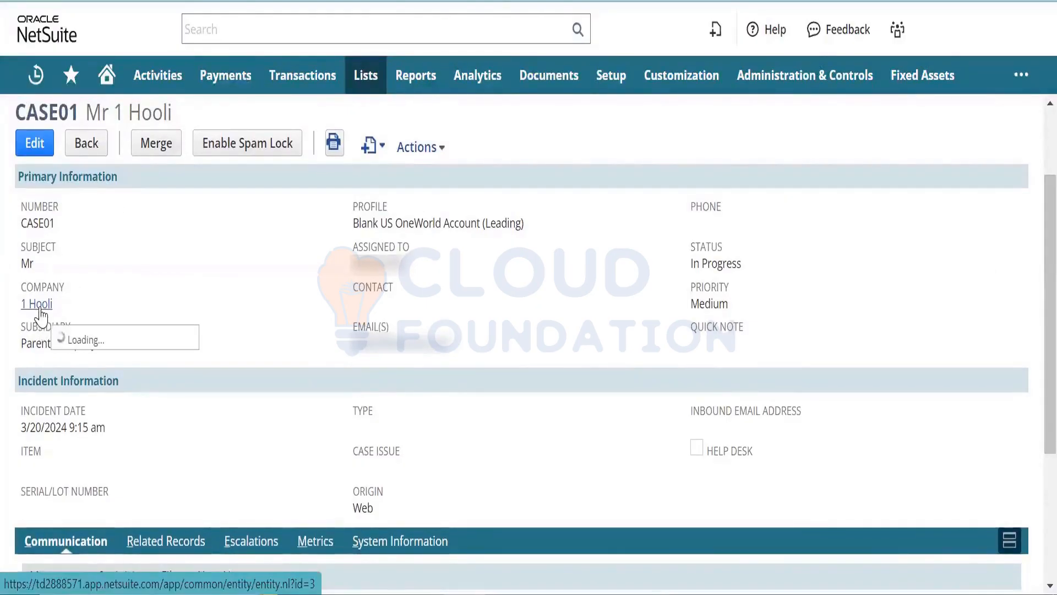
pyautogui.scroll(1, 74, 300)
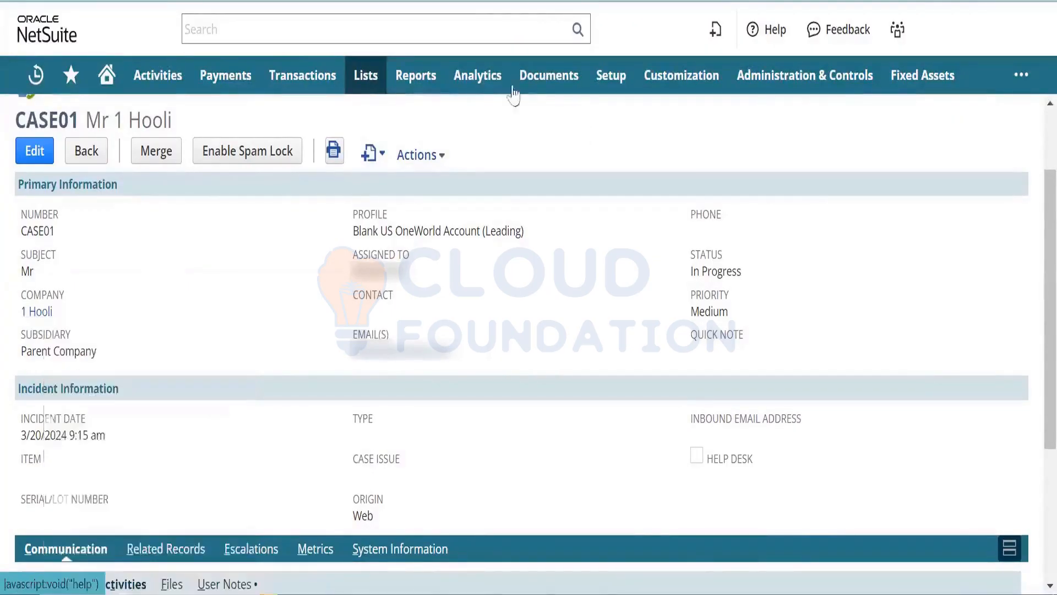
pyautogui.moveTo(402, 157)
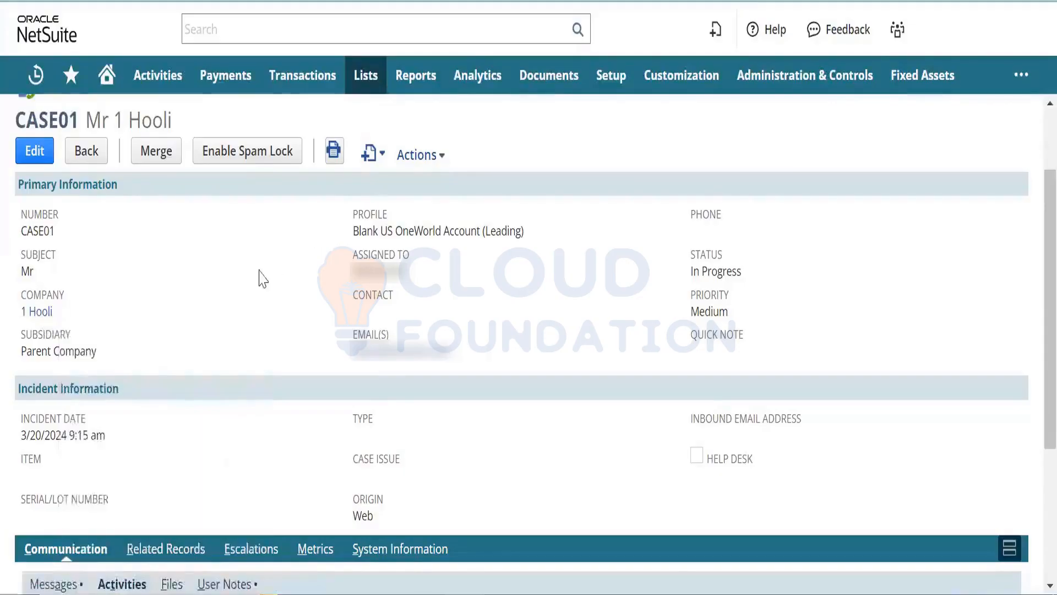
# - Open the Leads list in a new tab and sort it by Internal ID, descending
pyautogui.moveTo(357, 84)
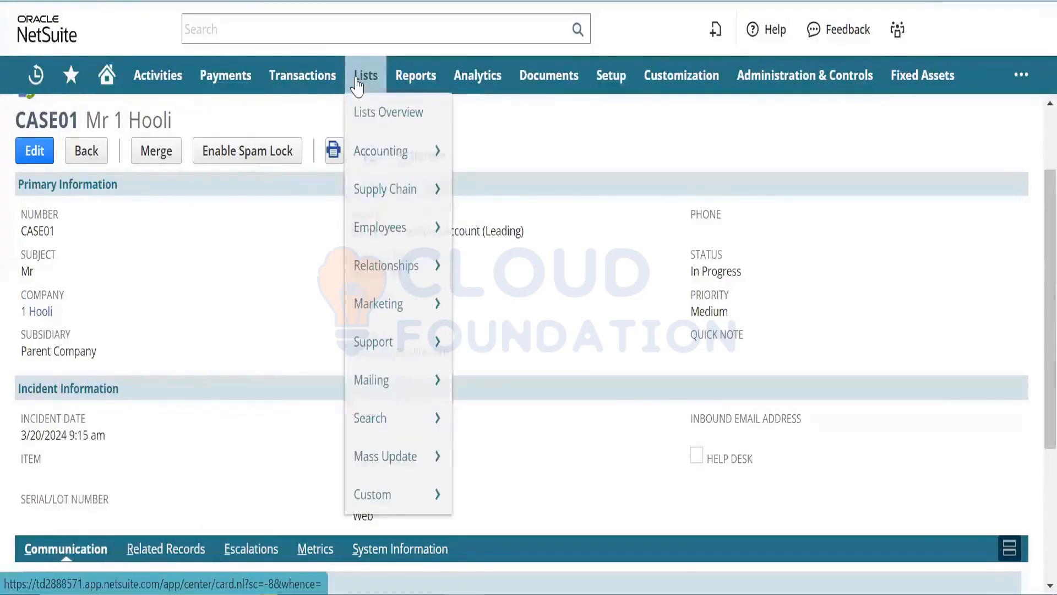
pyautogui.moveTo(365, 264)
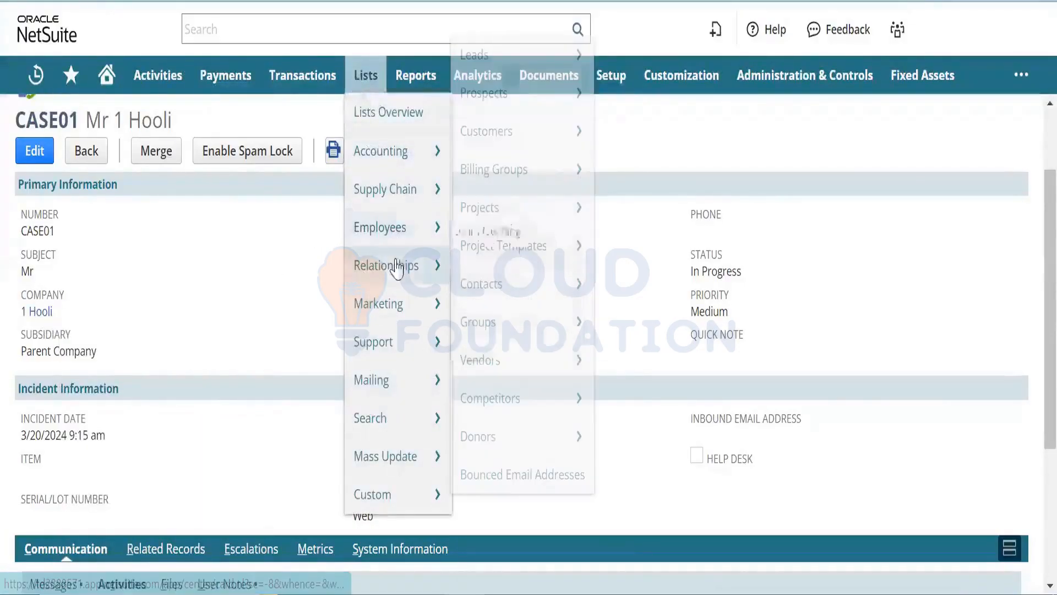
pyautogui.moveTo(486, 259)
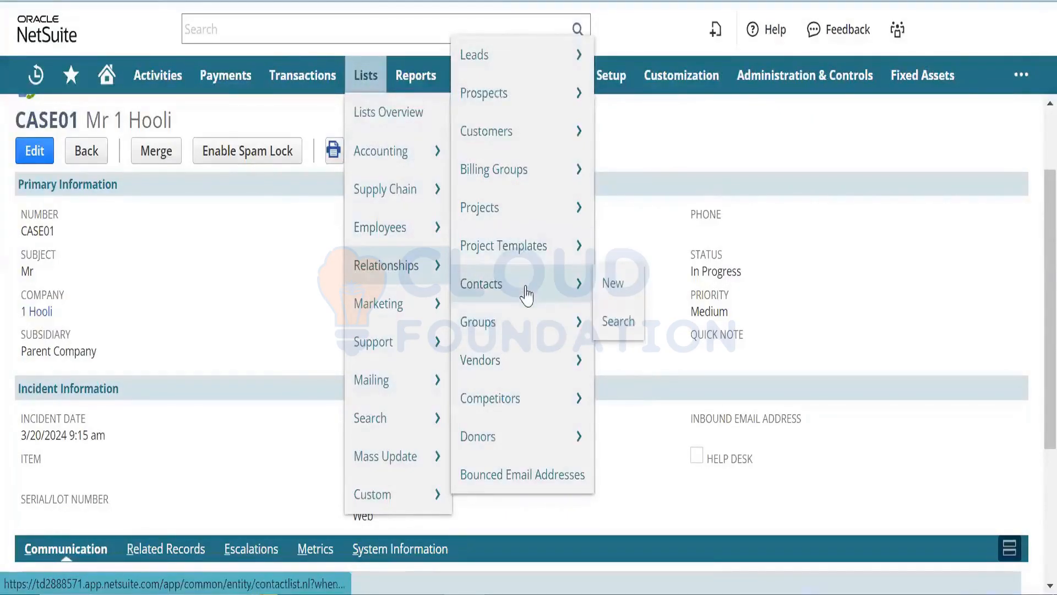
pyautogui.moveTo(527, 395)
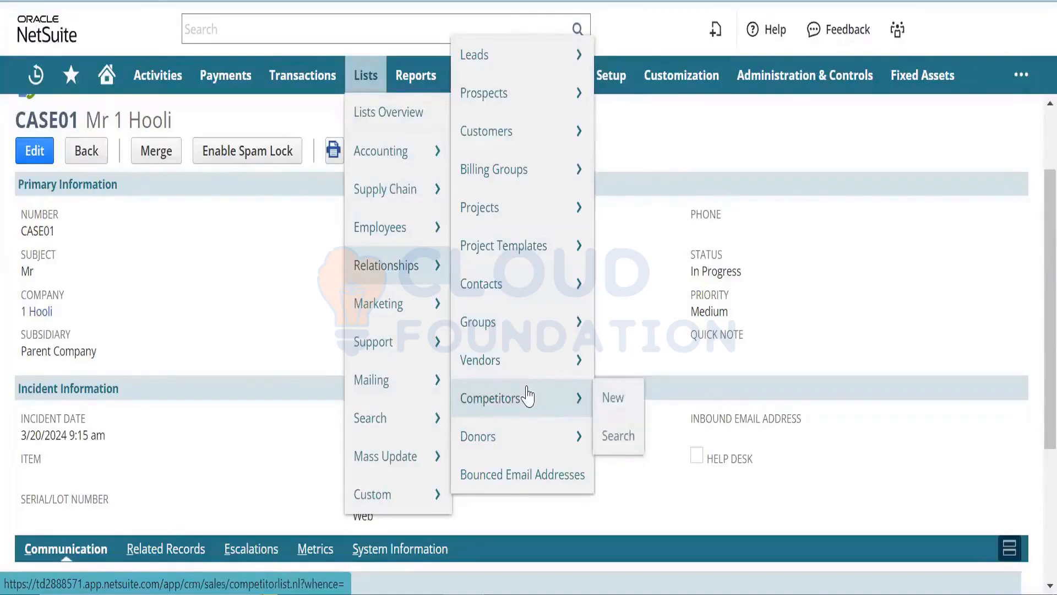
pyautogui.rightClick(533, 71)
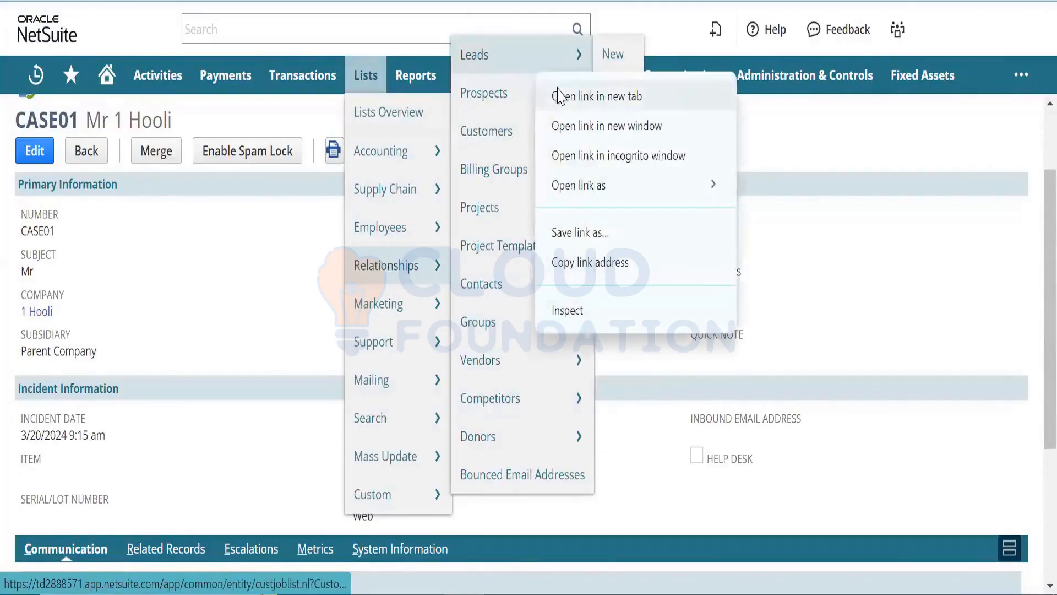
pyautogui.click(559, 95)
pyautogui.click(237, 1)
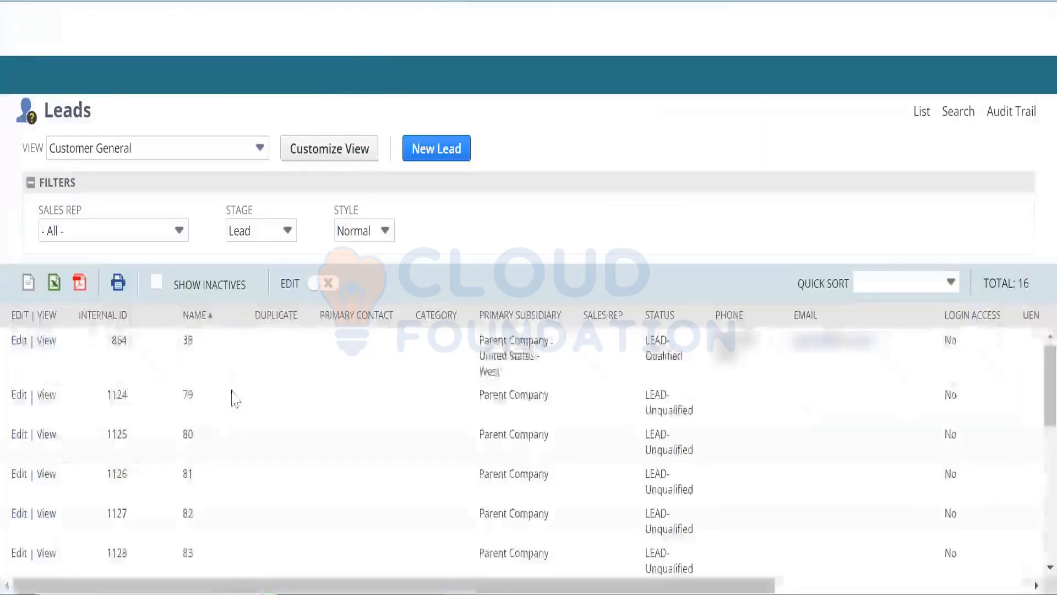
pyautogui.click(118, 315)
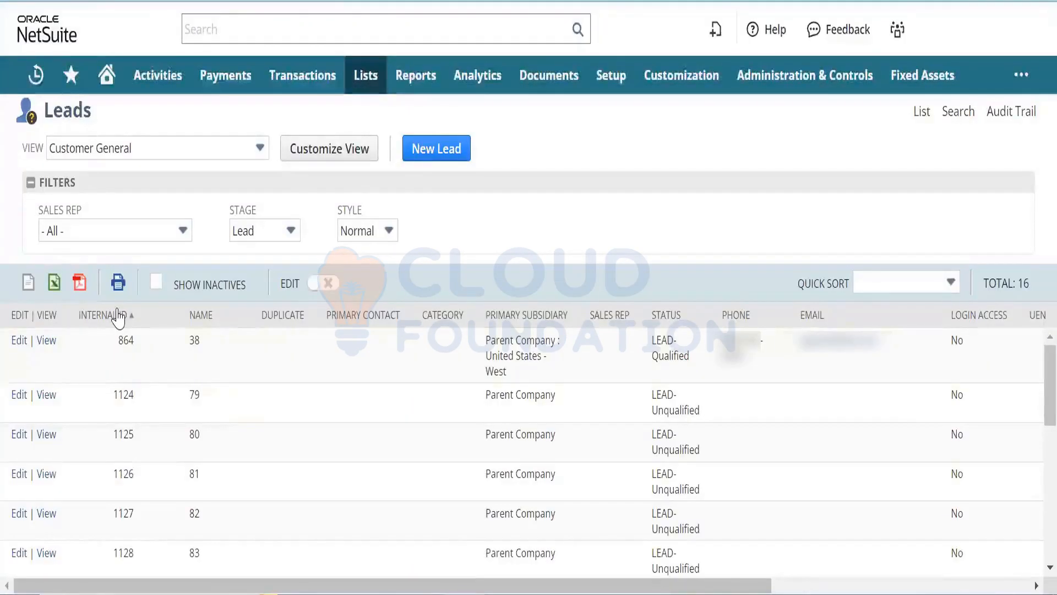
pyautogui.click(117, 315)
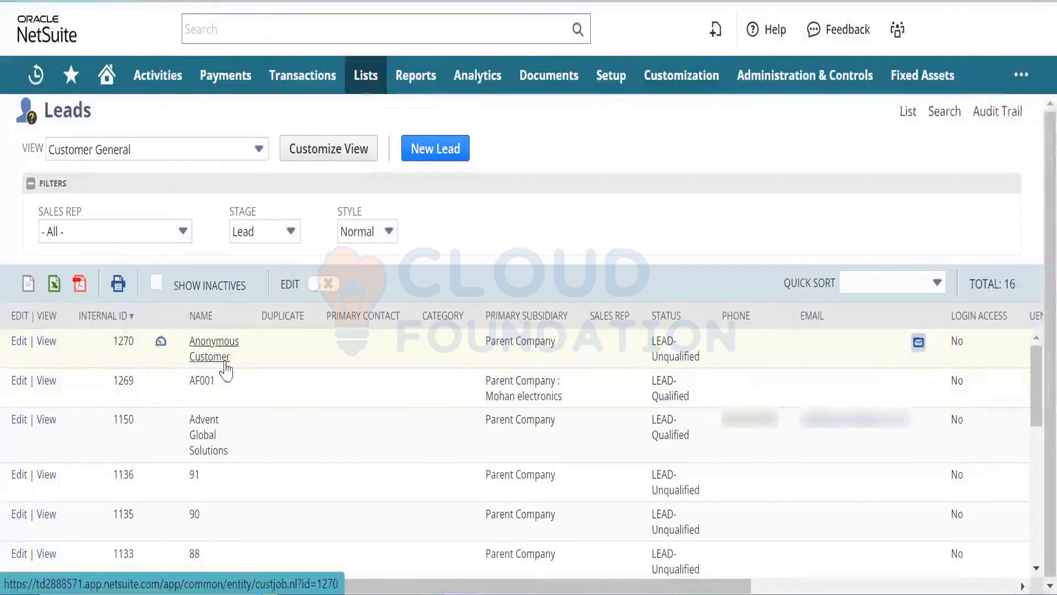
# - Open the Anonymous Customer lead (1270) in a new tab, review it and select its Customer ID
pyautogui.rightClick(49, 344)
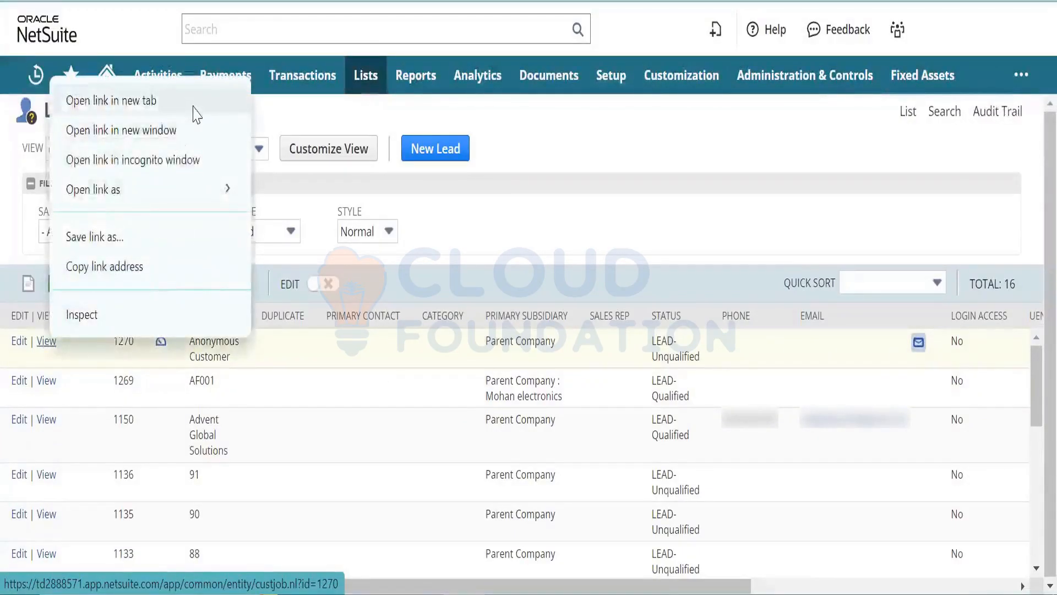
pyautogui.click(196, 109)
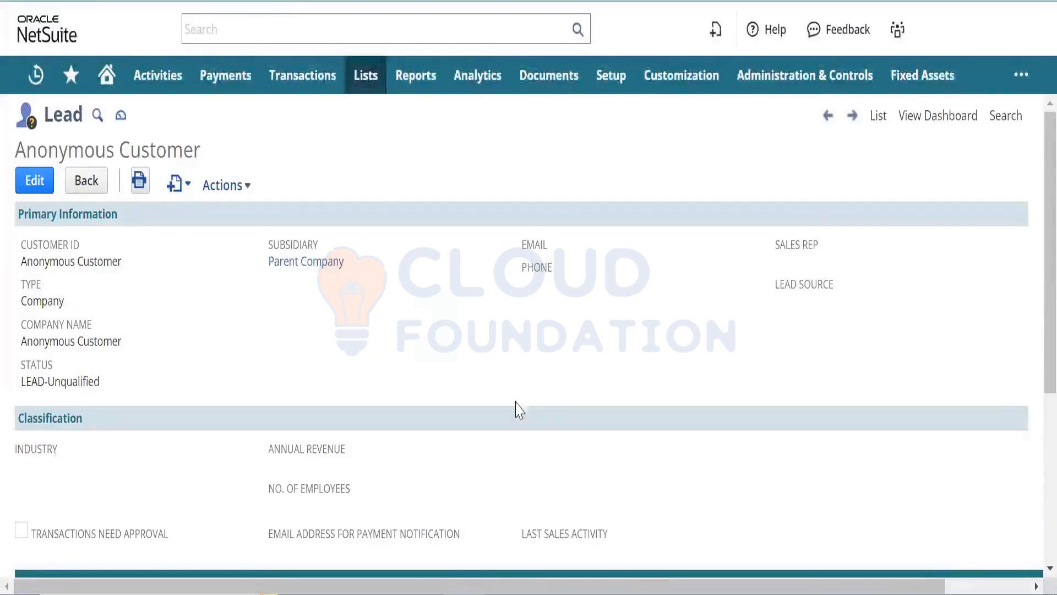
pyautogui.scroll(-5, 1034, 353)
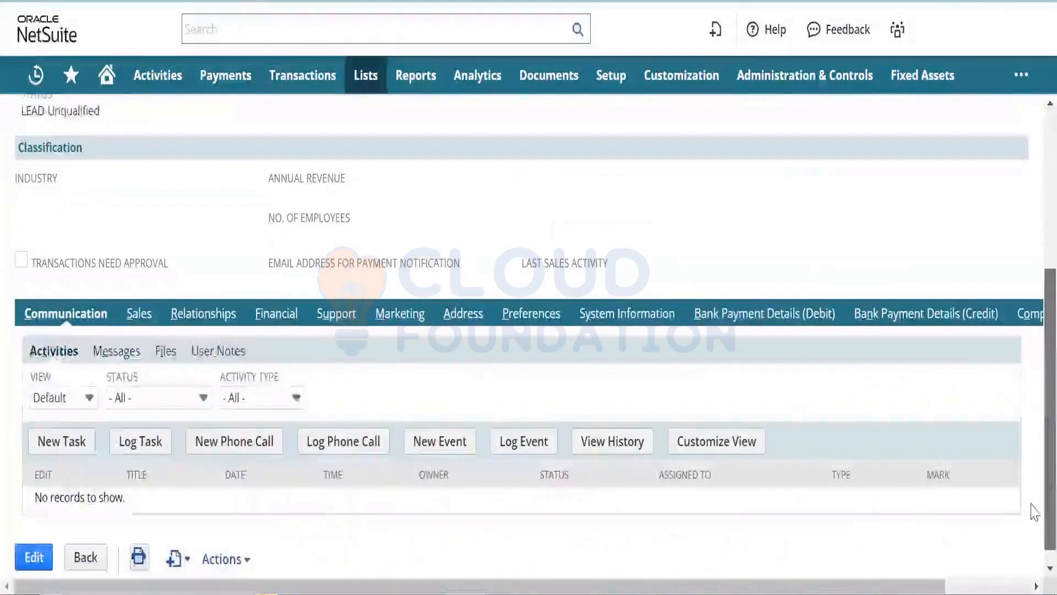
pyautogui.scroll(4, 1033, 370)
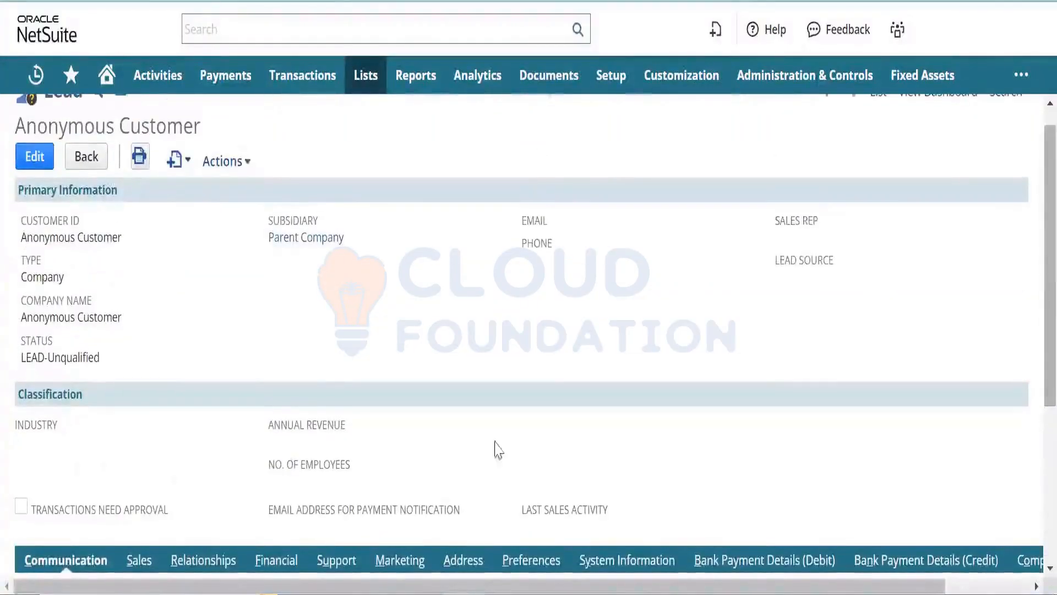
pyautogui.tripleClick(96, 240)
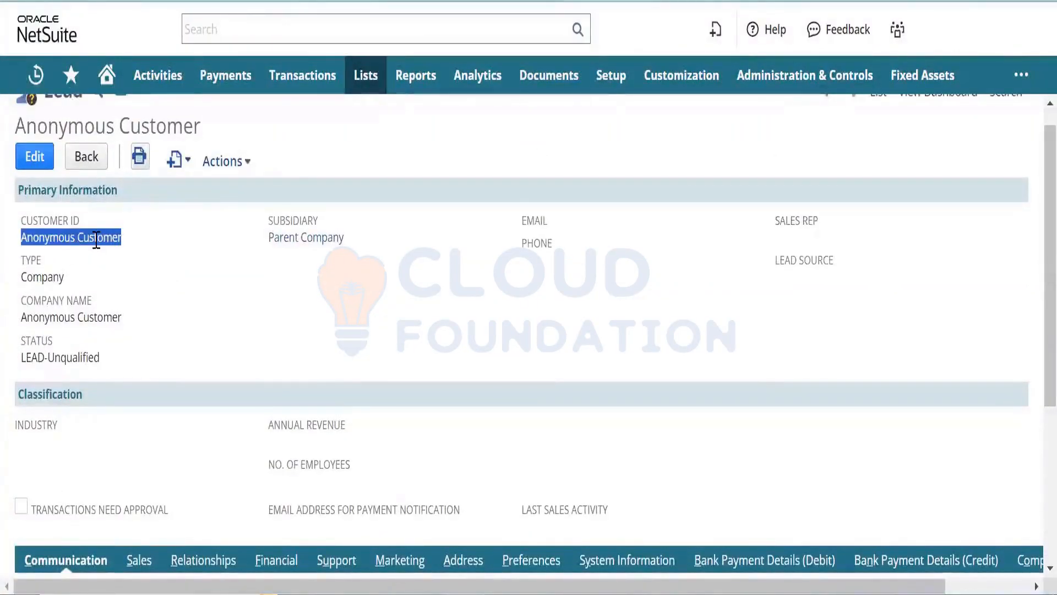